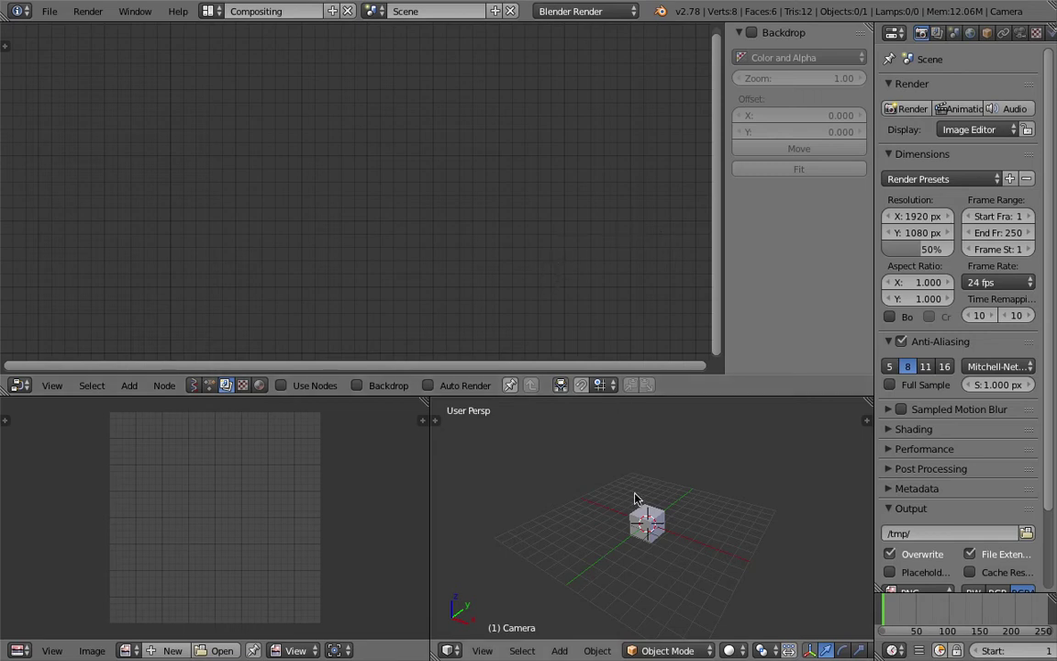
# - Enlarge the 3D viewport by shrinking the node editor above it and collapsing the image editor beside it
pyautogui.moveTo(550, 431); pyautogui.dragTo(675, 441, button='middle')
pyautogui.moveTo(694, 398); pyautogui.dragTo(684, 326)
pyautogui.scroll(5, 668, 431)
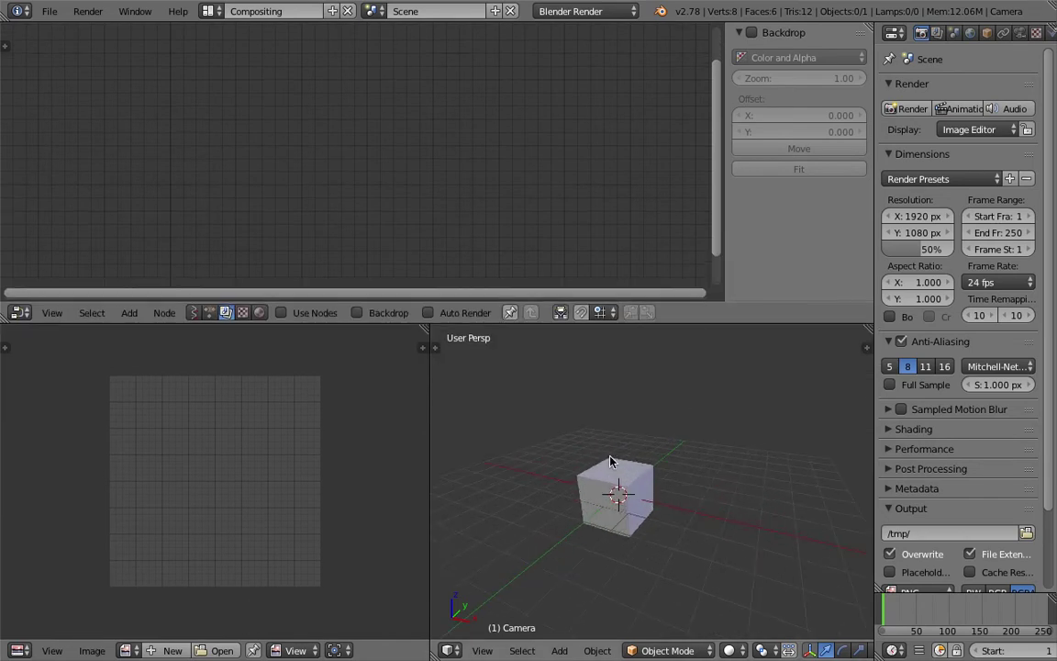
pyautogui.moveTo(429, 339); pyautogui.dragTo(353, 339)
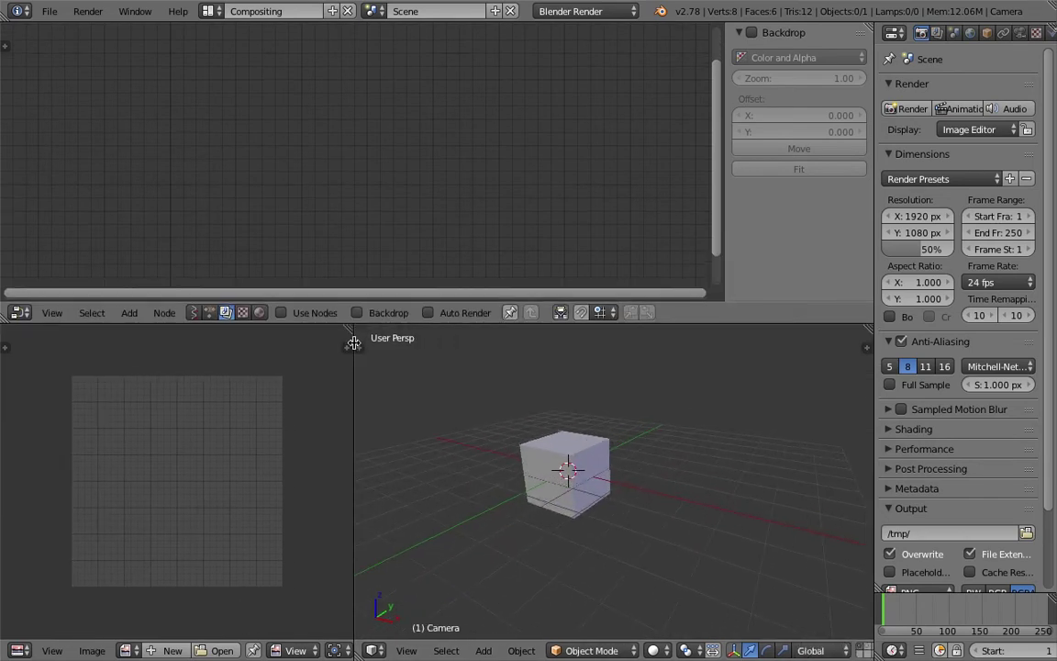
pyautogui.moveTo(420, 334); pyautogui.dragTo(312, 367)
pyautogui.moveTo(410, 468)
pyautogui.mouseDown(button='middle')
pyautogui.moveTo(393, 455)
pyautogui.moveTo(418, 478)
pyautogui.moveTo(398, 470)
pyautogui.mouseUp(button='middle')
# - Select the default cube and move it upward above the grid
pyautogui.rightClick(393, 455)
pyautogui.scroll(-2, 405, 454)
pyautogui.scroll(-2, 417, 479)
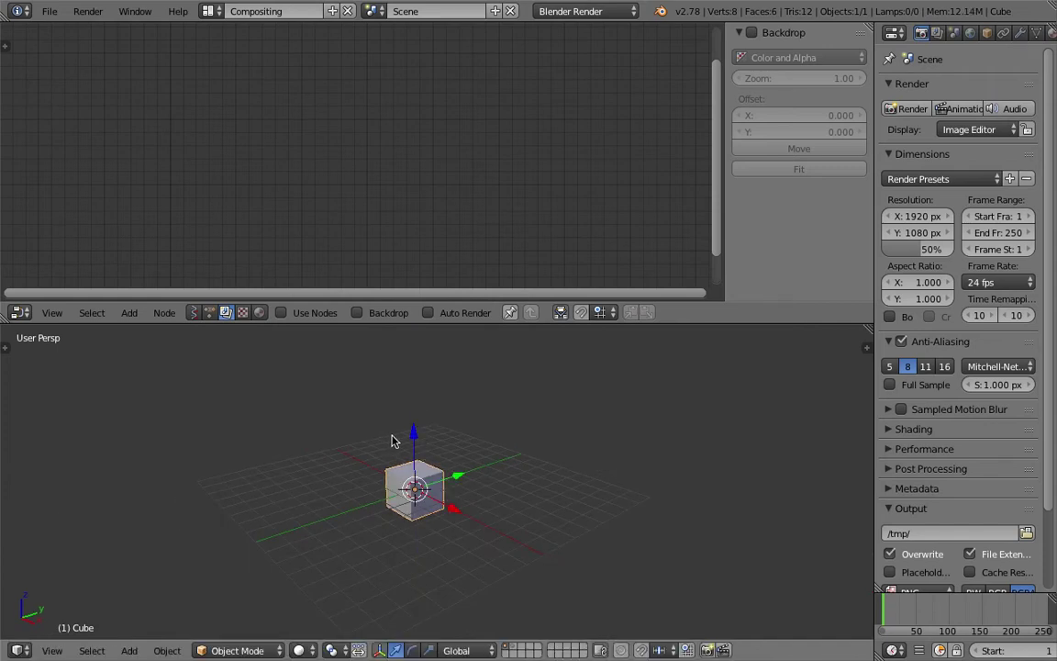
pyautogui.moveTo(413, 444); pyautogui.dragTo(447, 404)
pyautogui.moveTo(447, 404); pyautogui.dragTo(411, 386, button='middle')
pyautogui.moveTo(413, 345); pyautogui.dragTo(435, 386)
pyautogui.moveTo(509, 387); pyautogui.dragTo(592, 390, button='middle')
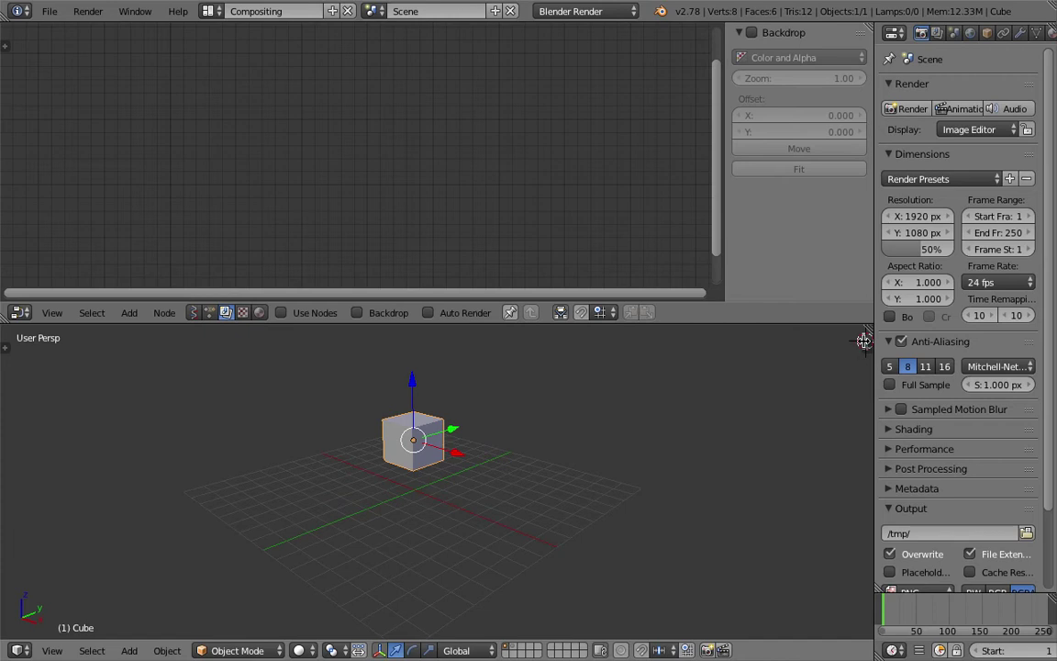
# - Show the cube's transform properties and reset its X, Y and Z location to 0
pyautogui.press('n')
pyautogui.click(715, 365)
pyautogui.moveTo(769, 375); pyautogui.dragTo(768, 408)
pyautogui.press('Return')
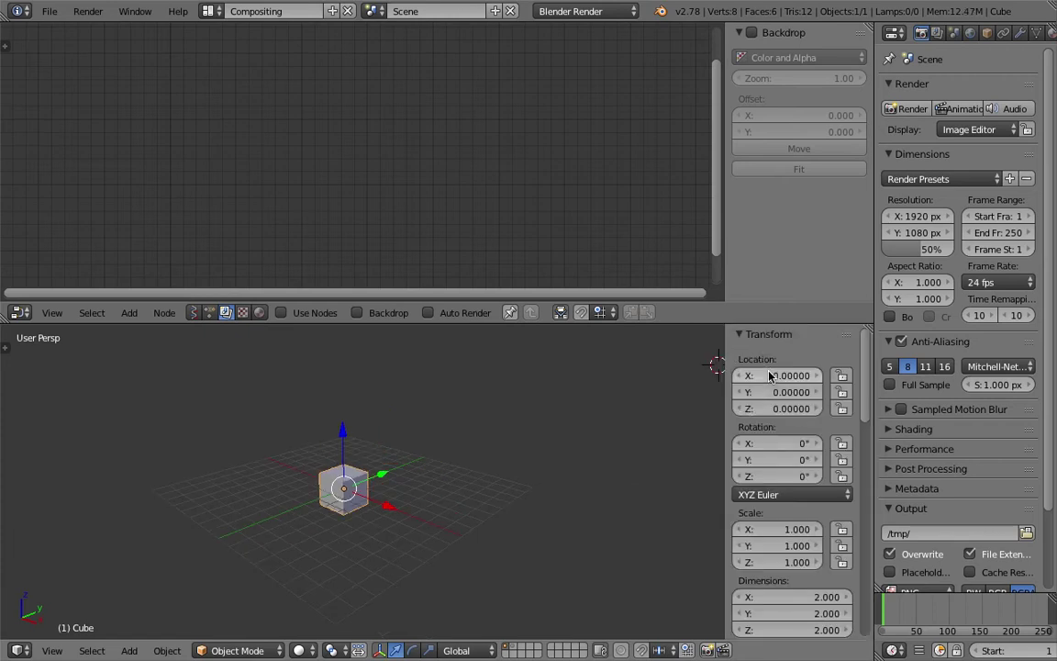
# - Switch the node editor to Sverchok nodes and create a new node tree
pyautogui.scroll(2, 425, 441)
pyautogui.moveTo(482, 439); pyautogui.dragTo(374, 436, button='middle')
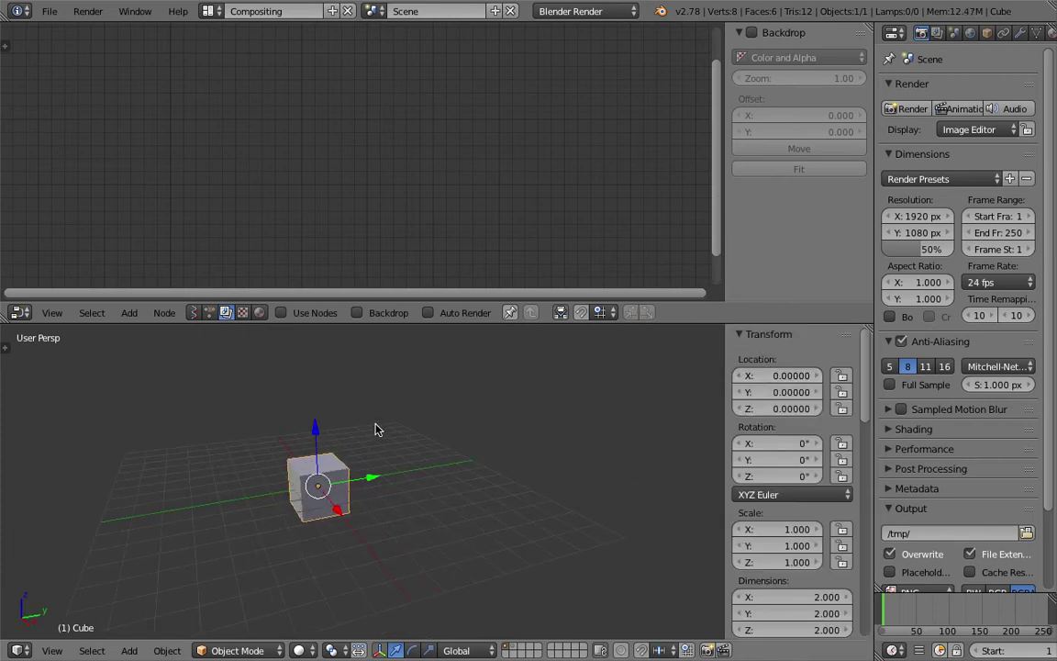
pyautogui.click(193, 313)
pyautogui.click(327, 313)
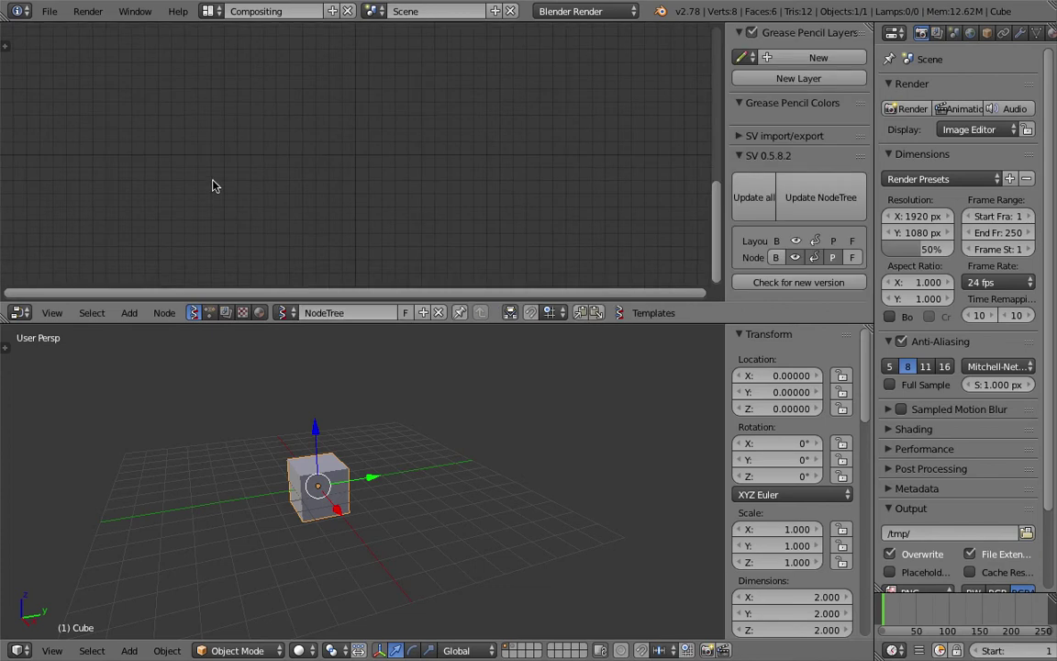
# - Add an Object ID Get node to the node tree
pyautogui.hotkey('shift', 'a')
pyautogui.click(224, 167)
pyautogui.write('object')
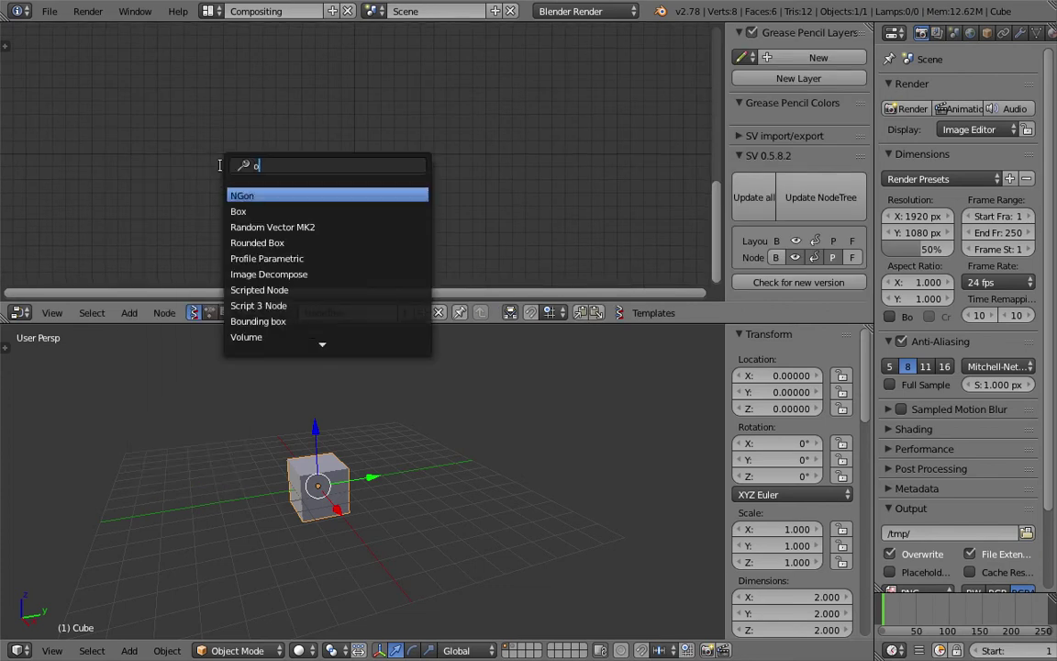
pyautogui.press('Down')
pyautogui.press('Down')
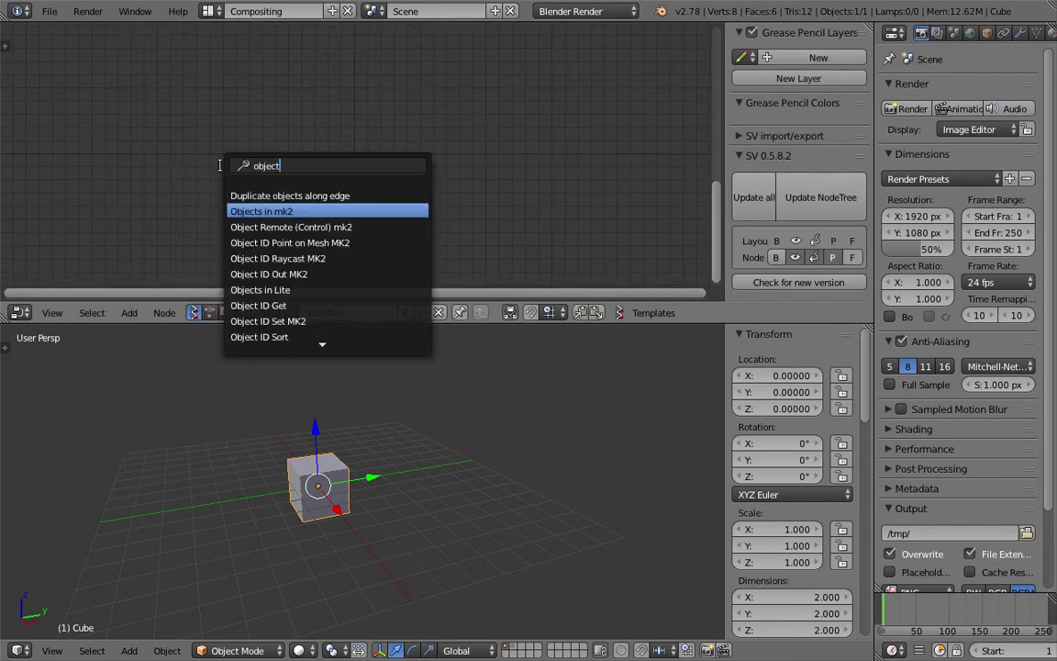
pyautogui.write('ud')
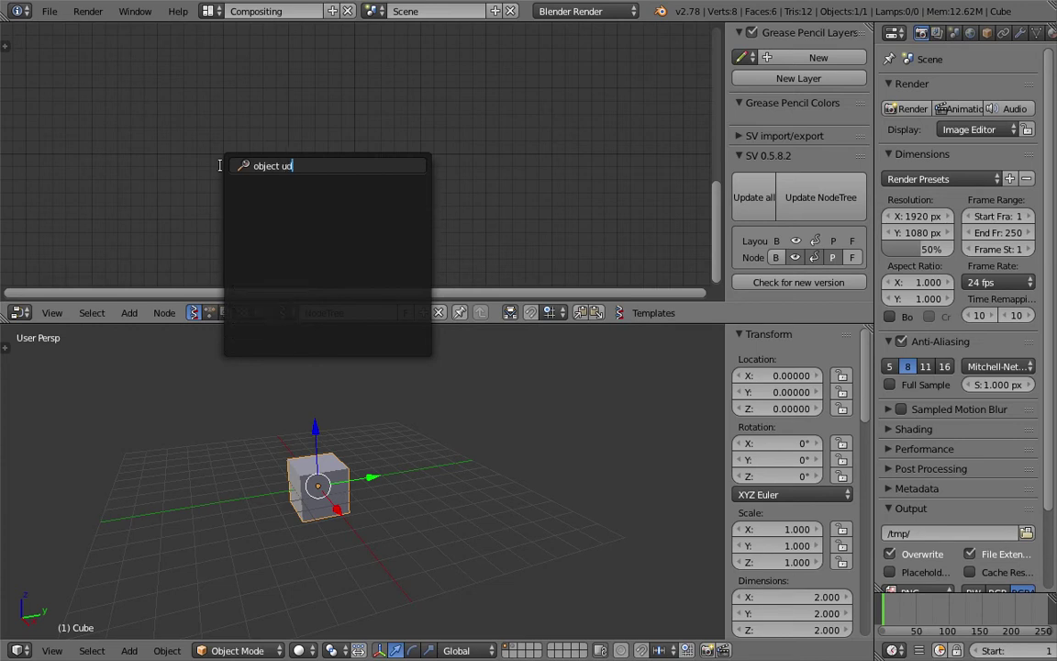
pyautogui.press('BackSpace')
pyautogui.write('i')
pyautogui.press('Down')
pyautogui.press('Down')
pyautogui.press('Down')
pyautogui.press('Return')
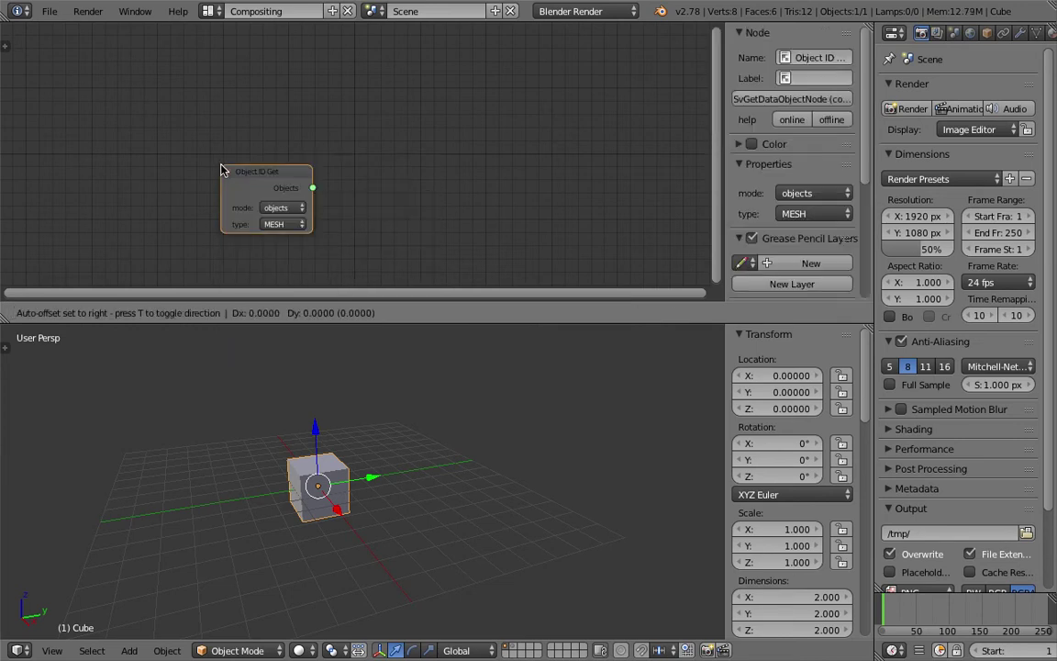
pyautogui.click(218, 138)
# - Save the file to the Desktop as sv_animating_many_objects_001.blend
pyautogui.hotkey('ctrl', 's')
pyautogui.click(242, 74)
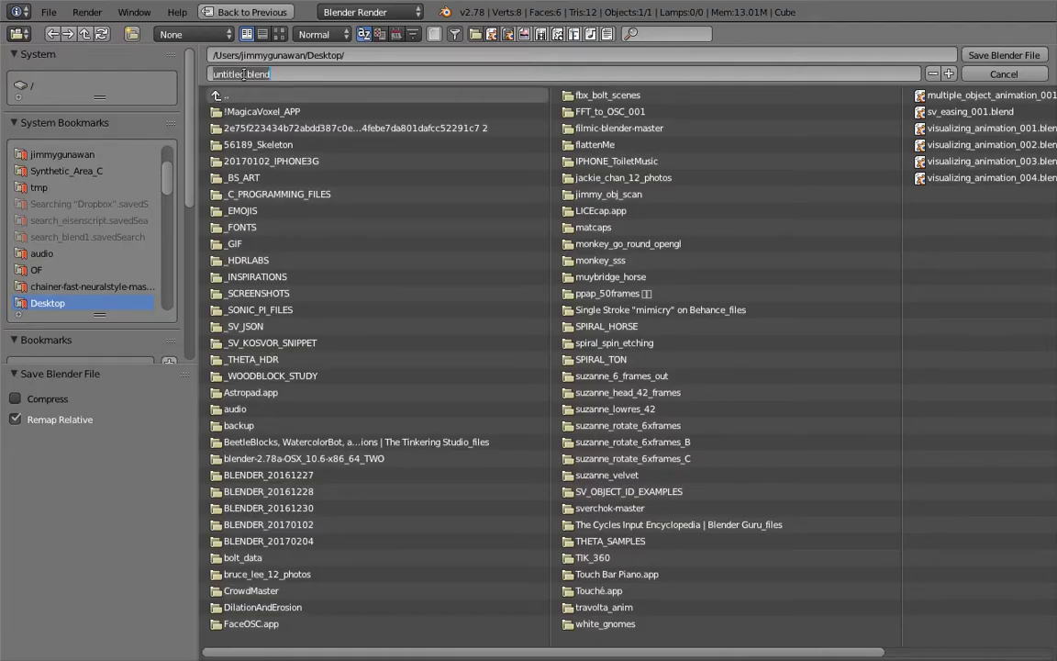
pyautogui.write('sv_animating_many_objects_001')
pyautogui.press('Return')
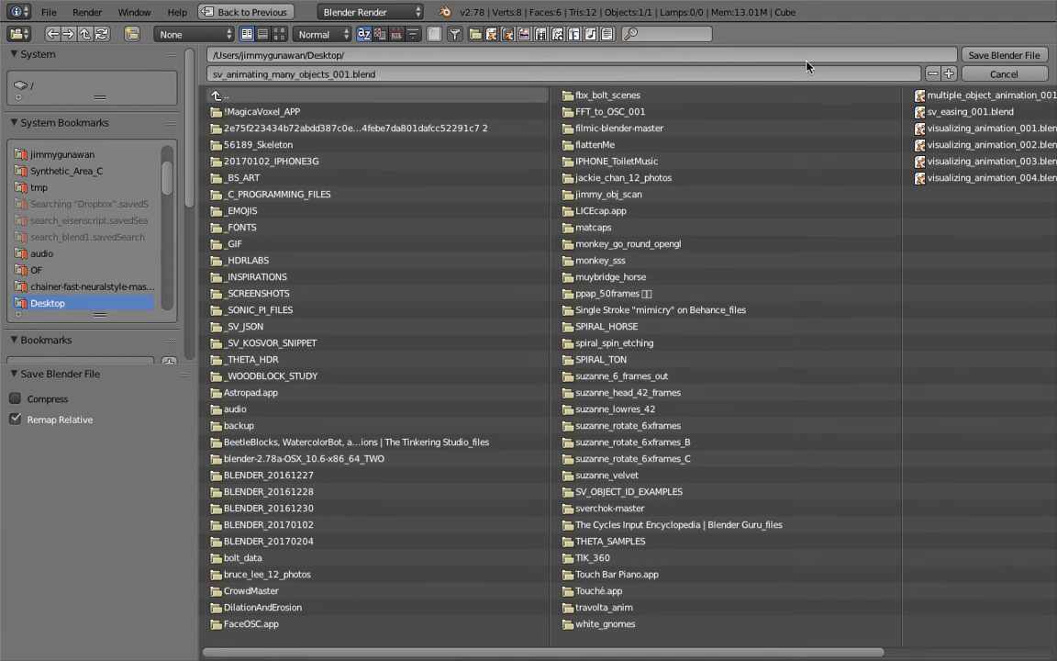
pyautogui.click(1004, 55)
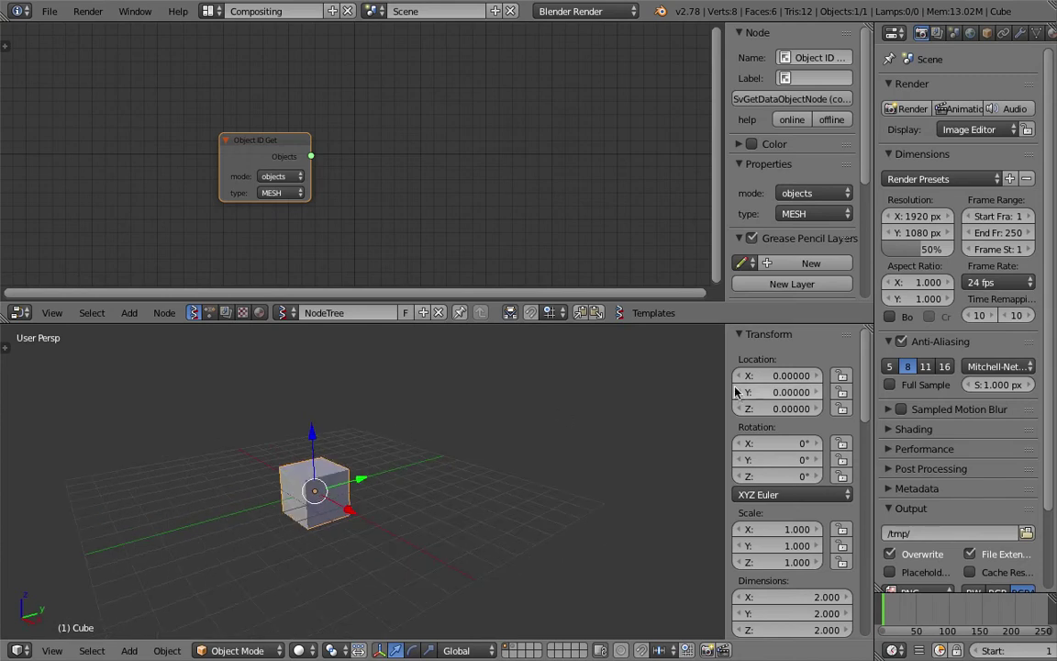
# - Add an Object ID Filter node beside the Object ID Get node
pyautogui.moveTo(293, 170); pyautogui.dragTo(276, 165)
pyautogui.scroll(2, 264, 245)
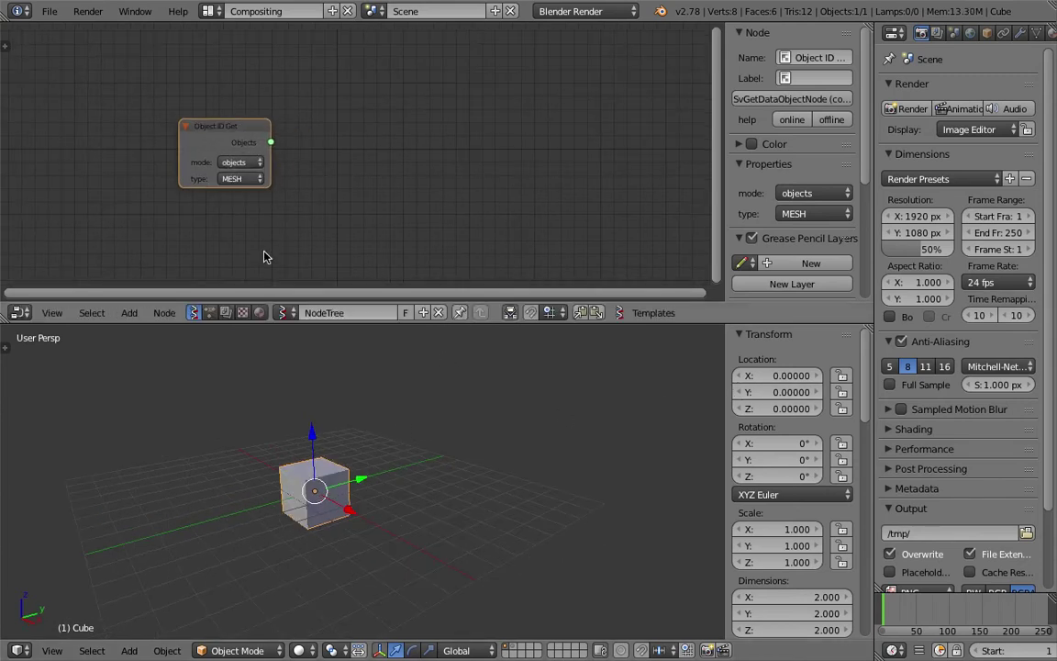
pyautogui.moveTo(386, 478); pyautogui.dragTo(376, 477, button='middle')
pyautogui.moveTo(371, 142); pyautogui.dragTo(366, 138, button='middle')
pyautogui.press('space')
pyautogui.write('filter')
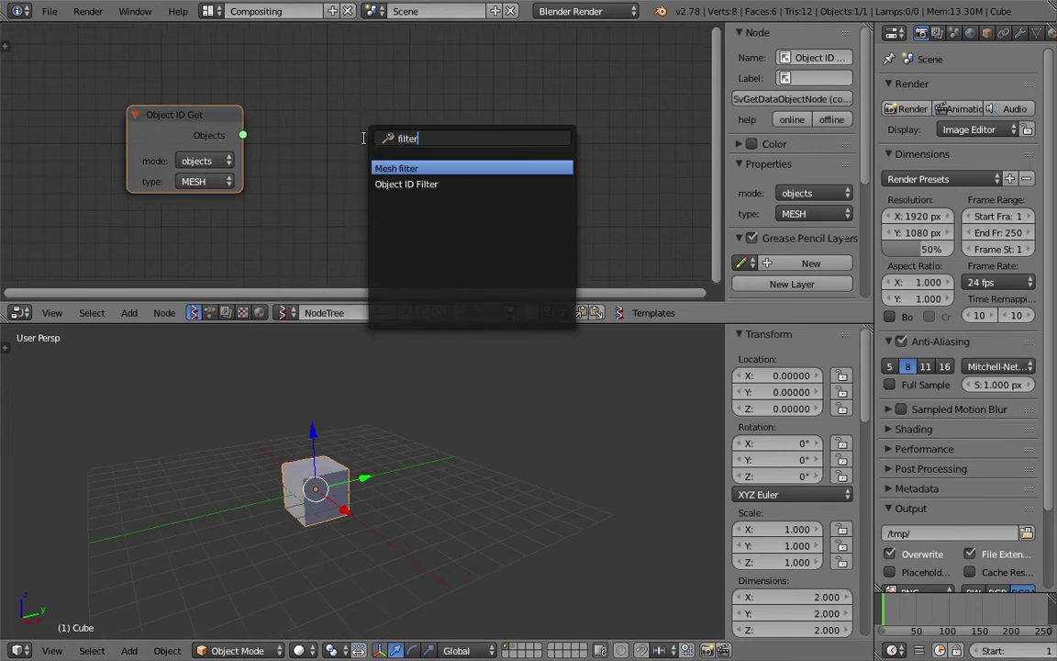
pyautogui.press('Down')
pyautogui.press('Return')
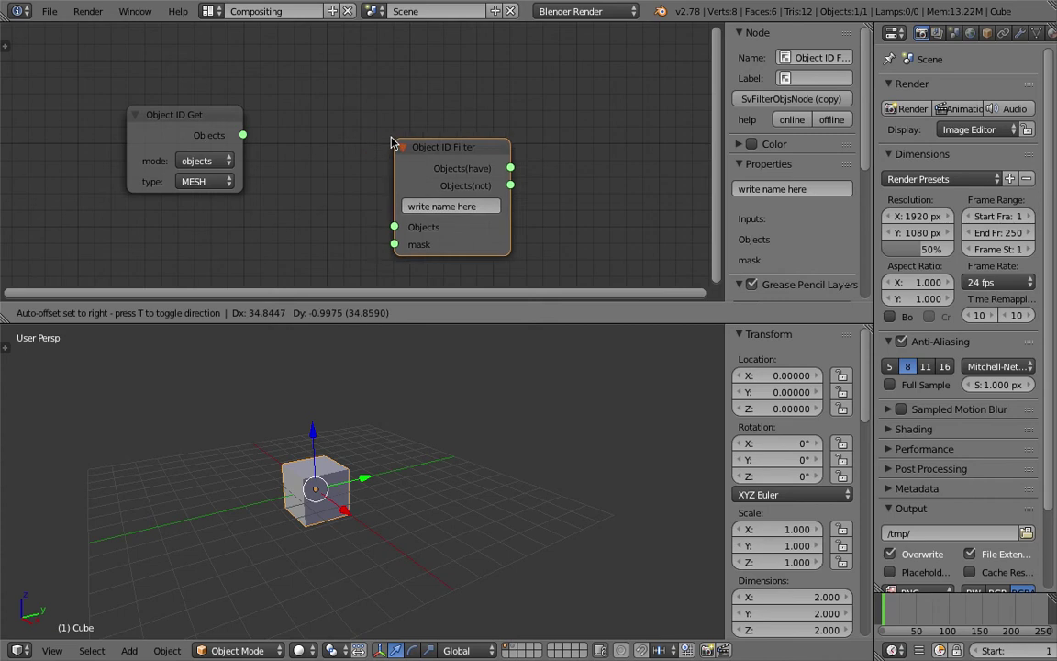
pyautogui.click(296, 104)
# - Set the Object ID Filter node's name filter to Cube
pyautogui.moveTo(302, 529); pyautogui.dragTo(290, 524, button='middle')
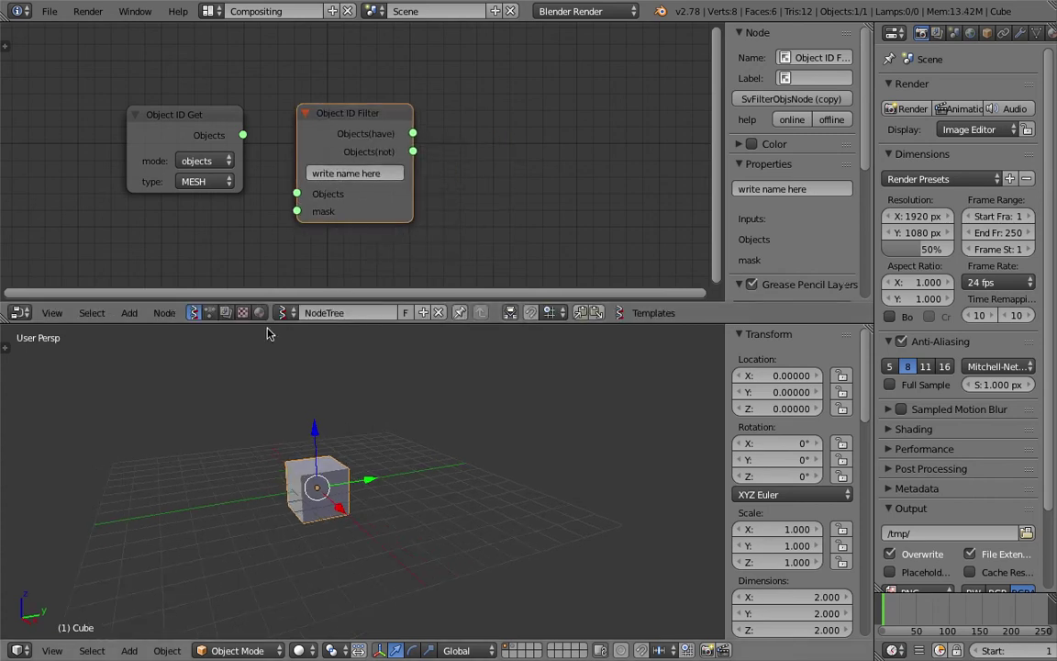
pyautogui.click(360, 173)
pyautogui.write('Cube')
pyautogui.press('Return')
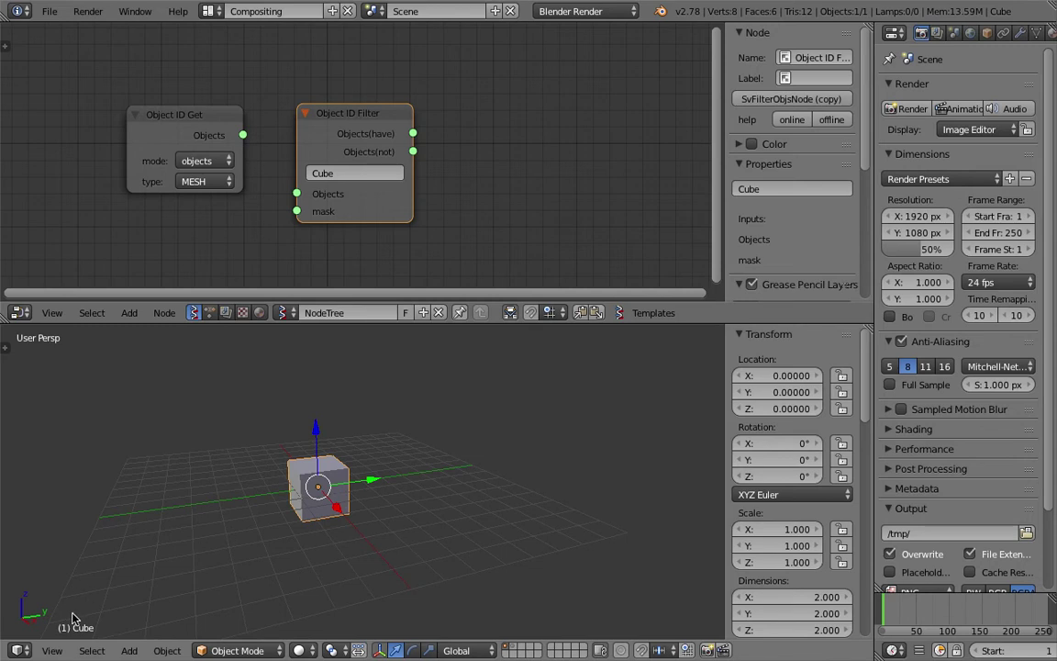
# - Connect the Objects output of Object ID Get to the Objects input of Object ID Filter
pyautogui.moveTo(314, 501); pyautogui.dragTo(345, 422, button='middle')
pyautogui.moveTo(345, 123); pyautogui.dragTo(338, 116)
pyautogui.moveTo(243, 135); pyautogui.dragTo(291, 186)
pyautogui.moveTo(322, 119); pyautogui.dragTo(306, 114)
pyautogui.moveTo(450, 132); pyautogui.dragTo(408, 135, button='middle')
pyautogui.moveTo(371, 512); pyautogui.dragTo(320, 487, button='middle')
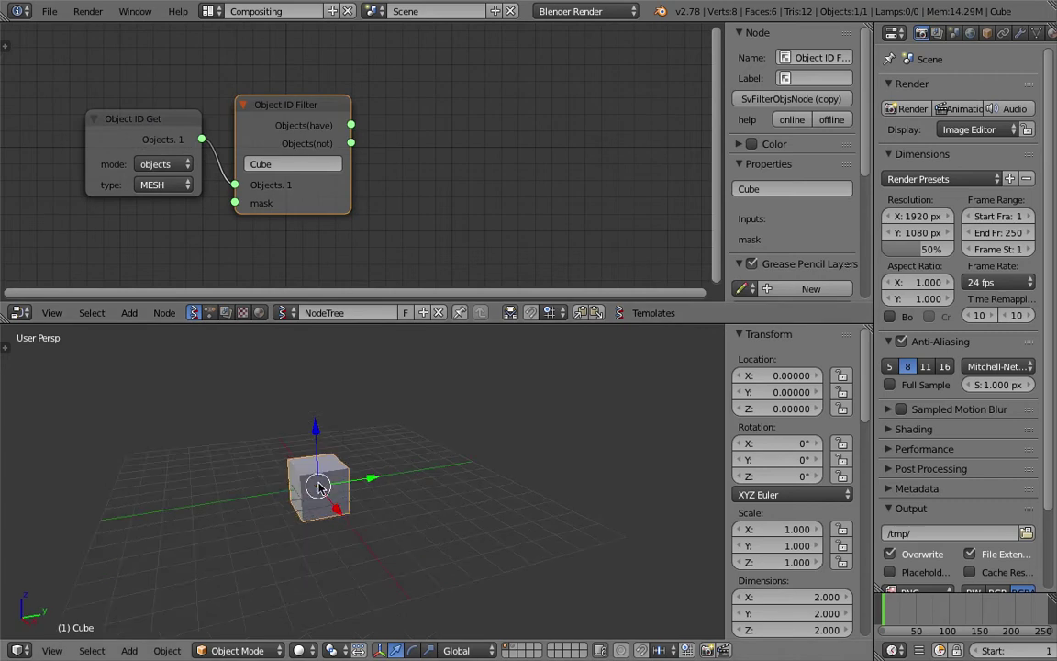
# - Add an Object ID Set MK2 node after the Object ID Filter node
pyautogui.hotkey('shift', 'a')
pyautogui.click(482, 156)
pyautogui.write('object')
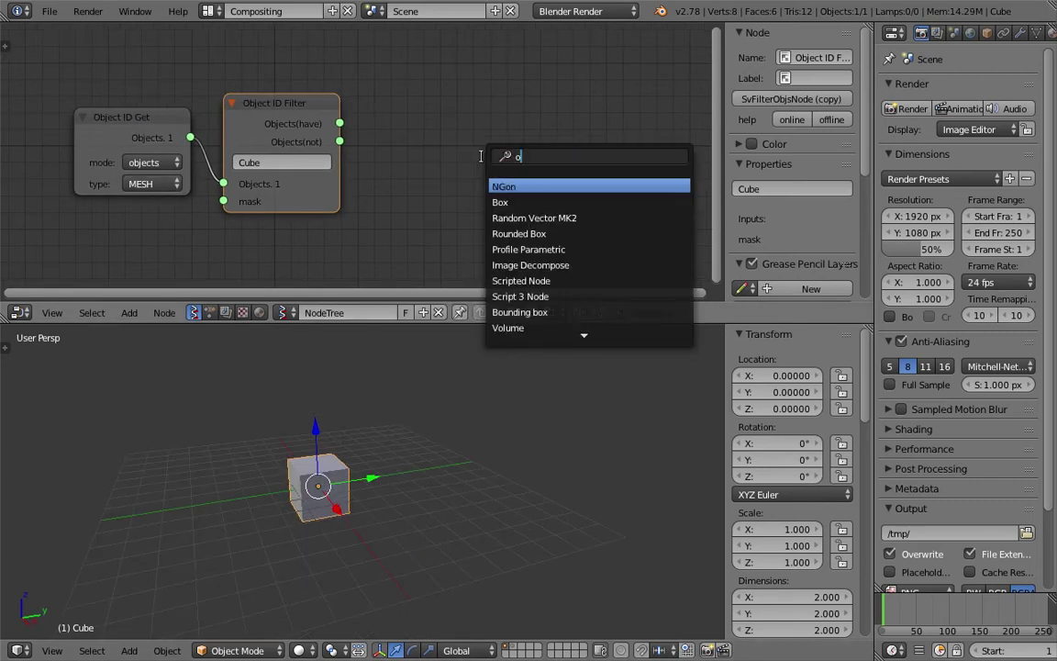
pyautogui.press('Down')
pyautogui.press('Down')
pyautogui.press('Down')
pyautogui.press('Down')
pyautogui.press('Down')
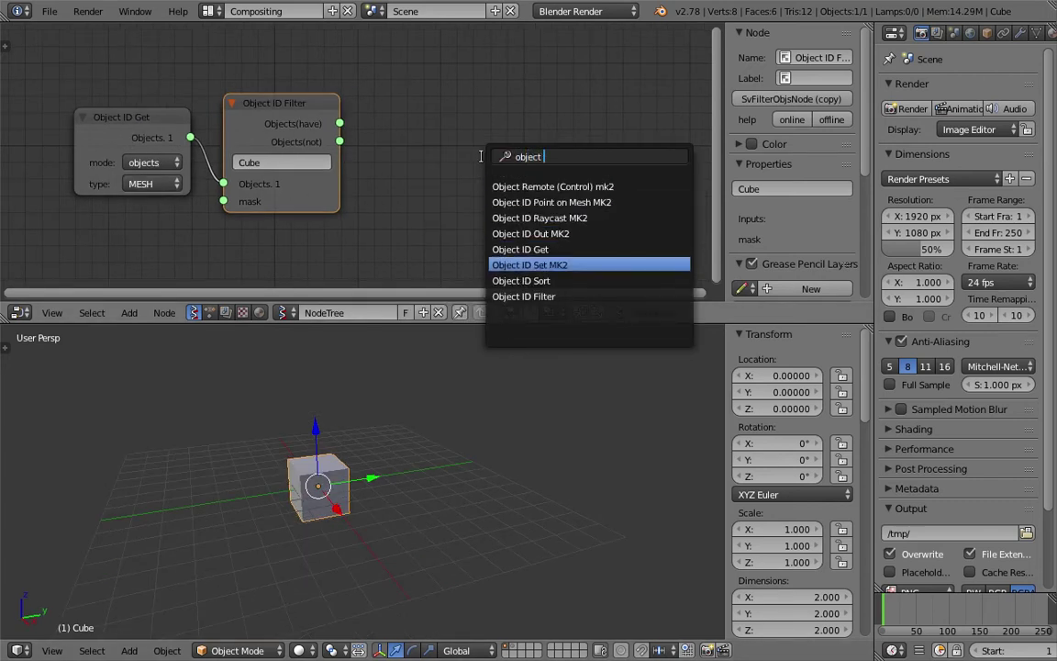
pyautogui.press('Return')
pyautogui.click(479, 138)
# - Connect the filter's Objects(have) output to the Objects input of Object ID Set MK2
pyautogui.moveTo(340, 123); pyautogui.dragTo(480, 203)
pyautogui.moveTo(528, 146); pyautogui.dragTo(472, 125, button='middle')
pyautogui.click(473, 126)
pyautogui.scroll(3, 447, 128)
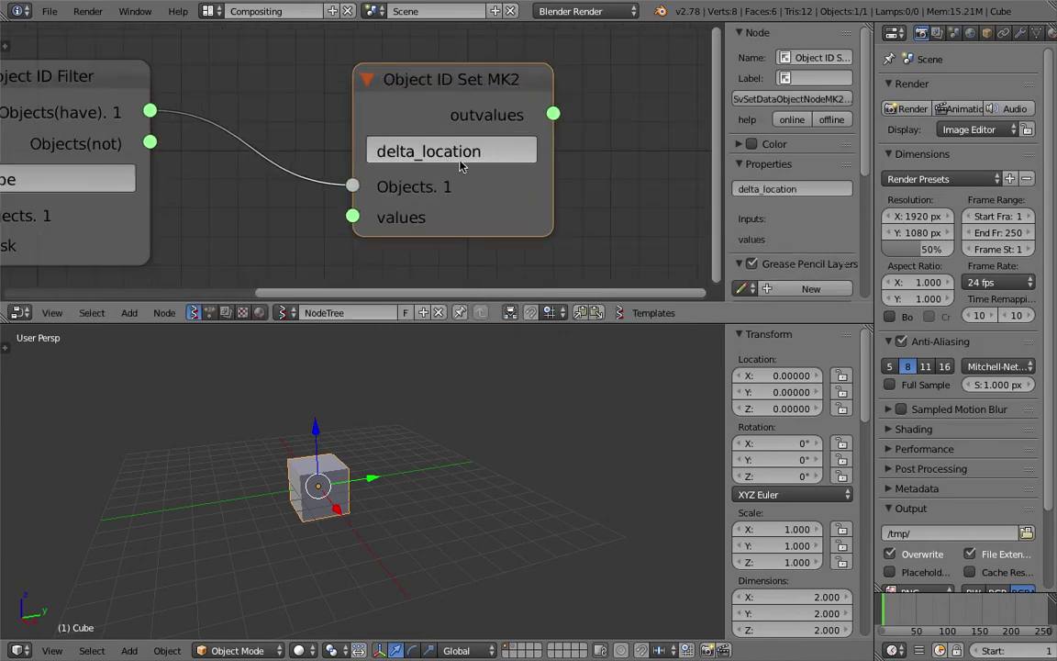
pyautogui.scroll(-1, 550, 226)
pyautogui.scroll(-1, 478, 199)
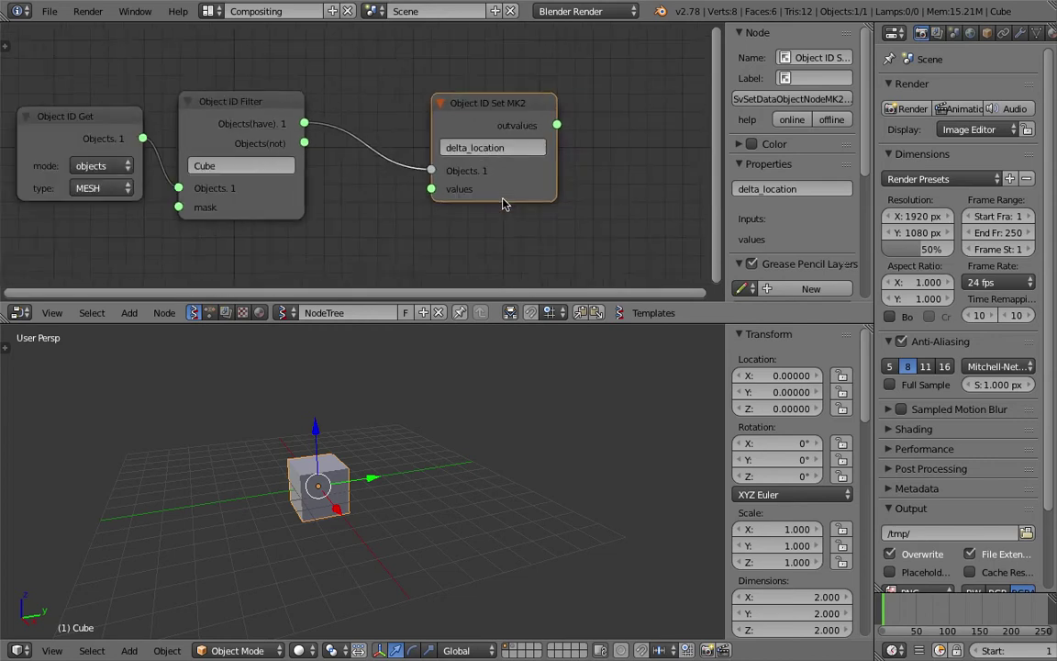
# - Set the cube's location to X 0.14, Y -0.06 and Z 0.23, and expand its Delta Transform properties
pyautogui.moveTo(352, 461)
pyautogui.keyDown('shift'); pyautogui.mouseDown(button='middle')
pyautogui.moveTo(425, 469)
pyautogui.moveTo(352, 456)
pyautogui.mouseUp(button='middle'); pyautogui.keyUp('shift')
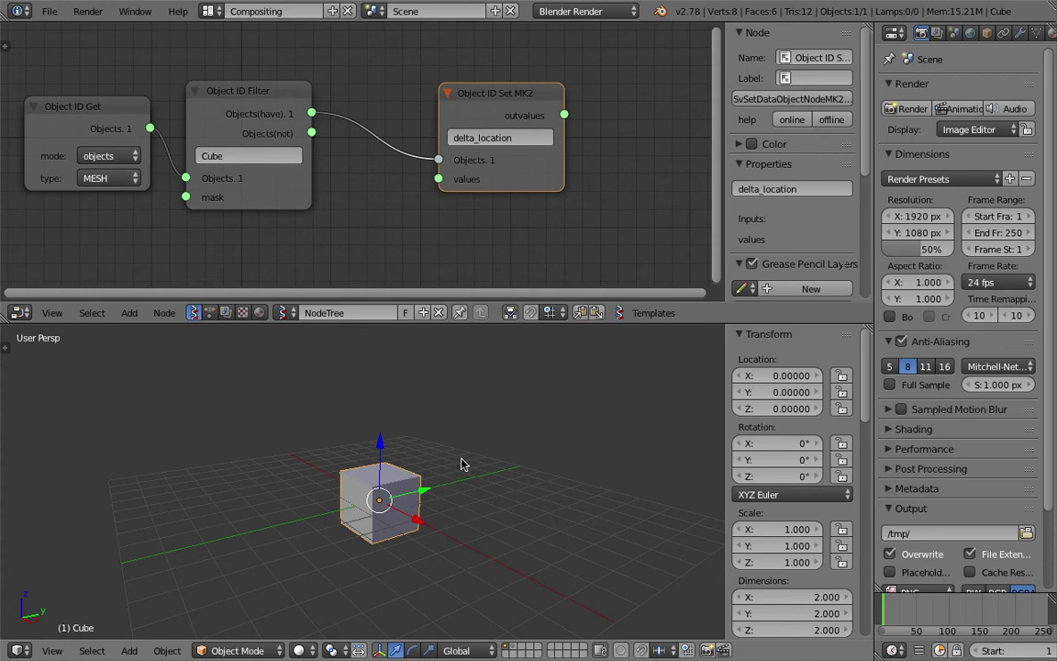
pyautogui.moveTo(785, 377); pyautogui.dragTo(819, 409)
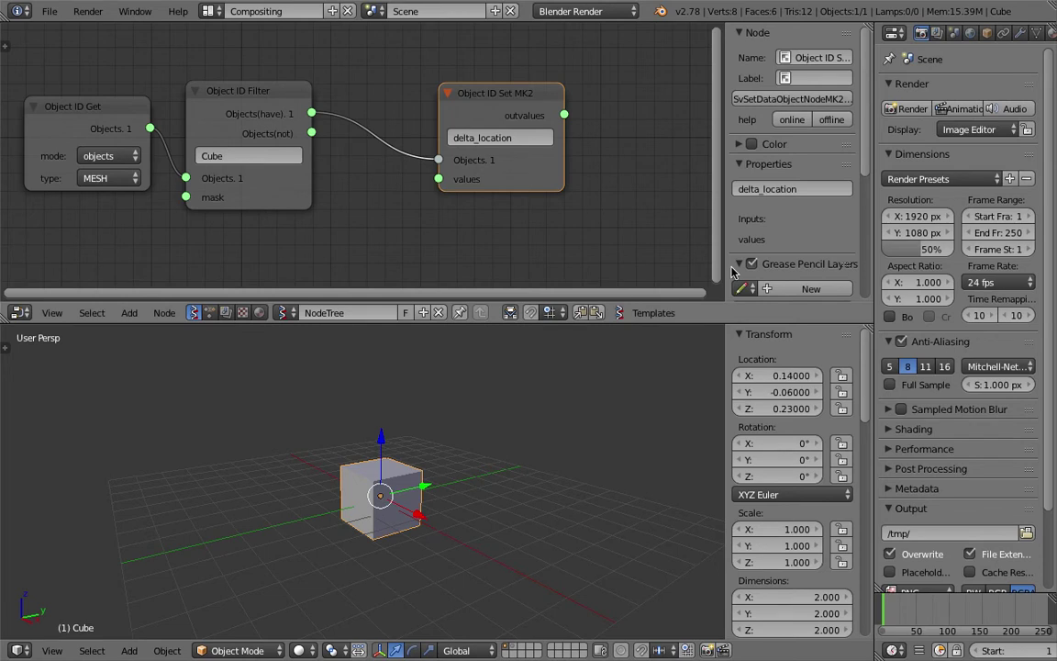
pyautogui.click(987, 33)
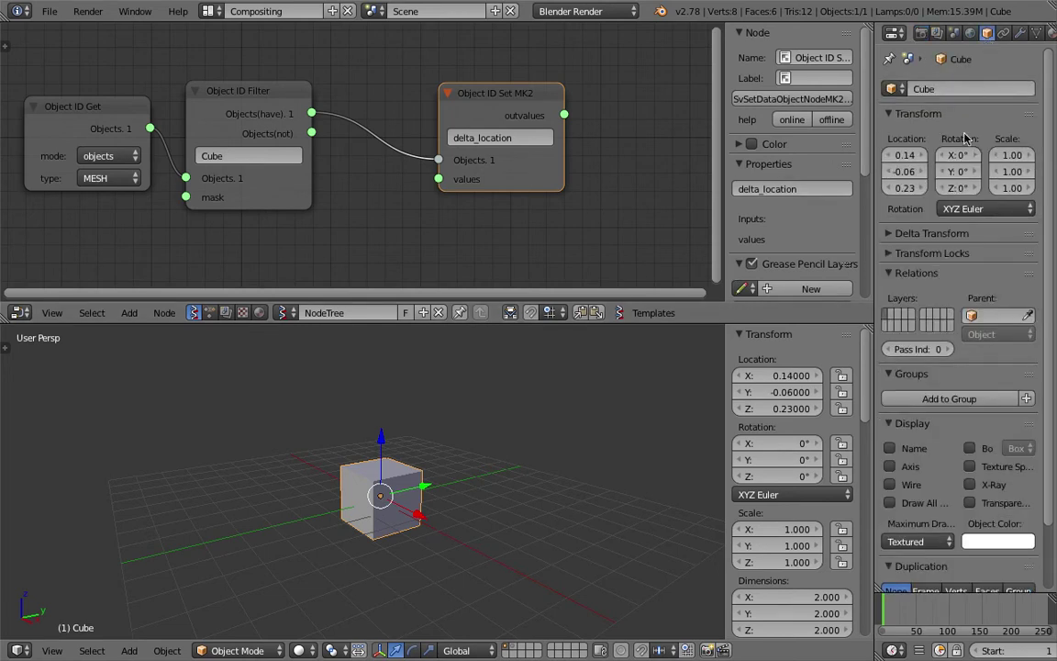
pyautogui.click(908, 235)
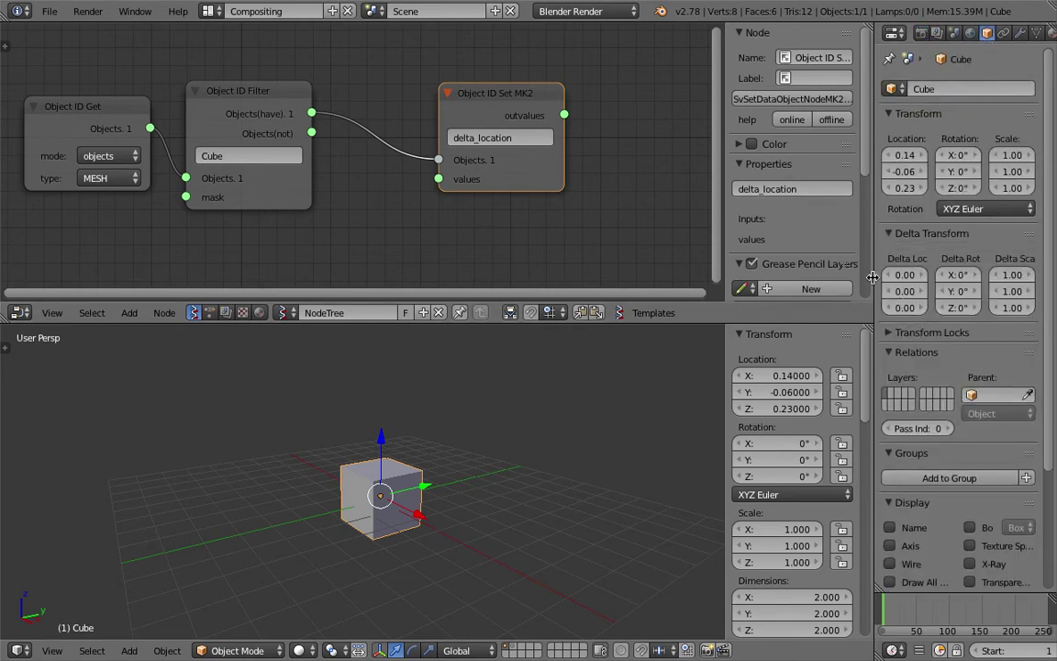
pyautogui.moveTo(871, 277); pyautogui.dragTo(831, 277)
# - Add a Vector in node below the Object ID Filter node and save the file
pyautogui.press('space')
pyautogui.write('vector i')
pyautogui.press('Return')
pyautogui.click(296, 198)
pyautogui.hotkey('ctrl', 's')
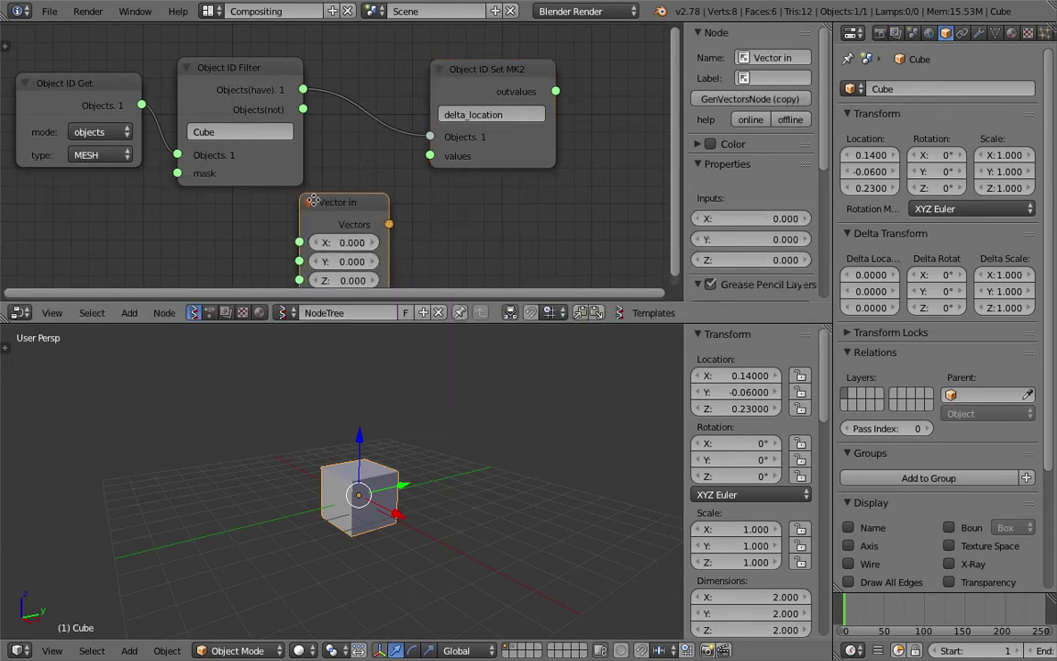
pyautogui.click(298, 196)
# - Connect the Vector in node's Vectors output to the values input of Object ID Set MK2 and set Z to 0.87
pyautogui.moveTo(385, 207); pyautogui.dragTo(396, 167, button='middle')
pyautogui.moveTo(400, 183); pyautogui.dragTo(441, 114)
pyautogui.moveTo(391, 241)
pyautogui.mouseDown()
pyautogui.moveTo(353, 240)
pyautogui.moveTo(417, 241)
pyautogui.moveTo(402, 241)
pyautogui.mouseUp()
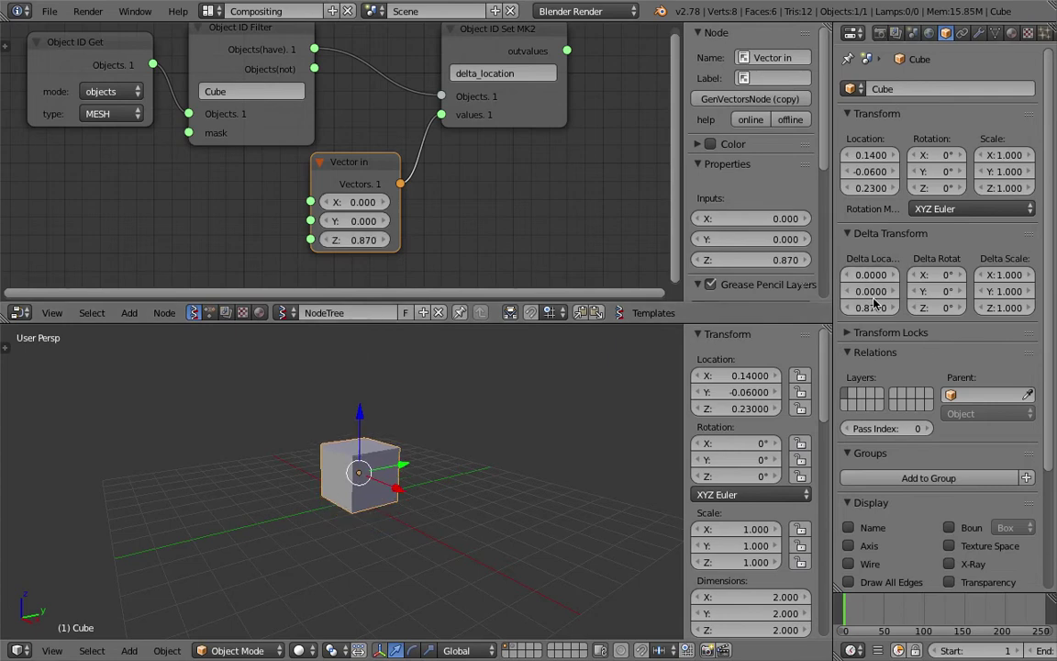
# - Widen the properties editor so the cube's location and delta location fields are fully readable
pyautogui.scroll(-1, 443, 200)
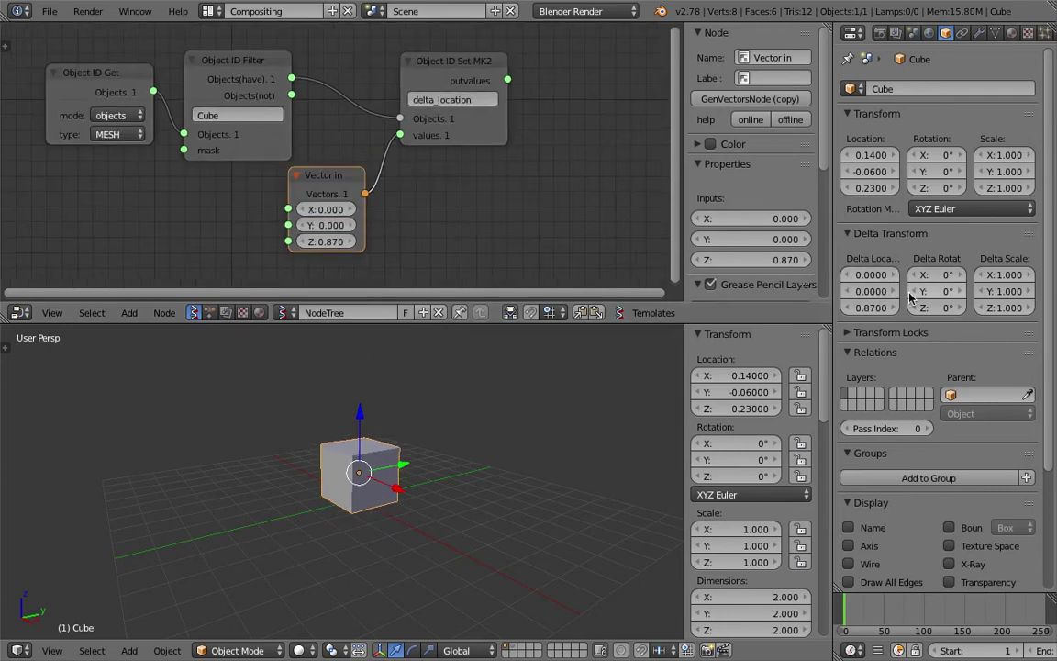
pyautogui.moveTo(832, 247); pyautogui.dragTo(798, 250)
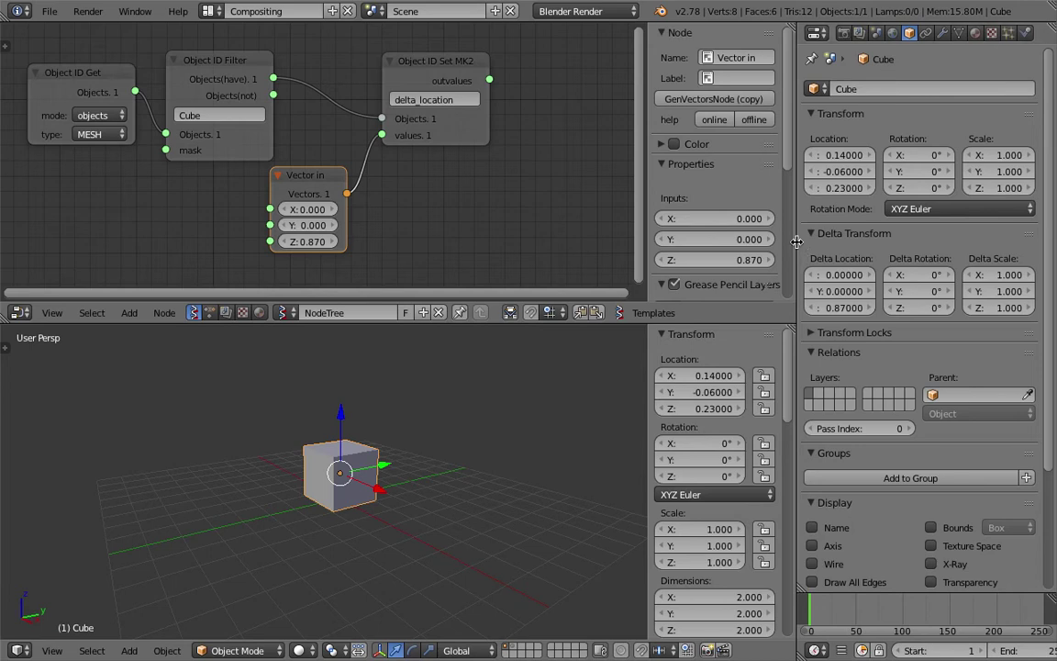
pyautogui.moveTo(803, 247); pyautogui.dragTo(768, 249)
pyautogui.moveTo(322, 502)
pyautogui.mouseDown(button='middle')
pyautogui.moveTo(330, 459)
pyautogui.moveTo(344, 467)
pyautogui.moveTo(320, 466)
pyautogui.moveTo(314, 480)
pyautogui.mouseUp(button='middle')
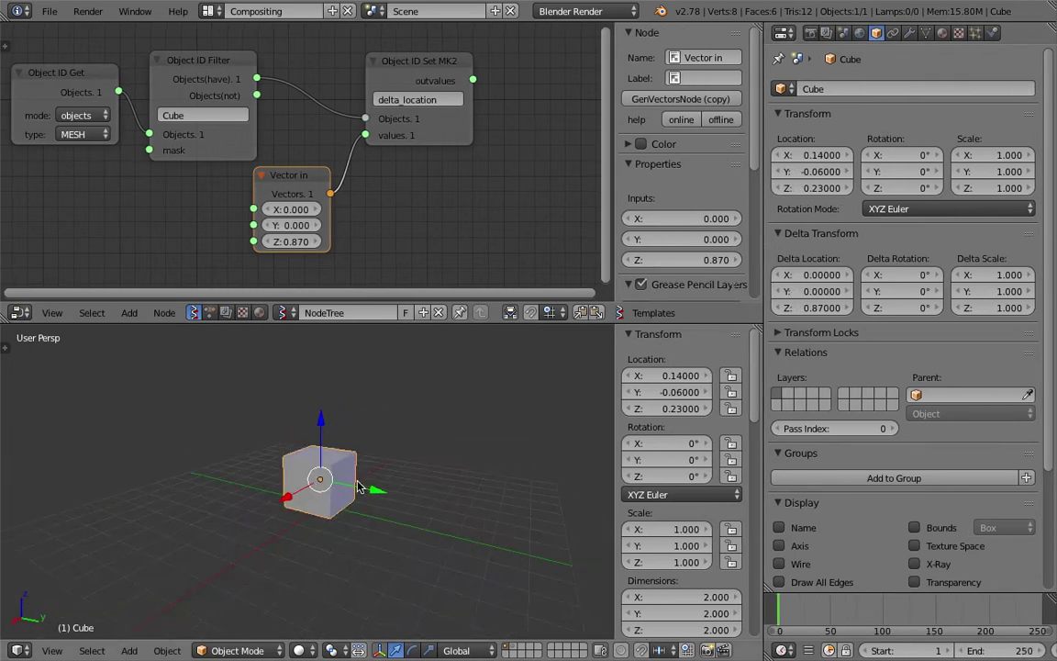
# - Clear the cube's location so X, Y and Z are all 0
pyautogui.press('g')
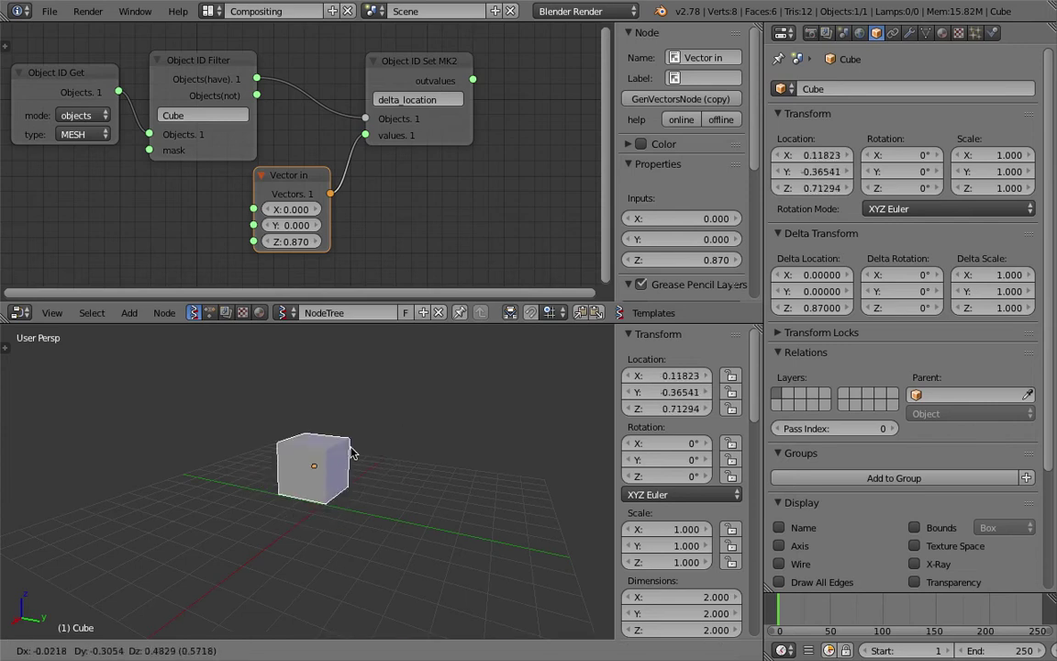
pyautogui.press('Escape')
pyautogui.moveTo(666, 375)
pyautogui.mouseDown()
pyautogui.moveTo(681, 375)
pyautogui.moveTo(670, 391)
pyautogui.mouseUp()
pyautogui.moveTo(422, 427); pyautogui.dragTo(510, 424, button='middle')
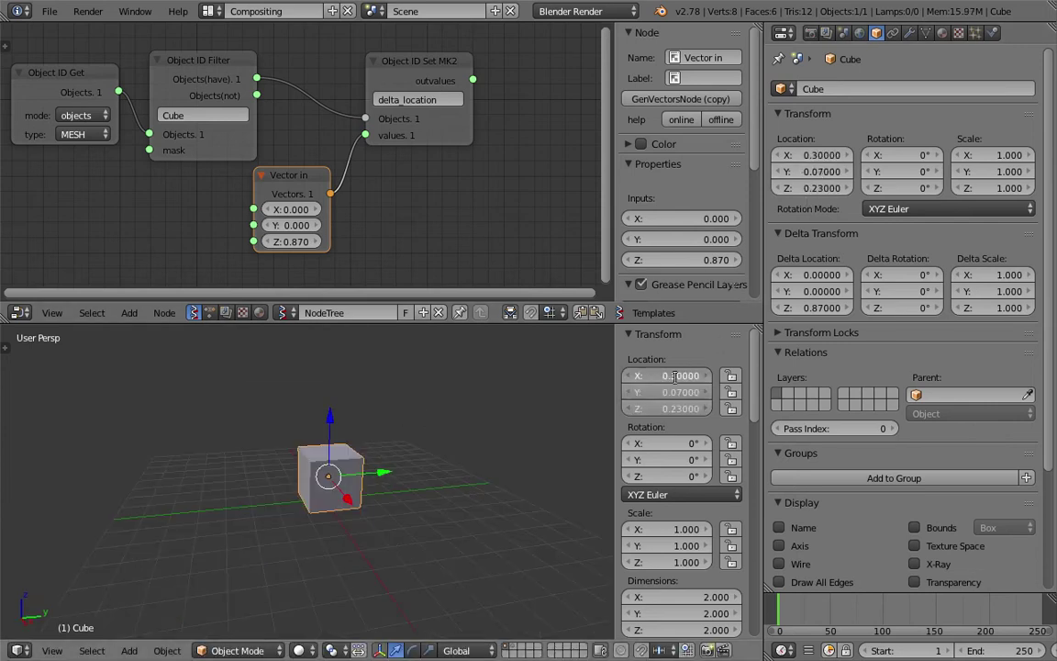
pyautogui.hotkey('alt', 'g')
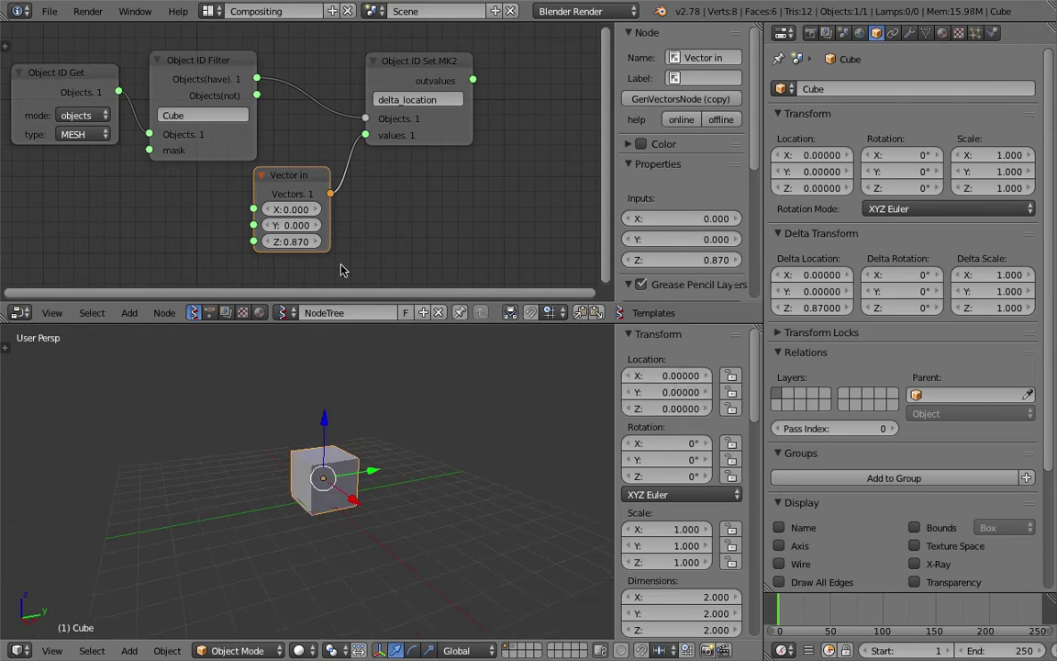
# - Set the Vector in node's Z value to 0
pyautogui.moveTo(302, 242); pyautogui.dragTo(342, 241)
pyautogui.click(296, 241)
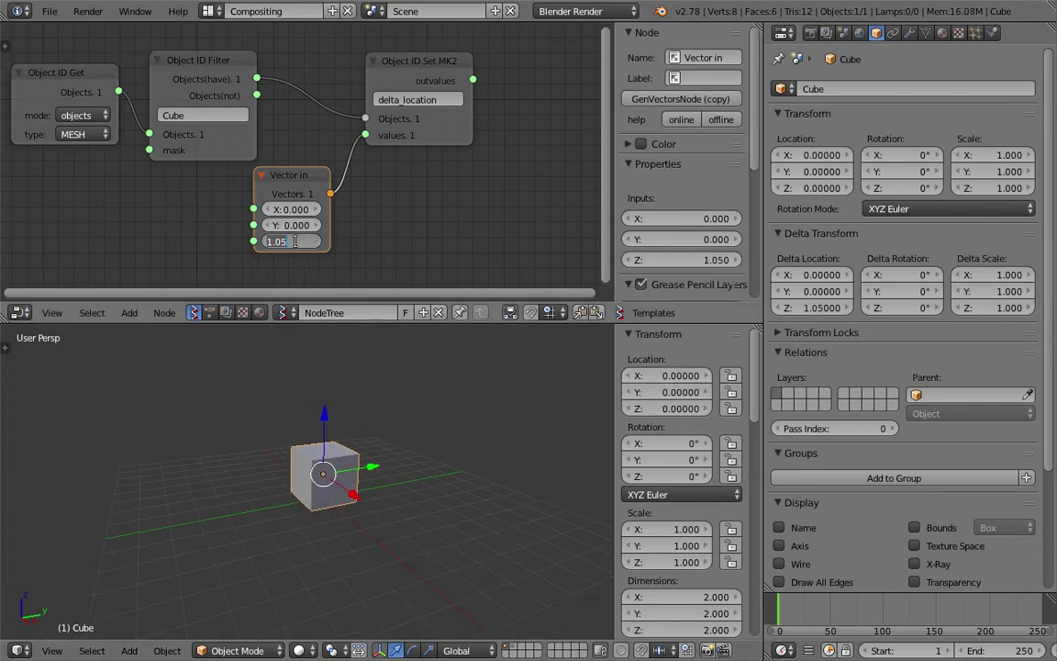
pyautogui.write('0')
pyautogui.press('Return')
# - Space out the Object ID Set MK2 and Object ID Filter nodes and save over the existing file
pyautogui.moveTo(385, 178); pyautogui.dragTo(442, 165, button='middle')
pyautogui.scroll(-1, 486, 143)
pyautogui.moveTo(499, 127); pyautogui.dragTo(529, 126)
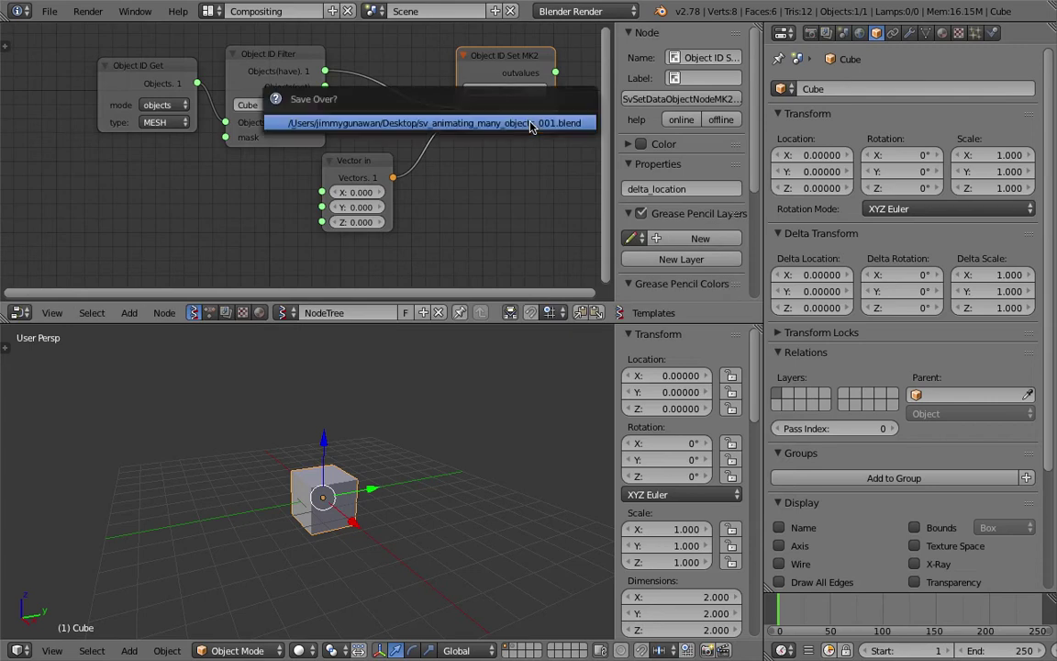
pyautogui.moveTo(299, 61); pyautogui.dragTo(318, 50)
pyautogui.moveTo(280, 128); pyautogui.dragTo(285, 142, button='middle')
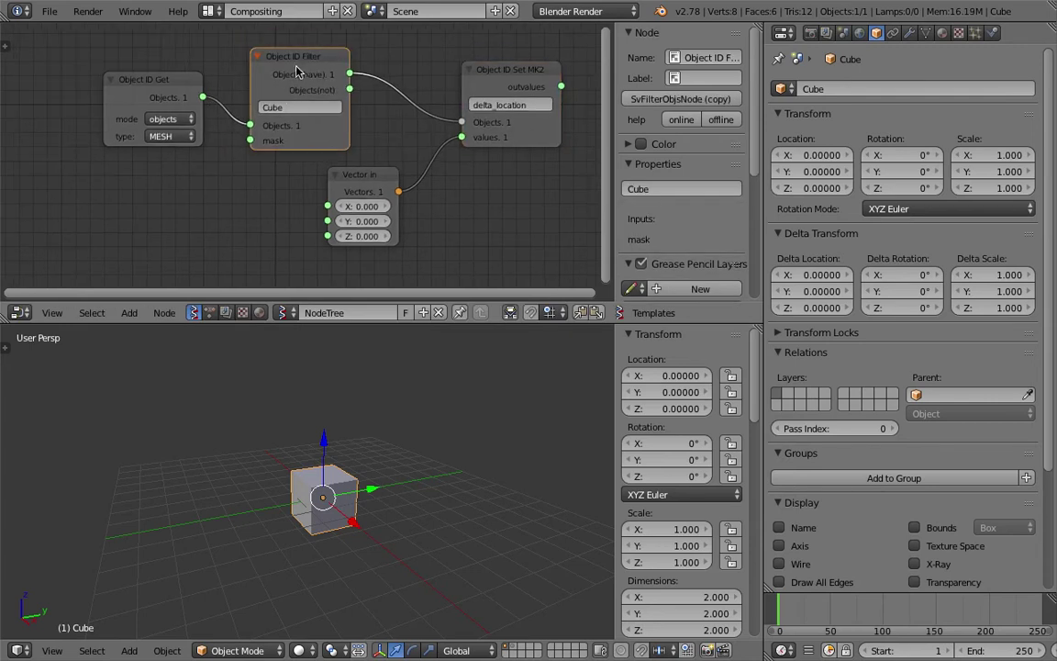
pyautogui.moveTo(296, 69); pyautogui.dragTo(302, 75)
# - Add a monkey mesh to the scene and move it close to the cube, at about X 6.93, Y 3.00, Z 2.79
pyautogui.hotkey('shift', 'a')
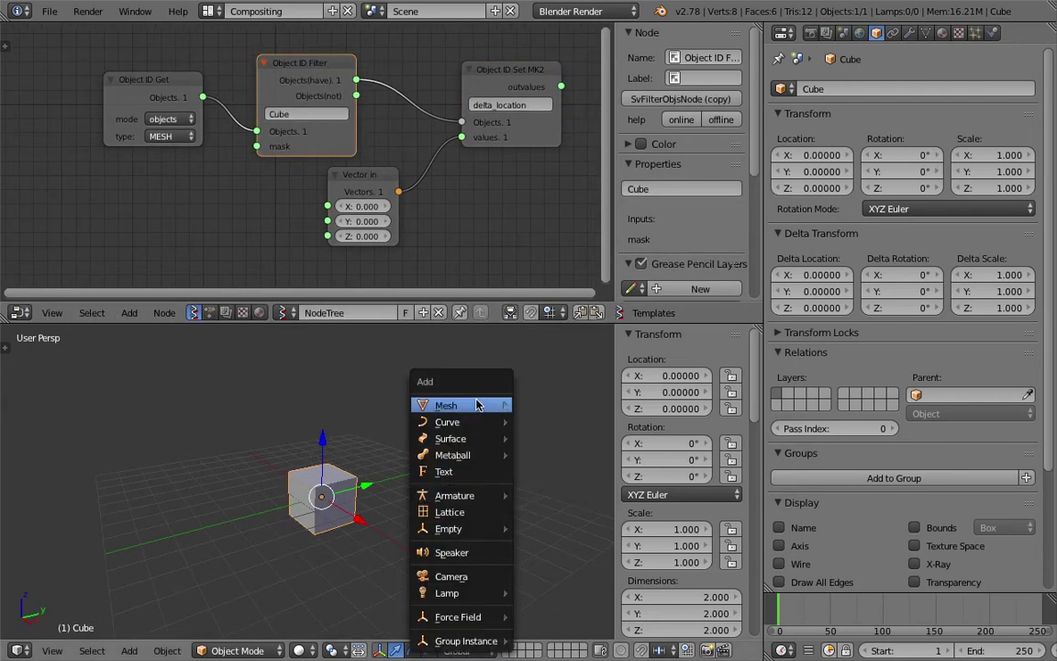
pyautogui.moveTo(477, 404)
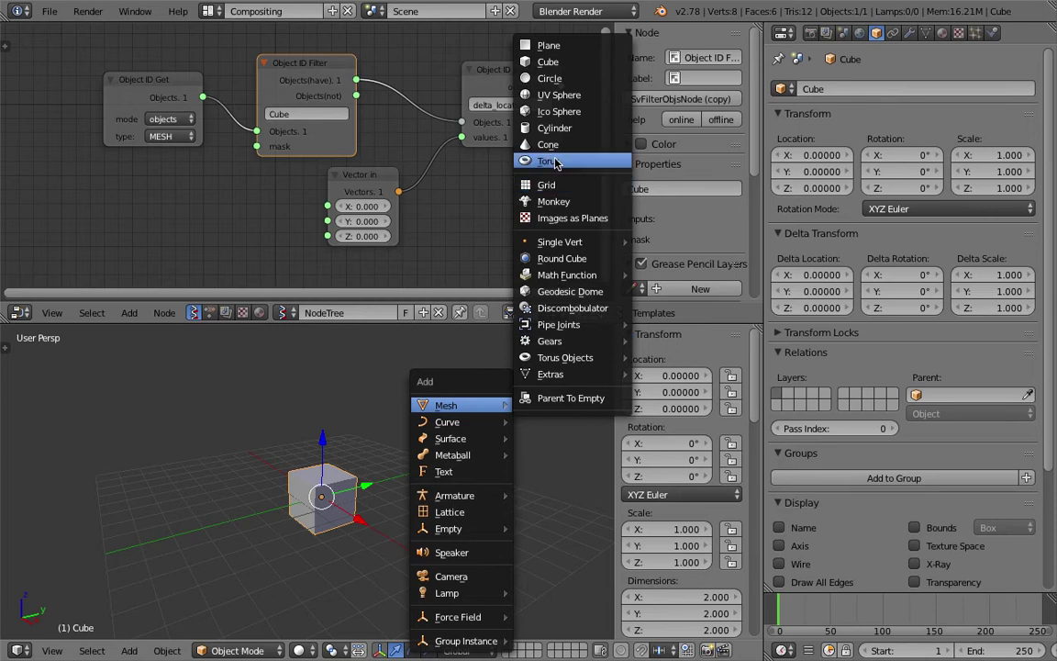
pyautogui.click(548, 200)
pyautogui.scroll(-7, 407, 492)
pyautogui.moveTo(451, 462); pyautogui.dragTo(363, 487)
pyautogui.scroll(5, 373, 488)
pyautogui.moveTo(373, 488); pyautogui.dragTo(432, 487, button='middle')
# - Add a torus mesh and move it from the 3D cursor towards the cube
pyautogui.hotkey('shift', 'a')
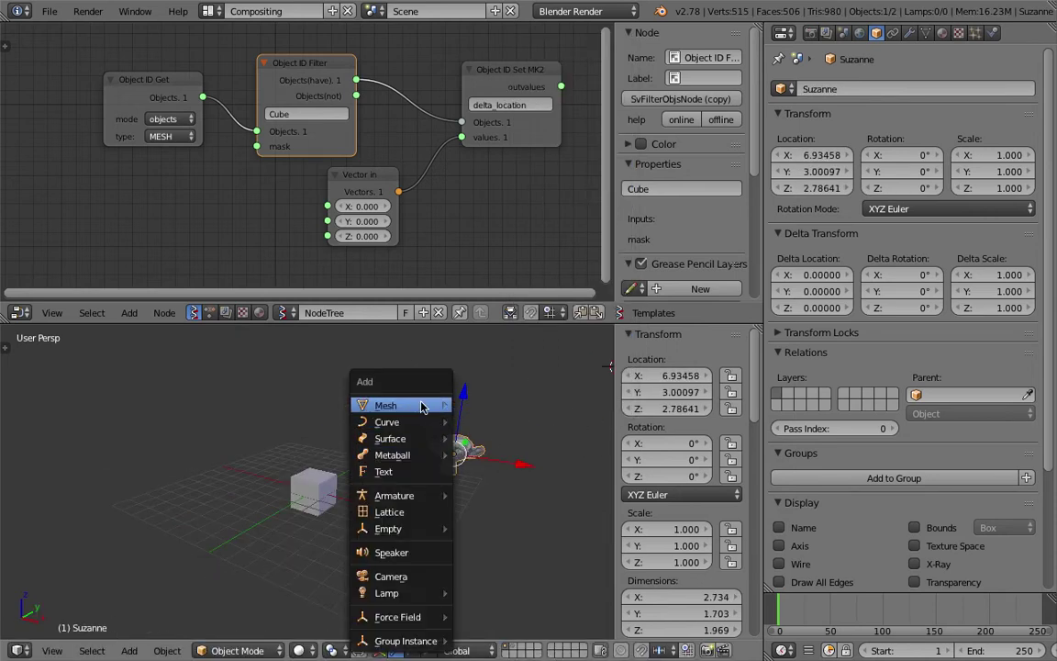
pyautogui.moveTo(427, 405)
pyautogui.click(507, 165)
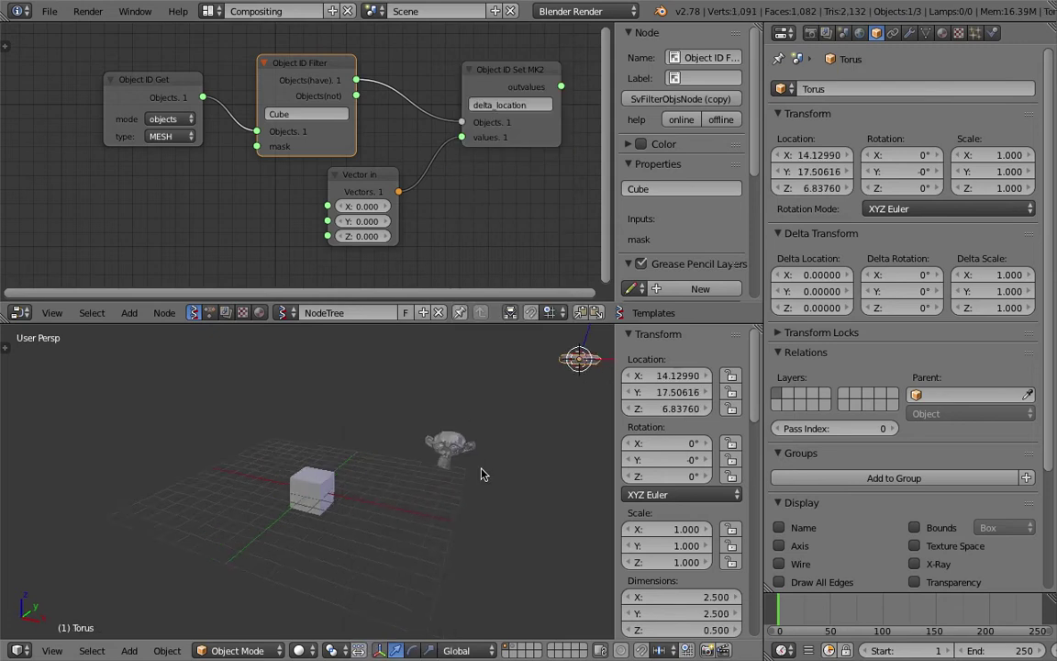
pyautogui.press('g')
pyautogui.click(341, 452)
# - Place the monkey and the torus on opposite sides of the cube, with the torus at about X -7.00, Y 3.58, Z -2.15
pyautogui.rightClick(439, 457)
pyautogui.press('g')
pyautogui.click(382, 503)
pyautogui.rightClick(276, 441)
pyautogui.press('g')
pyautogui.click(261, 480)
# - Rearrange the Object ID Get and Object ID Filter nodes, moving the filter below the direct path to Object ID Set MK2
pyautogui.moveTo(288, 110); pyautogui.dragTo(288, 133, button='middle')
pyautogui.moveTo(300, 91); pyautogui.dragTo(302, 80)
pyautogui.moveTo(153, 116); pyautogui.dragTo(144, 68)
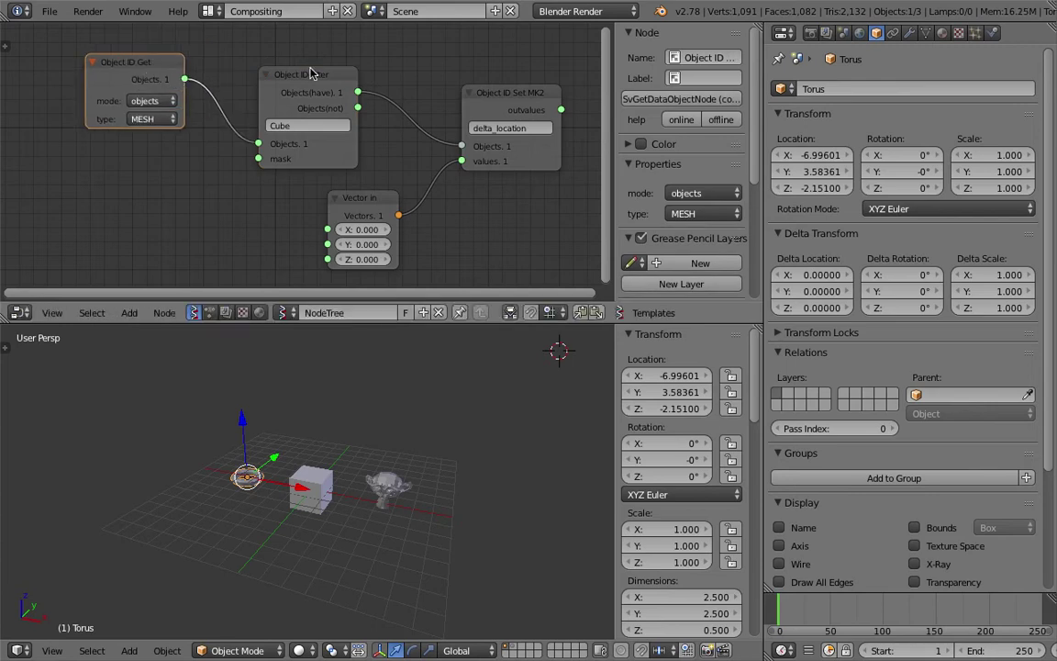
pyautogui.moveTo(308, 70); pyautogui.dragTo(279, 105)
# - Link Object ID Get's Objects output directly to Object ID Set MK2, bypassing the filter, and set the Vector in Z to 0.630
pyautogui.moveTo(185, 79); pyautogui.dragTo(461, 146)
pyautogui.moveTo(475, 468); pyautogui.dragTo(439, 475, button='middle')
pyautogui.moveTo(364, 260)
pyautogui.mouseDown()
pyautogui.moveTo(332, 258)
pyautogui.moveTo(376, 259)
pyautogui.mouseUp()
# - Reconnect the filter's Objects(have) output to the Objects input of Object ID Set MK2 and set the Vector in Z to 0.570
pyautogui.moveTo(401, 482); pyautogui.dragTo(387, 482, button='middle')
pyautogui.moveTo(263, 137); pyautogui.dragTo(461, 147)
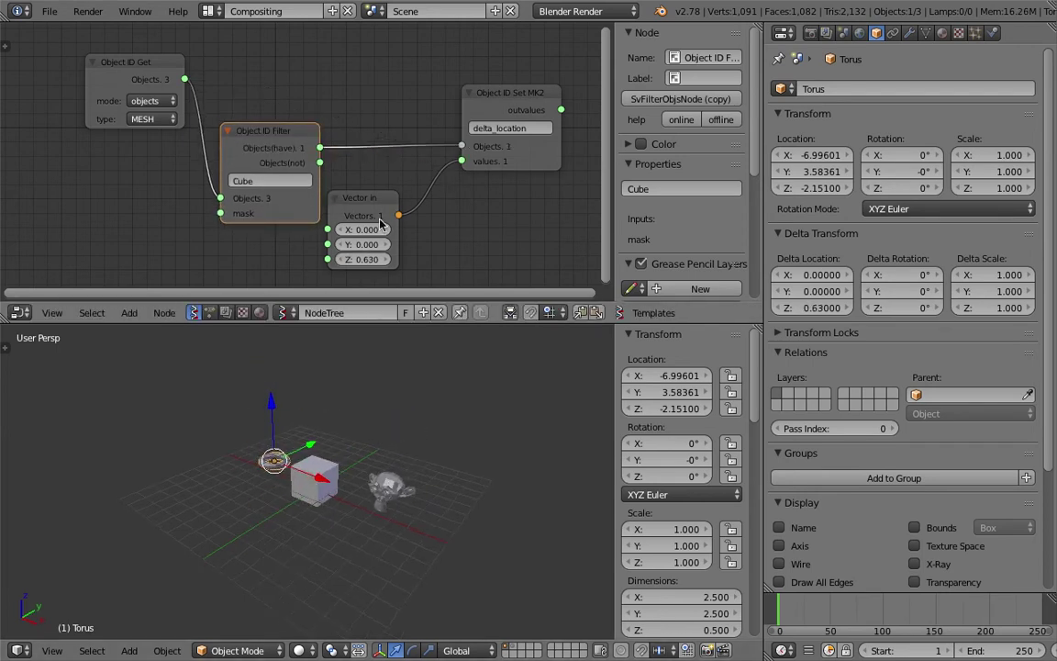
pyautogui.moveTo(365, 259)
pyautogui.mouseDown()
pyautogui.moveTo(413, 258)
pyautogui.moveTo(363, 259)
pyautogui.mouseUp()
# - Duplicate the cube twice, placing the second copy at about X 2.86, Y 4.45, Z 2.94, and set the Vector in Z to 1.560
pyautogui.rightClick(326, 462)
pyautogui.hotkey('shift', 'd')
pyautogui.click(364, 449)
pyautogui.hotkey('shift', 'd')
pyautogui.click(410, 422)
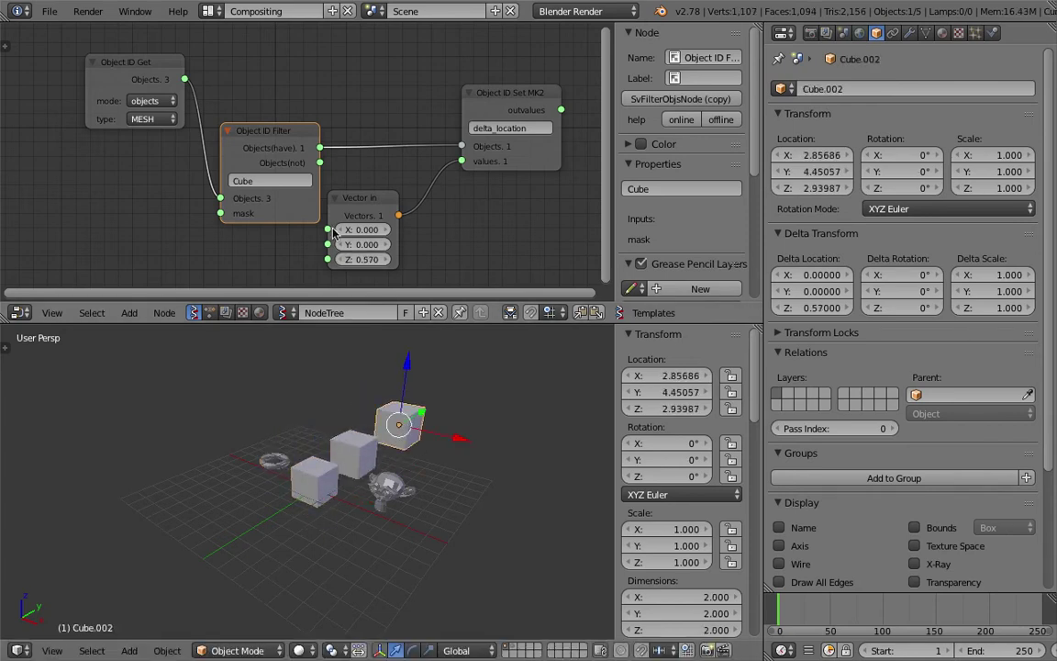
pyautogui.moveTo(362, 259); pyautogui.dragTo(385, 259)
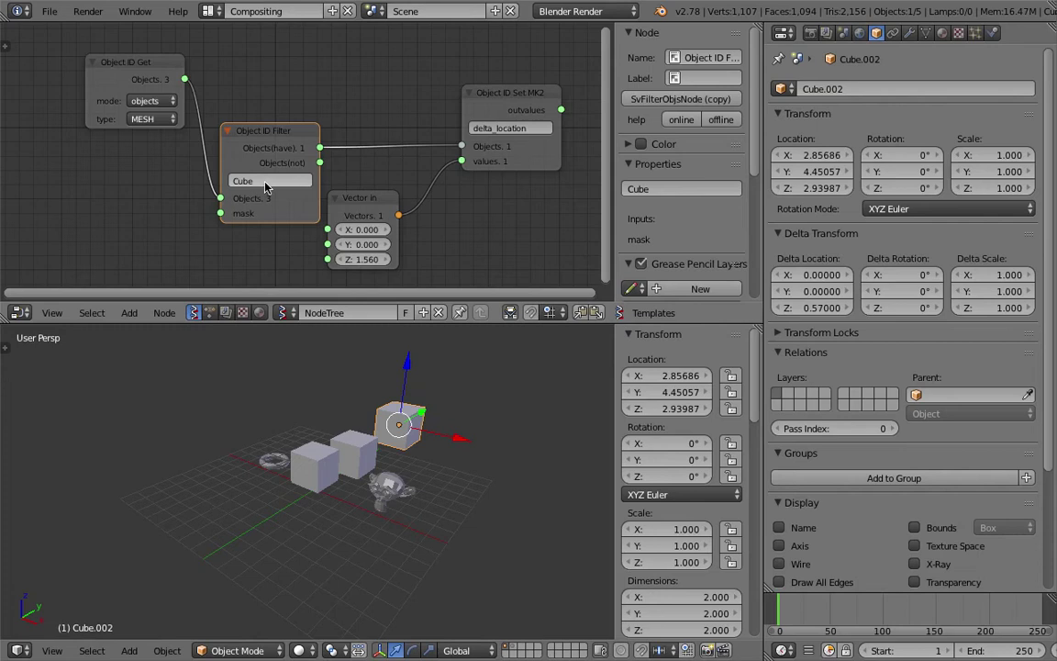
# - Try the wildcard text Cube* in the Object ID Filter node and set the Vector in Z to -0.450
pyautogui.scroll(2, 263, 179)
pyautogui.moveTo(266, 181); pyautogui.dragTo(257, 159)
pyautogui.moveTo(264, 338); pyautogui.dragTo(217, 381, button='middle')
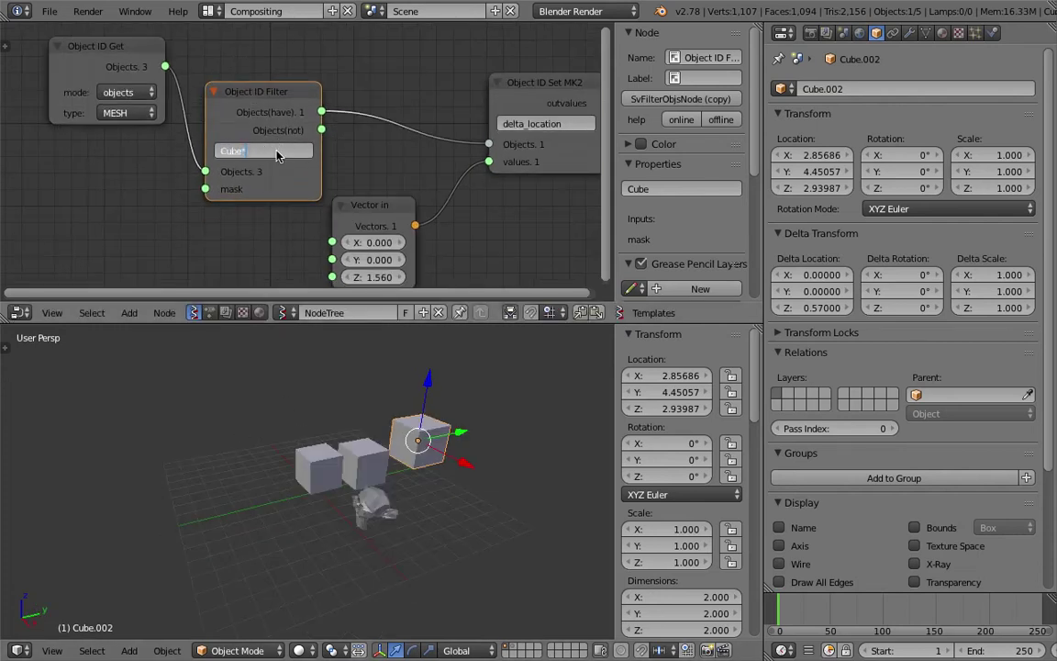
pyautogui.press('Return')
pyautogui.scroll(-2, 349, 175)
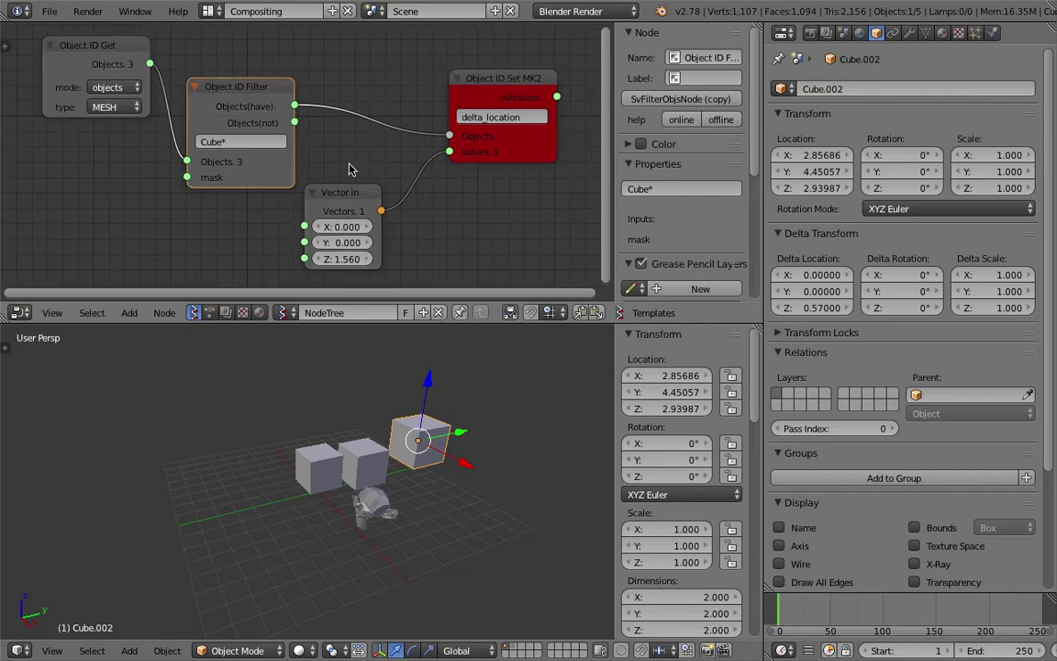
pyautogui.moveTo(341, 259)
pyautogui.mouseDown()
pyautogui.moveTo(367, 259)
pyautogui.moveTo(351, 264)
pyautogui.mouseUp()
pyautogui.moveTo(340, 196); pyautogui.dragTo(363, 189)
# - Change the Object ID Filter text to Cu and set the Vector in Z to -1.110
pyautogui.click(278, 157)
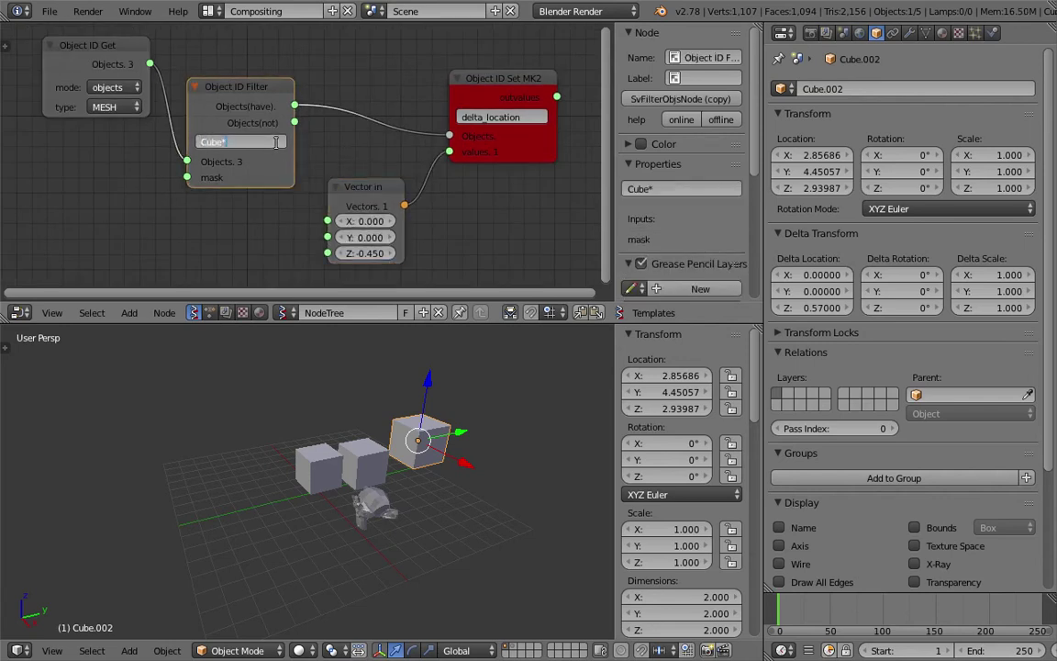
pyautogui.write('Cub')
pyautogui.press('BackSpace')
pyautogui.press('Return')
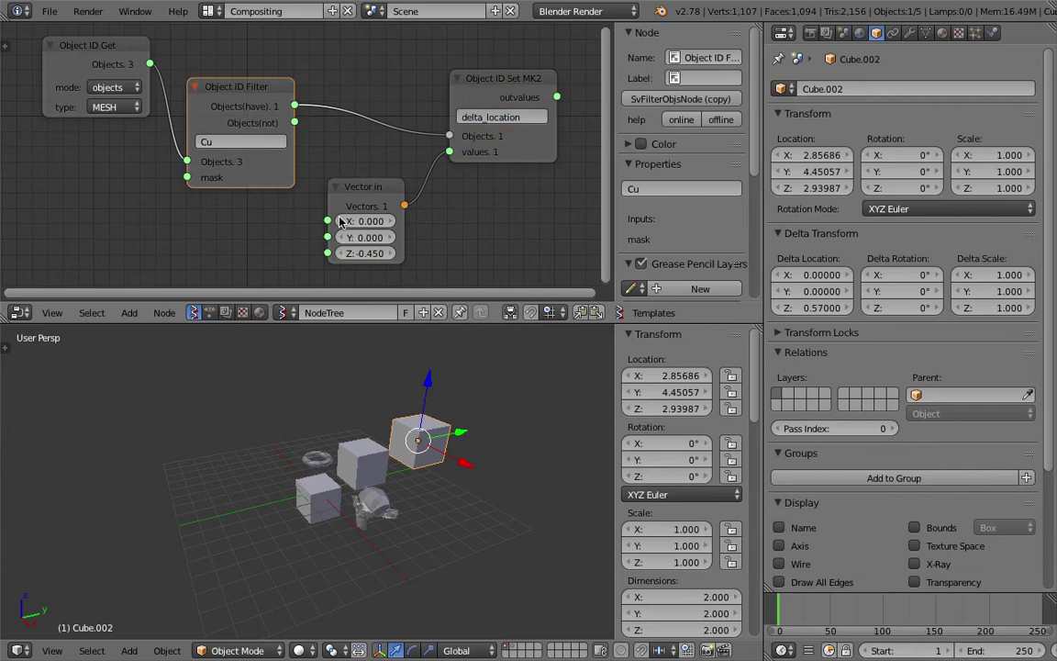
pyautogui.moveTo(365, 252); pyautogui.dragTo(372, 195)
# - Reposition the Object ID Filter node with Objects(have) linked to Object ID Set MK2, and set the Vector in Z to 0.900
pyautogui.moveTo(218, 96); pyautogui.dragTo(230, 75)
pyautogui.moveTo(306, 102); pyautogui.dragTo(320, 110)
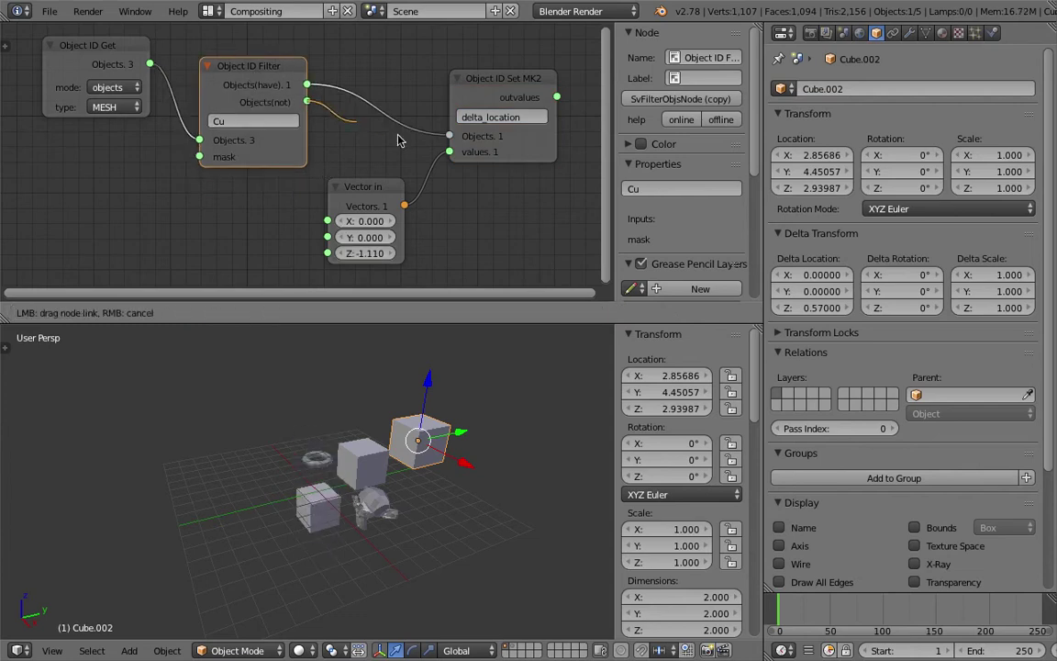
pyautogui.moveTo(366, 142); pyautogui.dragTo(307, 104)
pyautogui.moveTo(257, 71); pyautogui.dragTo(253, 84)
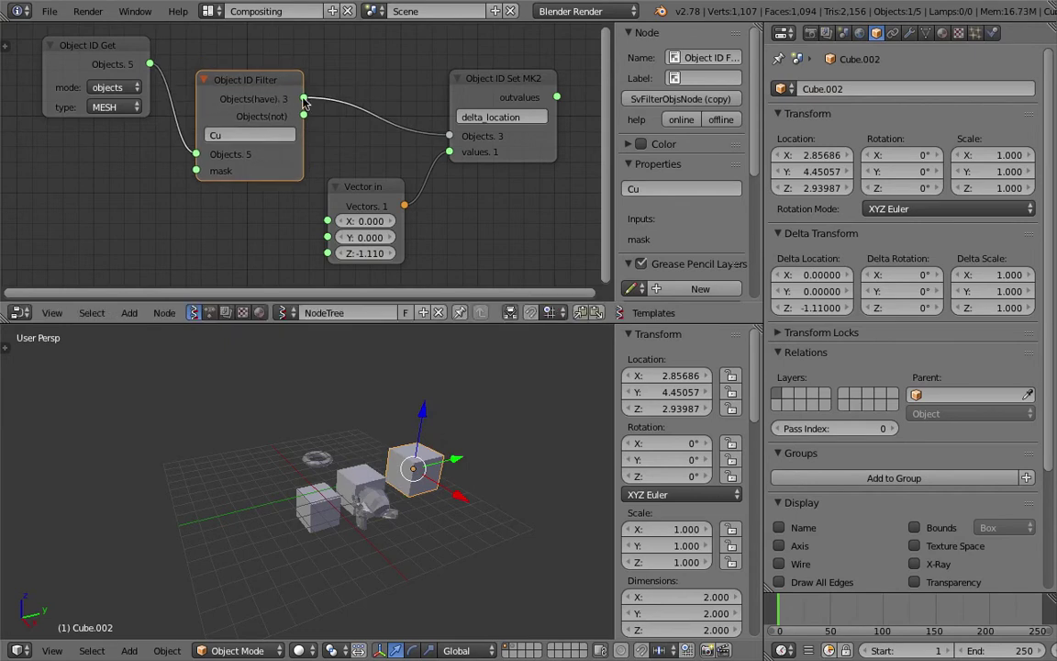
pyautogui.moveTo(365, 253); pyautogui.dragTo(399, 252)
# - Shift the Object ID Get and Object ID Filter nodes left to make room before Object ID Set MK2
pyautogui.moveTo(246, 92); pyautogui.dragTo(229, 82)
pyautogui.moveTo(135, 69); pyautogui.dragTo(102, 77)
pyautogui.moveTo(206, 124); pyautogui.dragTo(185, 129)
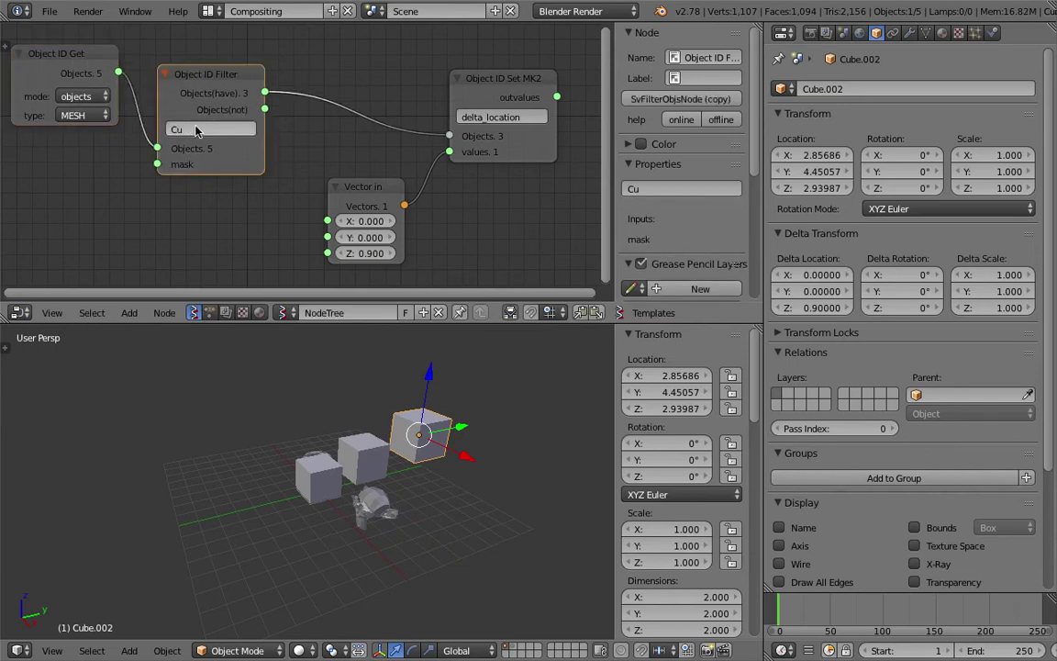
# - Insert a duplicate Object ID Filter node with the text Cube.002 before Object ID Set MK2, and set the Vector in Z to 0.270
pyautogui.hotkey('shift', 'd')
pyautogui.click(360, 87)
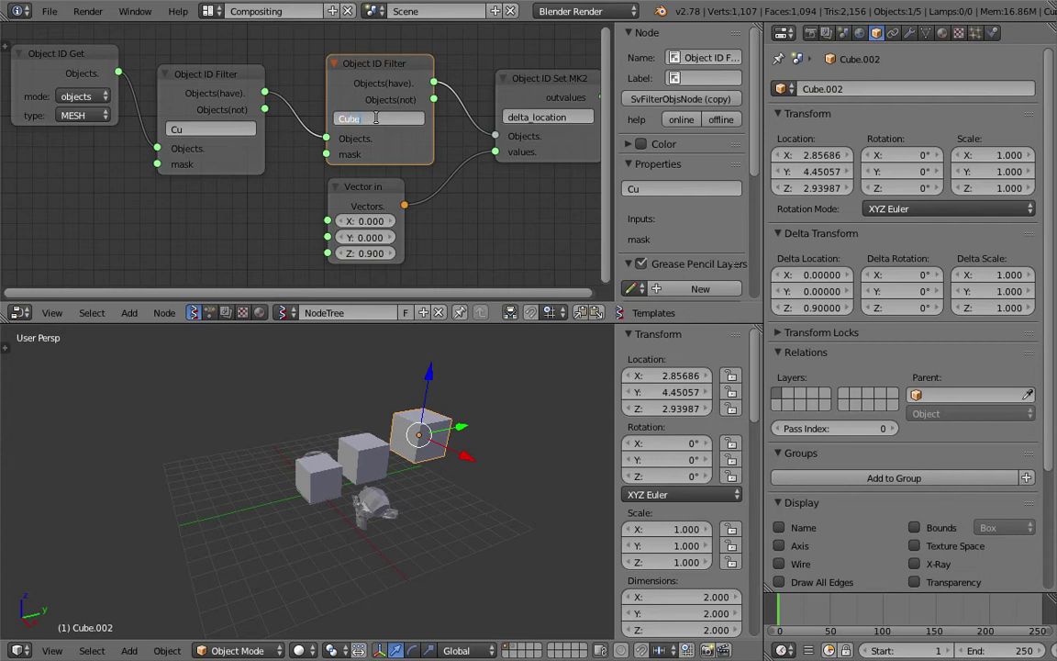
pyautogui.click(375, 117)
pyautogui.write('Cube.002')
pyautogui.press('Return')
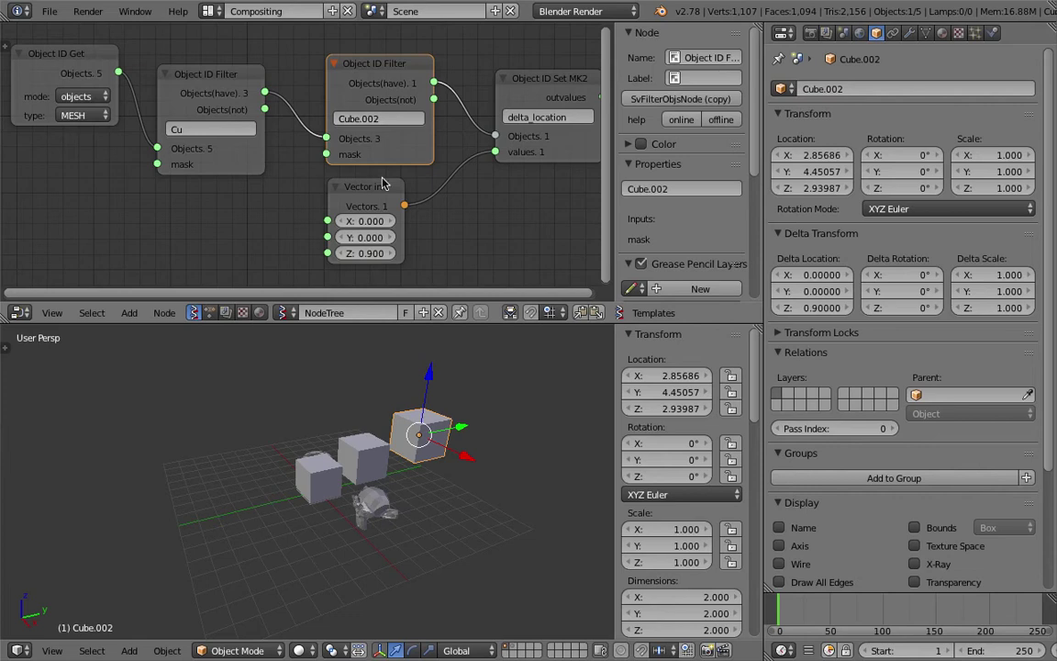
pyautogui.click(388, 190)
pyautogui.moveTo(373, 253)
pyautogui.mouseDown()
pyautogui.moveTo(422, 254)
pyautogui.moveTo(348, 254)
pyautogui.moveTo(385, 254)
pyautogui.mouseUp()
# - Delete the Cube.002 filter node, relink the Cu filter's Objects(have) output to Object ID Set MK2, and set the Vector in Z to 1.500
pyautogui.click(354, 65)
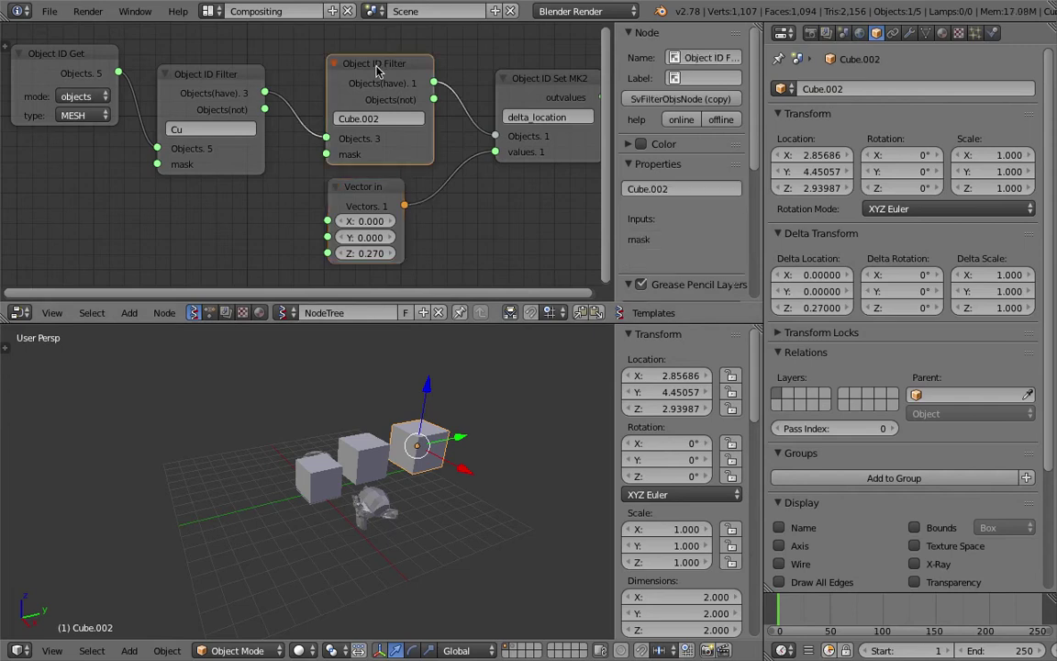
pyautogui.press('x')
pyautogui.press('Home')
pyautogui.moveTo(222, 83); pyautogui.dragTo(464, 130)
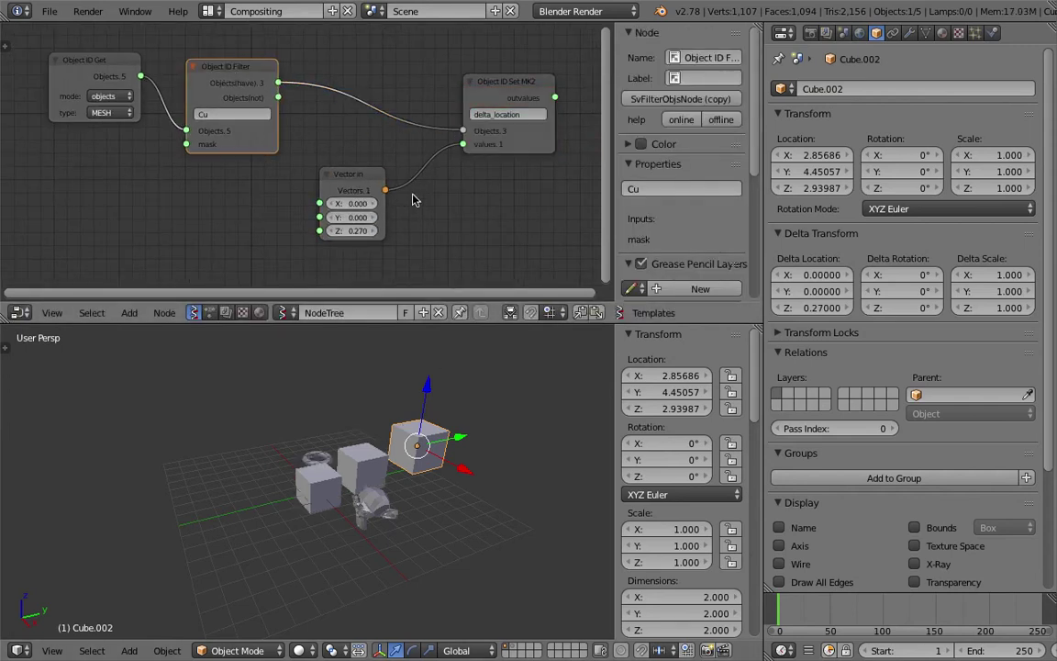
pyautogui.moveTo(352, 232); pyautogui.dragTo(382, 231)
# - Delete the monkey and the torus from the scene
pyautogui.rightClick(373, 501)
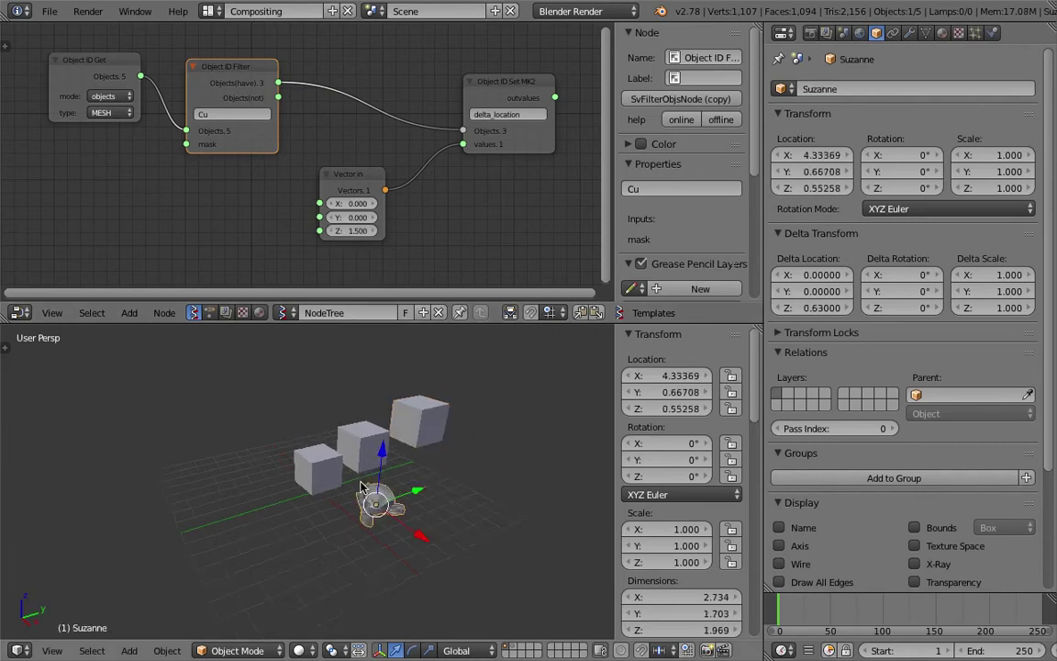
pyautogui.moveTo(313, 477); pyautogui.dragTo(395, 486, button='middle')
pyautogui.keyDown('shift'); pyautogui.rightClick(242, 448); pyautogui.keyUp('shift')
pyautogui.press('x')
pyautogui.click(212, 443)
# - Delete the two duplicate cubes, keeping the original selected, and set the Vector in Z to -0.360
pyautogui.rightClick(361, 435)
pyautogui.keyDown('shift'); pyautogui.rightClick(421, 421); pyautogui.keyUp('shift')
pyautogui.moveTo(421, 421); pyautogui.dragTo(389, 408, button='middle')
pyautogui.press('x')
pyautogui.click(359, 433)
pyautogui.rightClick(335, 456)
pyautogui.moveTo(351, 231); pyautogui.dragTo(307, 231)
# - Collapse the node editor's properties sidebar and make the node editor taller
pyautogui.moveTo(615, 174); pyautogui.dragTo(720, 220)
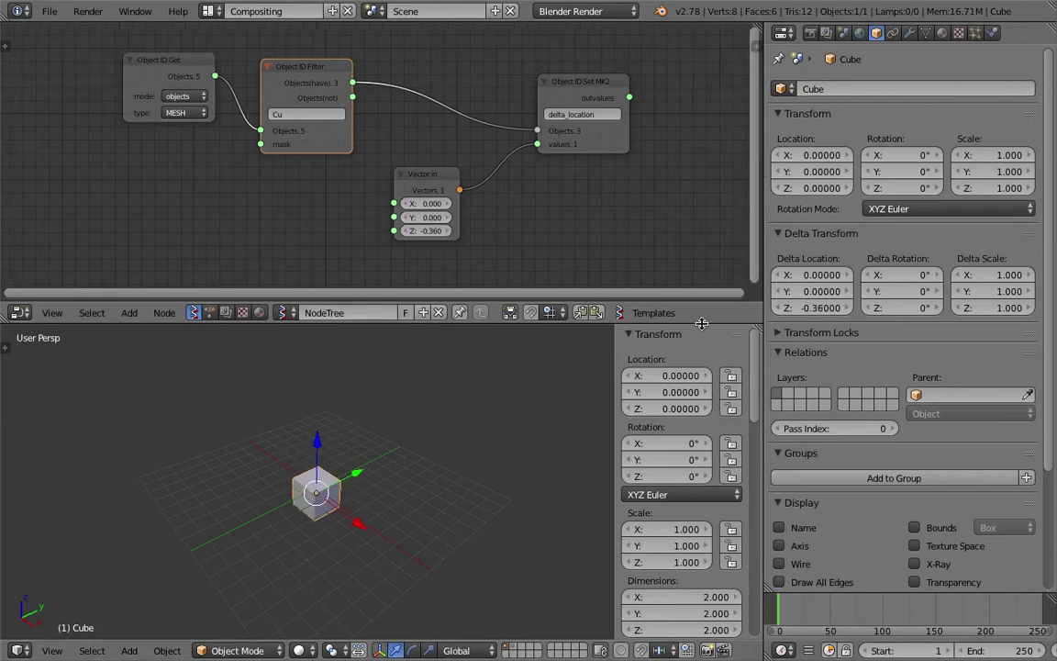
pyautogui.moveTo(701, 323); pyautogui.dragTo(690, 400)
pyautogui.moveTo(468, 290); pyautogui.dragTo(501, 277, button='middle')
# - Tidy the node layout by adjusting Object ID Filter and Object ID Get and moving Object ID Set MK2 closer to Vector in
pyautogui.moveTo(330, 94); pyautogui.dragTo(332, 106)
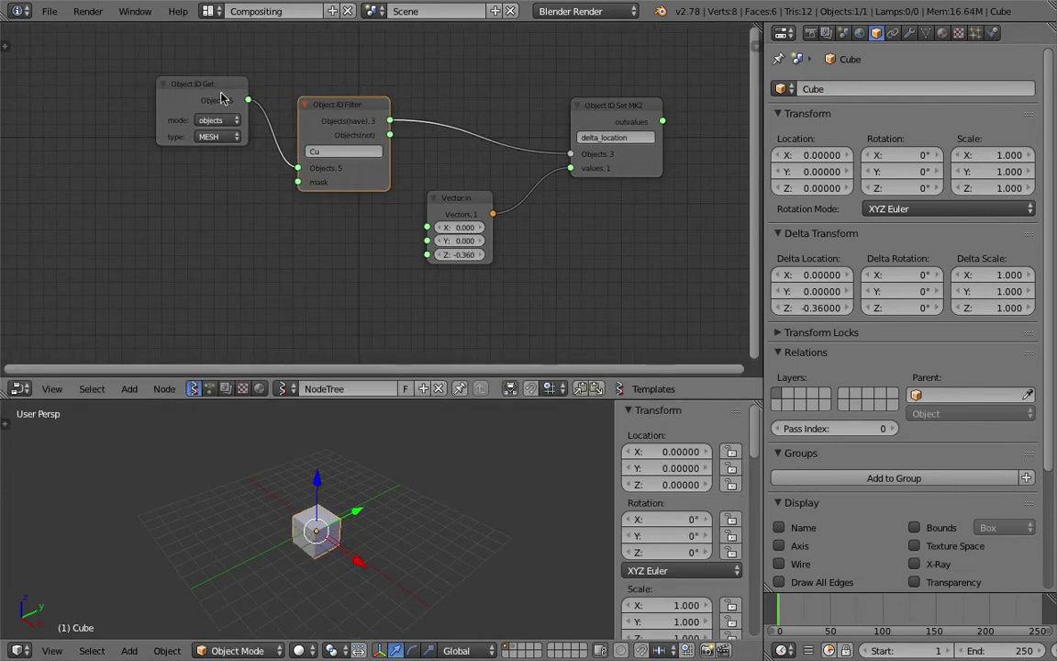
pyautogui.moveTo(219, 90); pyautogui.dragTo(220, 104)
pyautogui.moveTo(610, 109); pyautogui.dragTo(566, 106)
pyautogui.scroll(2, 449, 205)
pyautogui.moveTo(433, 212); pyautogui.dragTo(452, 200, button='middle')
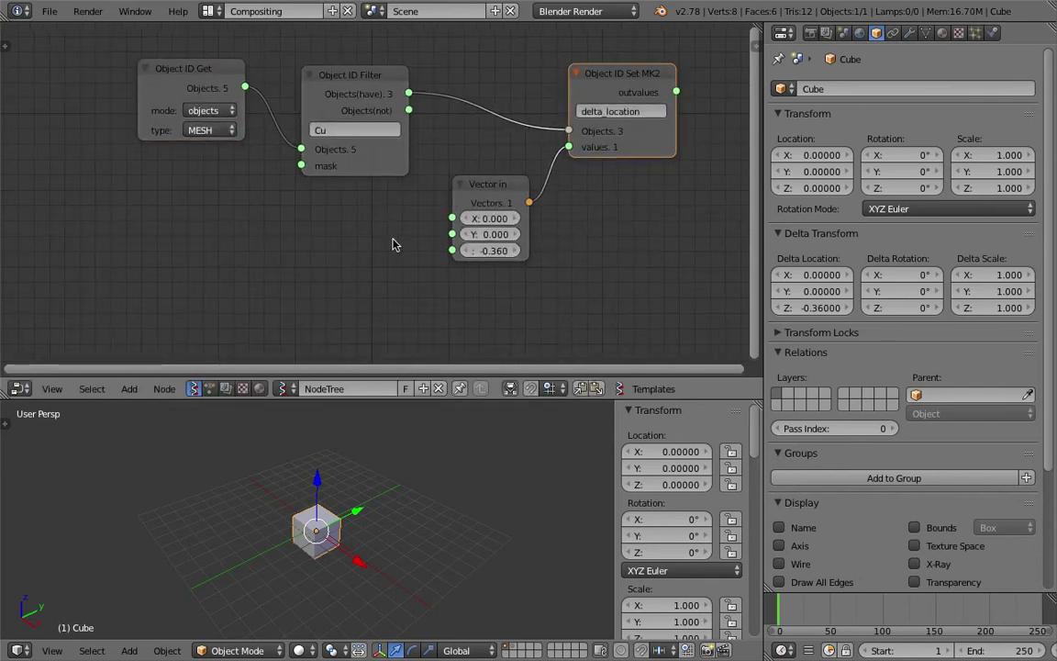
# - Give the 3D view more height and raise the cube's delta location by setting the Vector in Z to 3.300
pyautogui.moveTo(489, 250); pyautogui.dragTo(496, 337)
pyautogui.moveTo(496, 224); pyautogui.dragTo(459, 224)
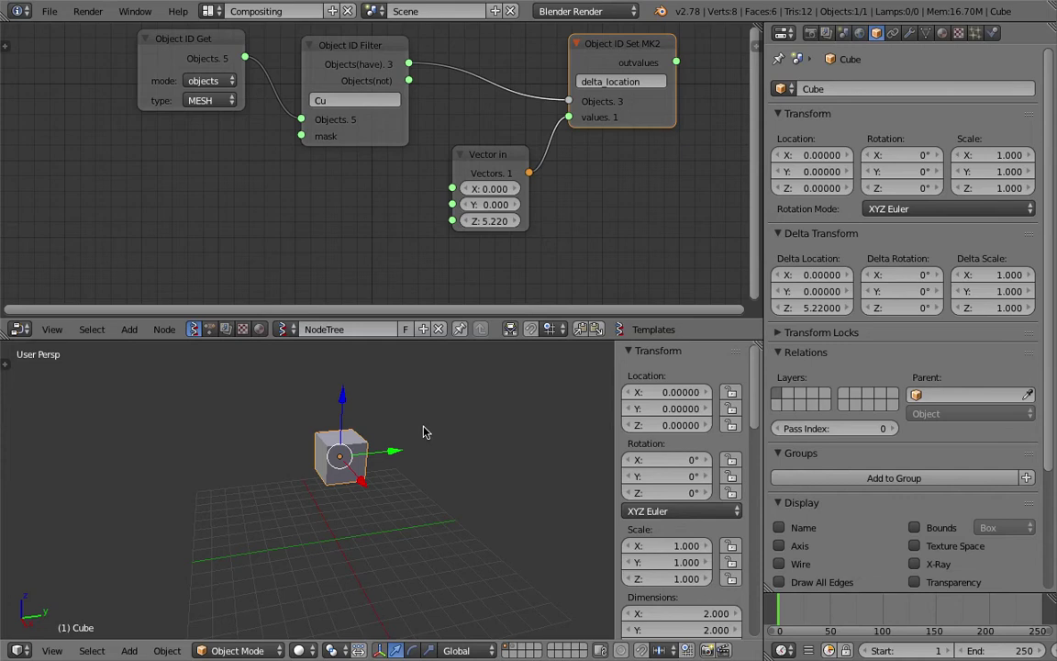
pyautogui.moveTo(491, 222); pyautogui.dragTo(425, 225)
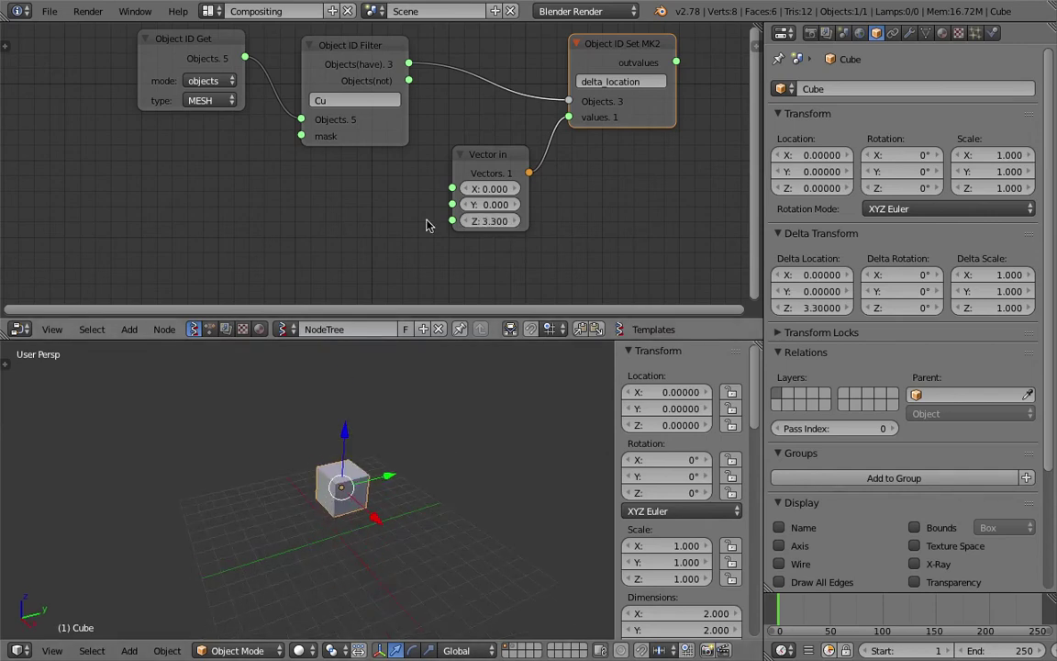
# - Rearrange the four nodes, moving Object ID Get, Object ID Filter, Vector in and Object ID Set MK2 further right
pyautogui.moveTo(499, 154); pyautogui.dragTo(505, 143)
pyautogui.moveTo(602, 46); pyautogui.dragTo(638, 60)
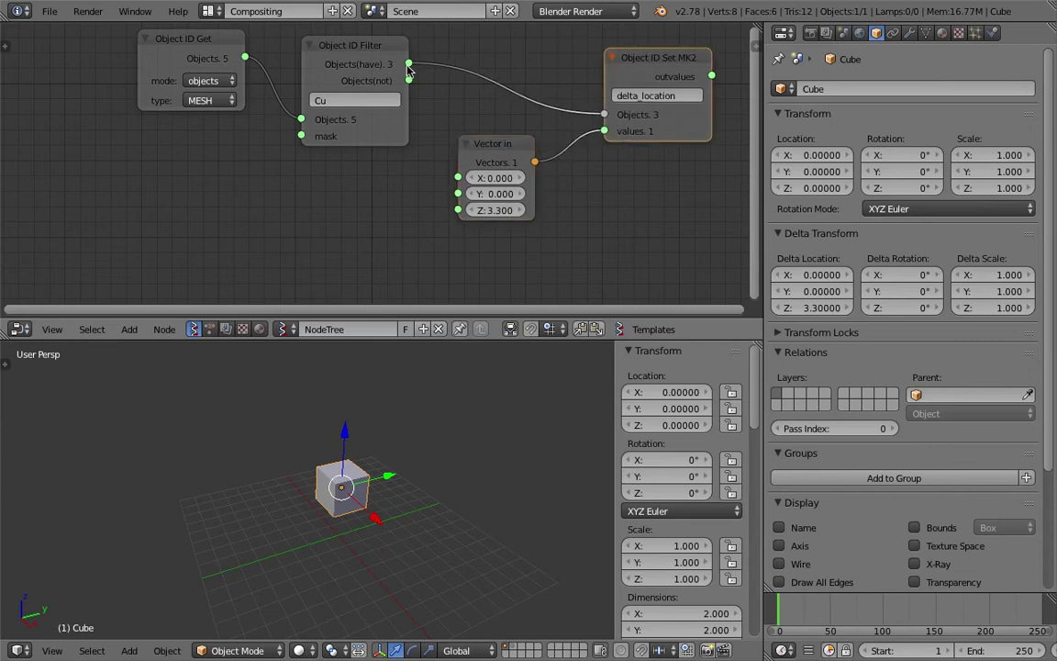
pyautogui.moveTo(327, 43); pyautogui.dragTo(368, 57)
pyautogui.moveTo(218, 44); pyautogui.dragTo(264, 69)
pyautogui.moveTo(494, 148); pyautogui.dragTo(517, 159)
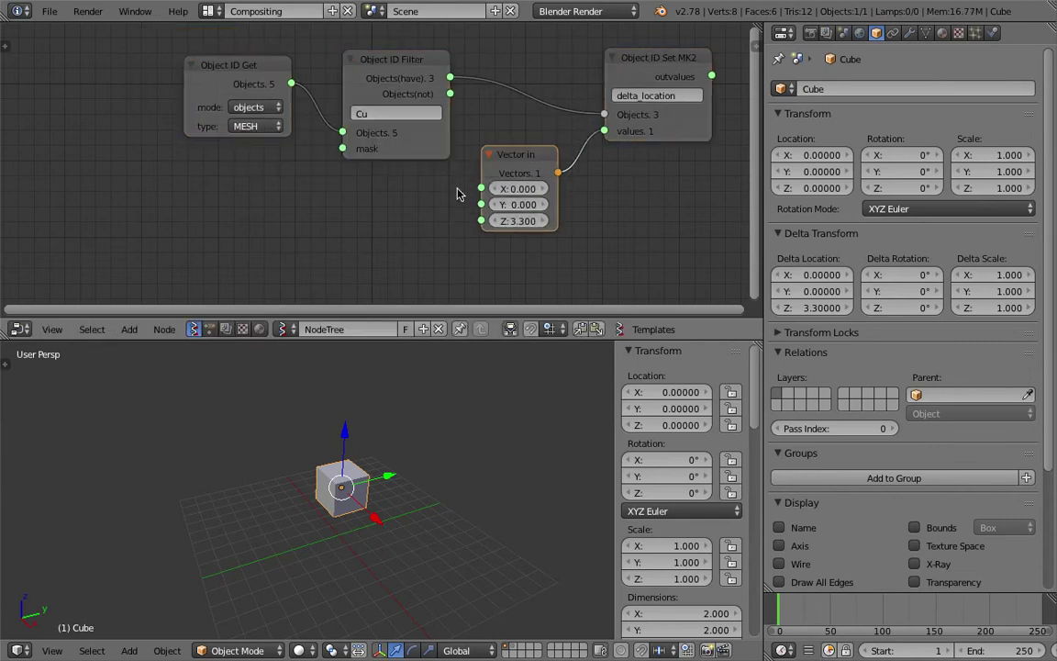
# - Set the Vector in Z to -0.750 and widen the node so its values are fully readable
pyautogui.moveTo(458, 191); pyautogui.dragTo(461, 195, button='middle')
pyautogui.moveTo(512, 221); pyautogui.dragTo(486, 210)
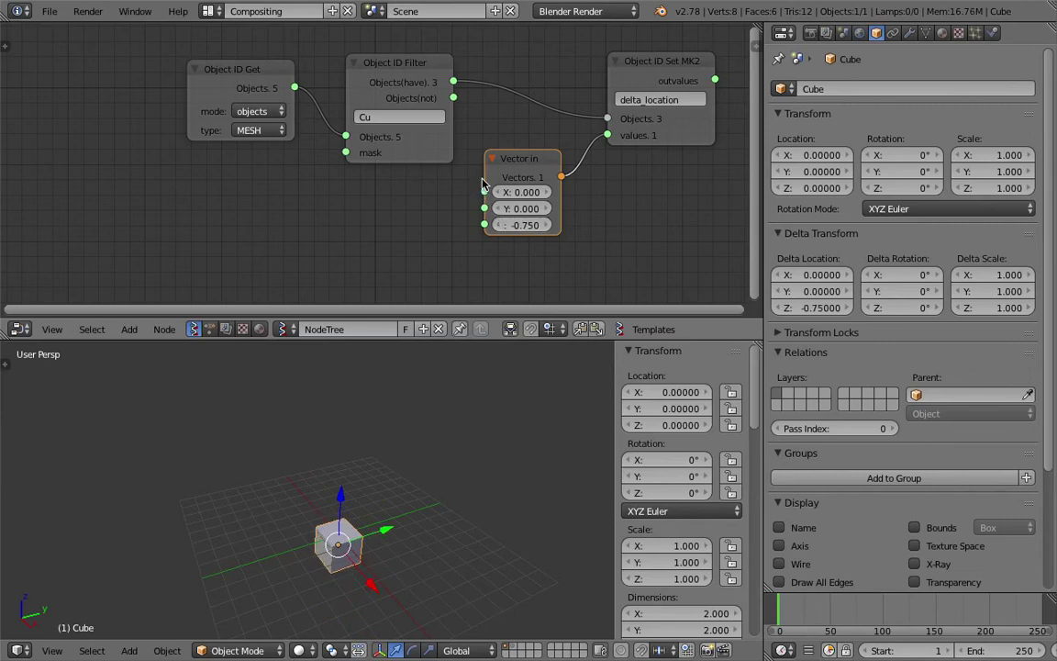
pyautogui.moveTo(542, 163); pyautogui.dragTo(575, 205)
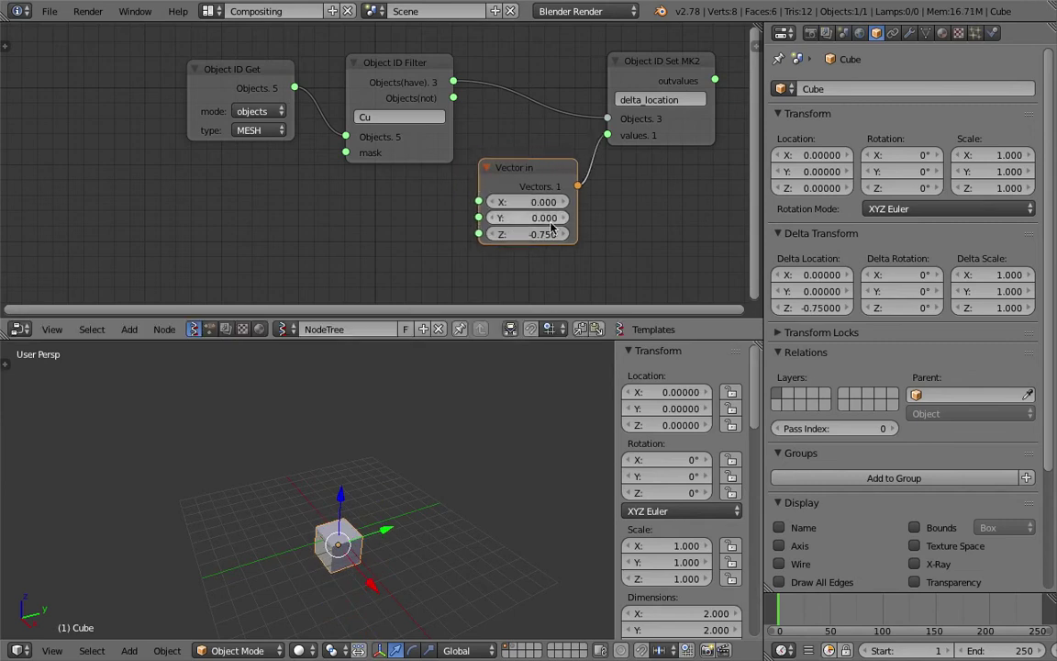
# - Add a Frame info node below Object ID Get and save the file over its existing version
pyautogui.moveTo(388, 228); pyautogui.dragTo(342, 222, button='middle')
pyautogui.hotkey('ctrl', 's')
pyautogui.click(390, 223)
pyautogui.hotkey('shift', 'a')
pyautogui.click(340, 218)
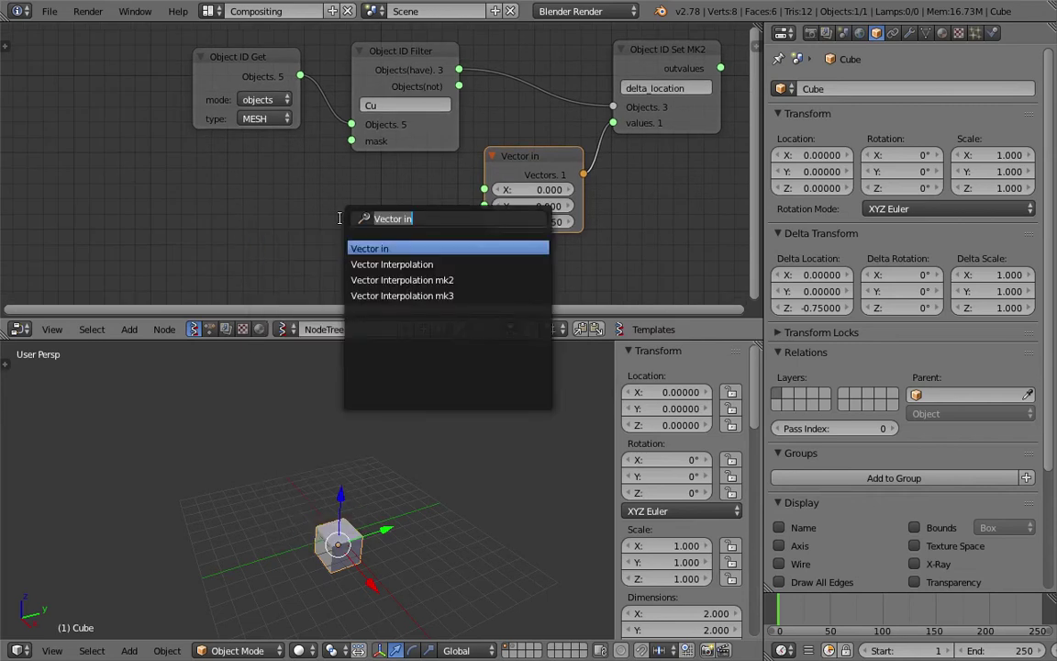
pyautogui.write('frame')
pyautogui.press('Down')
pyautogui.press('Return')
pyautogui.click(255, 180)
pyautogui.hotkey('ctrl', 's')
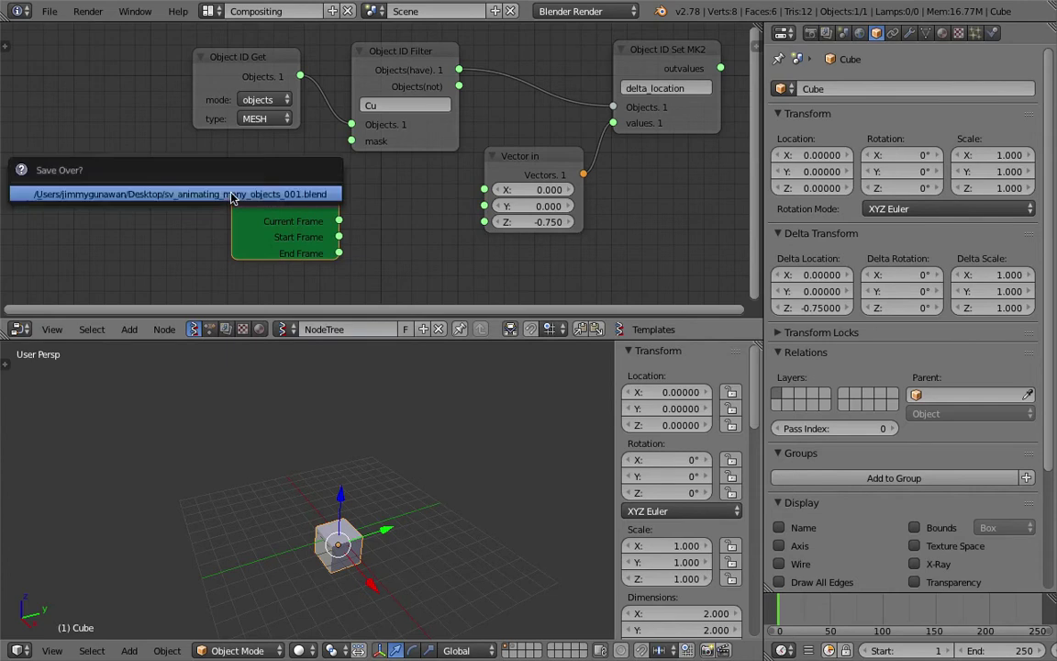
pyautogui.press('Return')
# - Connect Frame info's Current Frame to the Vector in Z and scrub the timeline to test the cube's movement
pyautogui.moveTo(336, 209); pyautogui.dragTo(480, 210)
pyautogui.click(809, 613)
pyautogui.moveTo(787, 614); pyautogui.dragTo(781, 606)
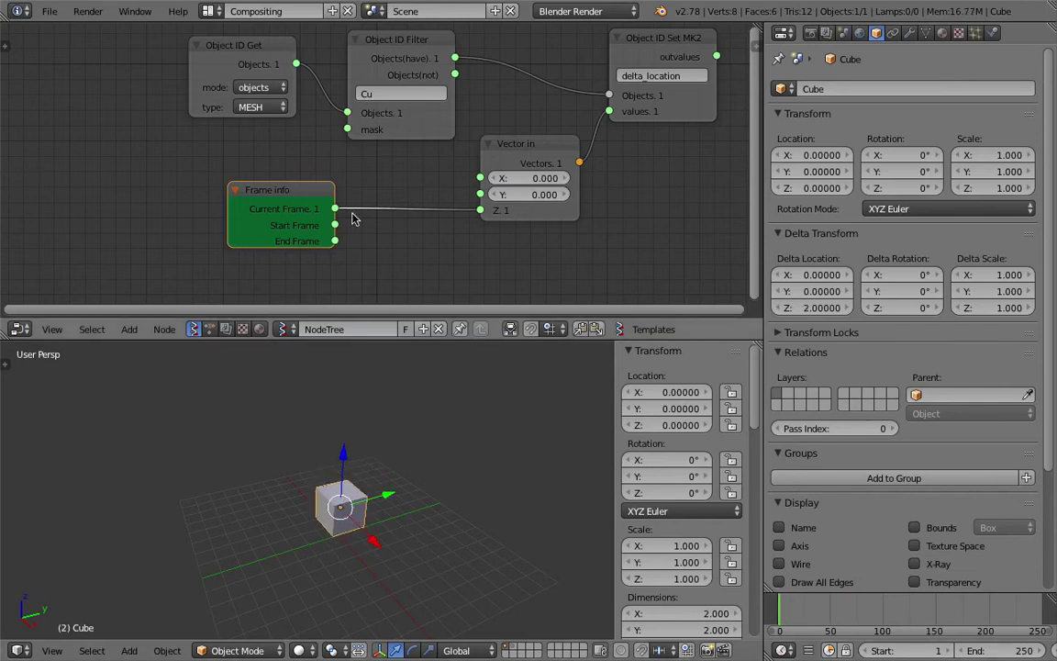
# - Shift Frame info away from Vector in, then add a Stethoscope node and connect Current Frame to its Data input
pyautogui.moveTo(299, 192); pyautogui.dragTo(277, 191)
pyautogui.moveTo(398, 275); pyautogui.dragTo(370, 255, button='middle')
pyautogui.press('space')
pyautogui.write('ste')
pyautogui.click(414, 280)
pyautogui.moveTo(280, 214); pyautogui.dragTo(330, 223)
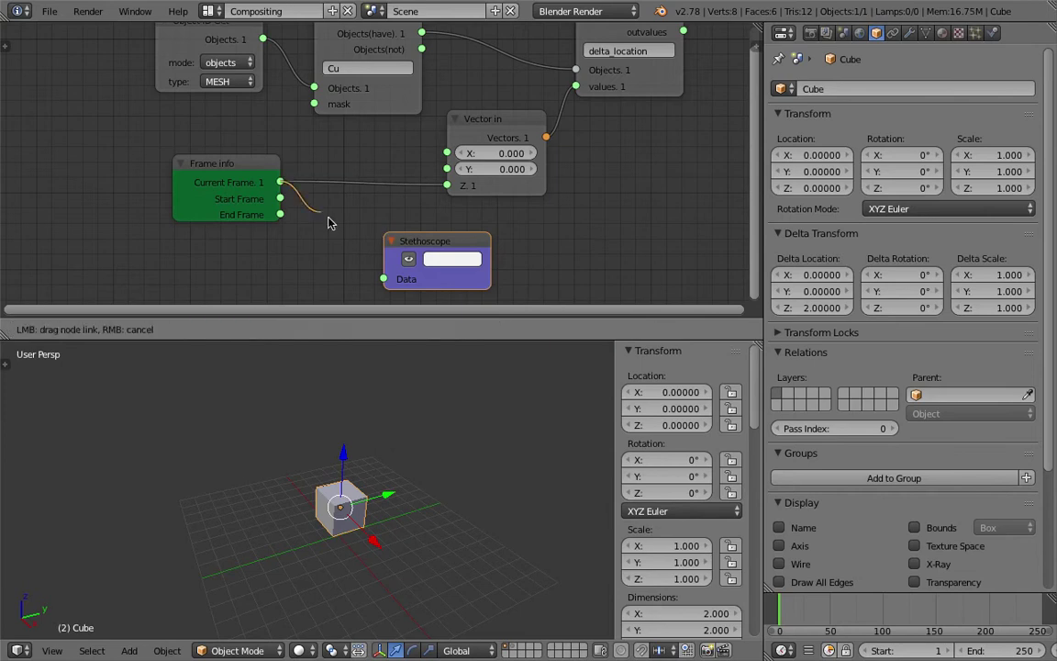
pyautogui.moveTo(380, 275); pyautogui.dragTo(384, 279)
pyautogui.scroll(1, 525, 246)
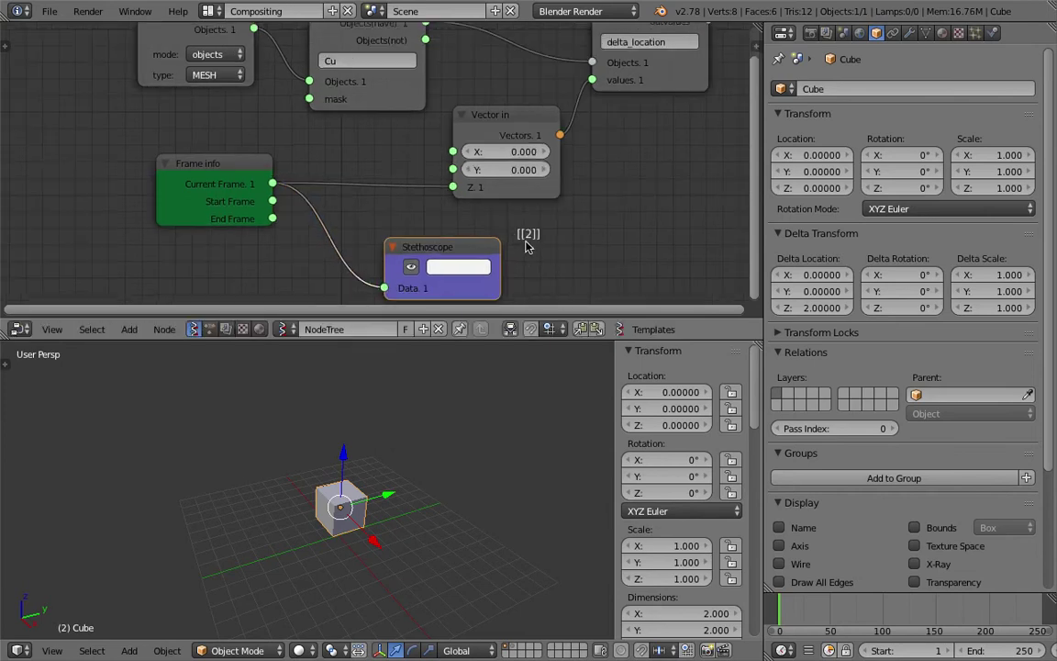
# - Scrub to frame 5 to check the frame value in the Stethoscope, reposition that node and save the file
pyautogui.click(817, 613)
pyautogui.moveTo(791, 608); pyautogui.dragTo(785, 609)
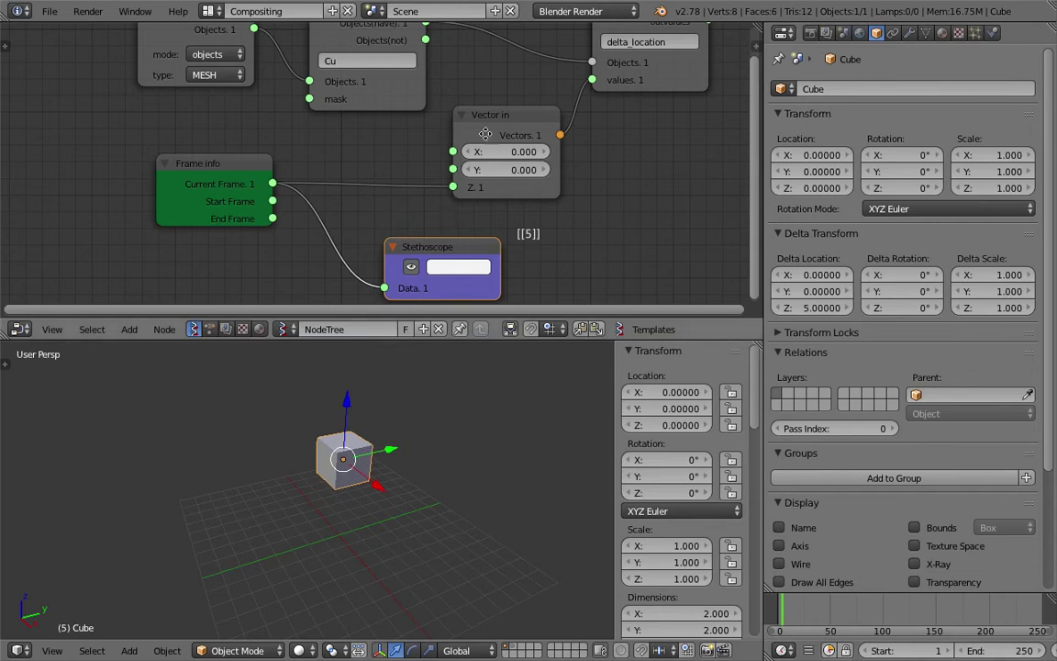
pyautogui.moveTo(491, 156); pyautogui.dragTo(484, 177, button='middle')
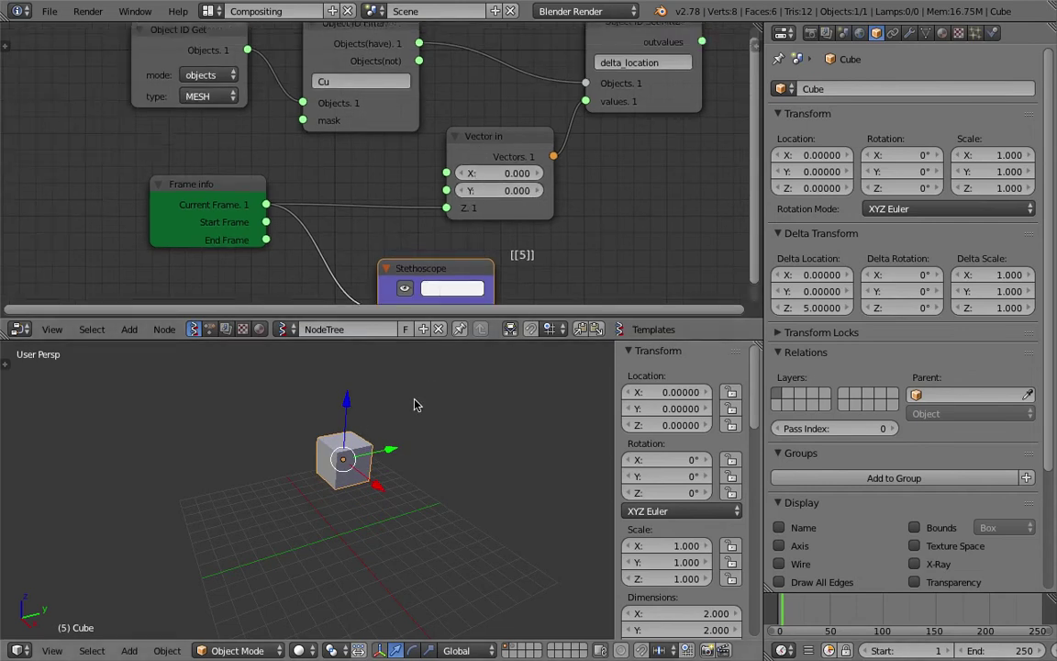
pyautogui.scroll(-2, 404, 427)
pyautogui.moveTo(432, 270); pyautogui.dragTo(462, 253)
pyautogui.moveTo(411, 247); pyautogui.dragTo(408, 193, button='middle')
pyautogui.hotkey('ctrl', 's')
pyautogui.click(409, 190)
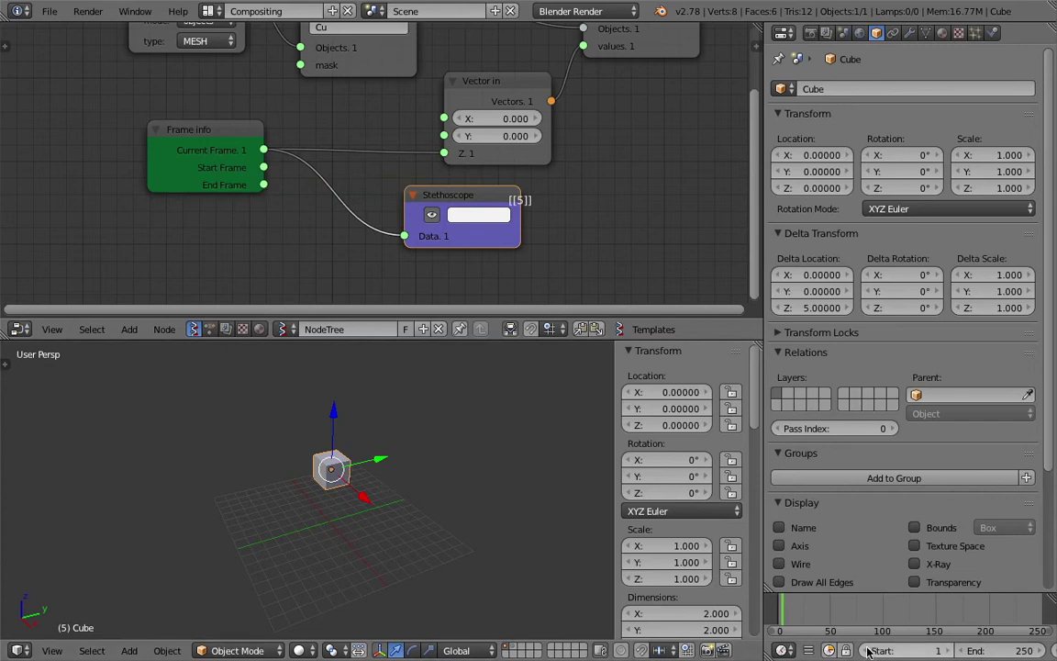
# - Delete the Stethoscope, disconnect Frame info from Vector in and set the Vector in Z to 0
pyautogui.press('x')
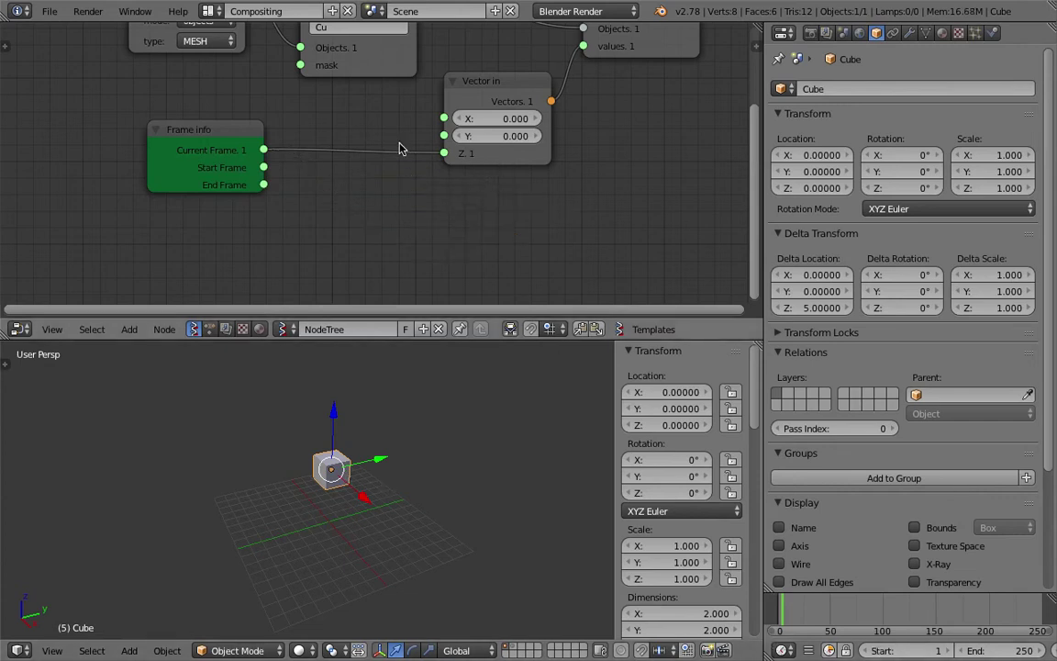
pyautogui.moveTo(444, 152); pyautogui.dragTo(275, 148)
pyautogui.write('0')
pyautogui.press('Return')
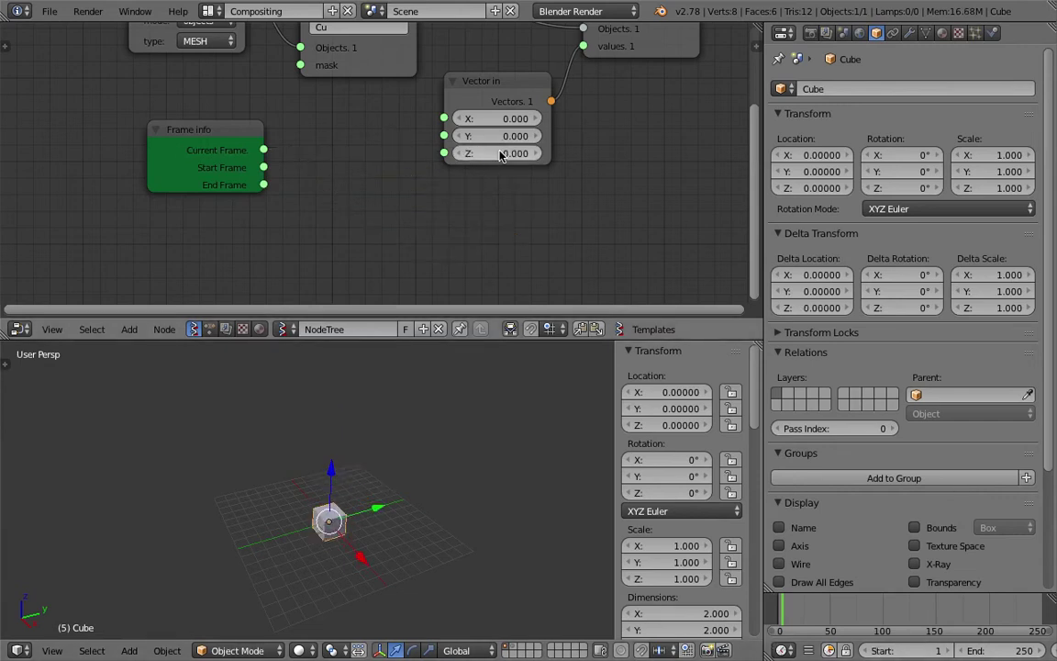
# - Duplicate the cube along the Y axis and repeat the duplication three times for a row of five, then save
pyautogui.moveTo(385, 492); pyautogui.dragTo(306, 478, button='middle')
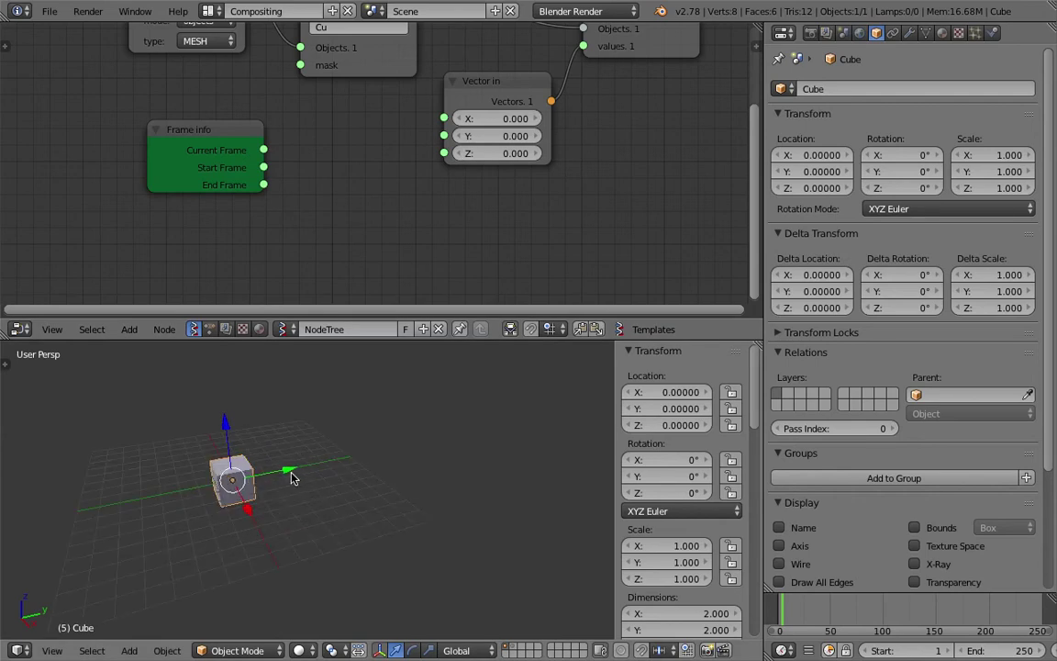
pyautogui.hotkey('shift', 'd')
pyautogui.press('y')
pyautogui.click(383, 510)
pyautogui.hotkey('shift', 'r')
pyautogui.hotkey('shift', 'r')
pyautogui.hotkey('shift', 'r')
pyautogui.moveTo(383, 509); pyautogui.dragTo(348, 509, button='middle')
pyautogui.hotkey('ctrl', 's')
pyautogui.click(479, 467)
# - Vary the Vector in Z to move all five cubes together, then set it back to 0
pyautogui.moveTo(263, 150); pyautogui.dragTo(551, 155)
pyautogui.click(519, 159)
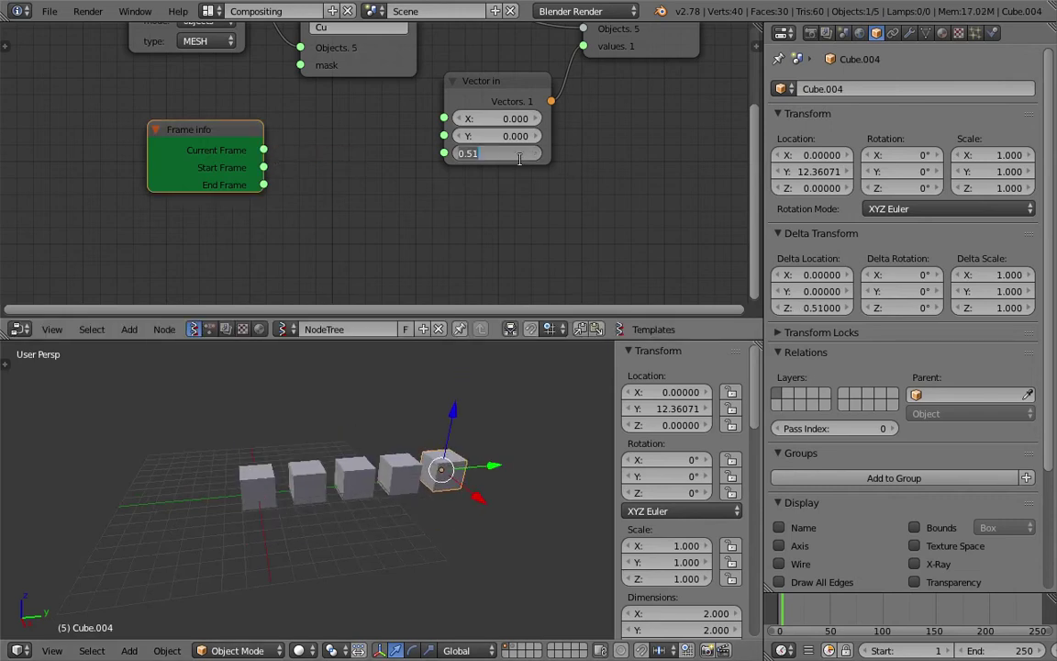
pyautogui.write('0')
pyautogui.press('Return')
# - Reframe the row of cubes and hide the transform sidebar in the 3D view
pyautogui.moveTo(519, 212); pyautogui.dragTo(515, 234, button='middle')
pyautogui.moveTo(410, 432); pyautogui.dragTo(370, 487, button='middle')
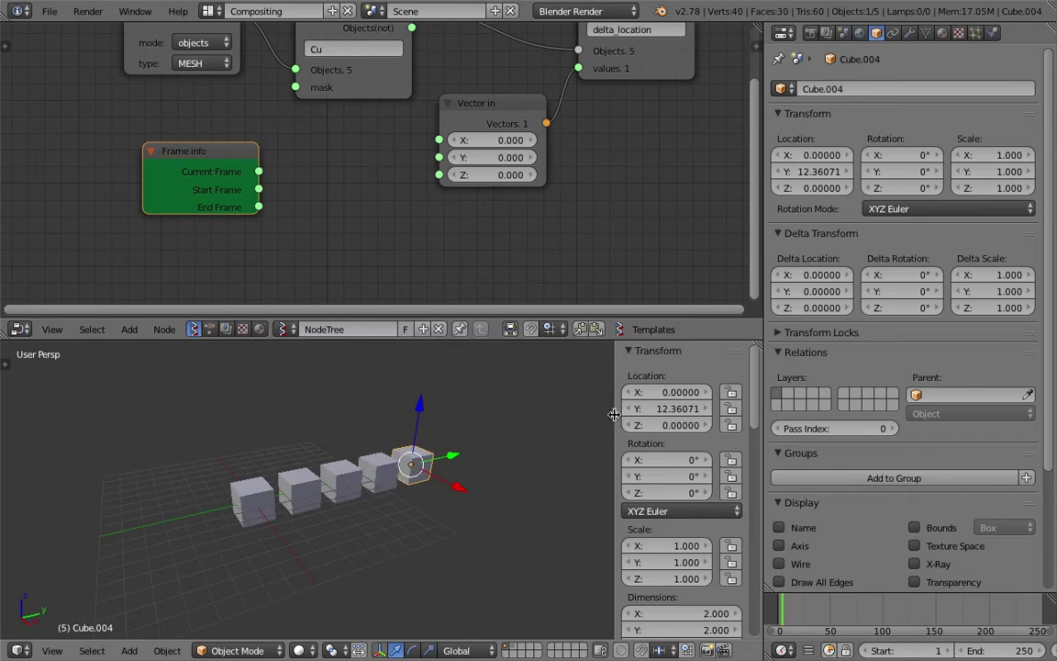
pyautogui.moveTo(613, 415); pyautogui.dragTo(748, 393)
pyautogui.scroll(2, 537, 439)
# - Move Frame info further from Vector in and add a Map Range node in the gap between them
pyautogui.moveTo(246, 157); pyautogui.dragTo(205, 162)
pyautogui.moveTo(295, 156); pyautogui.dragTo(383, 146, button='middle')
pyautogui.hotkey('ctrl', 'a')
pyautogui.write('map')
pyautogui.press('Return')
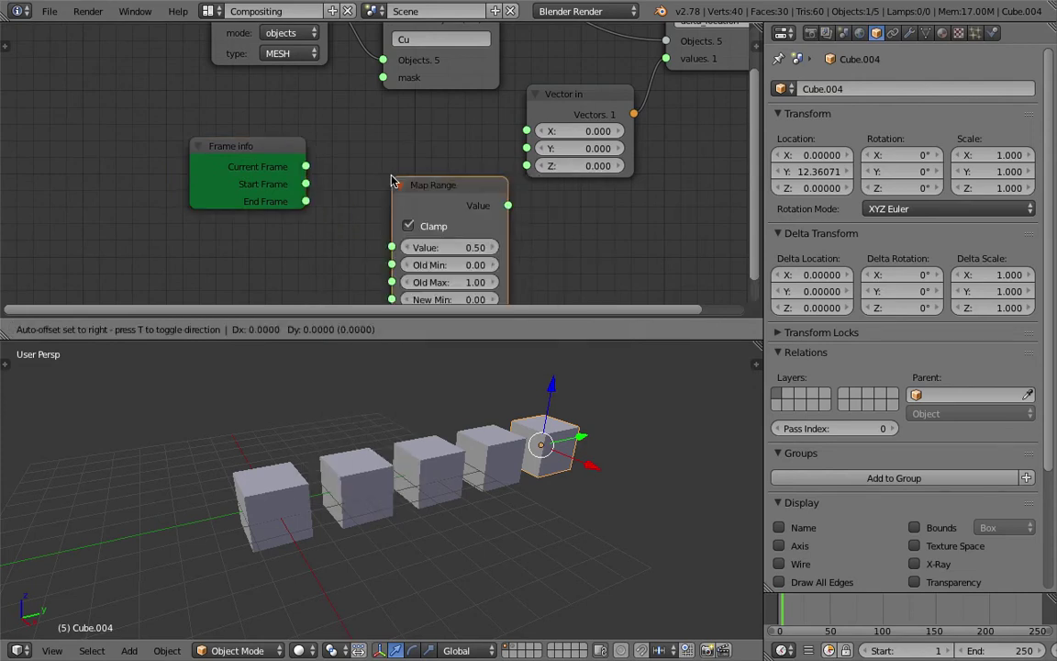
pyautogui.click(374, 142)
pyautogui.moveTo(265, 146); pyautogui.dragTo(206, 148)
pyautogui.moveTo(441, 154); pyautogui.dragTo(421, 154)
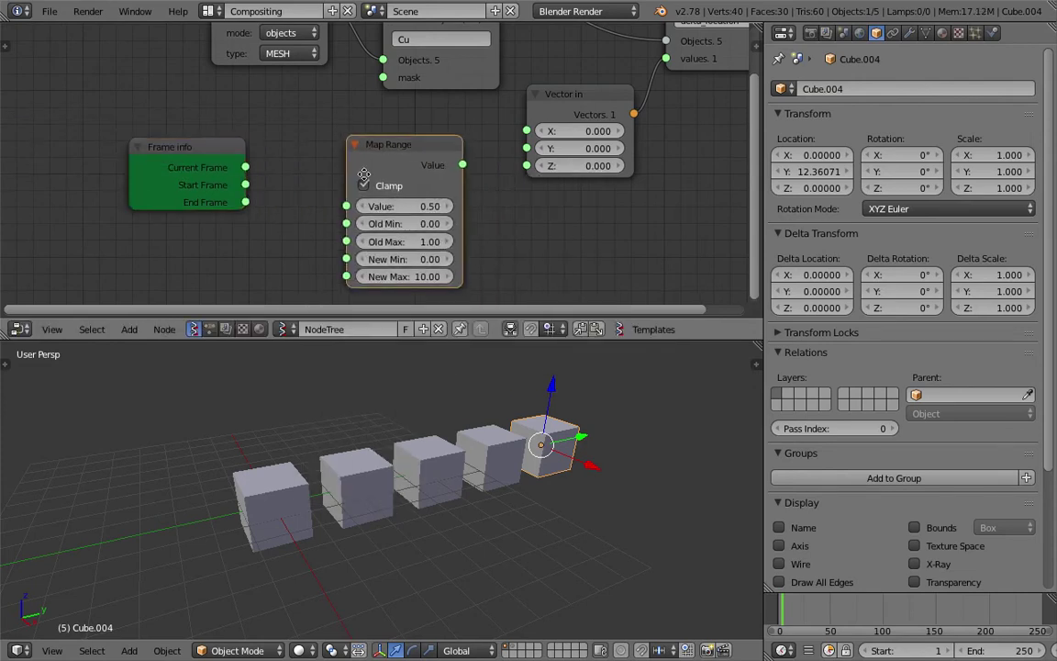
# - Fine-tune the positions of Frame info and Map Range, leaving a wider gap in front of Vector in
pyautogui.scroll(-1, 365, 178)
pyautogui.moveTo(307, 188); pyautogui.dragTo(274, 168, button='middle')
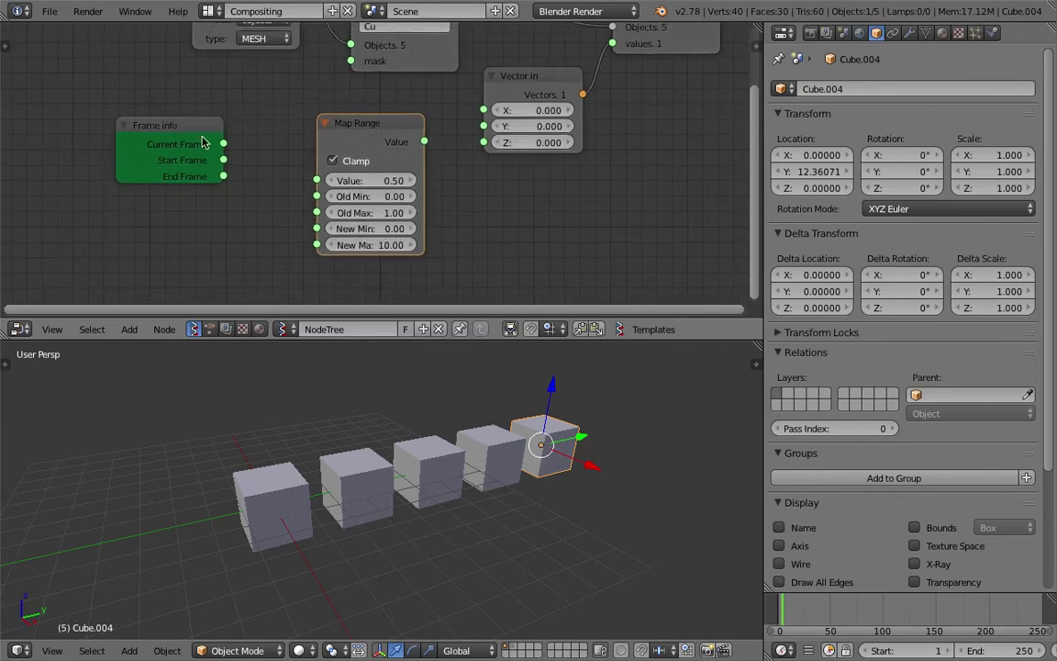
pyautogui.moveTo(189, 135); pyautogui.dragTo(205, 152)
pyautogui.scroll(2, 207, 153)
pyautogui.moveTo(234, 159); pyautogui.dragTo(235, 162, button='middle')
pyautogui.moveTo(331, 111); pyautogui.dragTo(318, 123)
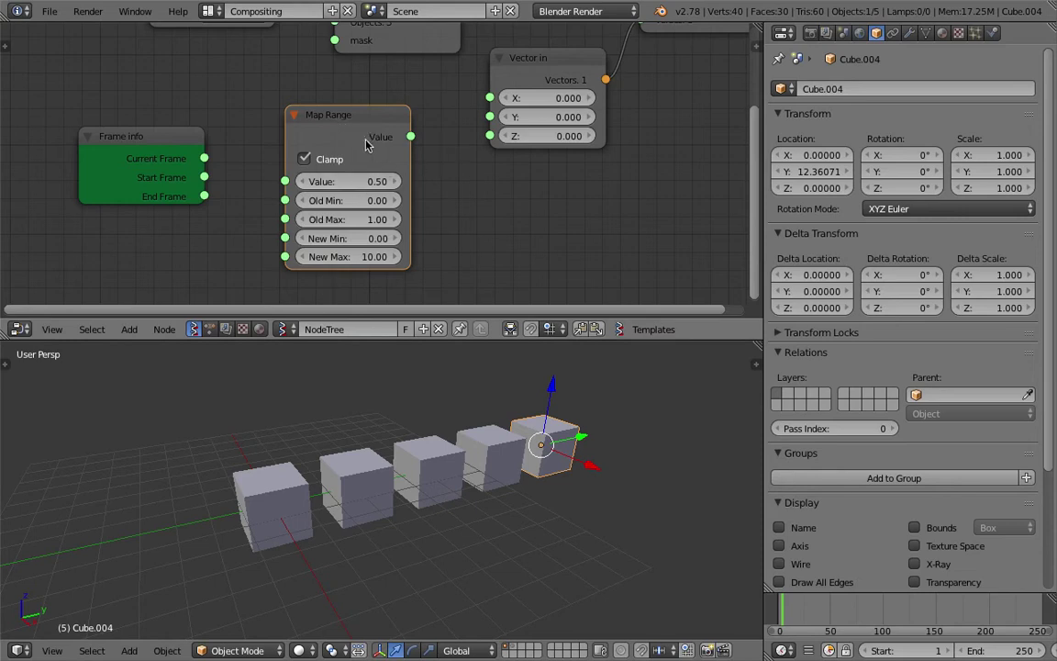
pyautogui.moveTo(334, 152); pyautogui.dragTo(321, 156)
pyautogui.moveTo(174, 155); pyautogui.dragTo(566, 224)
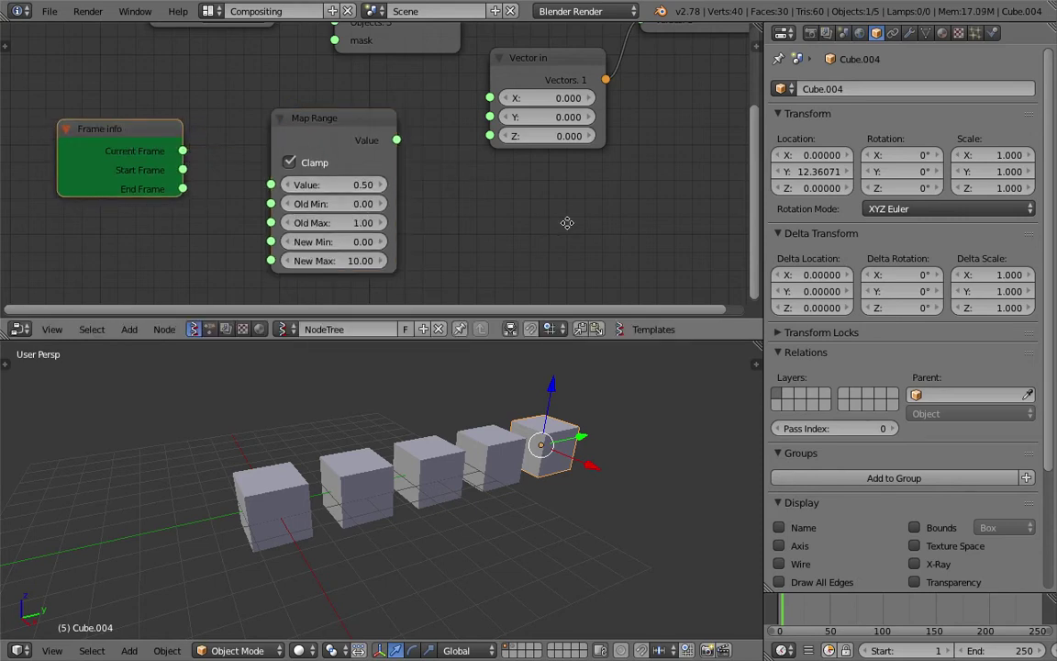
# - Sketch two parallel arrows beside Map Range as an annotation and move Frame info slightly further from Map Range
pyautogui.moveTo(488, 251); pyautogui.dragTo(449, 228, button='middle')
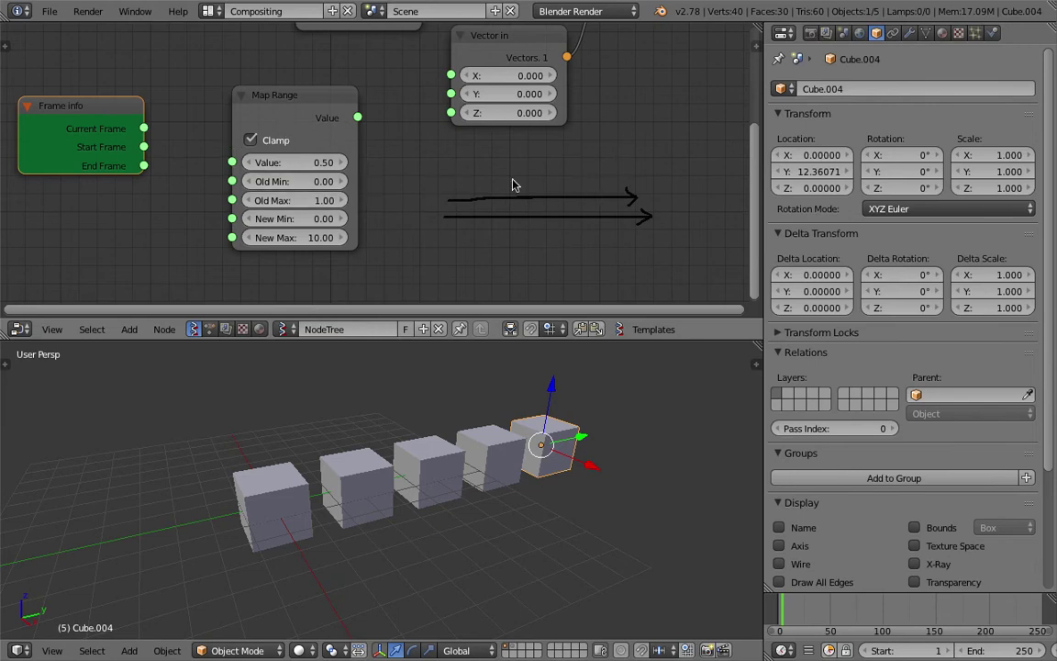
pyautogui.scroll(-1, 509, 156)
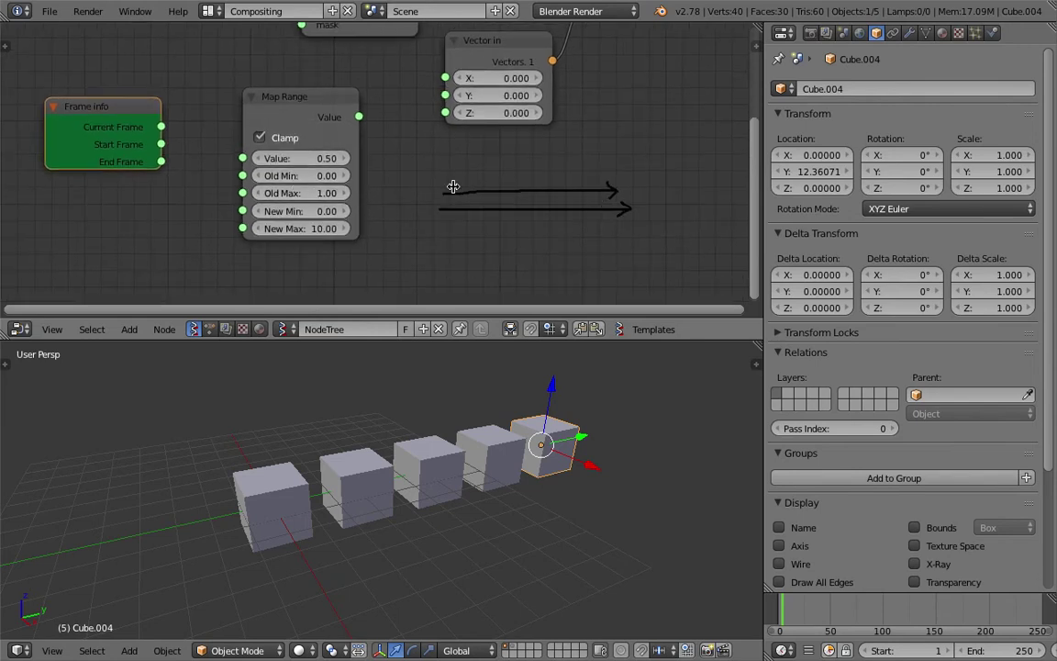
pyautogui.scroll(1, 537, 180)
pyautogui.moveTo(165, 103); pyautogui.dragTo(148, 104)
pyautogui.moveTo(150, 104); pyautogui.dragTo(175, 102, button='middle')
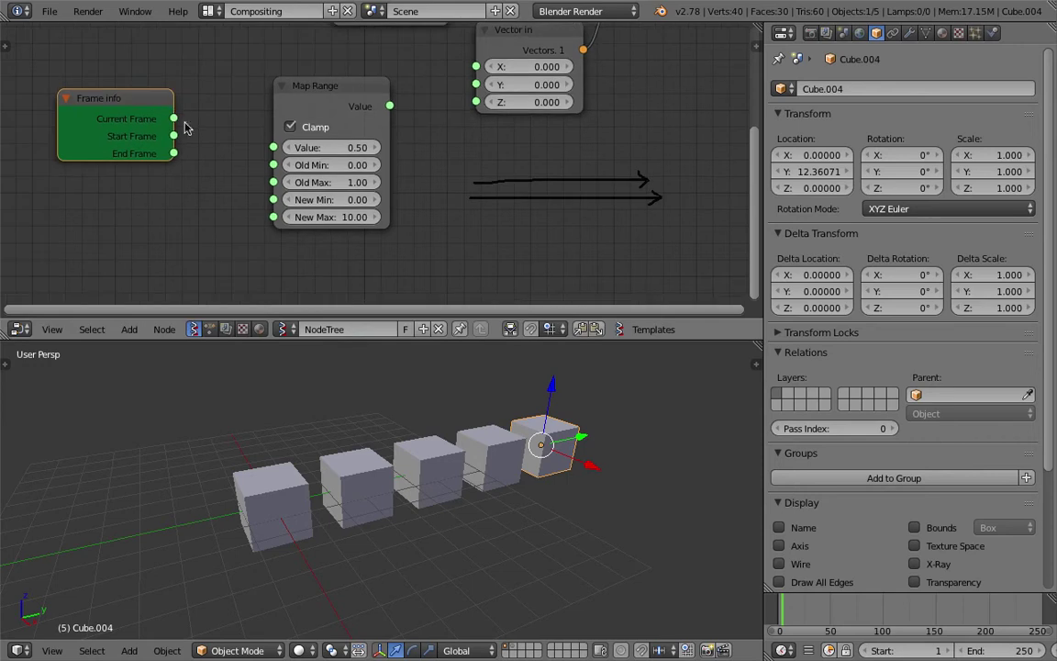
# - Connect Current Frame to Map Range's Value input and set Old Min to 20 and Old Max to 50
pyautogui.moveTo(174, 118); pyautogui.dragTo(180, 119)
pyautogui.moveTo(271, 152); pyautogui.dragTo(274, 148)
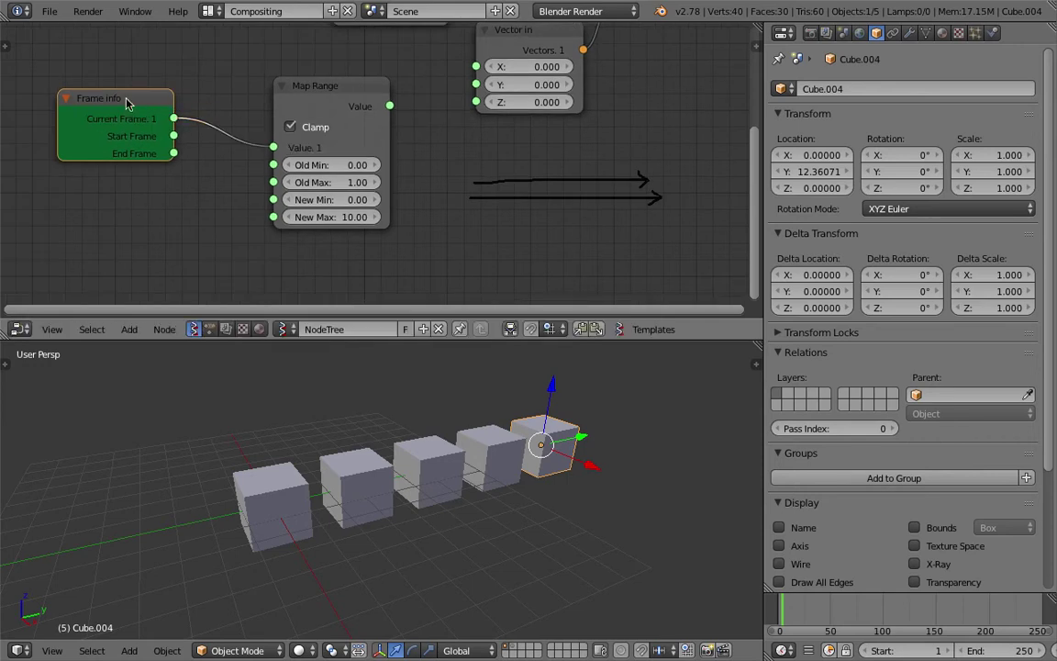
pyautogui.click(332, 166)
pyautogui.write('20')
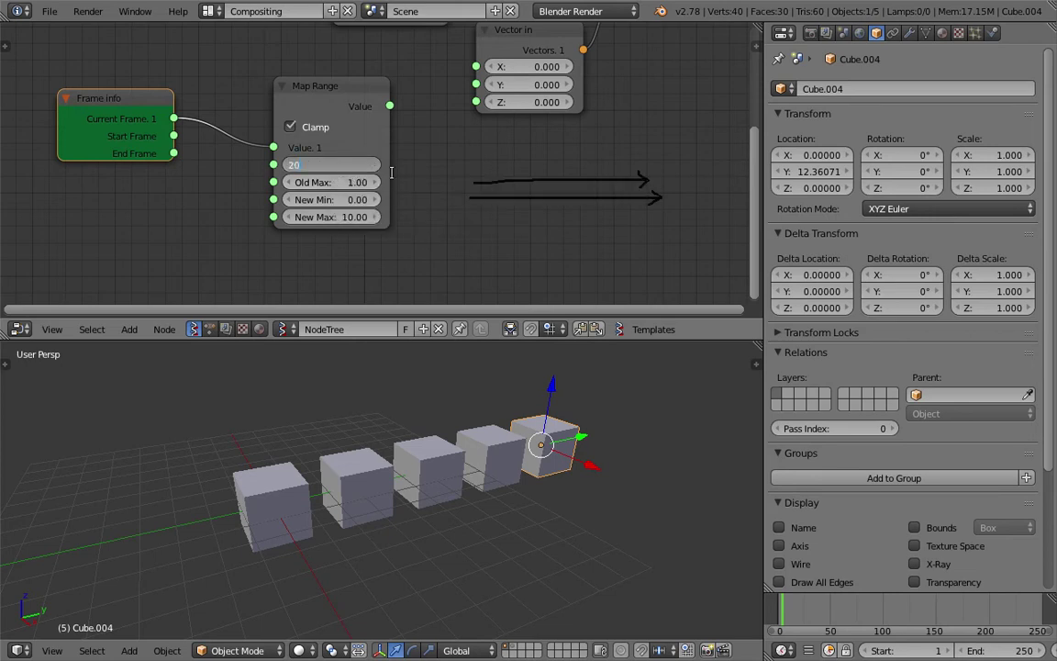
pyautogui.press('Tab')
pyautogui.write('50')
pyautogui.press('Return')
pyautogui.scroll(1, 393, 177)
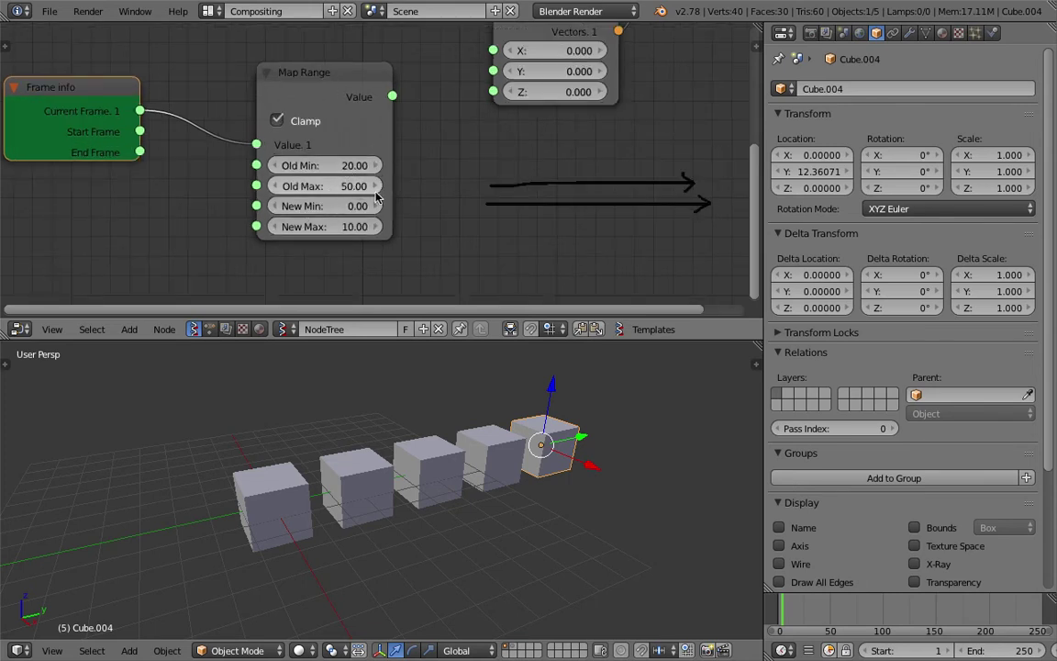
# - Label the upper arrow 20, 50 and 30f and the lower arrow 0 and 10, and save the file
pyautogui.keyDown('shift'); pyautogui.scroll(-1, 371, 193); pyautogui.keyUp('shift')
pyautogui.scroll(1, 356, 211)
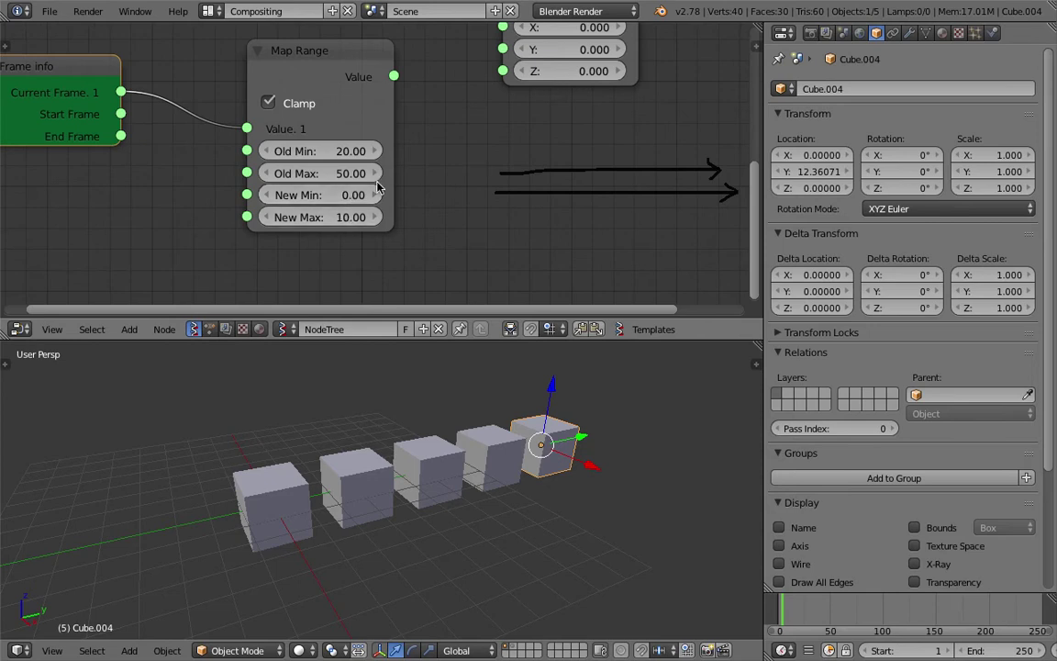
pyautogui.scroll(-1, 404, 185)
pyautogui.hotkey('ctrl', 's')
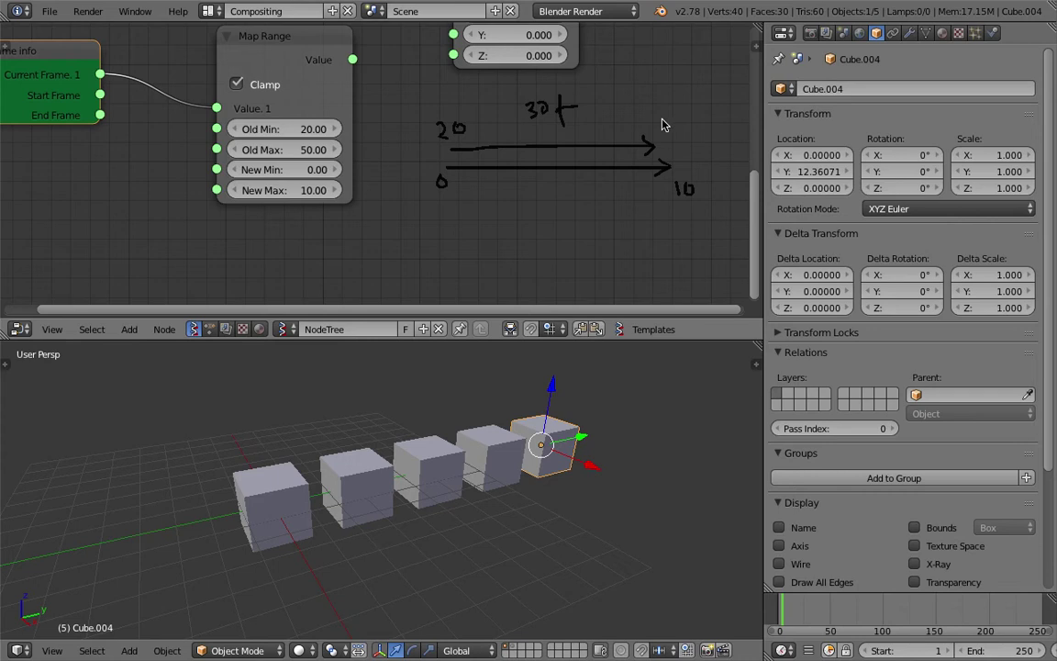
pyautogui.scroll(-2, 557, 177)
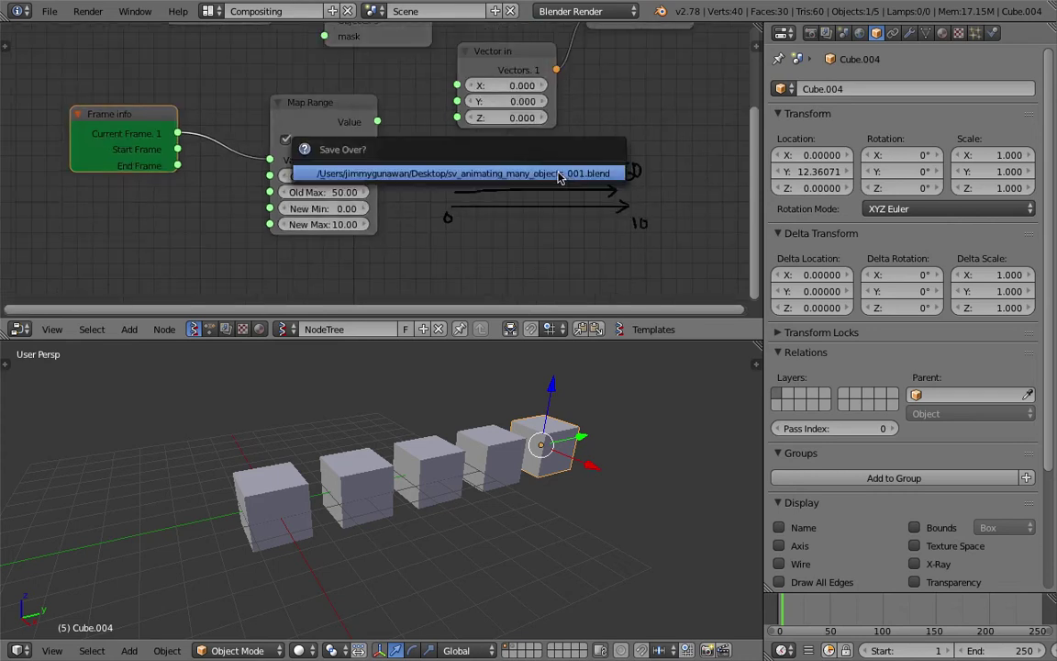
# - Connect Map Range's Value output to the Vector in Z, save the file and test the animation up to frame 17
pyautogui.moveTo(376, 120); pyautogui.dragTo(386, 111)
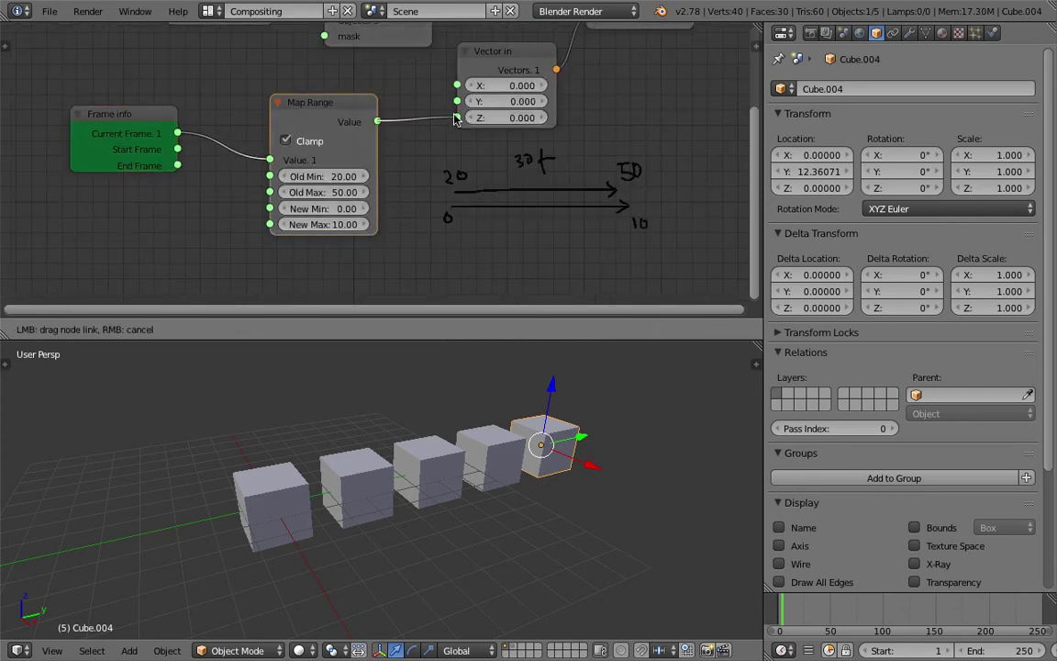
pyautogui.moveTo(453, 120); pyautogui.dragTo(457, 117)
pyautogui.hotkey('ctrl', 's')
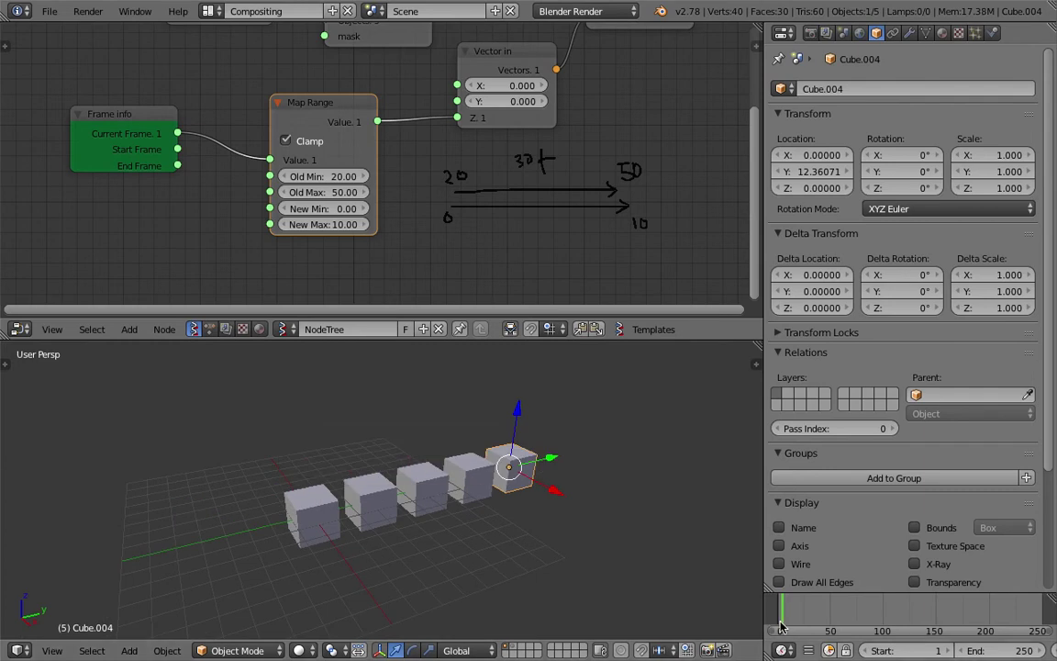
pyautogui.hotkey('alt', 'a')
pyautogui.moveTo(803, 610); pyautogui.dragTo(795, 612)
# - Collapse the small timeline, split the 3D view and turn the new area into a taller Timeline editor
pyautogui.moveTo(767, 587); pyautogui.dragTo(779, 626)
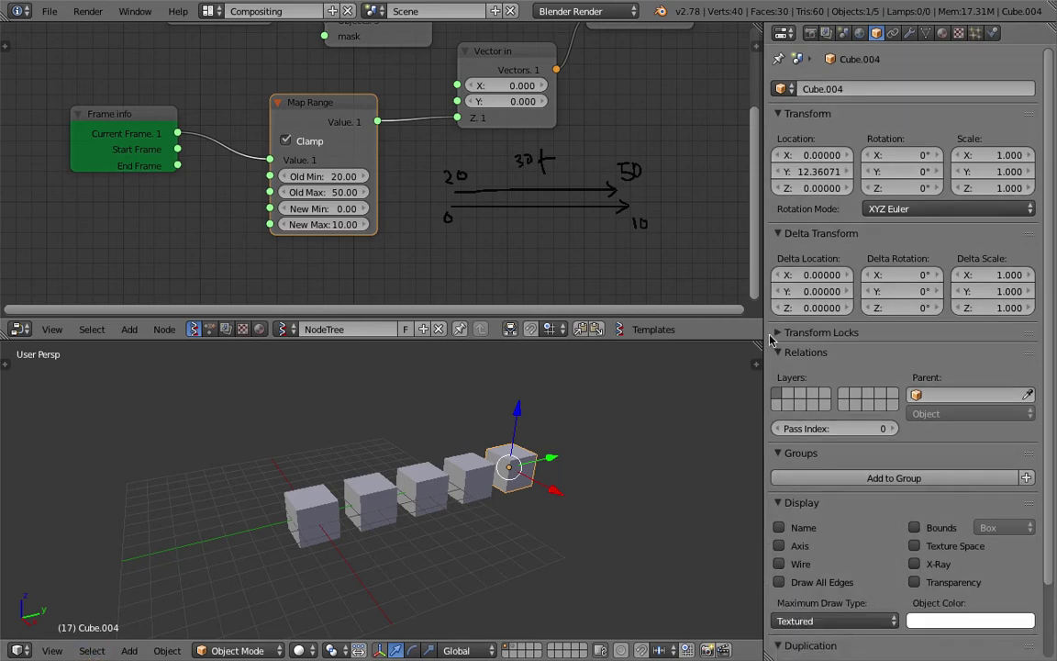
pyautogui.moveTo(758, 343); pyautogui.dragTo(754, 392)
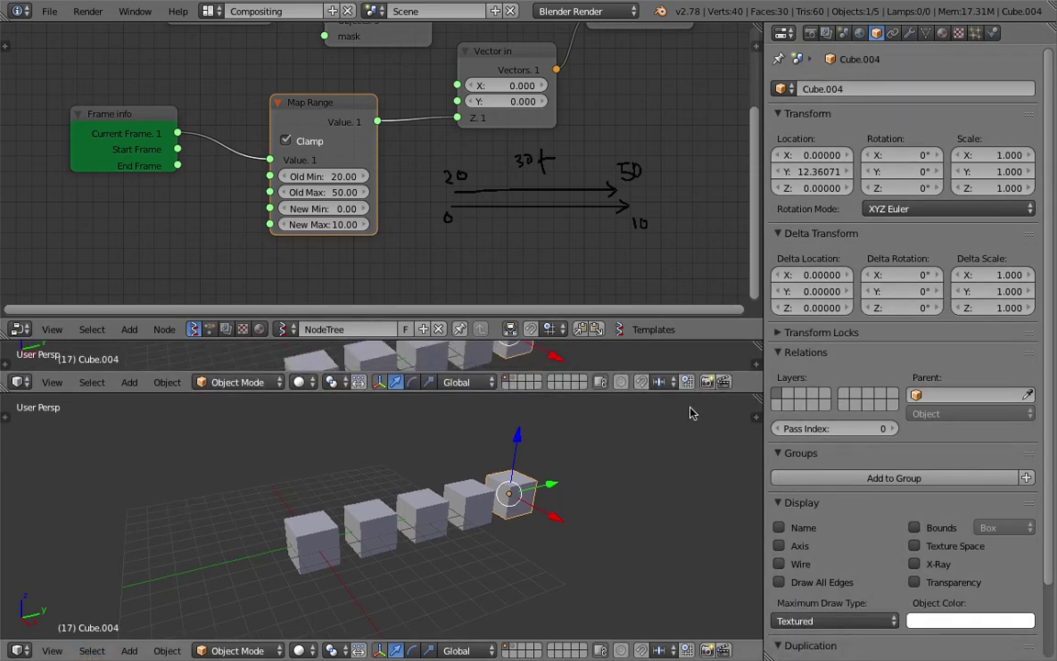
pyautogui.click(20, 381)
pyautogui.click(47, 336)
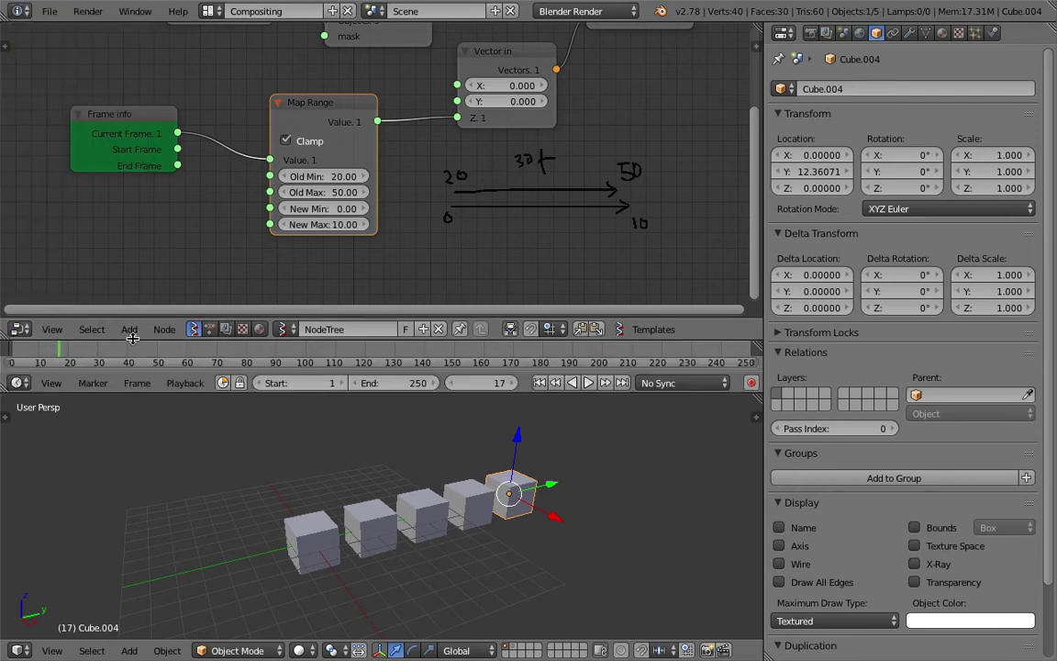
pyautogui.moveTo(132, 340); pyautogui.dragTo(130, 290)
pyautogui.moveTo(87, 329); pyautogui.dragTo(111, 340, button='middle')
# - Scrub the timeline back and forth through frames 20 to 50 to preview the cubes' rise, ending at frame 49
pyautogui.moveTo(129, 331)
pyautogui.mouseDown()
pyautogui.moveTo(52, 327)
pyautogui.moveTo(82, 328)
pyautogui.mouseUp()
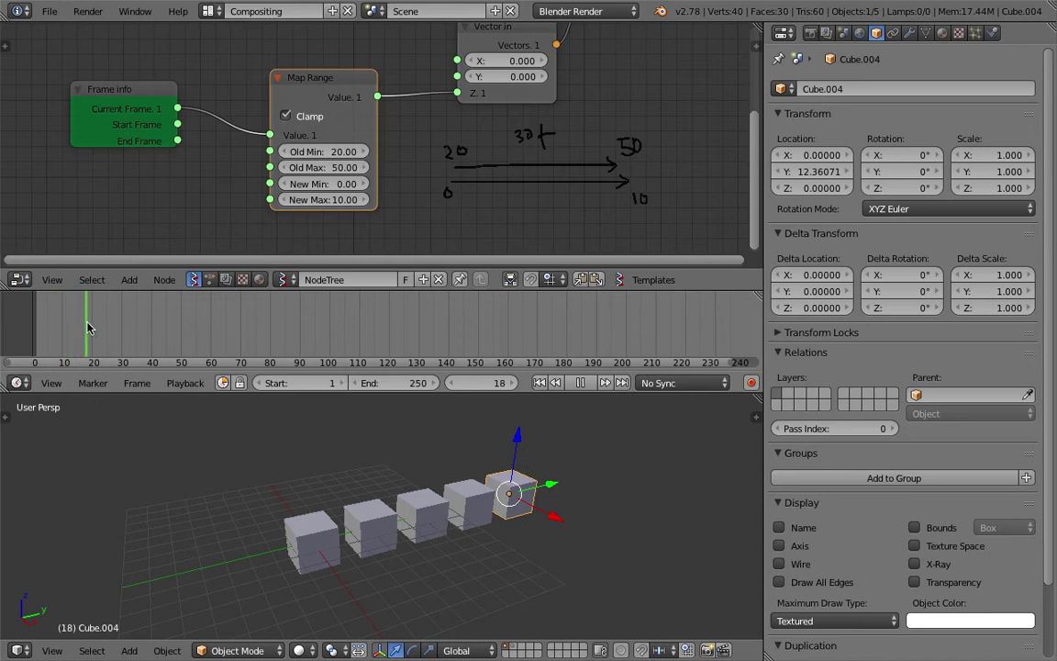
pyautogui.moveTo(92, 327); pyautogui.dragTo(191, 327)
pyautogui.scroll(-3, 484, 437)
pyautogui.moveTo(485, 436); pyautogui.dragTo(440, 509, button='middle')
pyautogui.moveTo(198, 308); pyautogui.dragTo(83, 321)
pyautogui.moveTo(377, 472)
pyautogui.mouseDown(button='middle')
pyautogui.moveTo(366, 483)
pyautogui.moveTo(371, 459)
pyautogui.mouseUp(button='middle')
pyautogui.moveTo(62, 318); pyautogui.dragTo(179, 320)
# - Save the scene as a new numbered version of the blend file and scrub the timeline past frame 50
pyautogui.hotkey('ctrl', 's')
pyautogui.scroll(-1, 383, 170)
pyautogui.scroll(1, 384, 170)
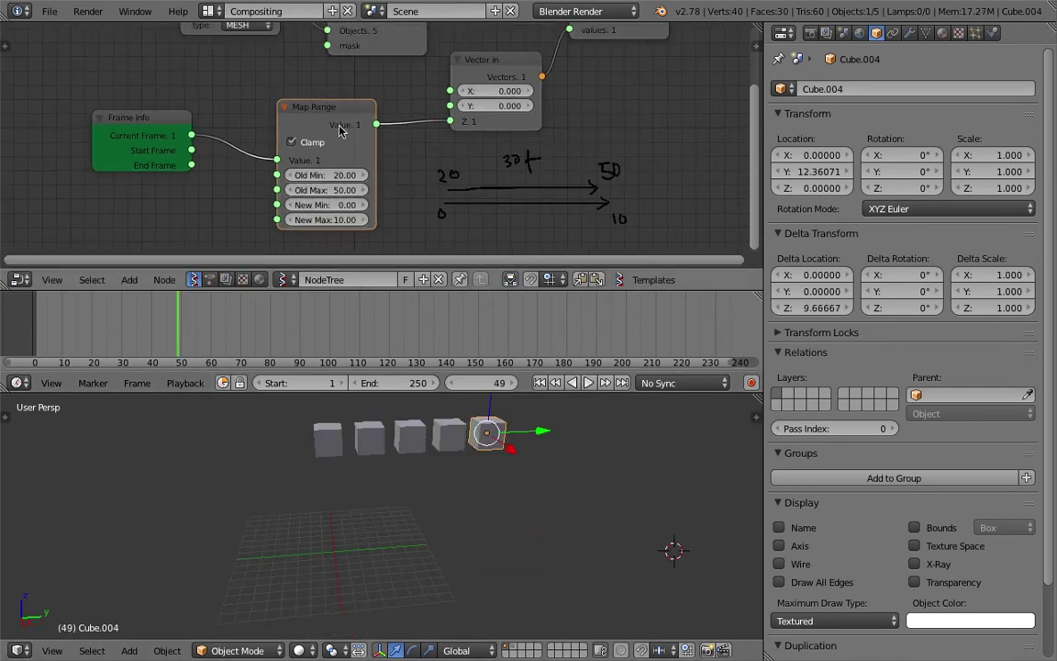
pyautogui.click(47, 11)
pyautogui.click(66, 152)
pyautogui.click(938, 73)
pyautogui.click(973, 57)
pyautogui.scroll(-1, 441, 211)
pyautogui.hotkey('ctrl', 's')
pyautogui.click(441, 205)
pyautogui.moveTo(145, 335); pyautogui.dragTo(179, 329)
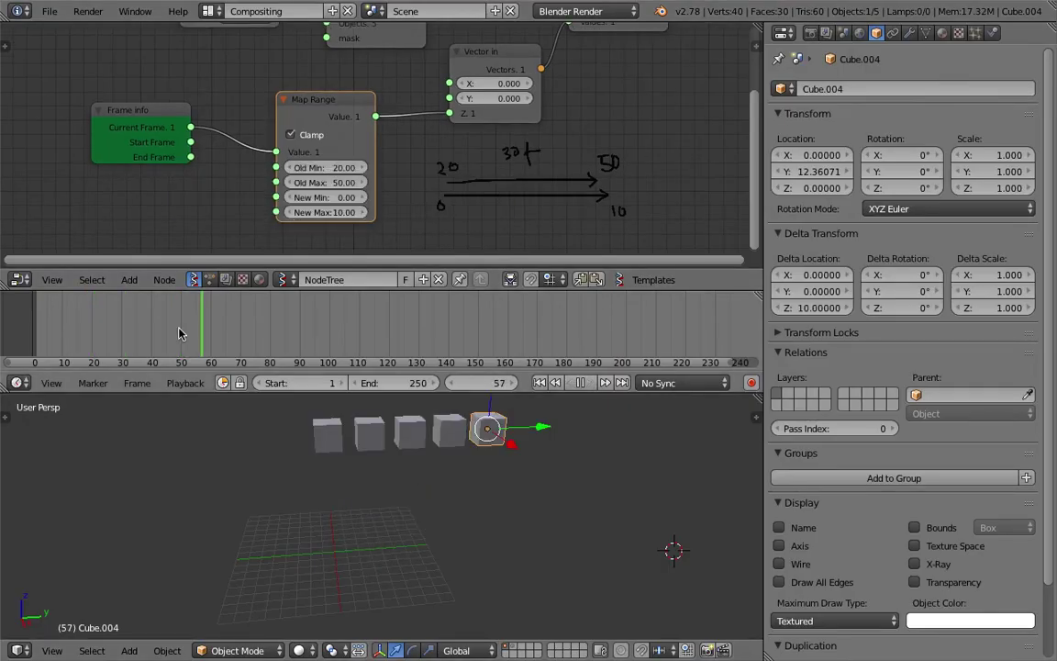
# - Scrub the timeline back to frame 43 and move the Frame info node farther away from Map Range
pyautogui.moveTo(179, 328); pyautogui.dragTo(160, 328)
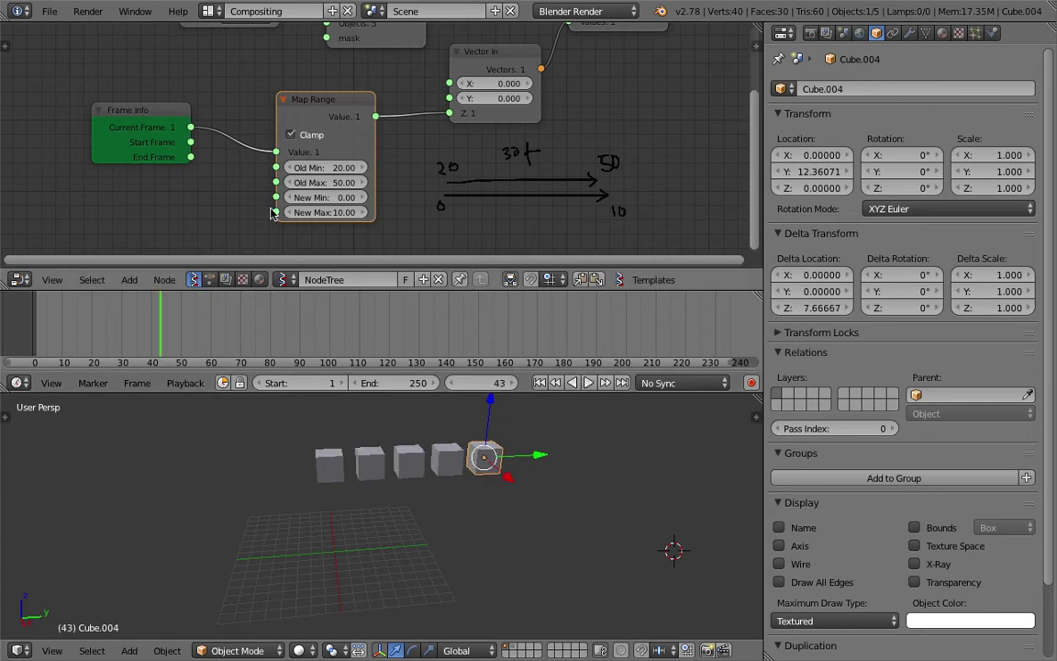
pyautogui.scroll(2, 304, 196)
pyautogui.moveTo(138, 100); pyautogui.dragTo(89, 96)
pyautogui.scroll(-1, 137, 128)
pyautogui.moveTo(182, 159); pyautogui.dragTo(255, 153, button='middle')
pyautogui.moveTo(223, 112); pyautogui.dragTo(165, 105)
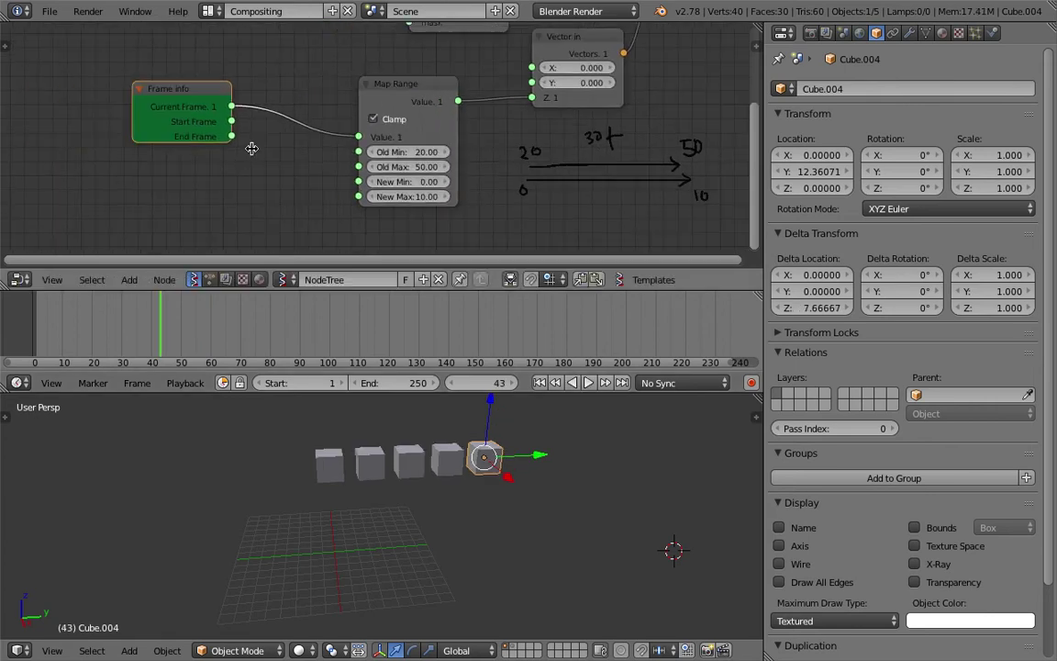
# - Add a Math node between Frame info and Map Range and save over sv_animating_many_objects_002.blend
pyautogui.hotkey('ctrl', 'a')
pyautogui.write('math')
pyautogui.press('Down')
pyautogui.press('Return')
pyautogui.click(194, 151)
pyautogui.hotkey('ctrl', 's')
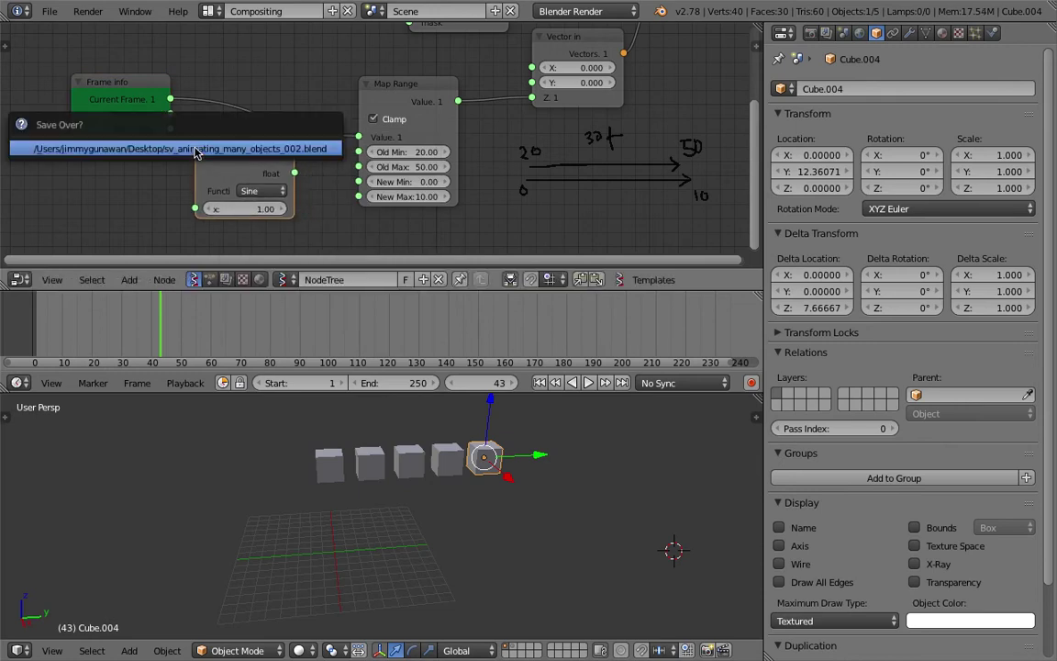
pyautogui.click(197, 152)
# - Shift Frame info away from the Math node and set the Math node's function to + (addition)
pyautogui.moveTo(197, 151); pyautogui.dragTo(247, 127, button='middle')
pyautogui.moveTo(178, 71); pyautogui.dragTo(143, 71)
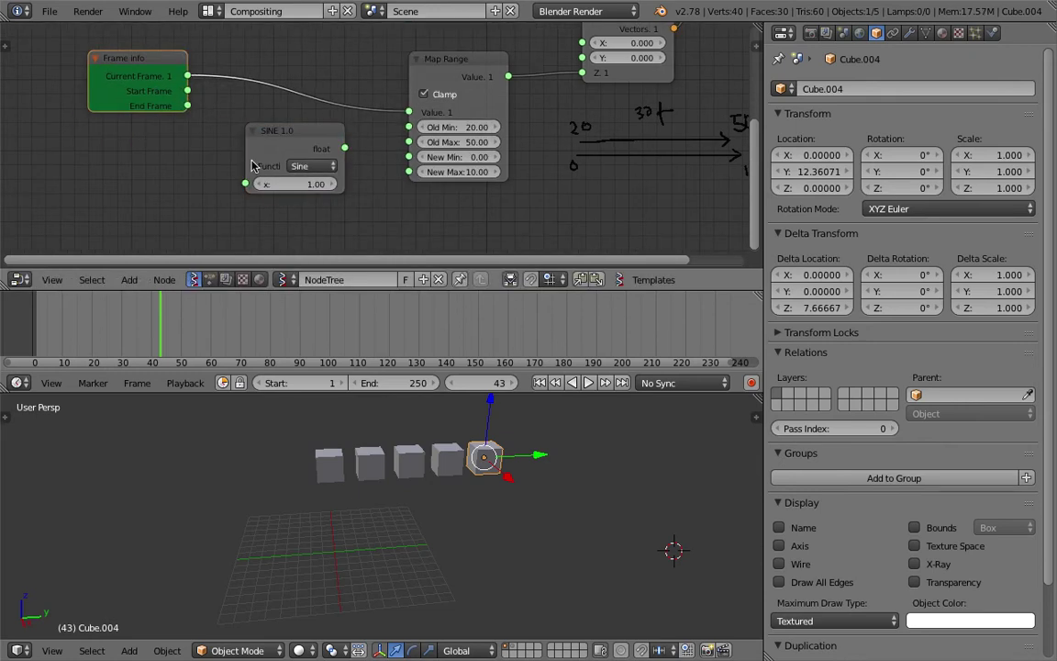
pyautogui.click(312, 166)
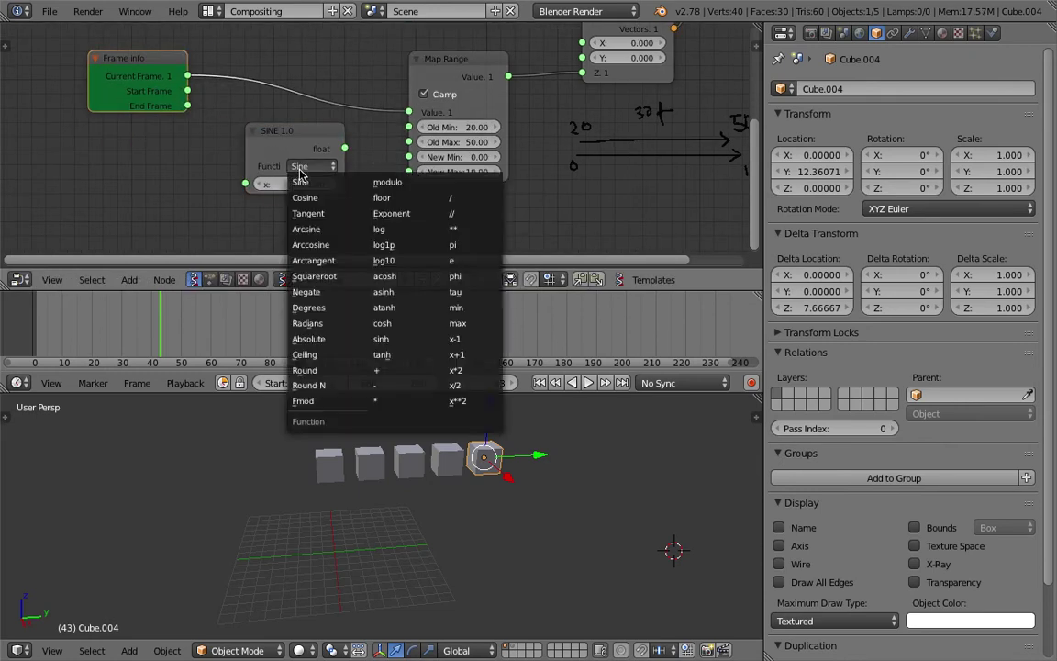
pyautogui.click(392, 372)
# - Add a Range Float node below Frame info, beside the Add node
pyautogui.moveTo(202, 168); pyautogui.dragTo(218, 156, button='middle')
pyautogui.hotkey('shift', 'a')
pyautogui.click(167, 165)
pyautogui.write('range')
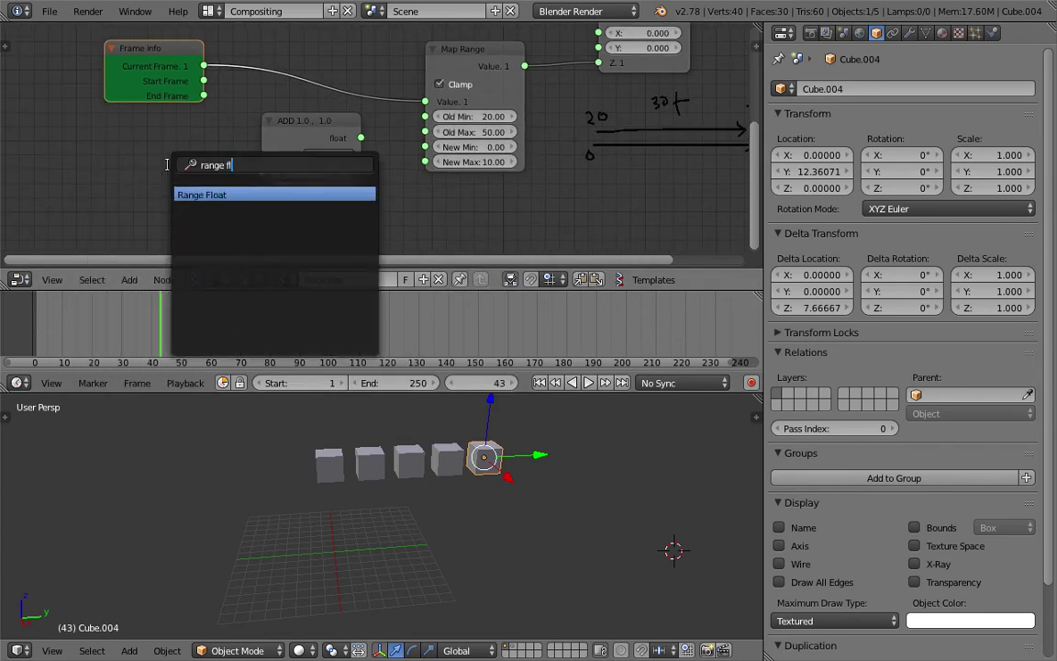
pyautogui.write(' fl')
pyautogui.press('Return')
pyautogui.click(126, 164)
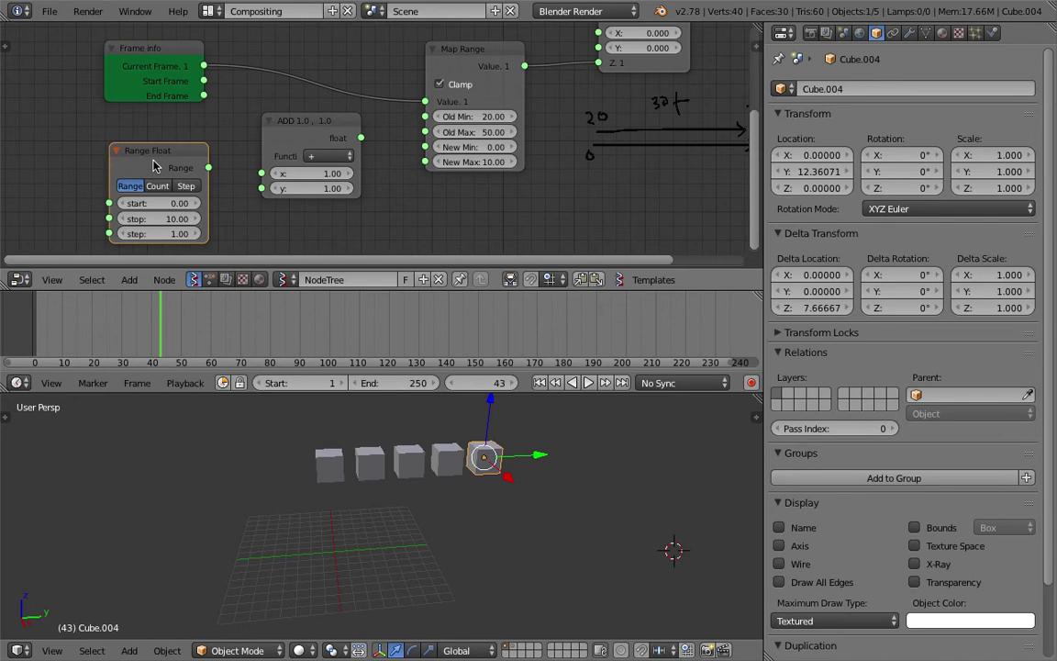
# - Set Range Float to Step mode with a step of 10 and a count of 5
pyautogui.scroll(-1, 151, 169)
pyautogui.click(172, 189)
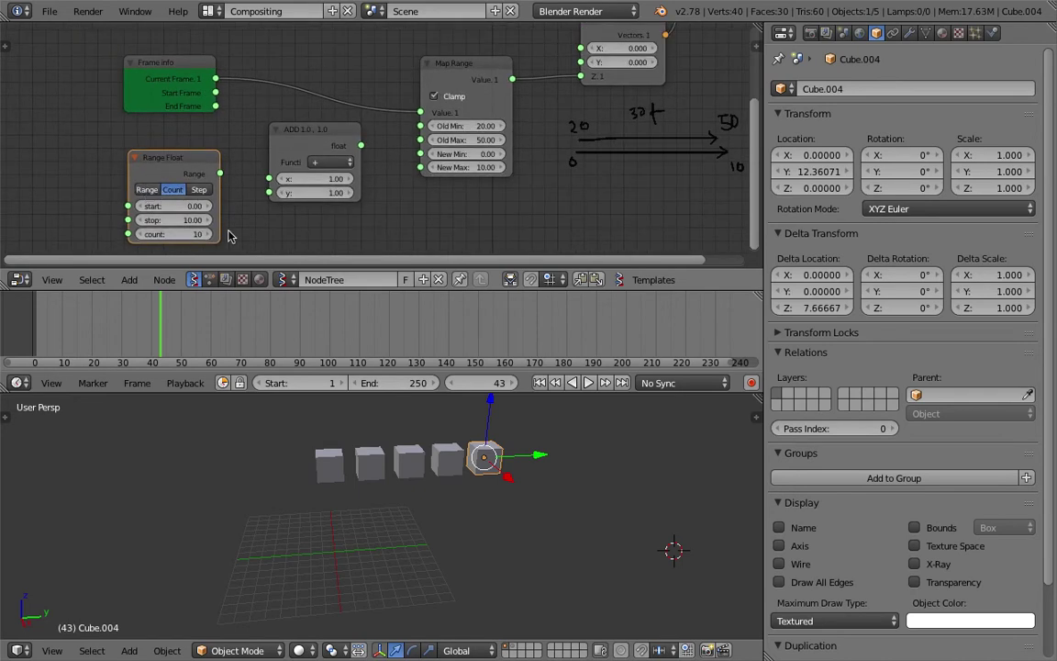
pyautogui.moveTo(198, 234); pyautogui.dragTo(165, 234)
pyautogui.moveTo(245, 227); pyautogui.dragTo(245, 226, button='middle')
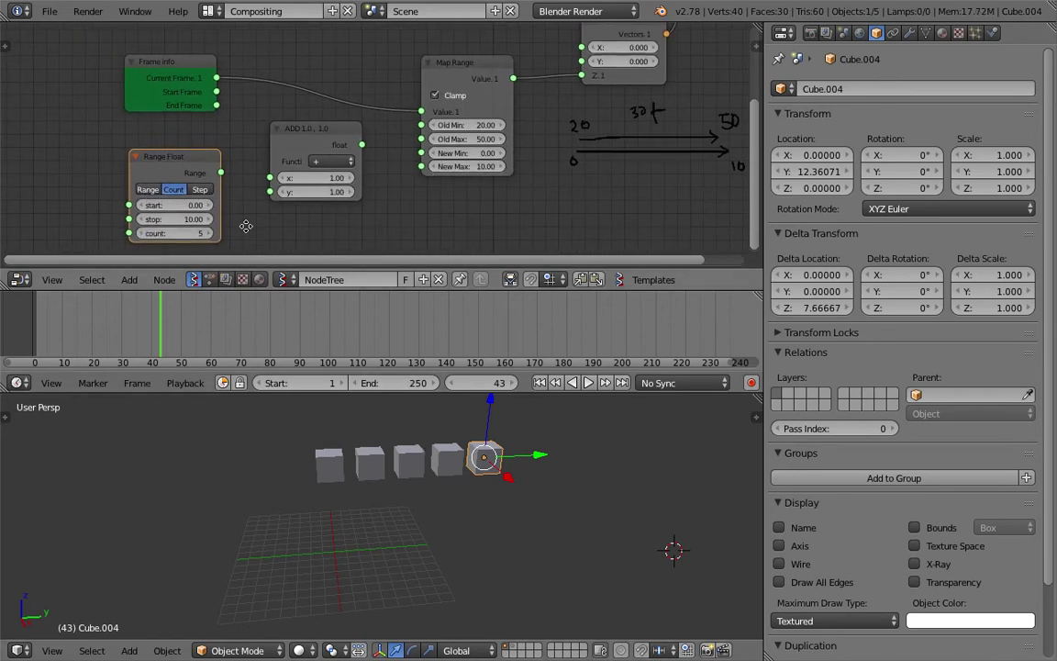
pyautogui.scroll(1, 246, 225)
pyautogui.click(135, 181)
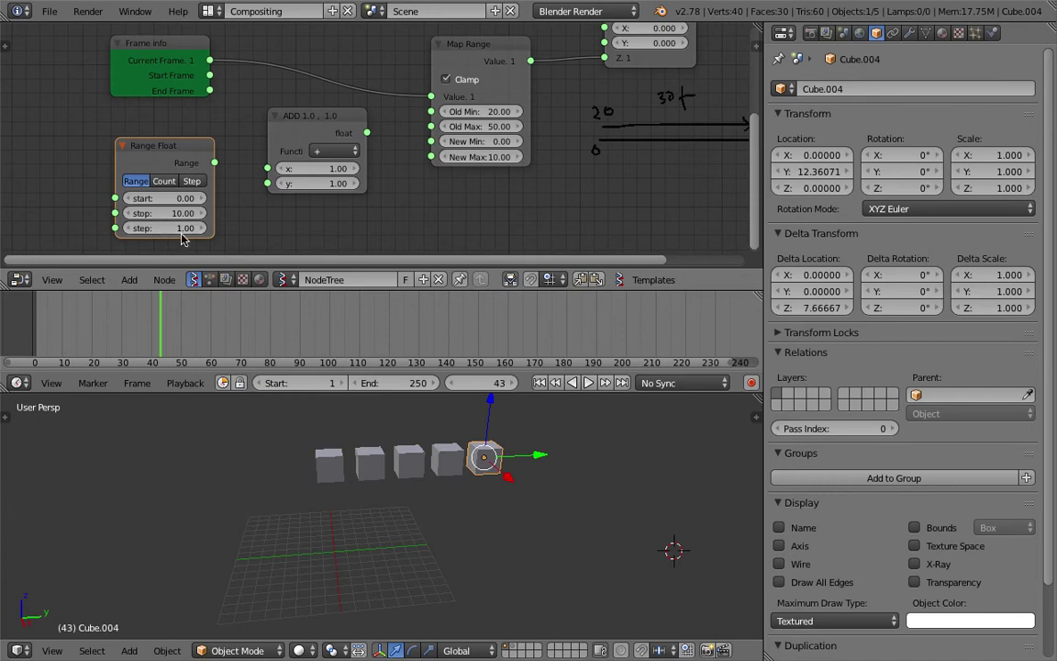
pyautogui.click(165, 181)
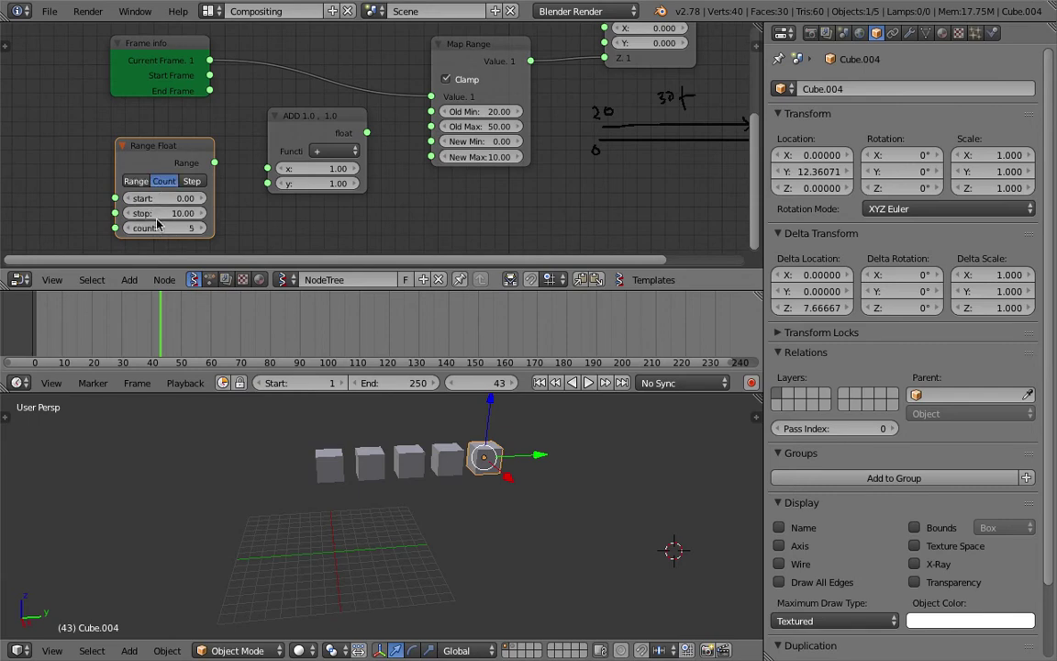
pyautogui.click(191, 181)
pyautogui.click(169, 213)
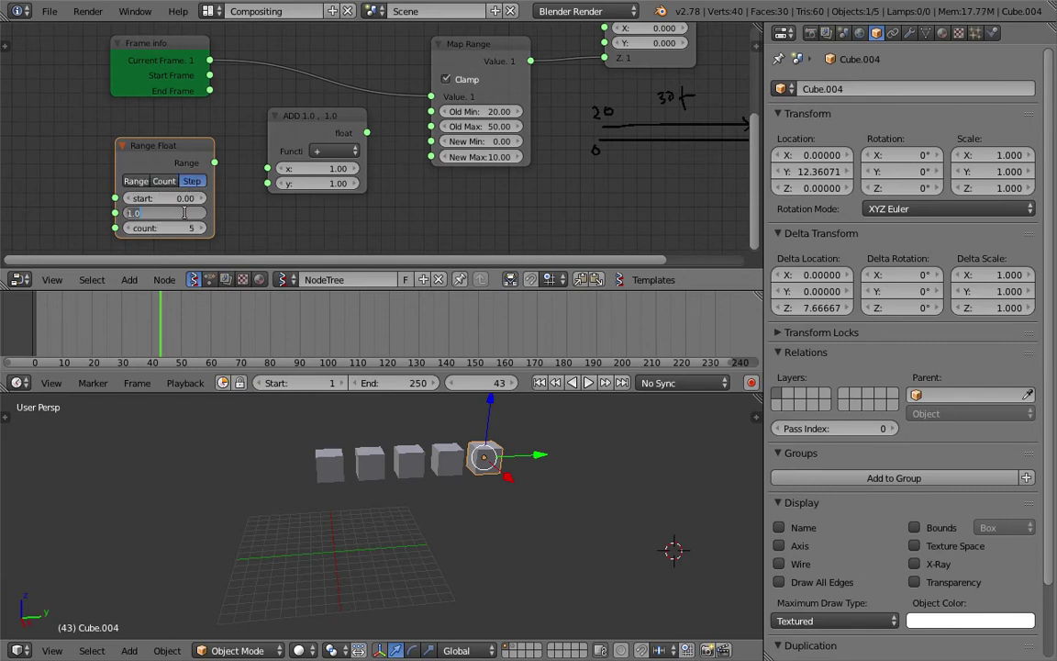
pyautogui.write('10')
pyautogui.press('Return')
# - Connect Frame info's Current Frame to the Add node's x input and move Range Float and Frame info away from it
pyautogui.scroll(-1, 186, 214)
pyautogui.moveTo(188, 62); pyautogui.dragTo(282, 164)
pyautogui.moveTo(188, 145); pyautogui.dragTo(130, 155)
pyautogui.moveTo(131, 68); pyautogui.dragTo(143, 71)
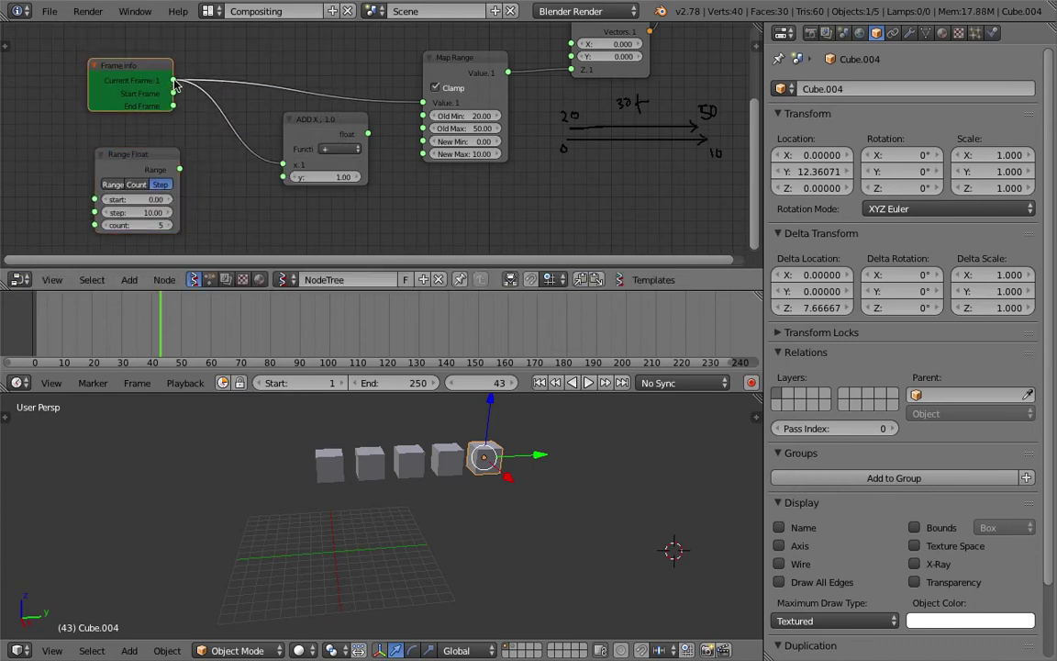
# - Connect Range Float's output to the Add node's y input and the Add node's float output to Map Range's Value
pyautogui.moveTo(295, 164); pyautogui.dragTo(224, 176)
pyautogui.moveTo(216, 196); pyautogui.dragTo(200, 189, button='middle')
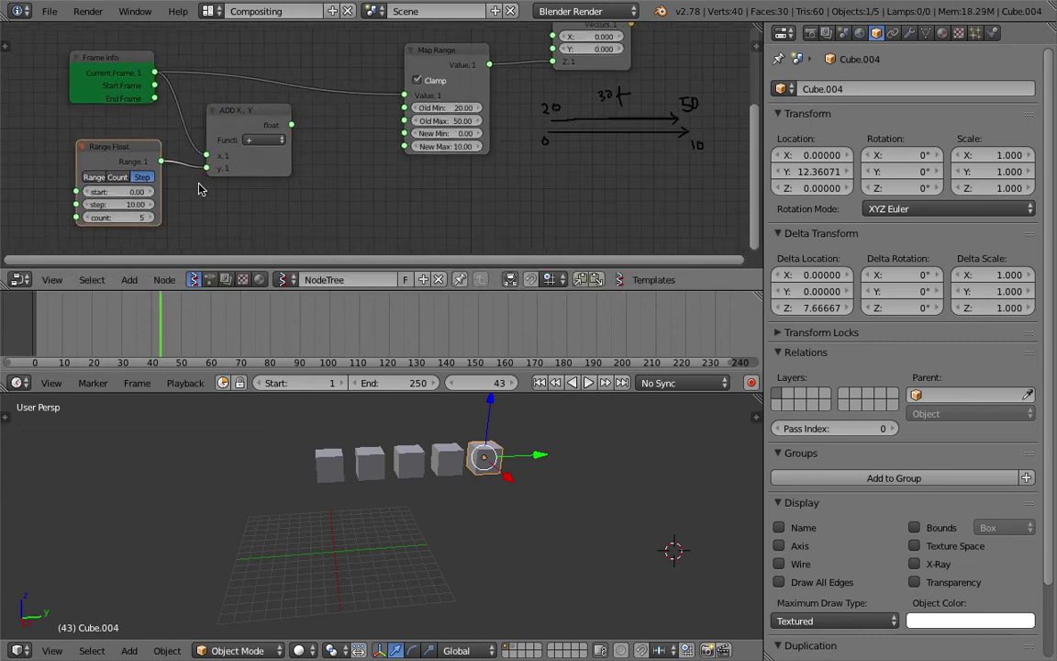
pyautogui.moveTo(288, 127); pyautogui.dragTo(295, 134)
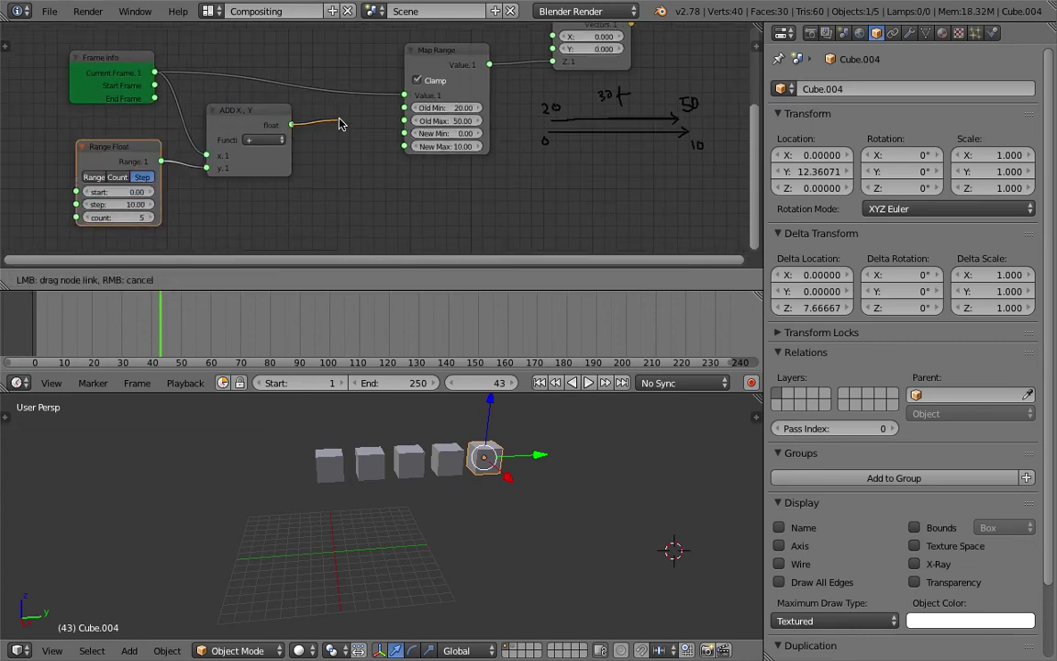
pyautogui.moveTo(363, 109); pyautogui.dragTo(404, 95)
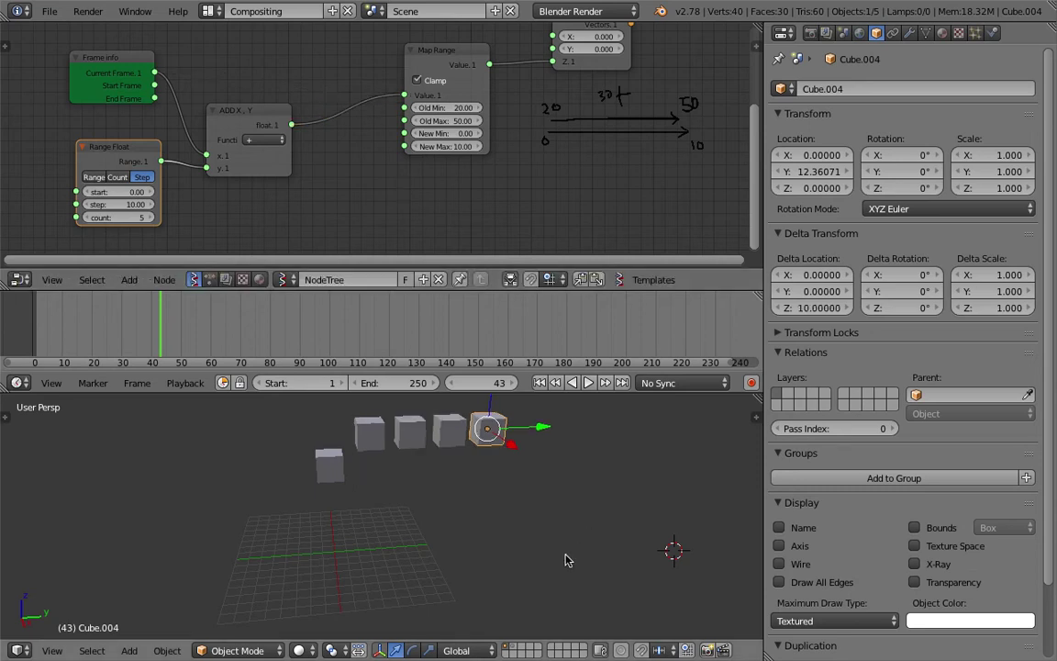
# - Scrub the timeline through frames 0 to 28 to preview the staggered rise, save the file and stop at frame 3
pyautogui.moveTo(47, 334); pyautogui.dragTo(100, 325)
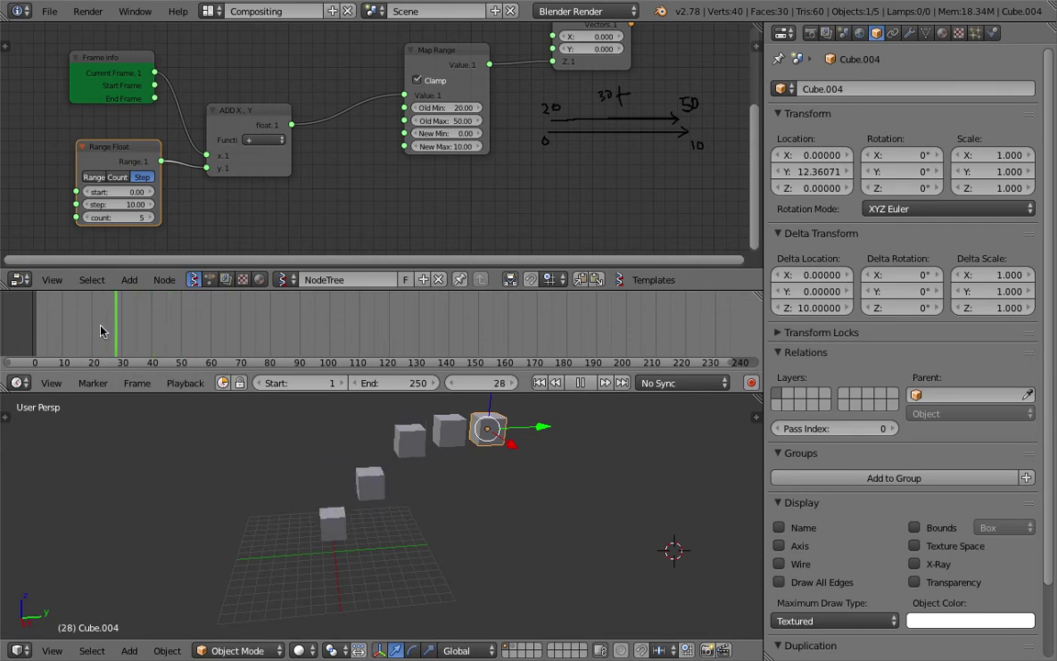
pyautogui.click(34, 324)
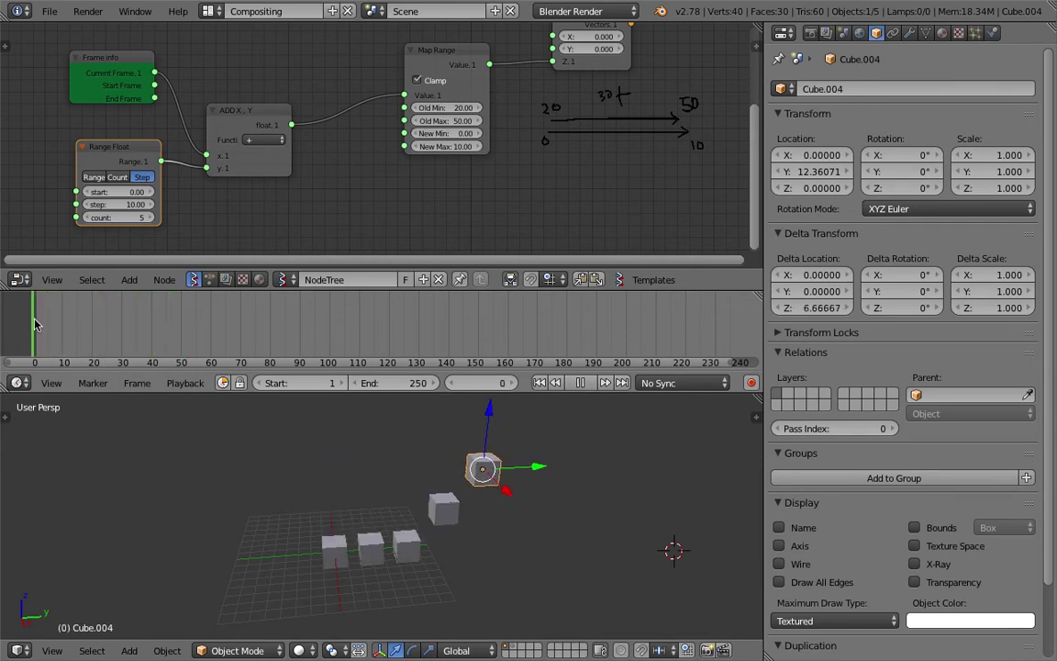
pyautogui.press('Escape')
pyautogui.hotkey('ctrl', 's')
pyautogui.click(78, 336)
pyautogui.click(42, 312)
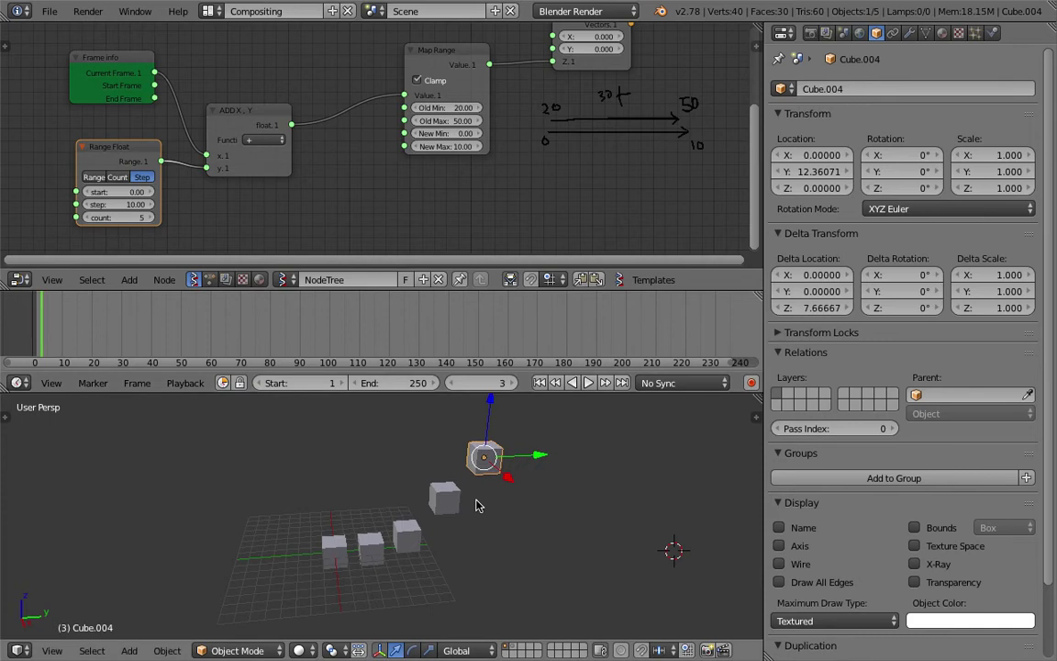
# - Examine the offset height of each cube in the row from several angles, and save the file
pyautogui.click(444, 496)
pyautogui.click(406, 537)
pyautogui.click(370, 546)
pyautogui.click(334, 549)
pyautogui.moveTo(535, 532); pyautogui.dragTo(521, 503, button='middle')
pyautogui.click(496, 464)
pyautogui.click(450, 503)
pyautogui.click(410, 539)
pyautogui.click(373, 547)
pyautogui.click(411, 538)
pyautogui.click(450, 502)
pyautogui.click(496, 464)
pyautogui.hotkey('ctrl', 's')
pyautogui.click(521, 504)
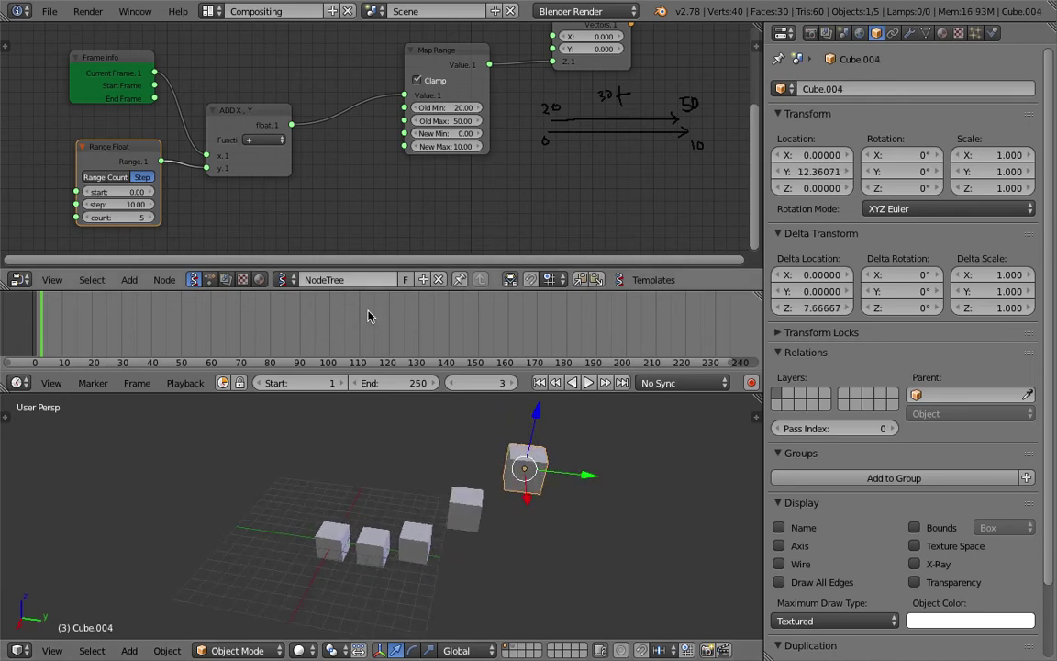
# - Move the Add and Frame info nodes closer to Map Range and make the node editor slightly taller
pyautogui.scroll(-2, 349, 177)
pyautogui.click(290, 141)
pyautogui.moveTo(290, 140); pyautogui.dragTo(328, 110)
pyautogui.moveTo(168, 105); pyautogui.dragTo(196, 95)
pyautogui.moveTo(346, 93); pyautogui.dragTo(319, 133, button='middle')
pyautogui.moveTo(486, 459); pyautogui.dragTo(407, 512, button='middle')
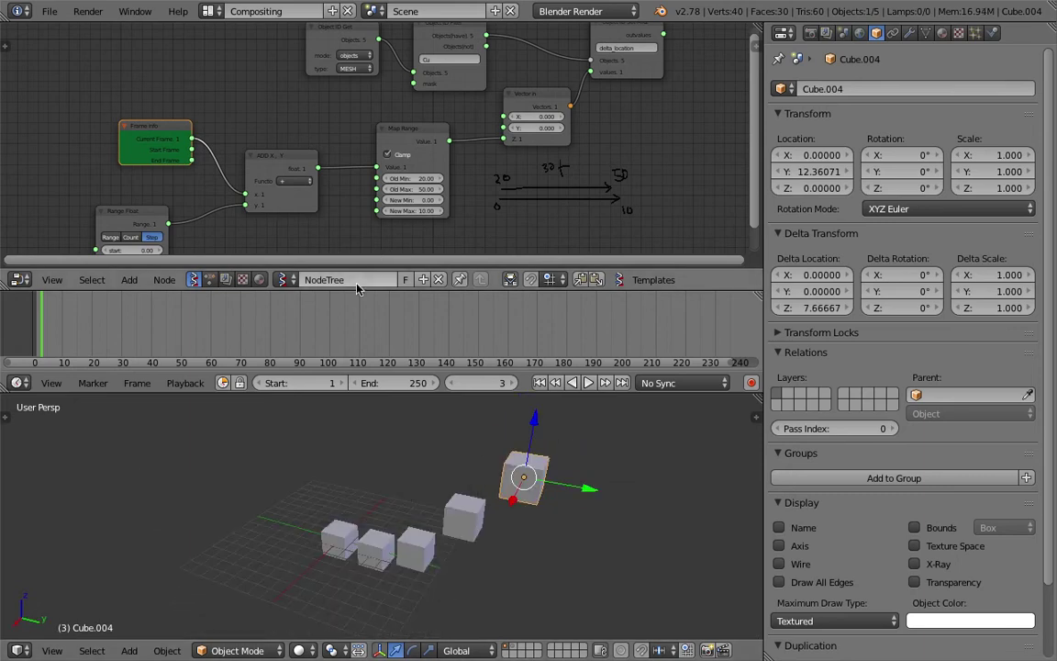
pyautogui.moveTo(366, 288); pyautogui.dragTo(366, 305)
pyautogui.moveTo(422, 500); pyautogui.dragTo(485, 507, button='middle')
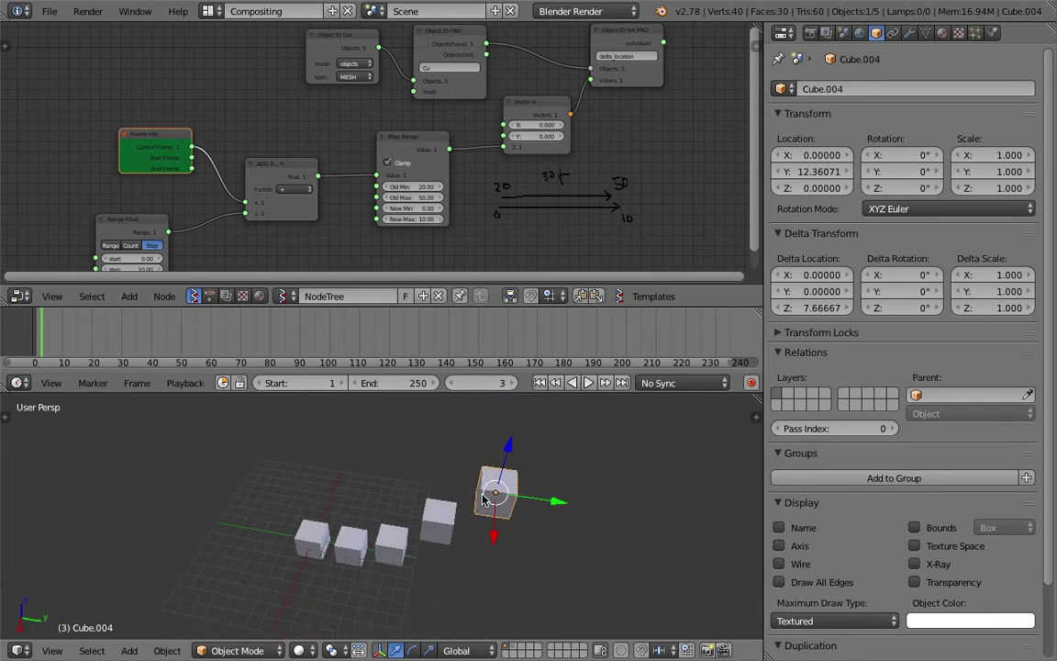
# - Save the file and move the Add and Frame info nodes back away from Map Range
pyautogui.moveTo(486, 512); pyautogui.dragTo(490, 501, button='middle')
pyautogui.hotkey('ctrl', 's')
pyautogui.click(491, 501)
pyautogui.moveTo(288, 152); pyautogui.dragTo(273, 117, button='middle')
pyautogui.scroll(2, 286, 133)
pyautogui.hotkey('ctrl', 's')
pyautogui.click(272, 117)
pyautogui.moveTo(266, 114); pyautogui.dragTo(230, 106)
pyautogui.moveTo(125, 77); pyautogui.dragTo(97, 77)
pyautogui.moveTo(97, 77); pyautogui.dragTo(138, 109, button='middle')
pyautogui.scroll(1, 138, 109)
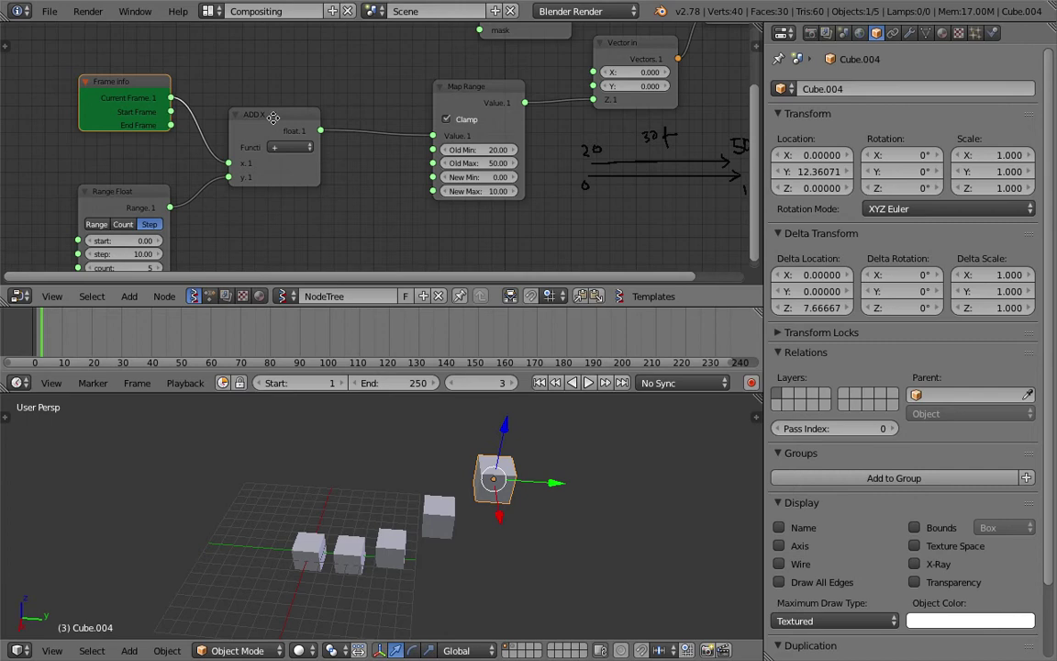
# - Inspect the chain from Frame info to Map Range and move the Add node slightly lower and closer to Map Range
pyautogui.moveTo(274, 118); pyautogui.dragTo(223, 99, button='middle')
pyautogui.scroll(1, 223, 99)
pyautogui.scroll(1, 343, 128)
pyautogui.moveTo(417, 102); pyautogui.dragTo(381, 151, button='middle')
pyautogui.scroll(-2, 384, 143)
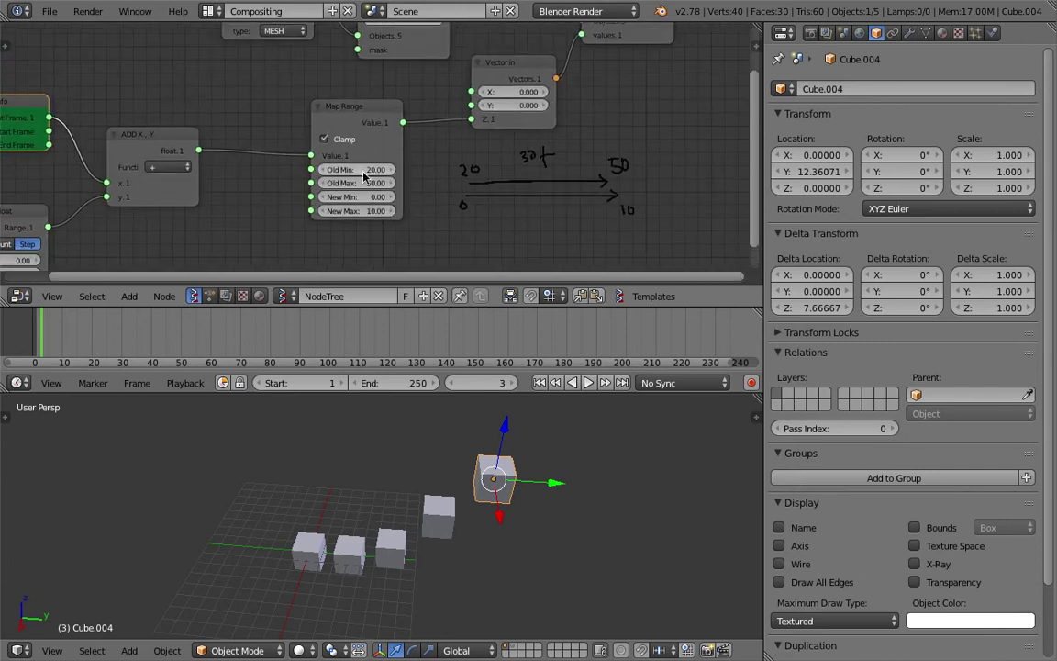
pyautogui.scroll(-1, 366, 178)
pyautogui.moveTo(248, 176); pyautogui.dragTo(302, 154, button='middle')
pyautogui.scroll(2, 244, 150)
pyautogui.moveTo(245, 154); pyautogui.dragTo(264, 182)
pyautogui.moveTo(89, 90); pyautogui.dragTo(312, 123)
pyautogui.scroll(1, 317, 123)
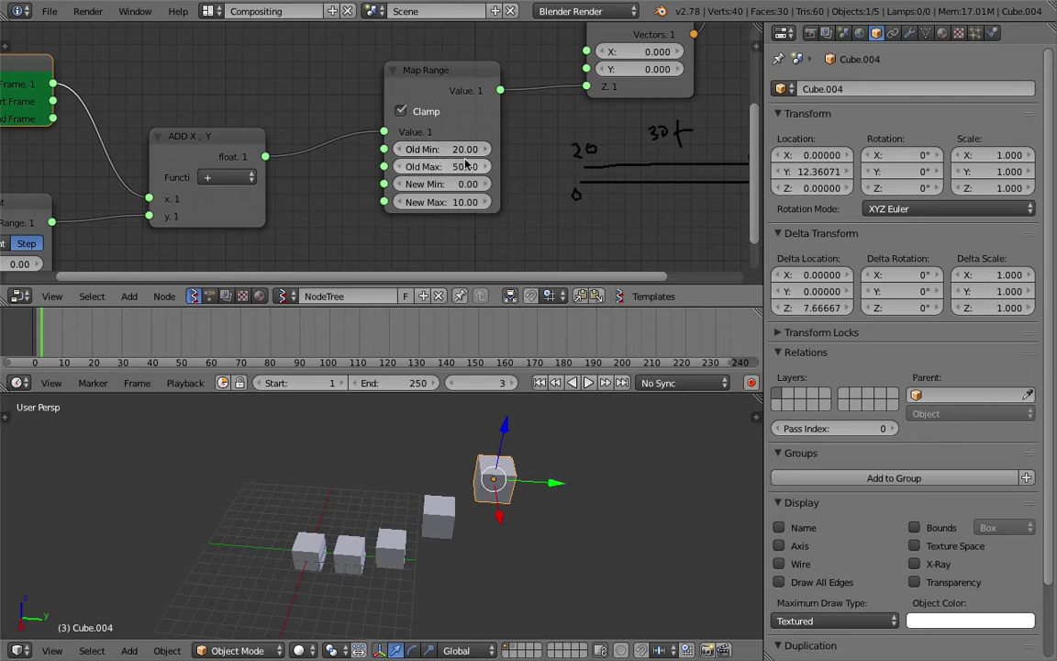
pyautogui.scroll(-1, 406, 154)
pyautogui.moveTo(406, 154); pyautogui.dragTo(360, 143, button='middle')
pyautogui.scroll(2, 542, 166)
pyautogui.moveTo(562, 163); pyautogui.dragTo(441, 149, button='middle')
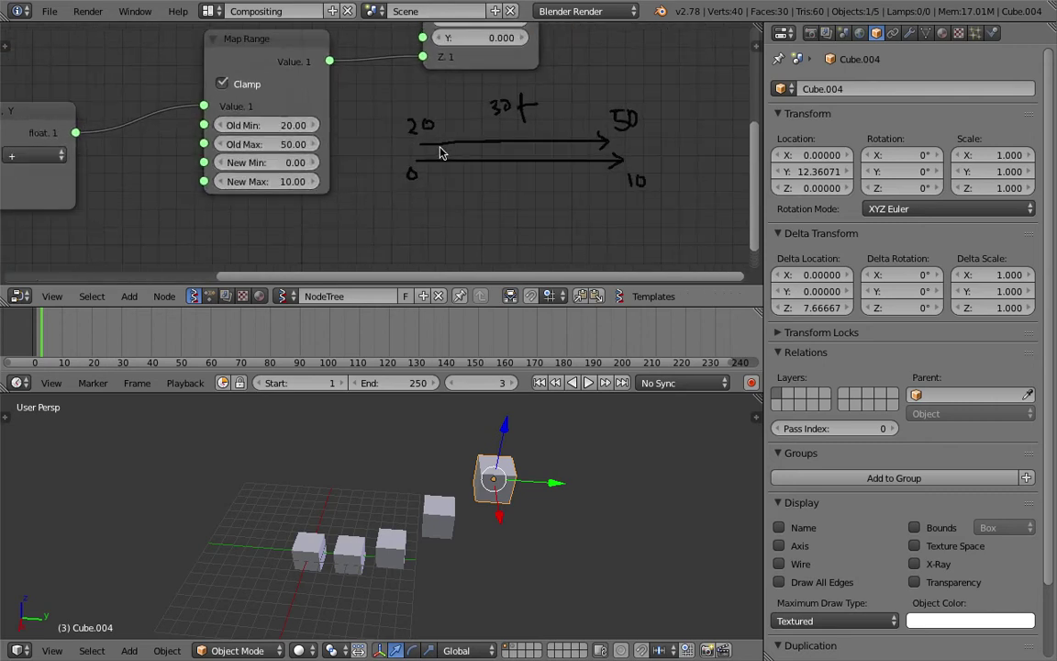
pyautogui.hotkey('d', 'x')
pyautogui.moveTo(410, 105)
pyautogui.mouseDown()
pyautogui.moveTo(428, 145)
pyautogui.moveTo(439, 126)
pyautogui.mouseUp()
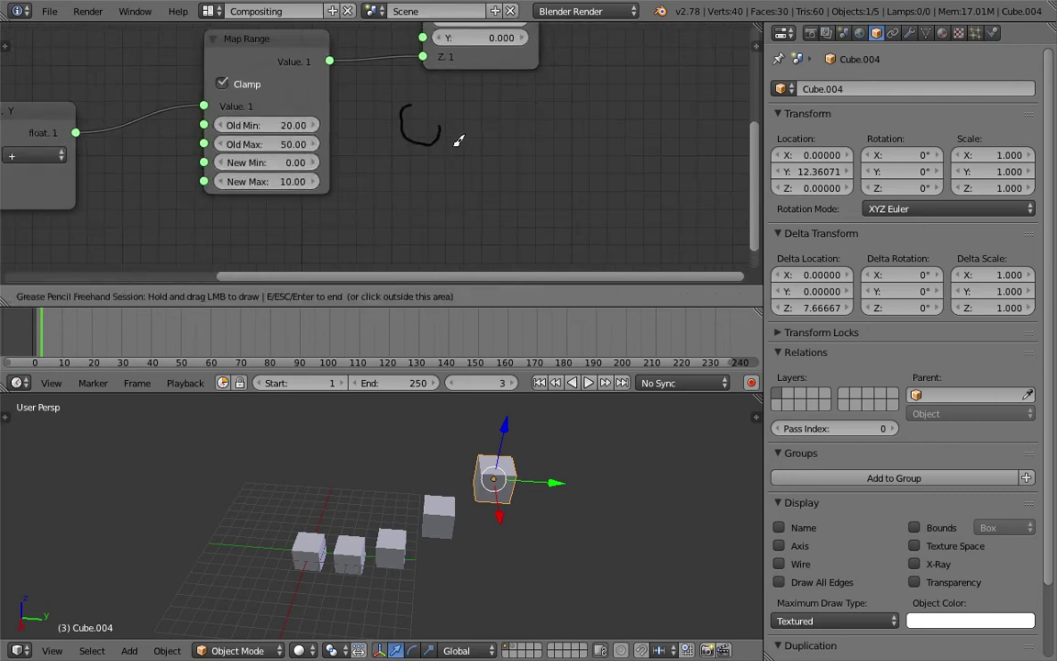
pyautogui.hotkey('ctrl', 'z')
pyautogui.click(440, 142)
pyautogui.hotkey('ctrl', 'z')
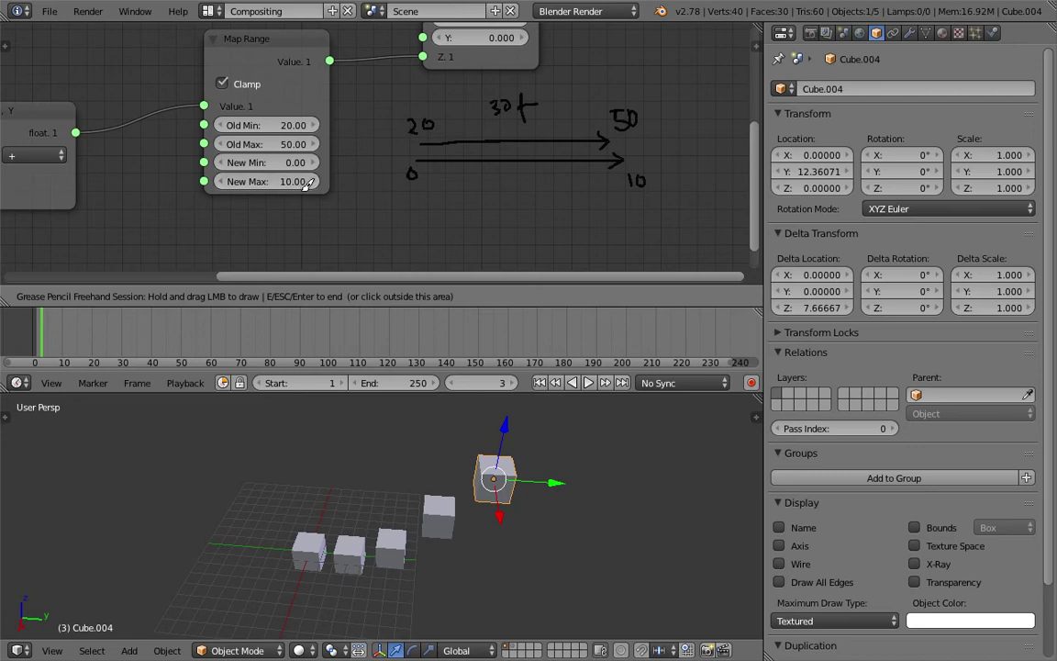
pyautogui.press('Escape')
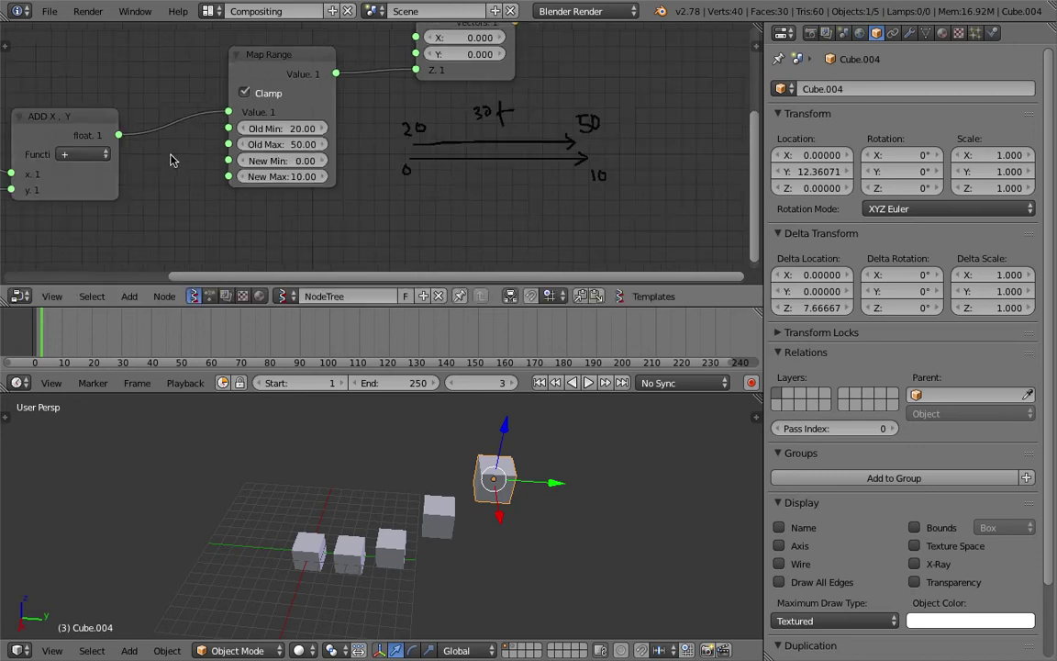
# - Move Frame info away from the Add node and shift Range Float down to make room for another node
pyautogui.moveTo(170, 161); pyautogui.dragTo(385, 156, button='middle')
pyautogui.scroll(-1, 385, 156)
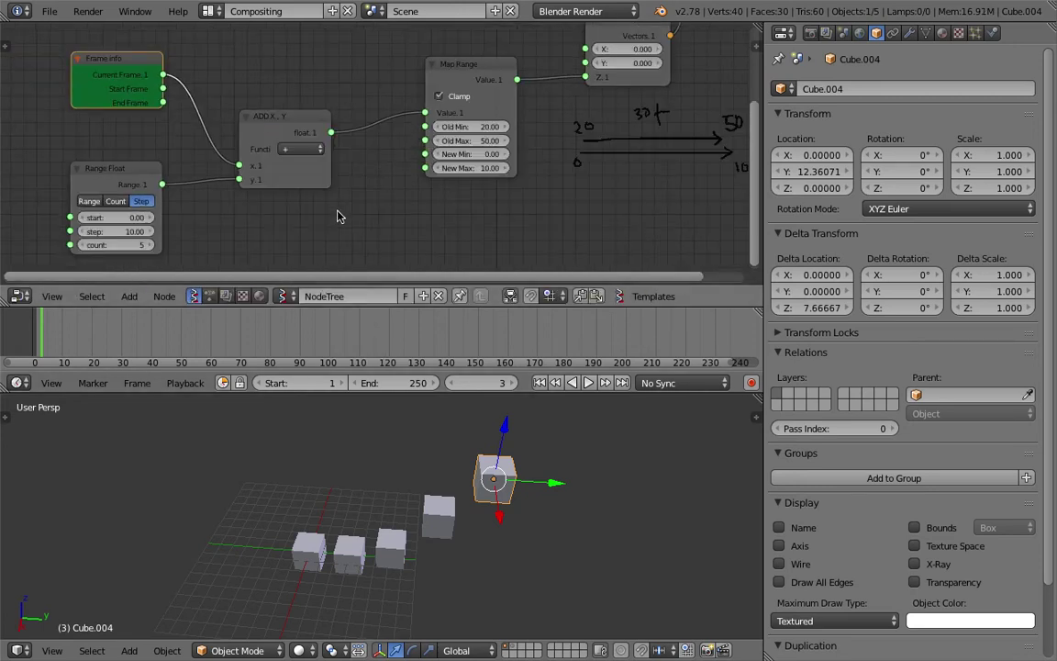
pyautogui.moveTo(266, 216); pyautogui.dragTo(353, 216, button='middle')
pyautogui.moveTo(200, 66); pyautogui.dragTo(57, 75)
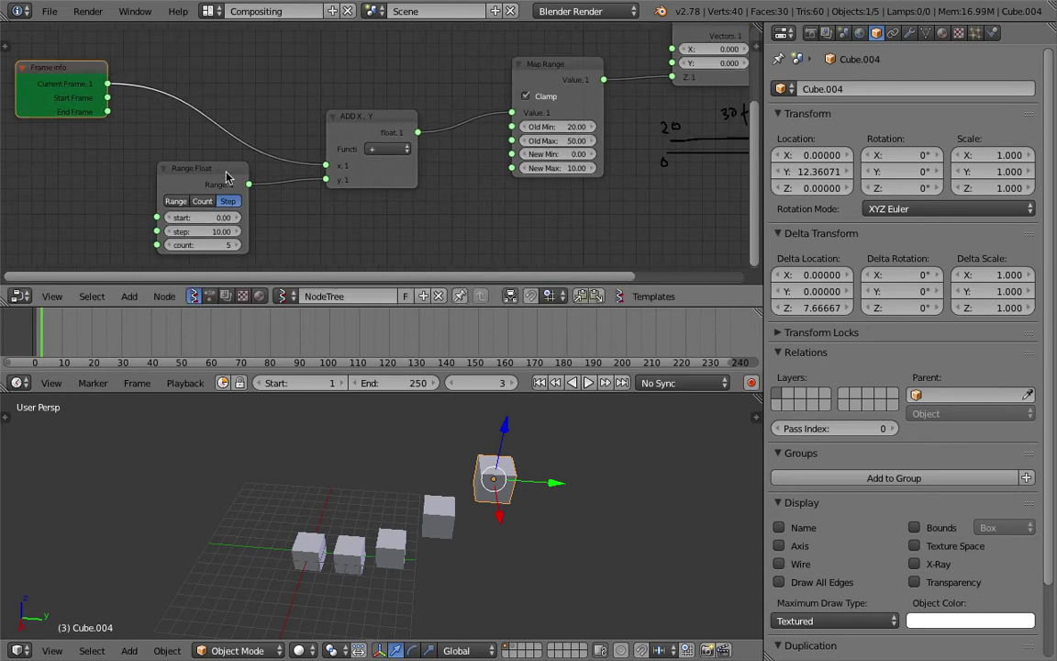
pyautogui.moveTo(207, 172); pyautogui.dragTo(225, 190)
# - Duplicate the Add node and insert the copy into the link between Frame info and the original Add node
pyautogui.click(365, 119)
pyautogui.hotkey('shift', 'd')
pyautogui.click(208, 89)
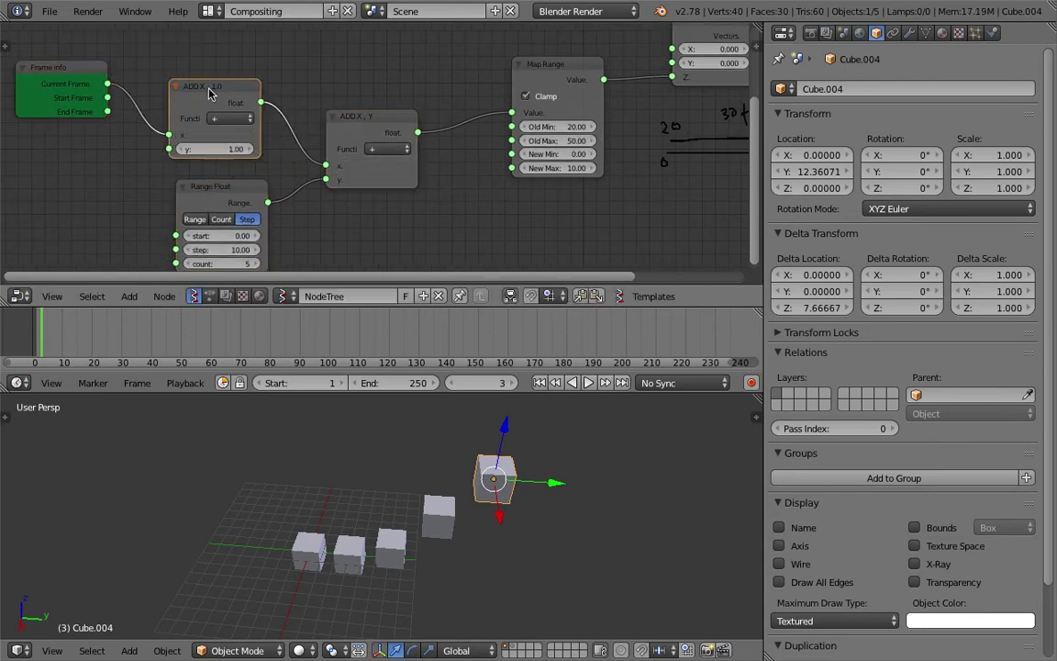
pyautogui.moveTo(215, 141); pyautogui.dragTo(277, 133, button='middle')
pyautogui.moveTo(269, 86); pyautogui.dragTo(270, 73)
# - Set the new Add node's y value to -33.26 to delay the start, and play the animation
pyautogui.moveTo(280, 103); pyautogui.dragTo(376, 121, button='middle')
pyautogui.scroll(3, 378, 121)
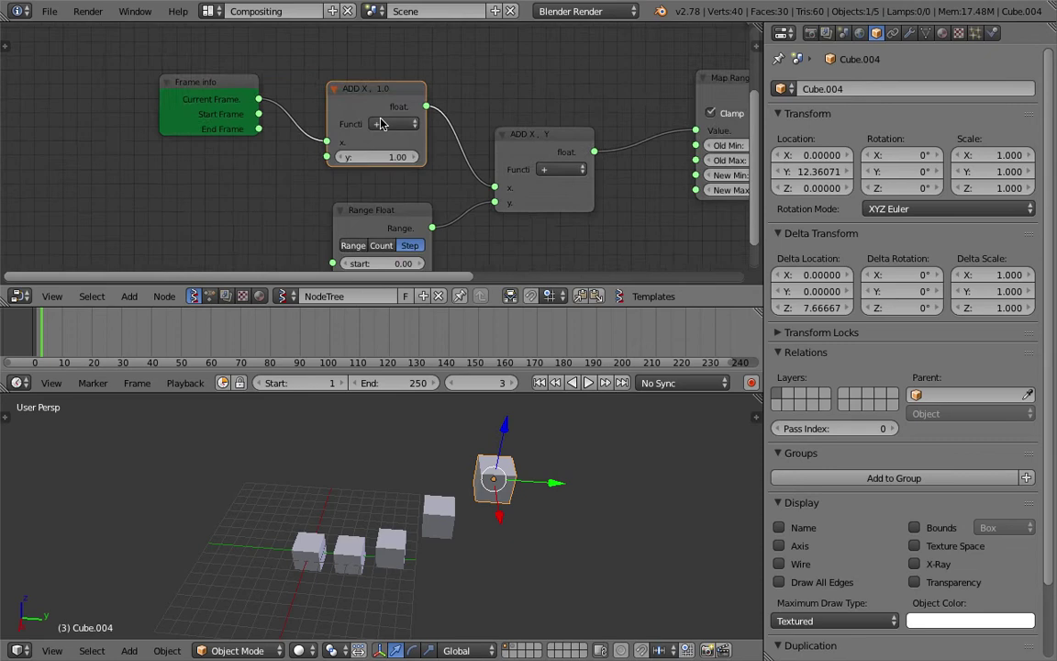
pyautogui.moveTo(396, 159); pyautogui.dragTo(271, 161)
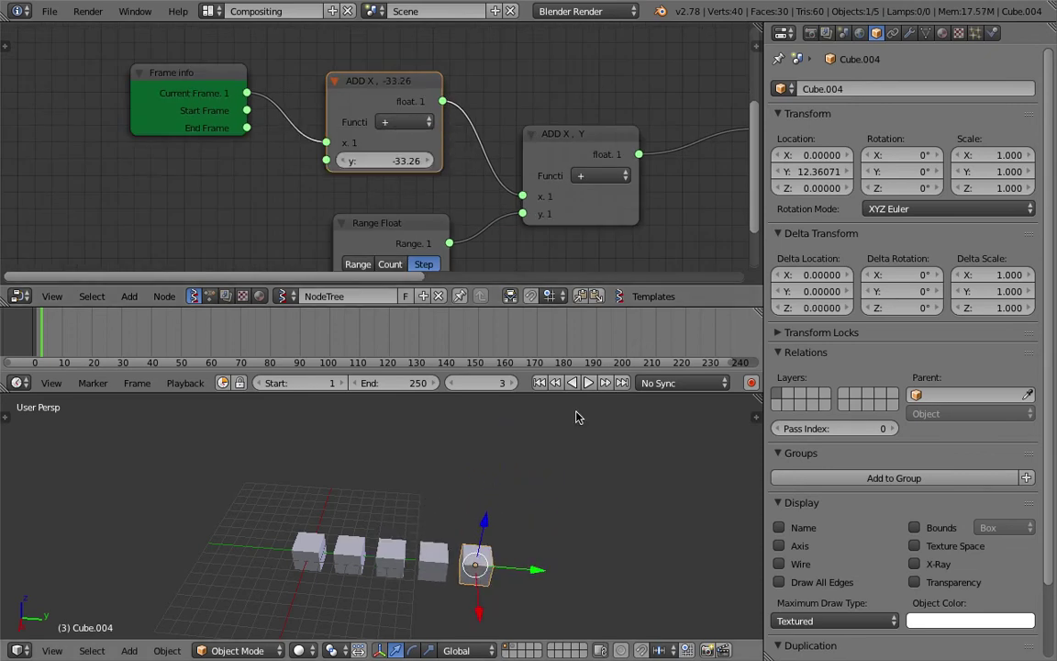
pyautogui.click(588, 383)
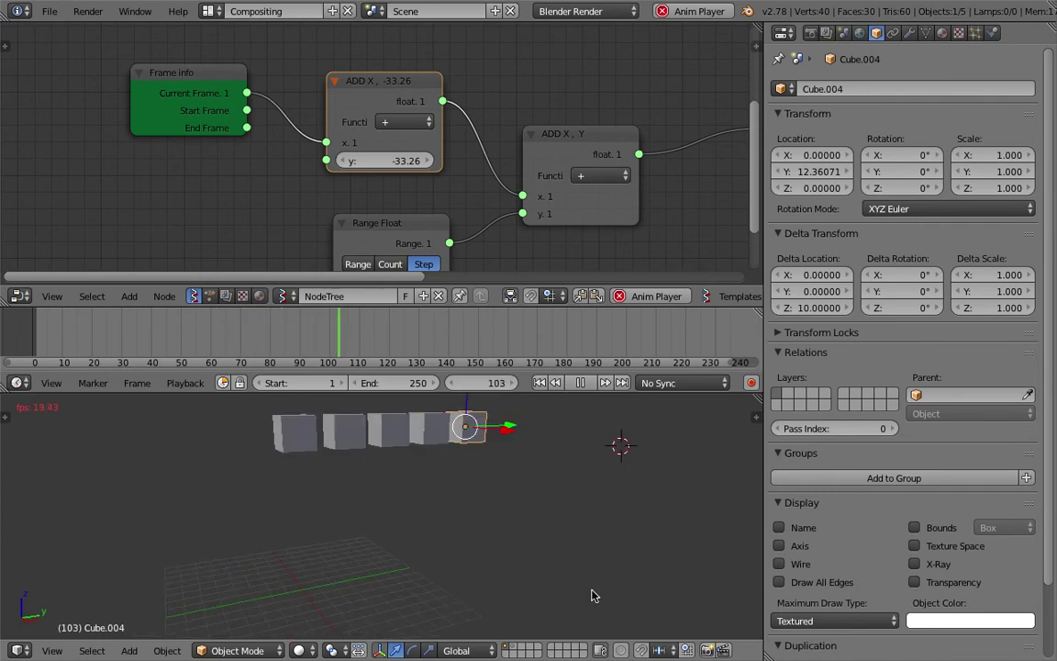
# - Stop the animation playback, returning to frame 1, and save the file
pyautogui.press('Escape')
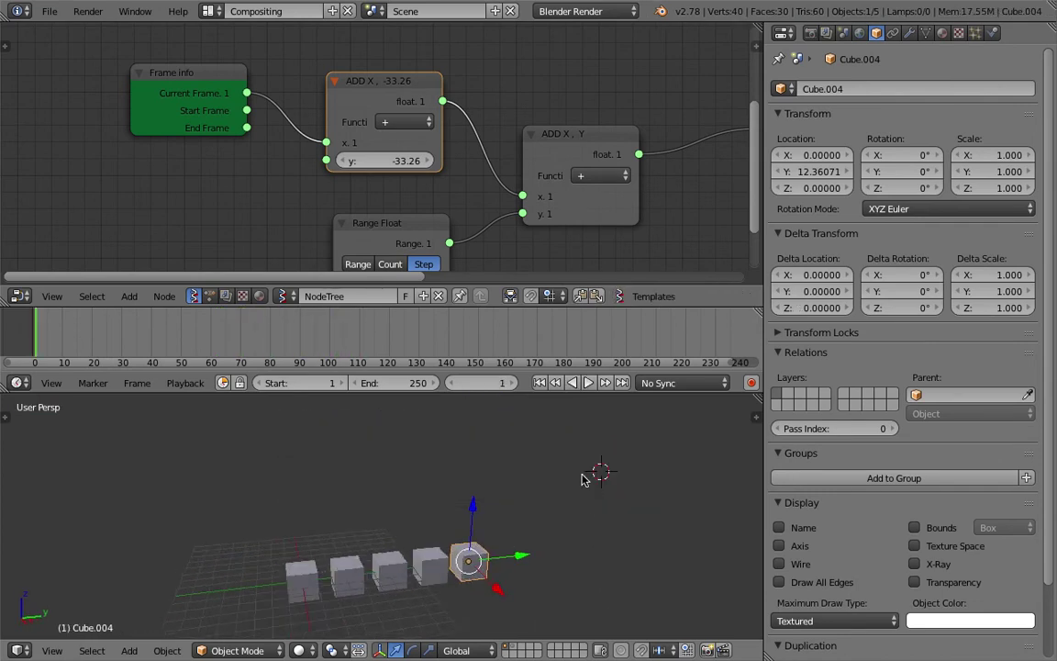
pyautogui.press('super+h')
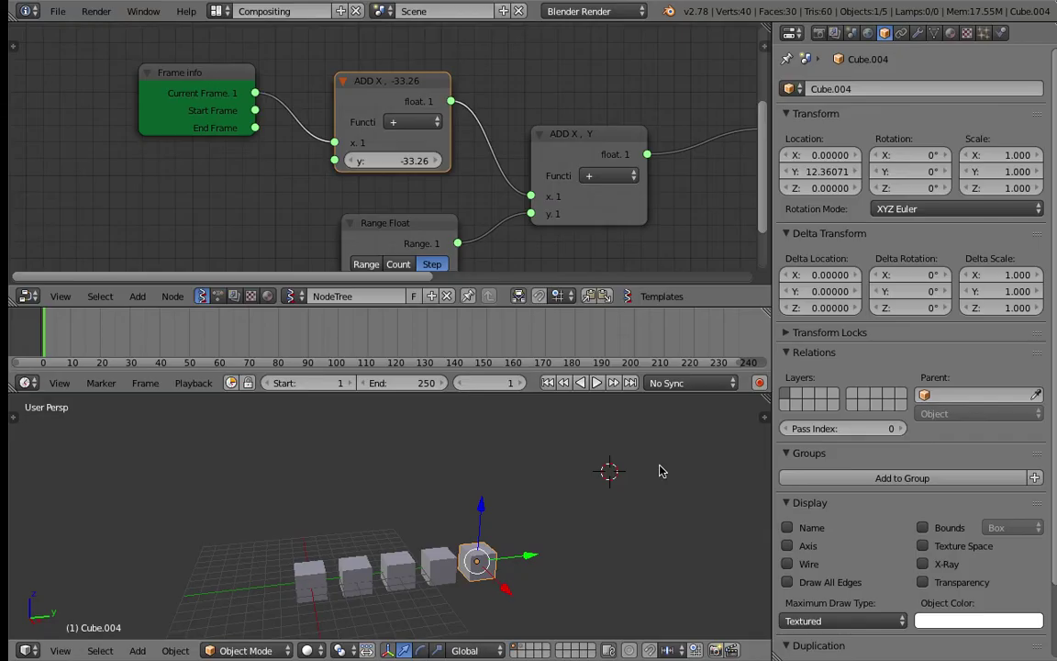
pyautogui.scroll(-2, 371, 140)
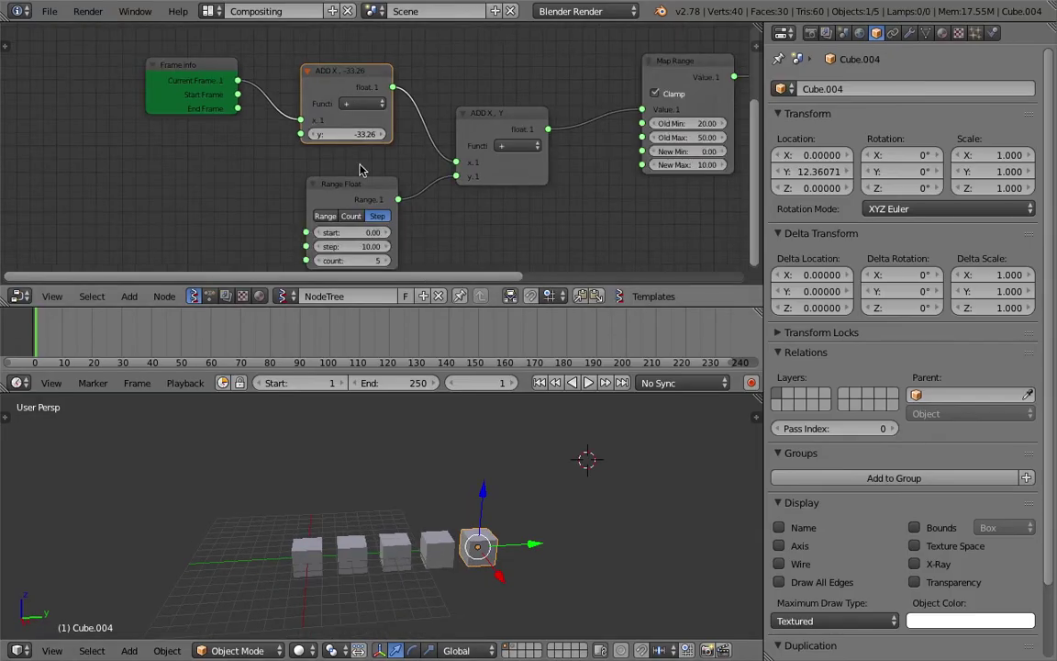
pyautogui.hotkey('ctrl', 's')
pyautogui.click(503, 493)
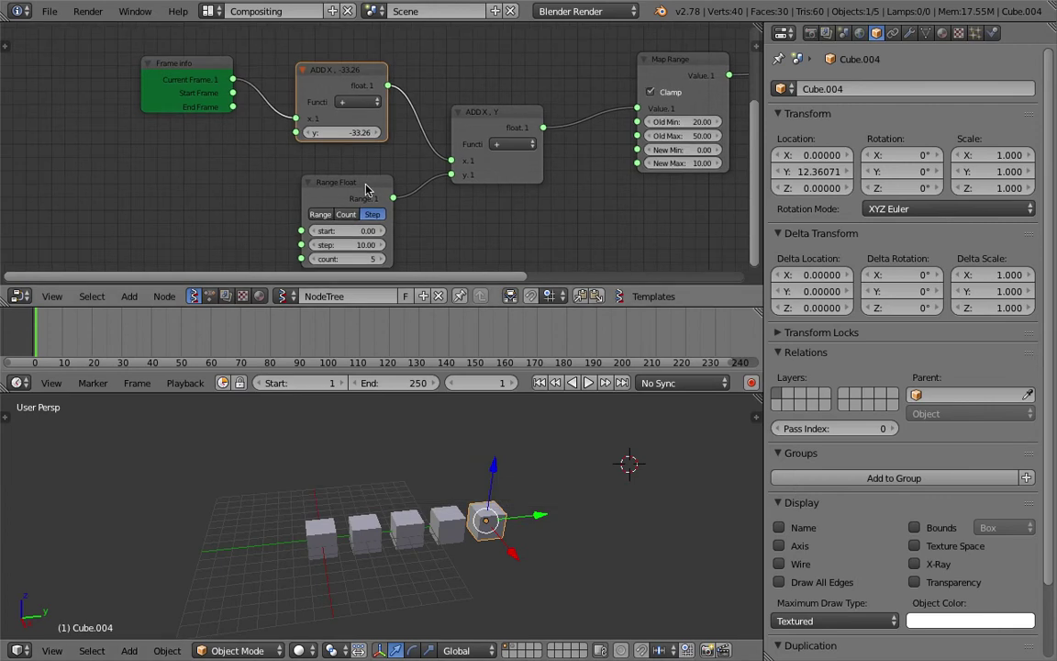
# - Line up the delay Add node above Range Float, and cut the links leaving Frame info and entering Map Range
pyautogui.moveTo(366, 188); pyautogui.dragTo(347, 182)
pyautogui.moveTo(313, 75); pyautogui.dragTo(304, 90)
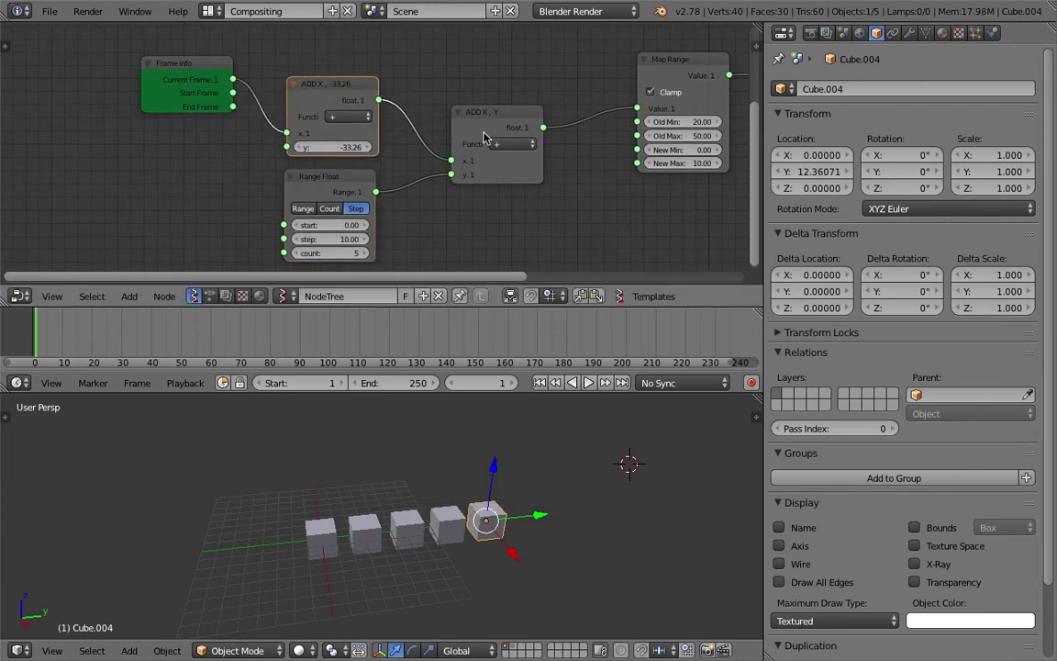
pyautogui.keyDown('ctrl'); pyautogui.moveTo(263, 81); pyautogui.dragTo(221, 136); pyautogui.keyUp('ctrl')
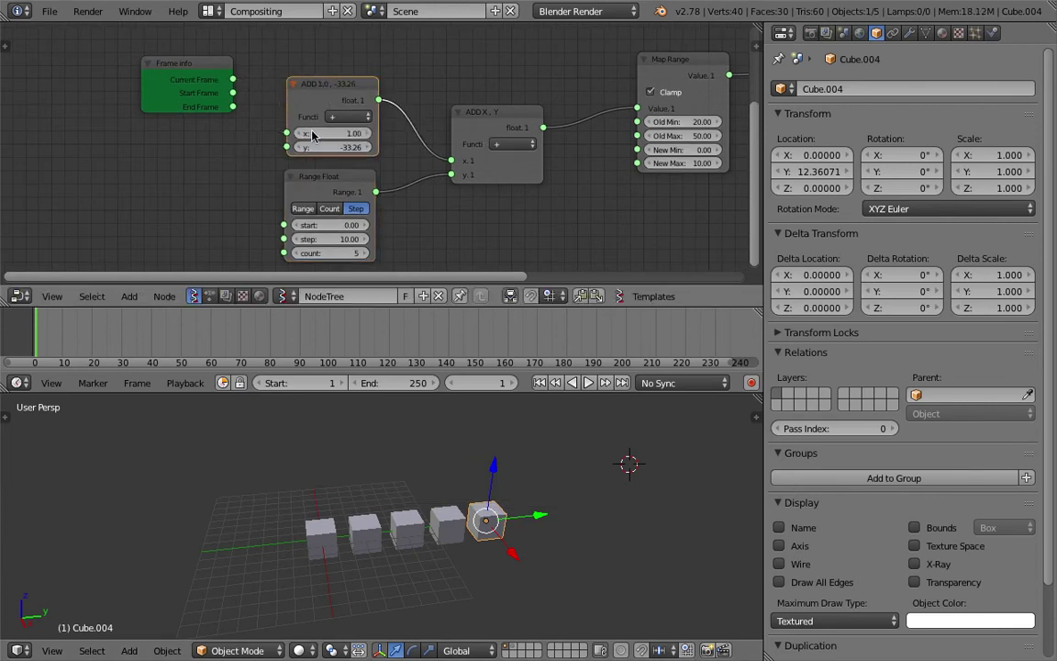
pyautogui.keyDown('ctrl'); pyautogui.moveTo(578, 147); pyautogui.dragTo(580, 151); pyautogui.keyUp('ctrl')
# - Move the second Add node close to the other two, and join both Add nodes and Range Float into a frame
pyautogui.moveTo(495, 122); pyautogui.dragTo(441, 157)
pyautogui.click(337, 94)
pyautogui.keyDown('shift'); pyautogui.click(342, 176); pyautogui.keyUp('shift')
pyautogui.scroll(-2, 375, 131)
pyautogui.moveTo(375, 131); pyautogui.dragTo(371, 116, button='middle')
pyautogui.keyDown('shift'); pyautogui.click(438, 123); pyautogui.keyUp('shift')
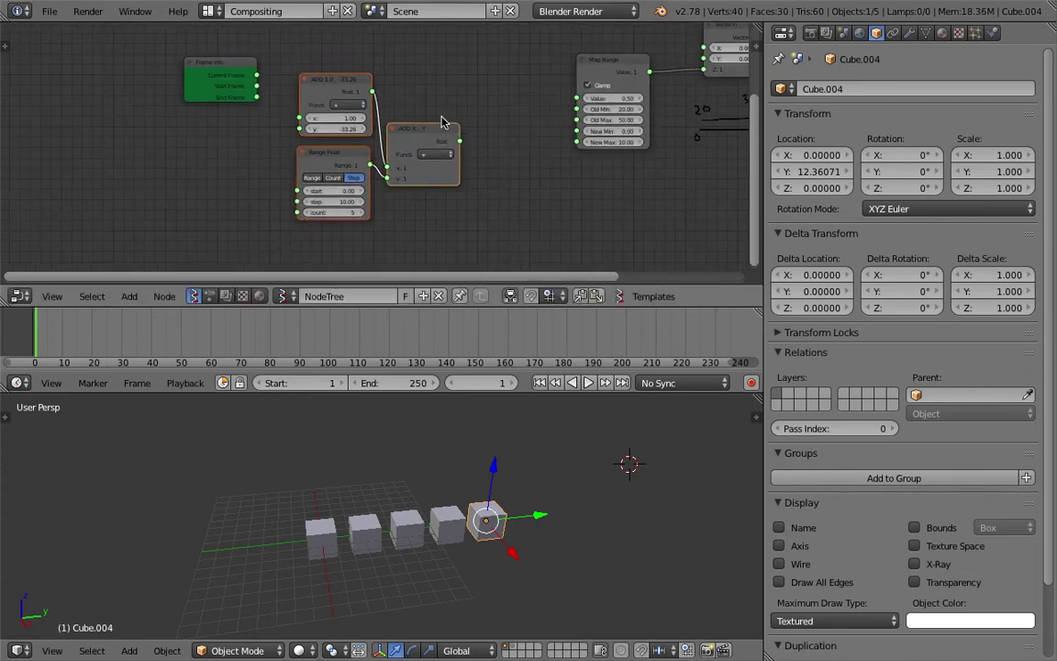
pyautogui.moveTo(438, 123); pyautogui.dragTo(369, 180)
pyautogui.hotkey('ctrl', 'j')
# - Move Frame info closer to Map Range and set the framed nodes aside
pyautogui.moveTo(236, 61); pyautogui.dragTo(410, 64)
pyautogui.moveTo(331, 121); pyautogui.dragTo(200, 103)
pyautogui.scroll(2, 261, 99)
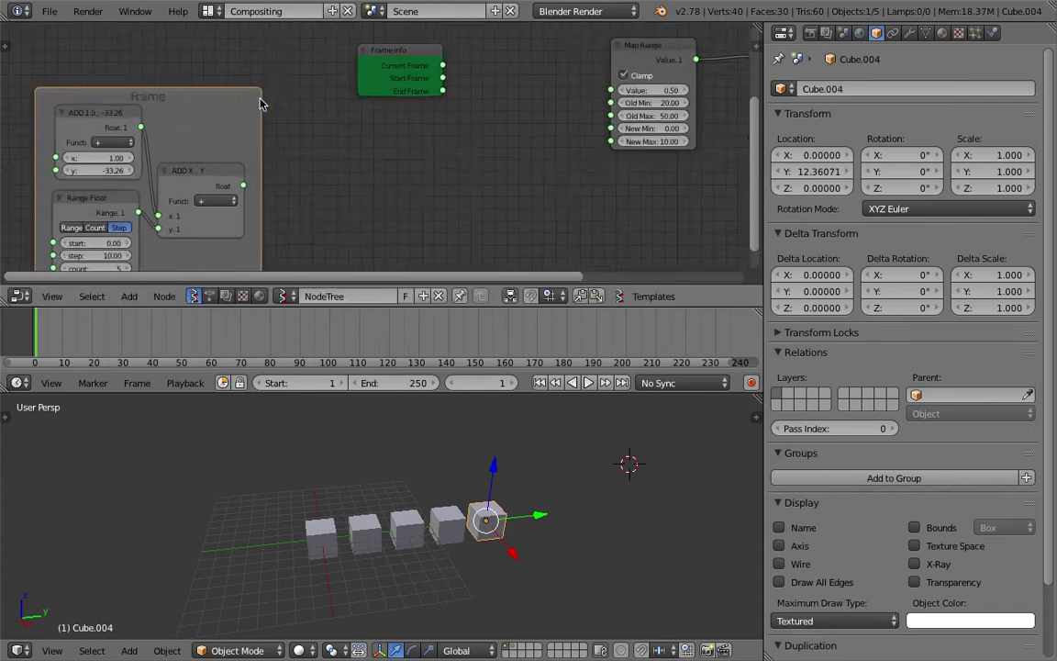
pyautogui.scroll(1, 261, 104)
# - Link Frame info's Current Frame directly to Map Range's Value input, and save the file
pyautogui.moveTo(447, 59); pyautogui.dragTo(541, 60)
pyautogui.moveTo(621, 84); pyautogui.dragTo(629, 86)
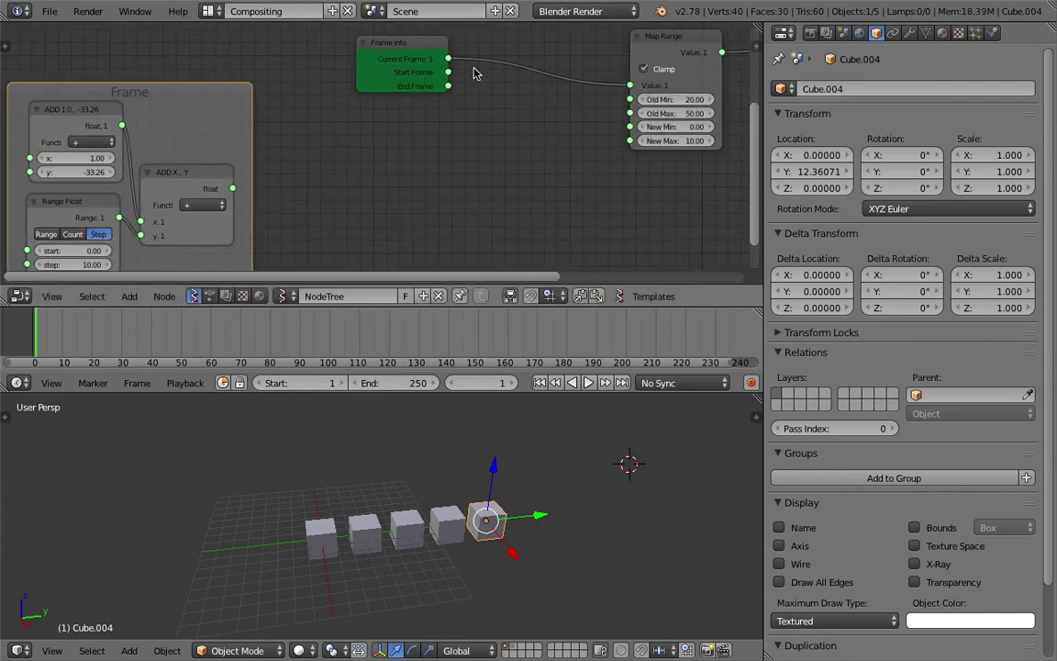
pyautogui.moveTo(401, 56); pyautogui.dragTo(380, 50)
pyautogui.hotkey('ctrl', 's')
pyautogui.press('Return')
pyautogui.moveTo(494, 127); pyautogui.dragTo(491, 145, button='middle')
pyautogui.moveTo(590, 117); pyautogui.dragTo(414, 131, button='middle')
pyautogui.scroll(1, 474, 127)
pyautogui.press('space')
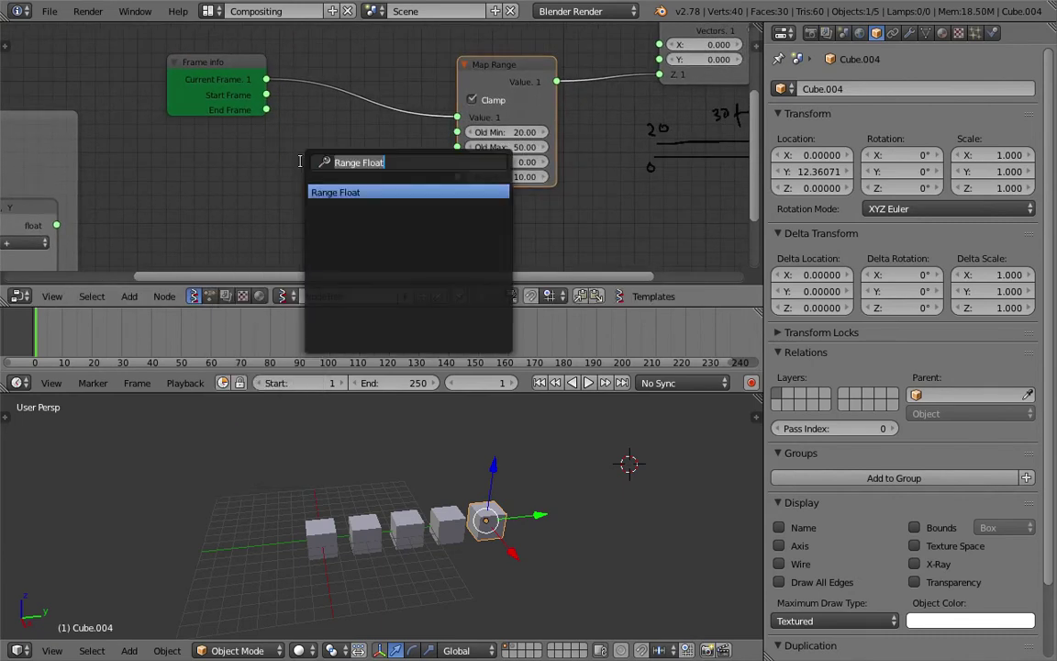
pyautogui.write('float')
pyautogui.click(253, 153)
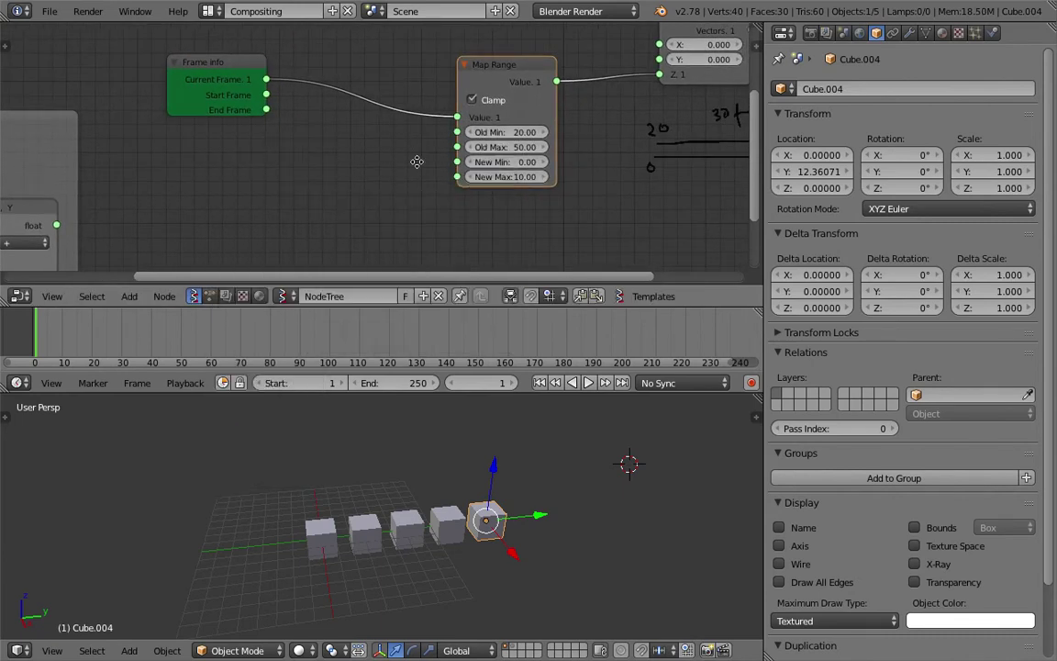
# - Add a Random Num Gen node below Frame info
pyautogui.moveTo(417, 163); pyautogui.dragTo(430, 136, button='middle')
pyautogui.hotkey('shift', 'a')
pyautogui.click(283, 139)
pyautogui.write('random n')
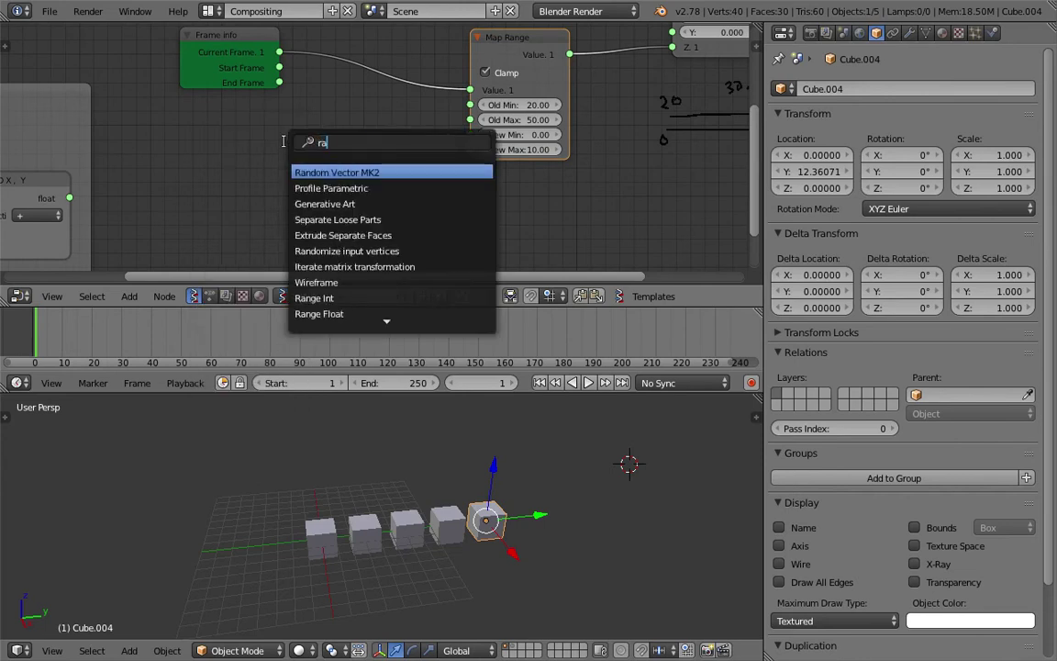
pyautogui.press('Return')
pyautogui.click(215, 131)
# - Set the Random Num Gen node's Size to 5 and move it further away from Map Range
pyautogui.moveTo(282, 256); pyautogui.dragTo(291, 230, button='middle')
pyautogui.click(285, 177)
pyautogui.write('5')
pyautogui.press('Return')
pyautogui.moveTo(281, 109); pyautogui.dragTo(231, 102)
# - Duplicate the Random Num Gen node, place the copy diagonally below the original, and save the file
pyautogui.hotkey('shift', 'd')
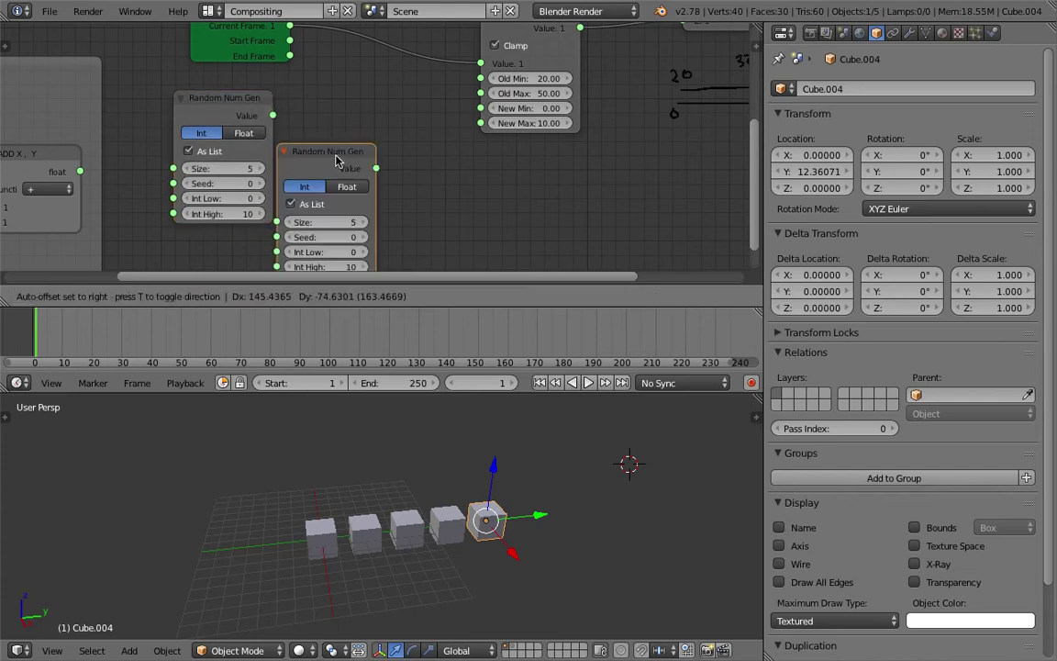
pyautogui.click(344, 157)
pyautogui.moveTo(460, 227); pyautogui.dragTo(448, 205, button='middle')
pyautogui.hotkey('ctrl', 's')
pyautogui.click(449, 206)
# - Switch both Random Num Gen nodes to Float and move the copy further from the original
pyautogui.click(341, 169)
pyautogui.click(244, 114)
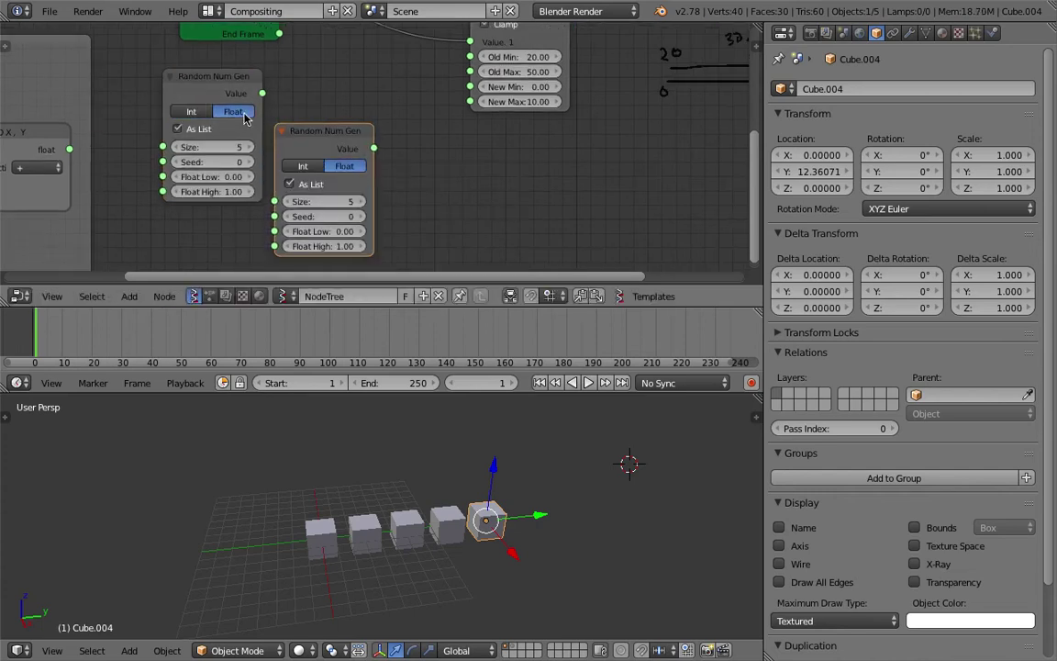
pyautogui.moveTo(302, 134); pyautogui.dragTo(335, 152)
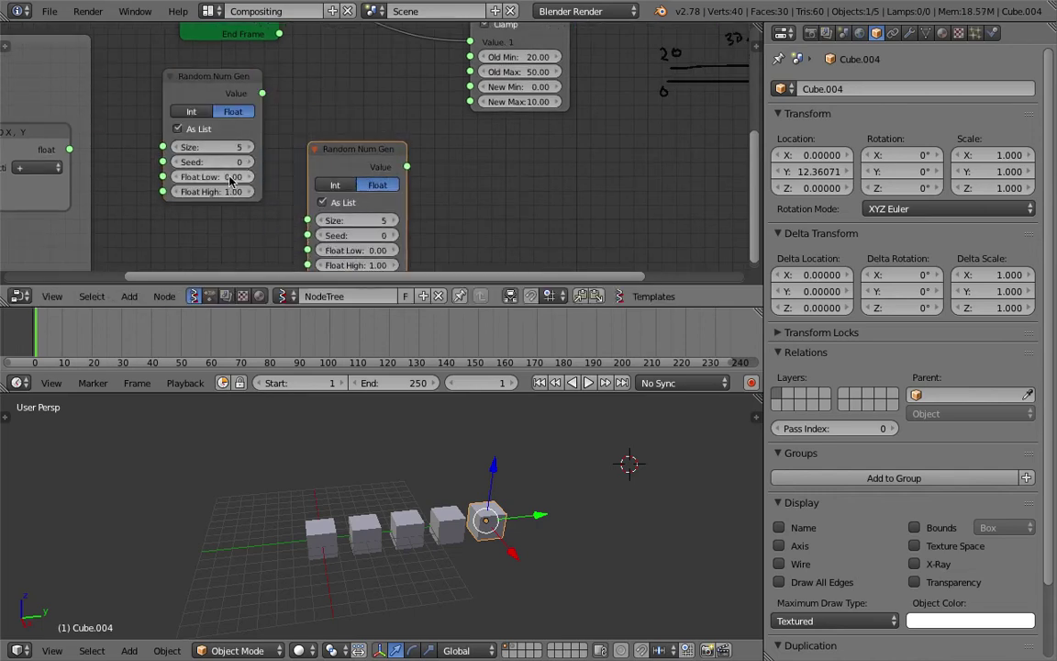
# - Set the first Random Num Gen node's Float Low to 10 and Float High to 30
pyautogui.click(216, 176)
pyautogui.click(295, 144)
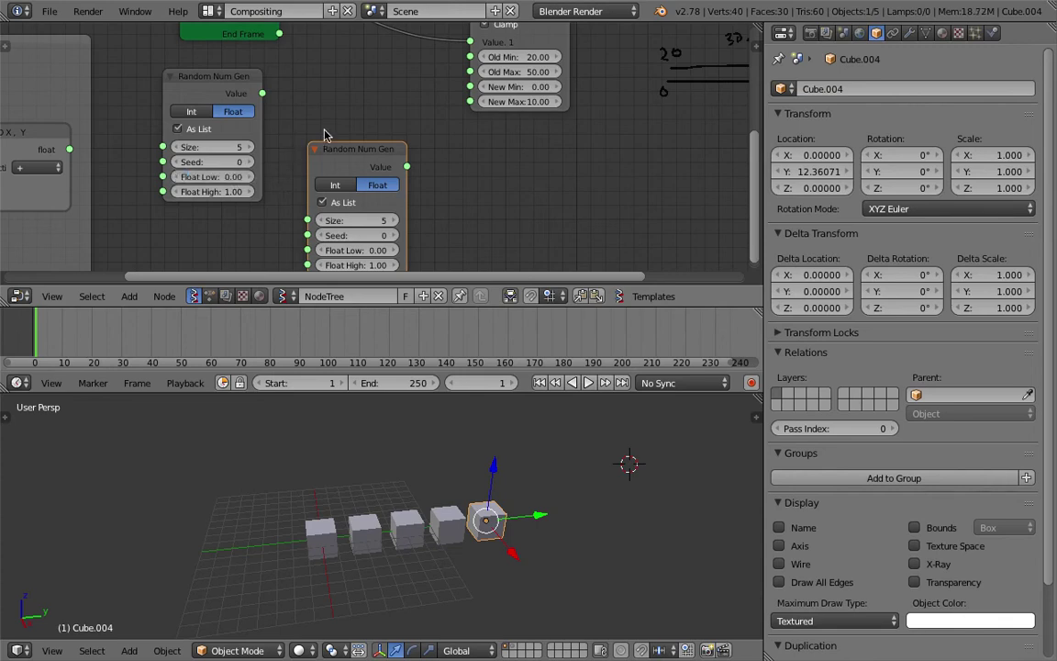
pyautogui.click(228, 177)
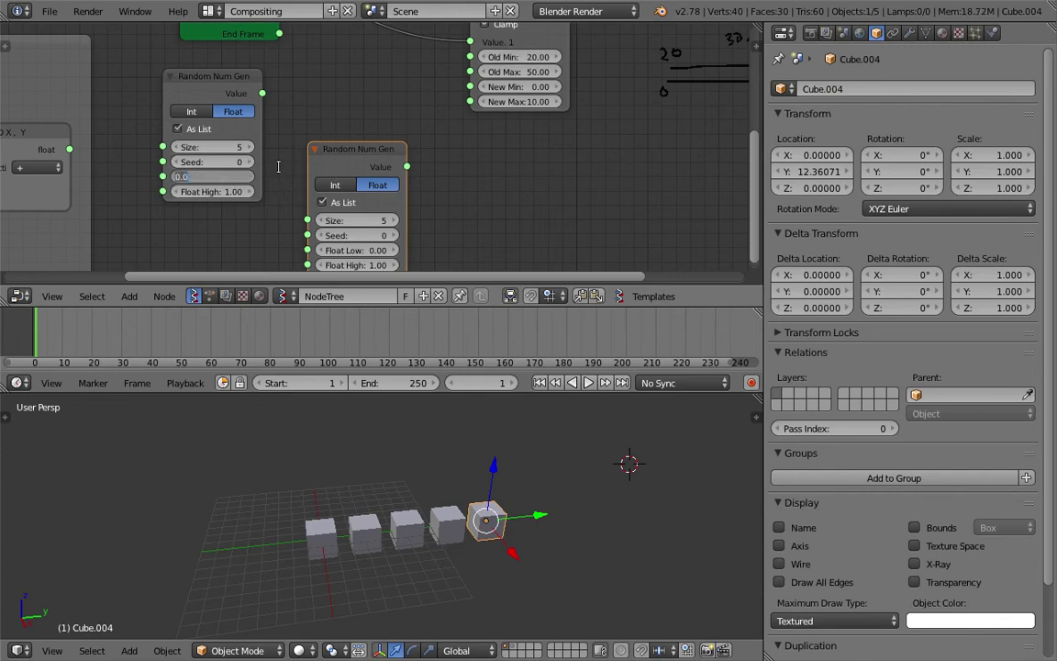
pyautogui.write('10')
pyautogui.press('Tab')
pyautogui.write('30')
pyautogui.press('Return')
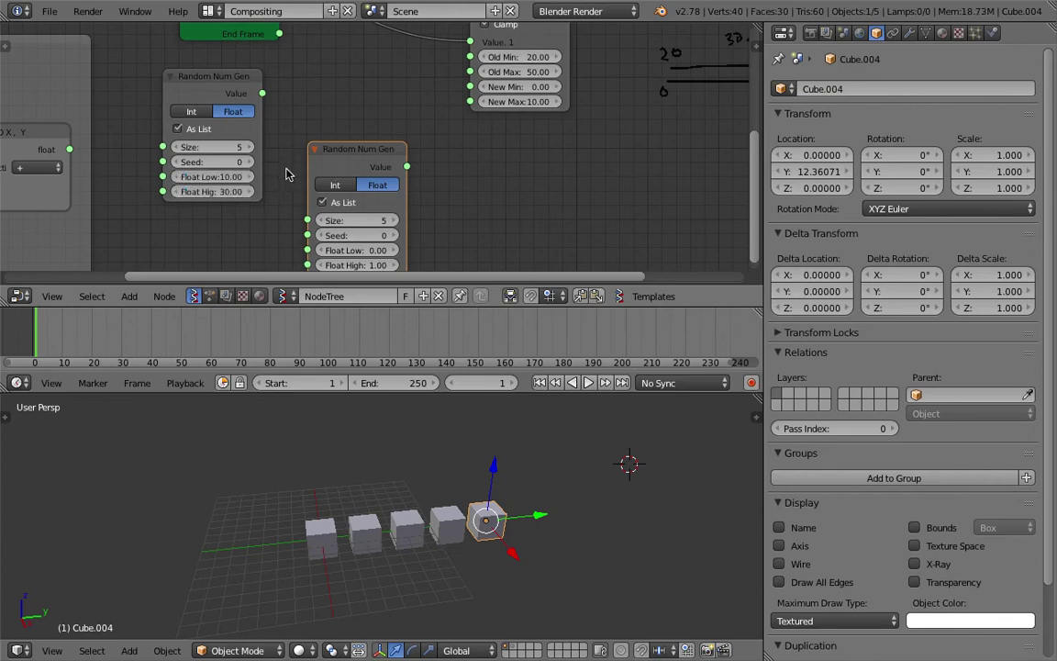
# - Set the second generator's Float Low to 30 and Float High to 60, and link the two generators to Map Range's Old Min and Old Max
pyautogui.scroll(-2, 286, 171)
pyautogui.moveTo(281, 151); pyautogui.dragTo(285, 142, button='middle')
pyautogui.press('Tab')
pyautogui.hotkey('ctrl', 's')
pyautogui.click(362, 227)
pyautogui.moveTo(406, 155); pyautogui.dragTo(286, 94)
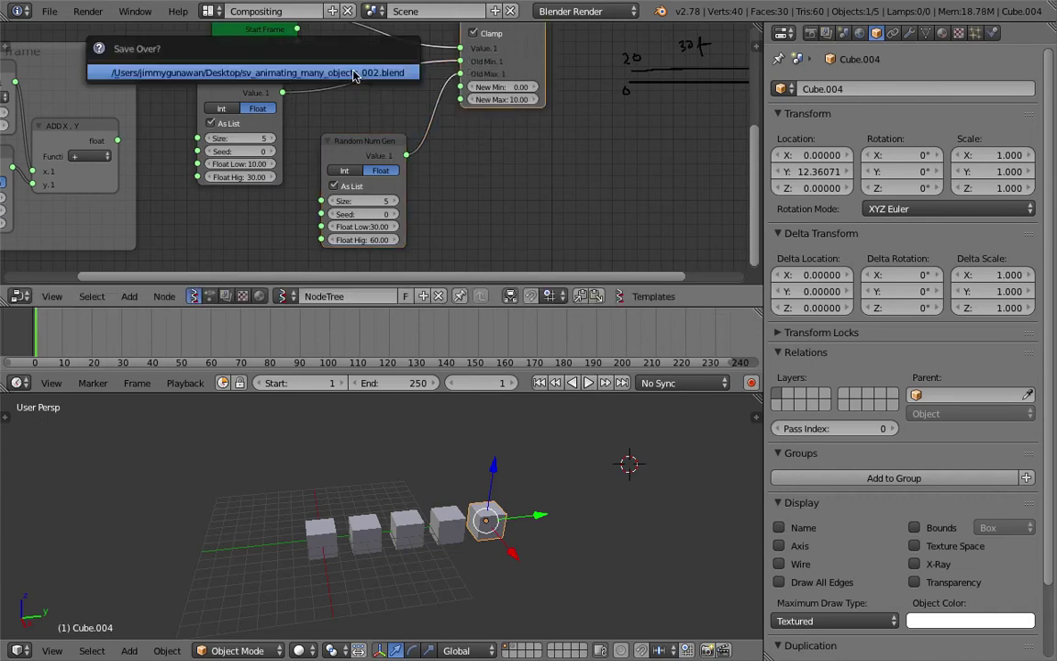
# - Save the file, and shift Vector in and the node it feeds further away from Map Range
pyautogui.moveTo(445, 132); pyautogui.dragTo(319, 162, button='middle')
pyautogui.scroll(-1, 318, 163)
pyautogui.moveTo(437, 170); pyautogui.dragTo(348, 221, button='middle')
pyautogui.hotkey('ctrl', 's')
pyautogui.click(349, 221)
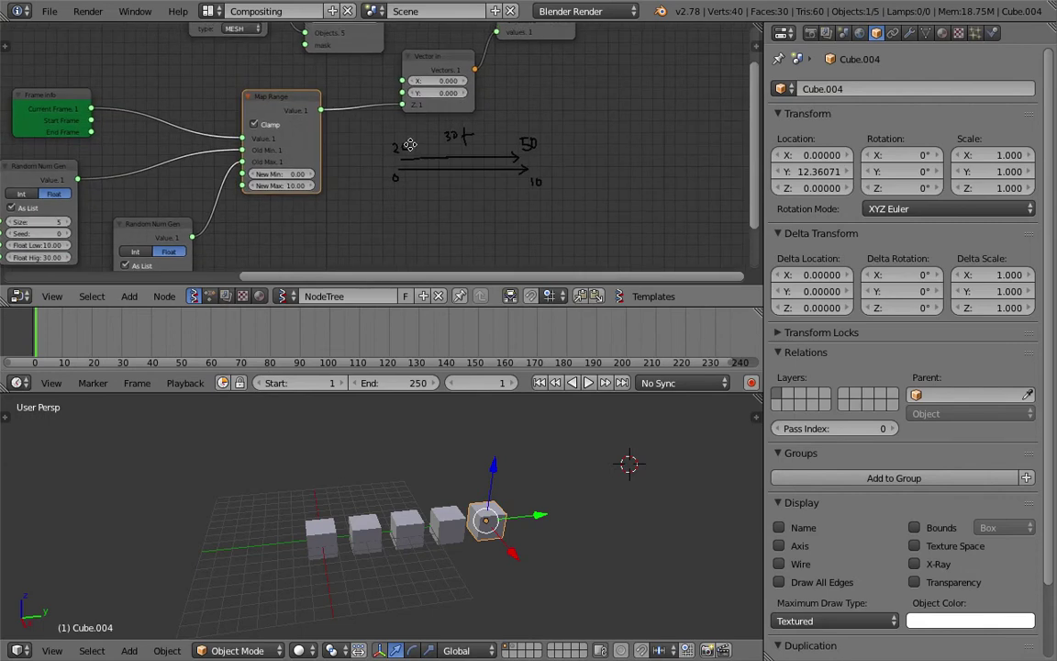
pyautogui.moveTo(410, 145); pyautogui.dragTo(316, 206, button='middle')
pyautogui.moveTo(457, 91); pyautogui.dragTo(511, 81)
pyautogui.moveTo(354, 124); pyautogui.dragTo(401, 109)
pyautogui.moveTo(401, 109); pyautogui.dragTo(404, 69, button='middle')
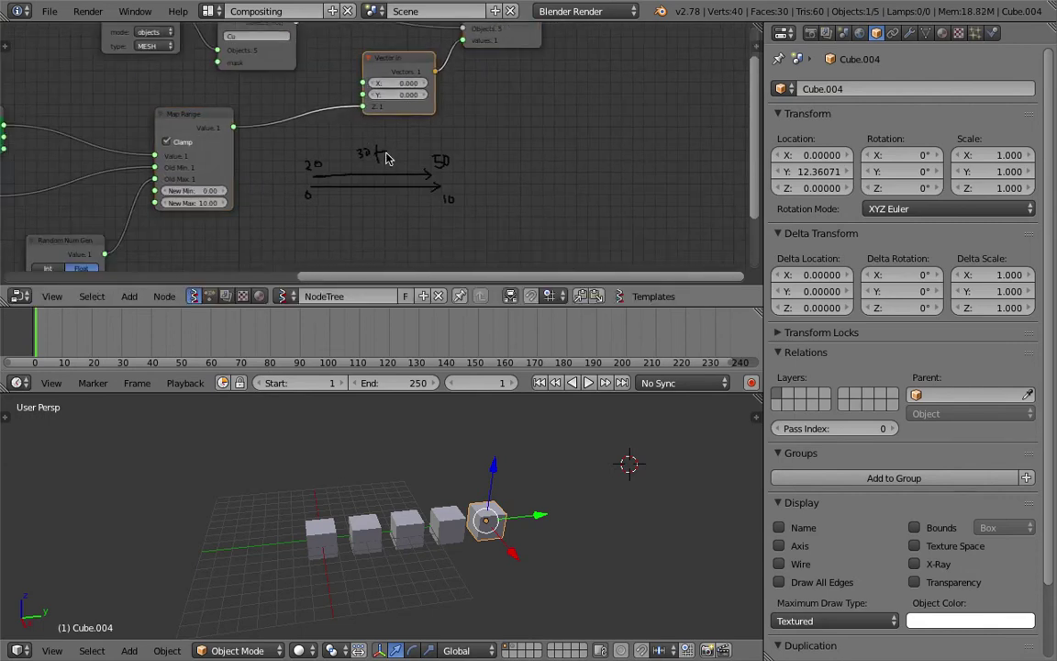
# - Add a Stethoscope node below the arrow sketch and link Map Range's Value output to its Data input
pyautogui.hotkey('shift', 'a')
pyautogui.click(520, 142)
pyautogui.write('stet')
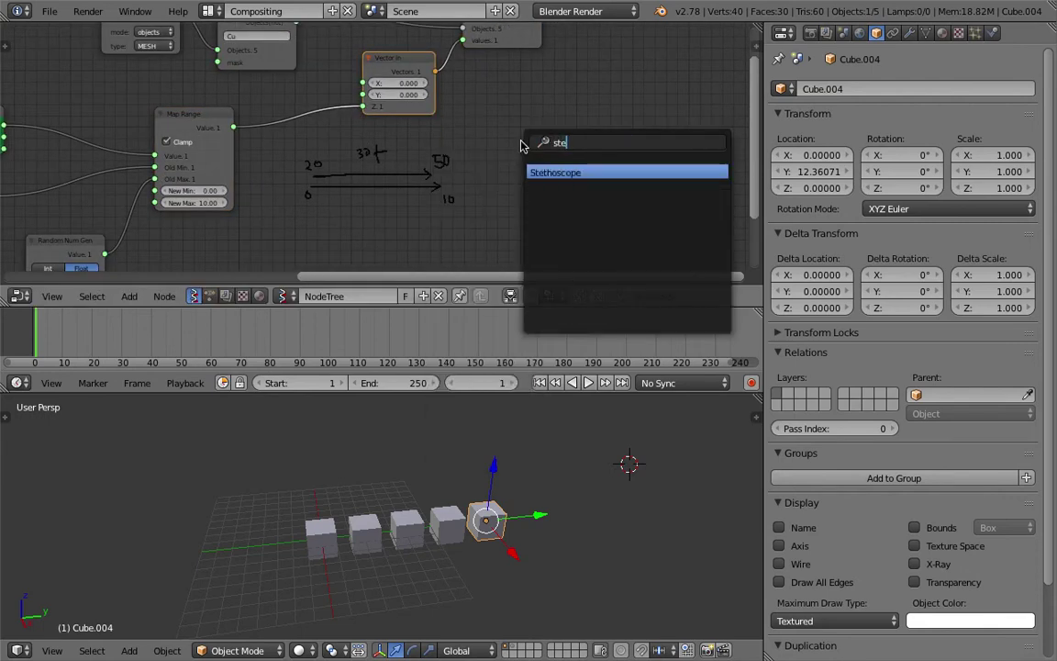
pyautogui.press('Return')
pyautogui.click(324, 214)
pyautogui.moveTo(288, 178); pyautogui.dragTo(323, 134, button='middle')
pyautogui.moveTo(269, 85); pyautogui.dragTo(361, 203)
pyautogui.scroll(4, 480, 155)
pyautogui.moveTo(495, 184); pyautogui.dragTo(523, 185, button='middle')
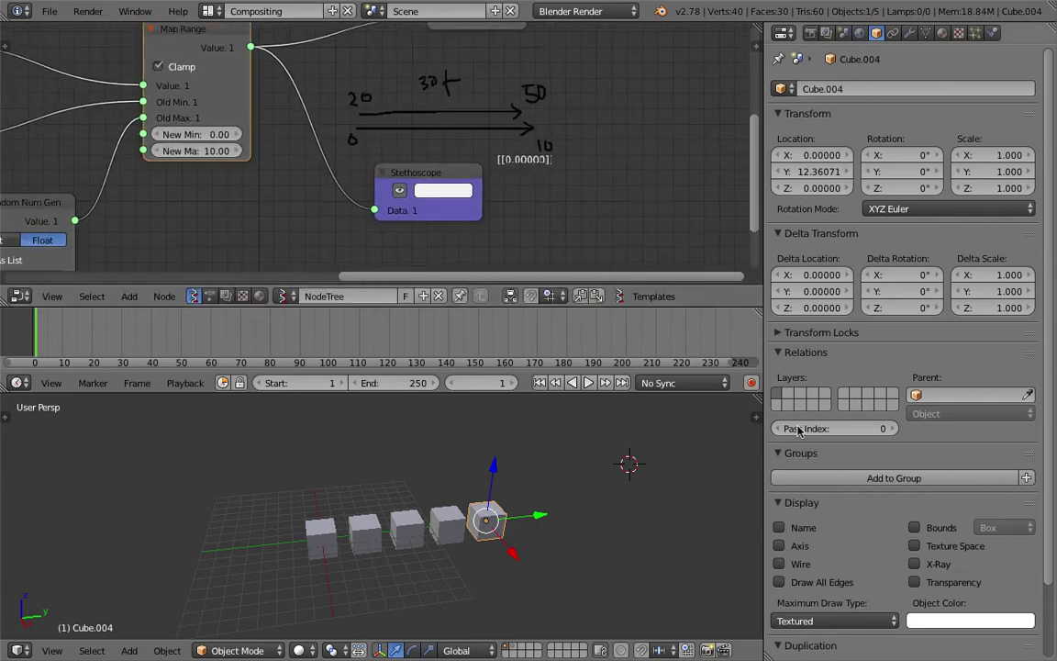
# - Play the animation and scrub back toward the start to check the cubes and the Stethoscope output
pyautogui.hotkey('alt', 'a')
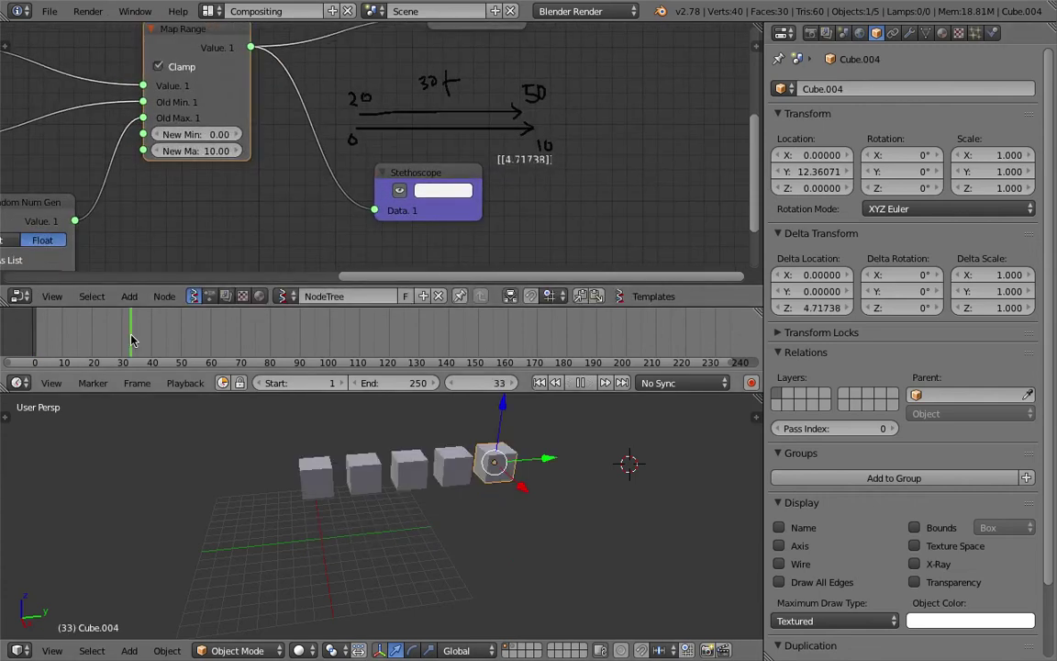
pyautogui.moveTo(136, 332); pyautogui.dragTo(47, 334)
pyautogui.hotkey('alt', 'a')
pyautogui.scroll(-3, 306, 519)
pyautogui.moveTo(309, 483); pyautogui.dragTo(354, 495, button='middle')
# - Save the file and move the timeline to frame 10
pyautogui.moveTo(270, 196); pyautogui.dragTo(411, 174, button='middle')
pyautogui.scroll(-3, 411, 174)
pyautogui.hotkey('ctrl', 's')
pyautogui.click(401, 165)
pyautogui.moveTo(50, 342)
pyautogui.mouseDown()
pyautogui.moveTo(108, 343)
pyautogui.moveTo(62, 340)
pyautogui.mouseUp()
pyautogui.keyDown('shift'); pyautogui.scroll(-1, 236, 137); pyautogui.keyUp('shift')
# - Duplicate the Stethoscope and link the first Random Num Gen node's Value output to the copy
pyautogui.click(241, 163)
pyautogui.click(535, 135)
pyautogui.hotkey('shift', 'd')
pyautogui.click(372, 183)
pyautogui.moveTo(134, 114); pyautogui.dragTo(332, 215)
pyautogui.moveTo(380, 206); pyautogui.dragTo(384, 180, button='middle')
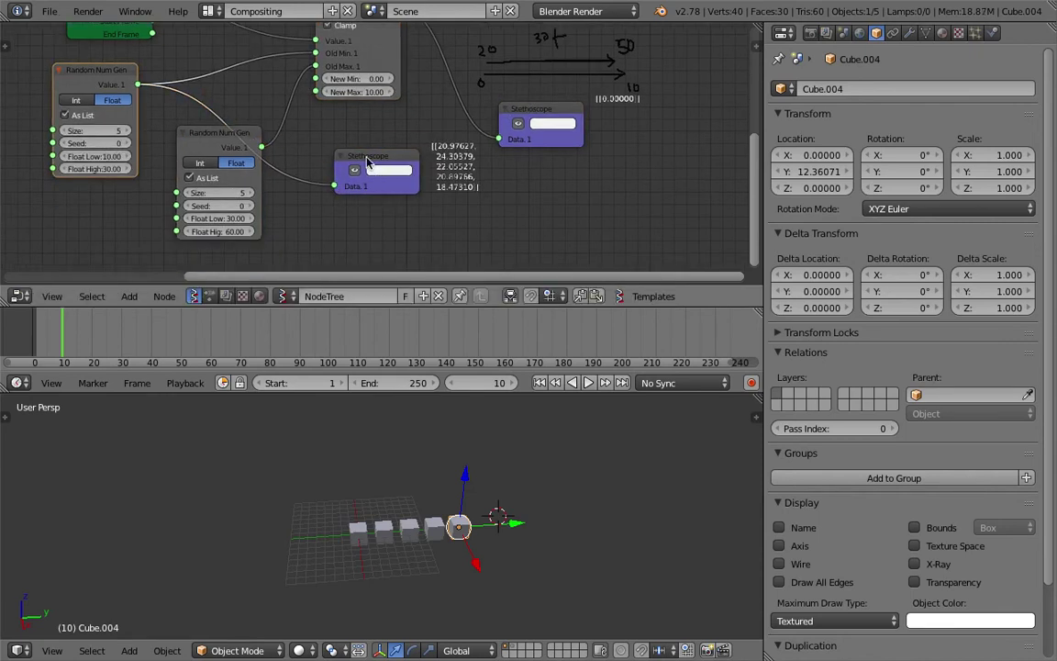
# - Link the second Random Num Gen node to the copied Stethoscope instead, and move that generator partly over the first one
pyautogui.moveTo(367, 162); pyautogui.dragTo(379, 172)
pyautogui.moveTo(247, 148); pyautogui.dragTo(370, 178)
pyautogui.moveTo(210, 154); pyautogui.dragTo(179, 119)
pyautogui.moveTo(370, 172); pyautogui.dragTo(398, 173)
pyautogui.moveTo(166, 115); pyautogui.dragTo(124, 118)
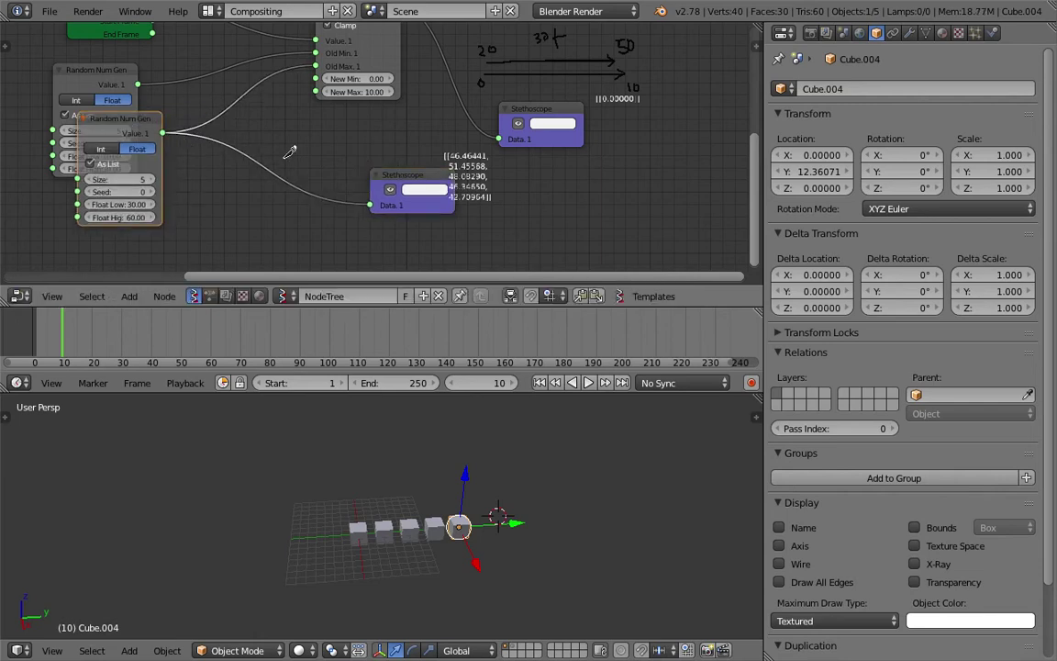
# - Cut the link from the second Random Num Gen node to the copied Stethoscope, and enlarge the node editor area
pyautogui.moveTo(227, 154); pyautogui.dragTo(238, 191, button='middle')
pyautogui.scroll(-1, 239, 195)
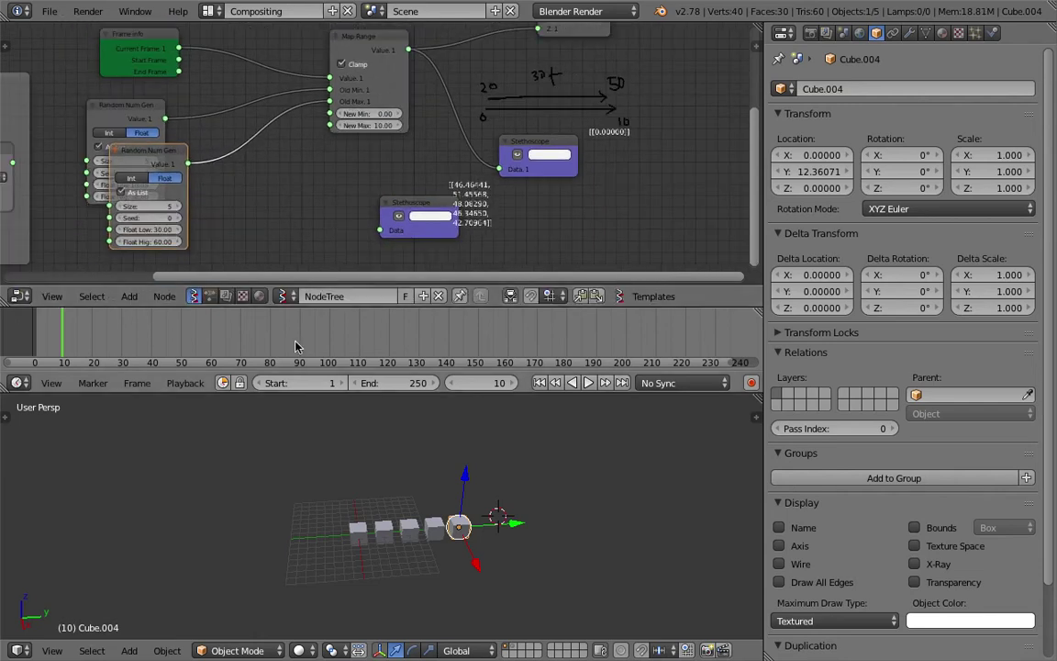
pyautogui.moveTo(301, 394); pyautogui.dragTo(301, 459)
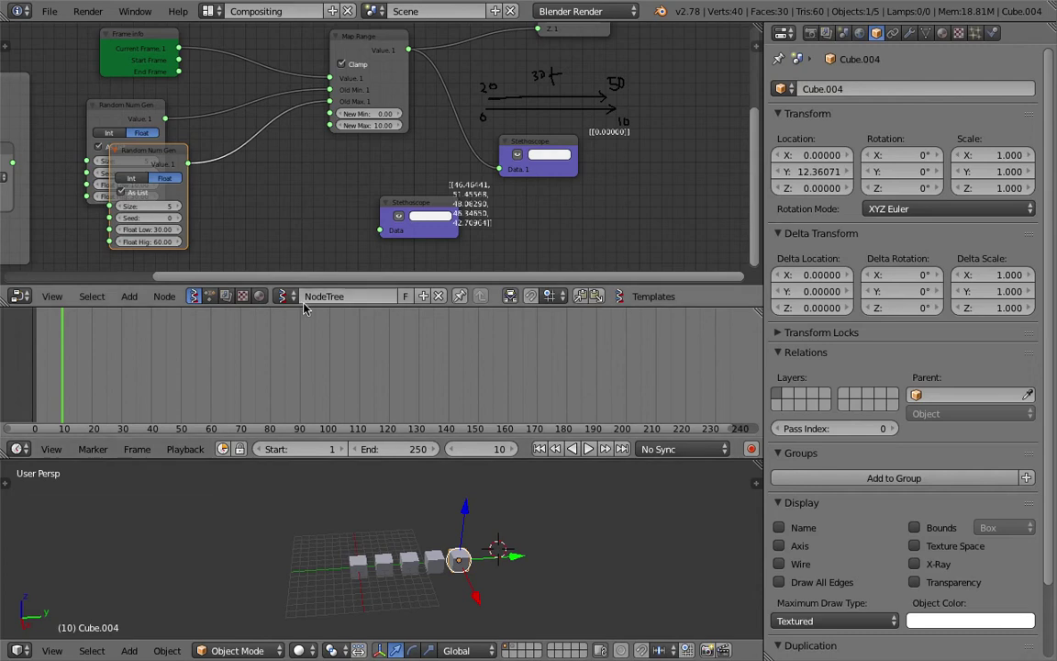
pyautogui.moveTo(306, 306); pyautogui.dragTo(307, 359)
# - Move Frame info away from Map Range to make room between them, and save the file
pyautogui.click(149, 71)
pyautogui.scroll(2, 149, 71)
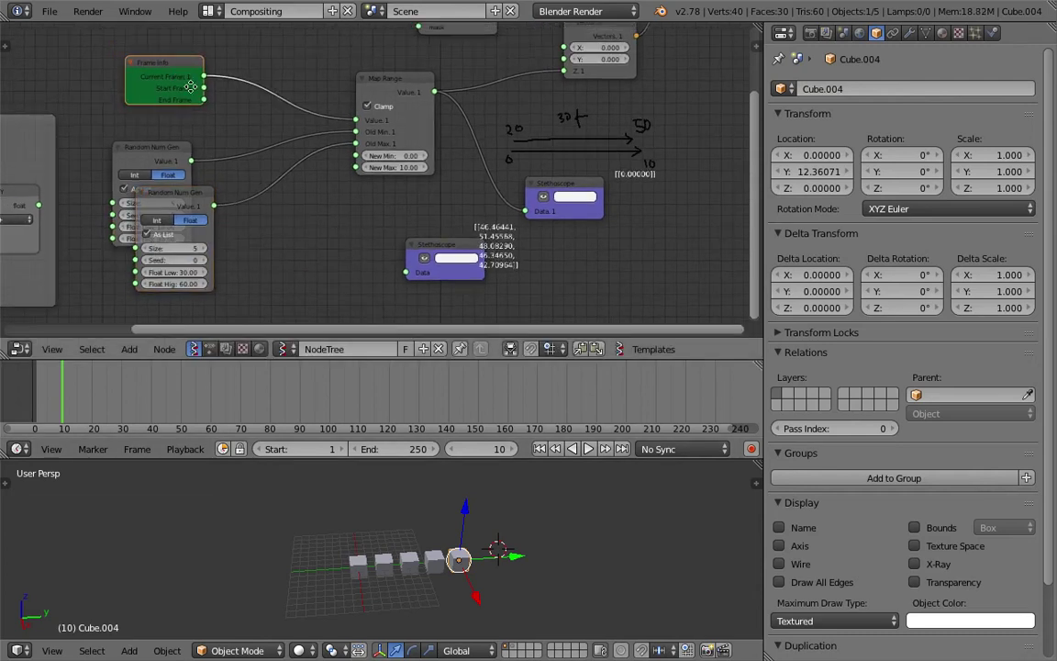
pyautogui.moveTo(145, 77); pyautogui.dragTo(128, 73)
pyautogui.hotkey('ctrl', 's')
pyautogui.click(132, 71)
pyautogui.moveTo(272, 83); pyautogui.dragTo(282, 94, button='middle')
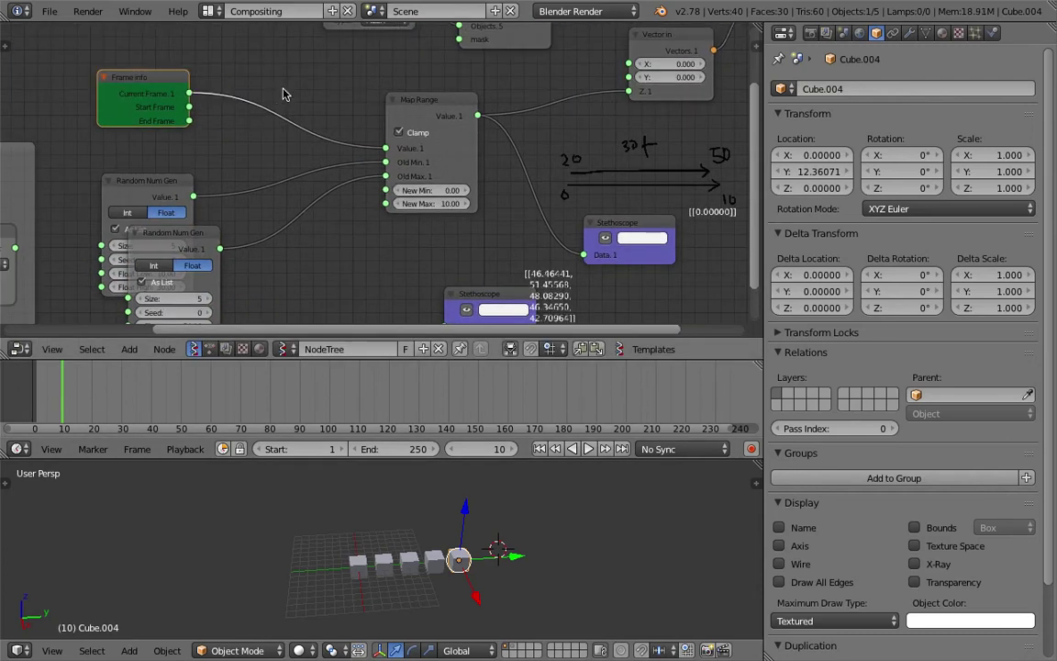
# - Add a List Repeater node into the link between Frame info and Map Range
pyautogui.hotkey('shift', 'a')
pyautogui.click(282, 93)
pyautogui.write('repea')
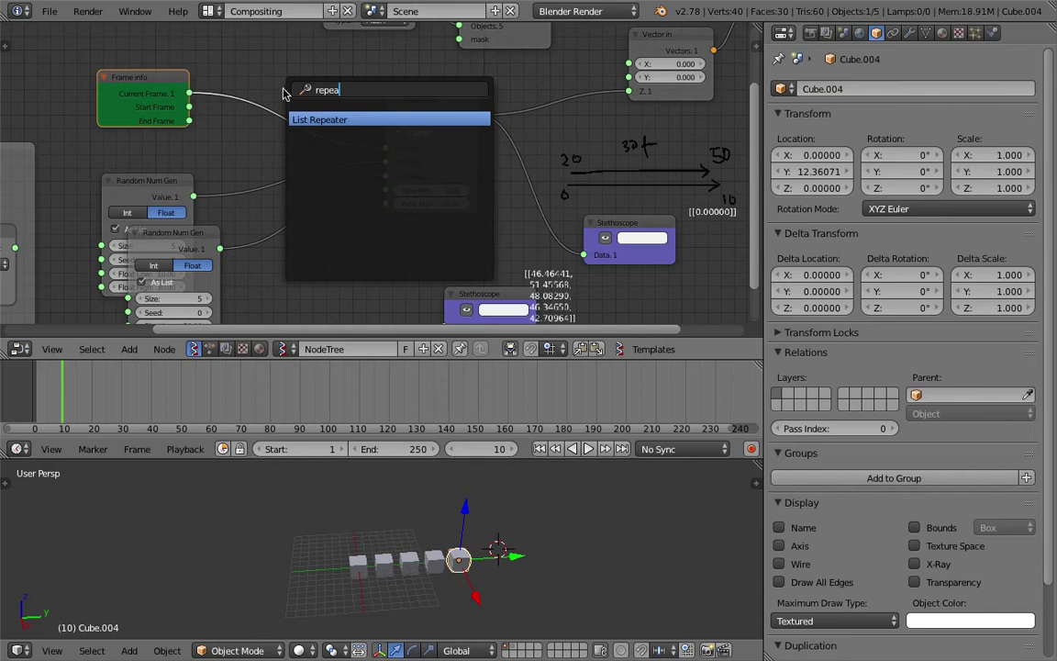
pyautogui.press('Return')
pyautogui.click(244, 80)
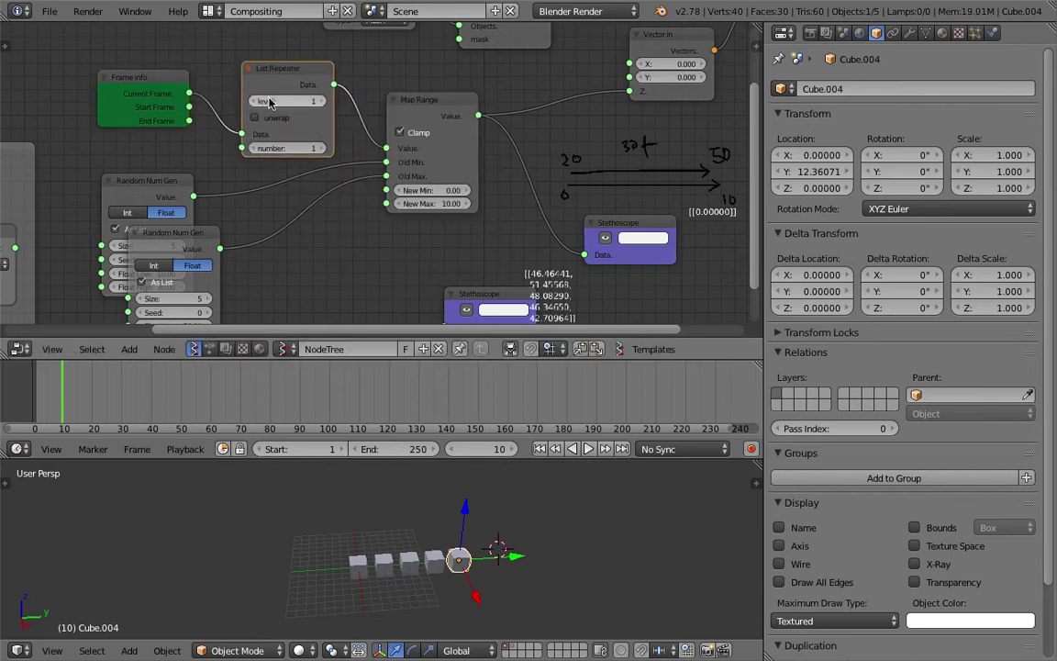
# - Enable unwrap and set number to 5 on the List Repeater, and save the file
pyautogui.hotkey('ctrl', 's')
pyautogui.click(270, 169)
pyautogui.click(272, 121)
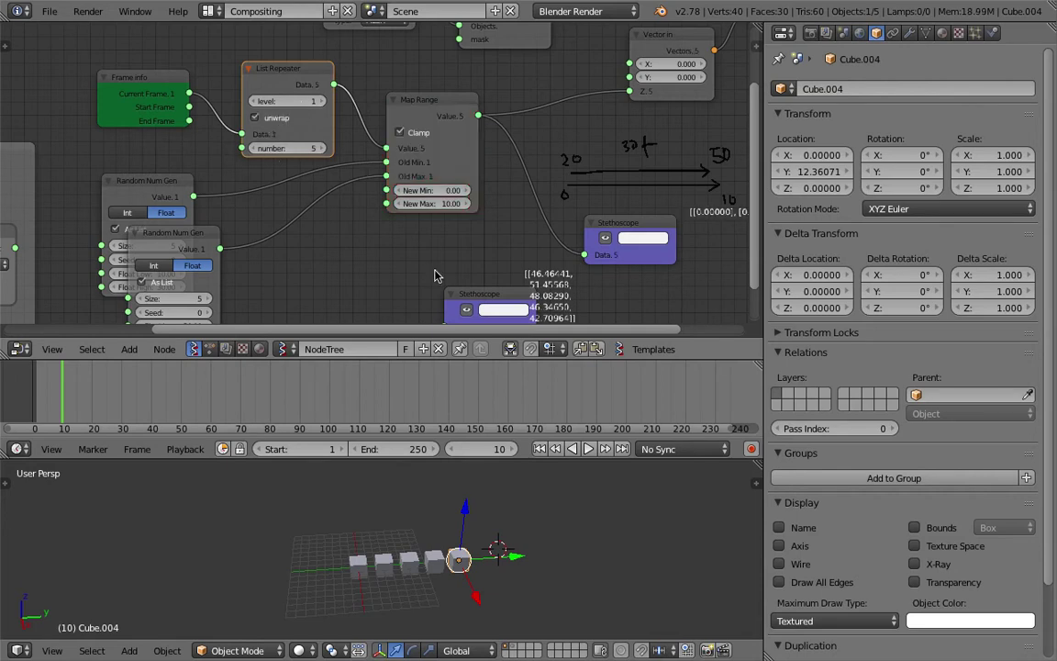
pyautogui.moveTo(434, 276); pyautogui.dragTo(412, 246, button='middle')
pyautogui.hotkey('ctrl', 's')
pyautogui.click(410, 211)
# - Scrub the timeline to frame 19 and reposition the Stethoscope linked to Map Range to examine its values
pyautogui.scroll(-1, 410, 212)
pyautogui.moveTo(496, 212); pyautogui.dragTo(319, 212, button='middle')
pyautogui.moveTo(385, 220); pyautogui.dragTo(450, 209, button='middle')
pyautogui.moveTo(75, 396)
pyautogui.mouseDown()
pyautogui.moveTo(151, 395)
pyautogui.moveTo(158, 383)
pyautogui.moveTo(90, 383)
pyautogui.mouseUp()
pyautogui.moveTo(373, 181); pyautogui.dragTo(338, 242, button='middle')
pyautogui.moveTo(429, 248)
pyautogui.mouseDown()
pyautogui.moveTo(453, 234)
pyautogui.moveTo(443, 237)
pyautogui.mouseUp()
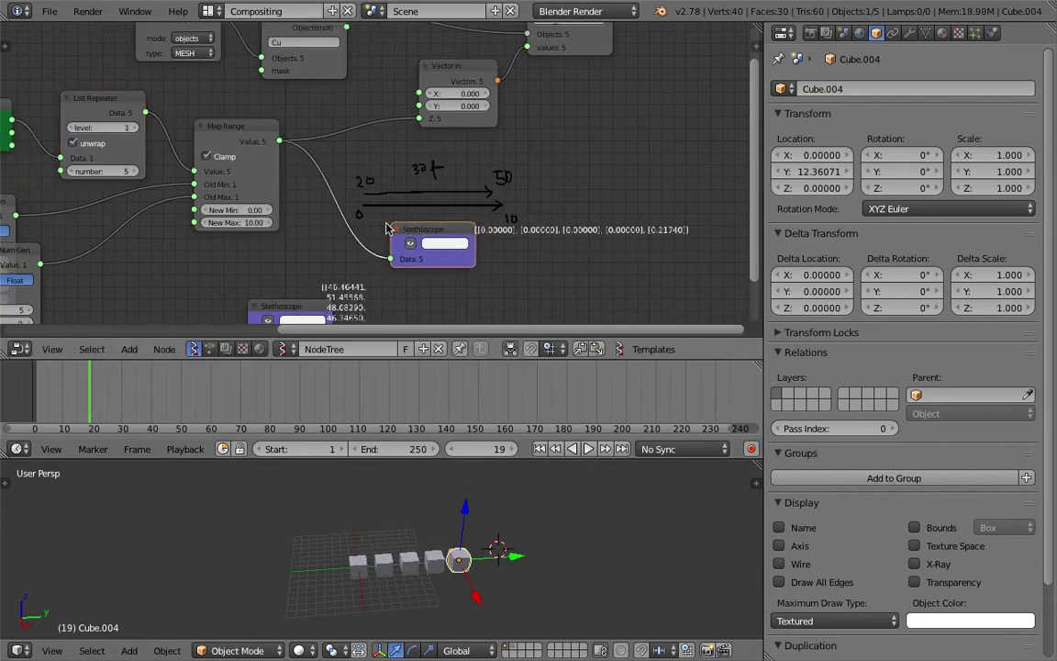
pyautogui.moveTo(396, 234); pyautogui.dragTo(444, 184, button='middle')
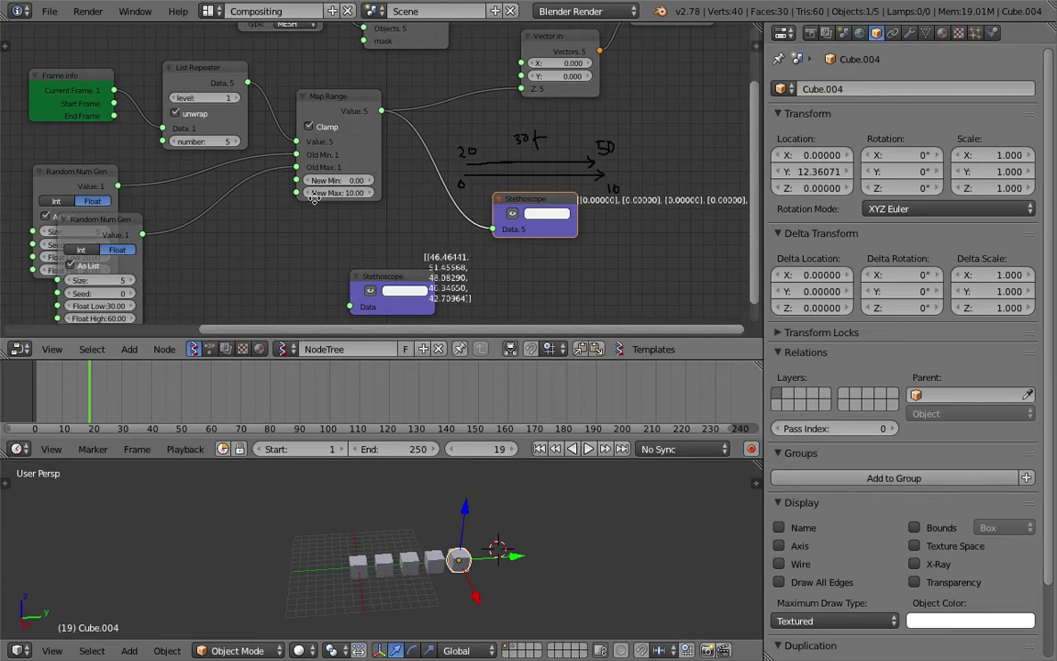
# - Play the animation and scrub the timeline to frame 34 to examine the cubes' movement and the Map Range values
pyautogui.moveTo(314, 199); pyautogui.dragTo(344, 179, button='middle')
pyautogui.hotkey('alt', 'a')
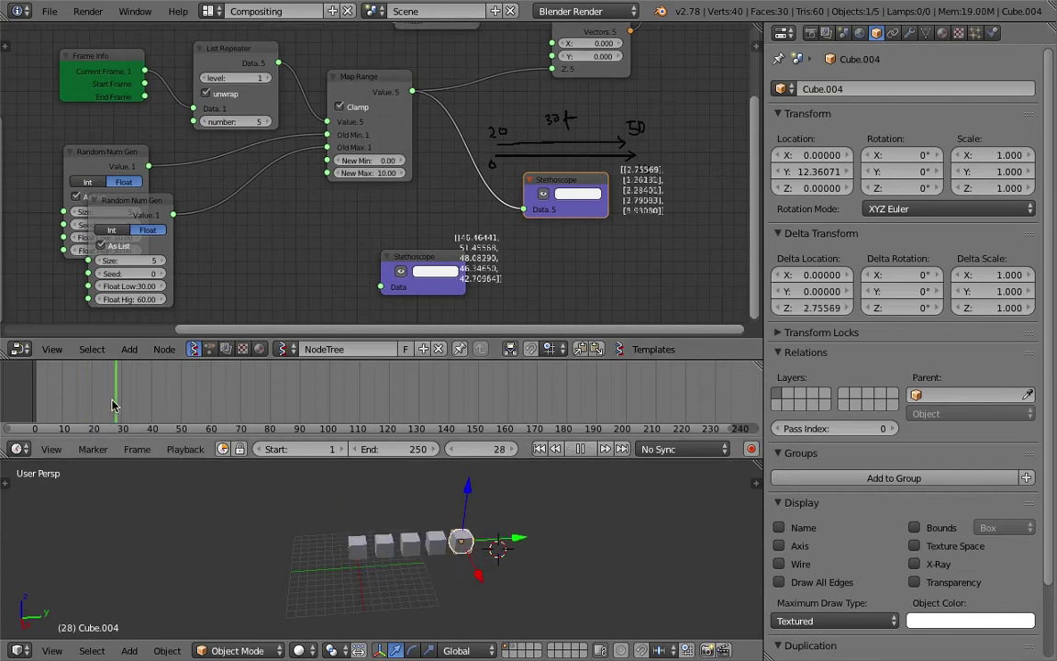
pyautogui.moveTo(102, 401); pyautogui.dragTo(149, 387)
pyautogui.hotkey('alt', 'a')
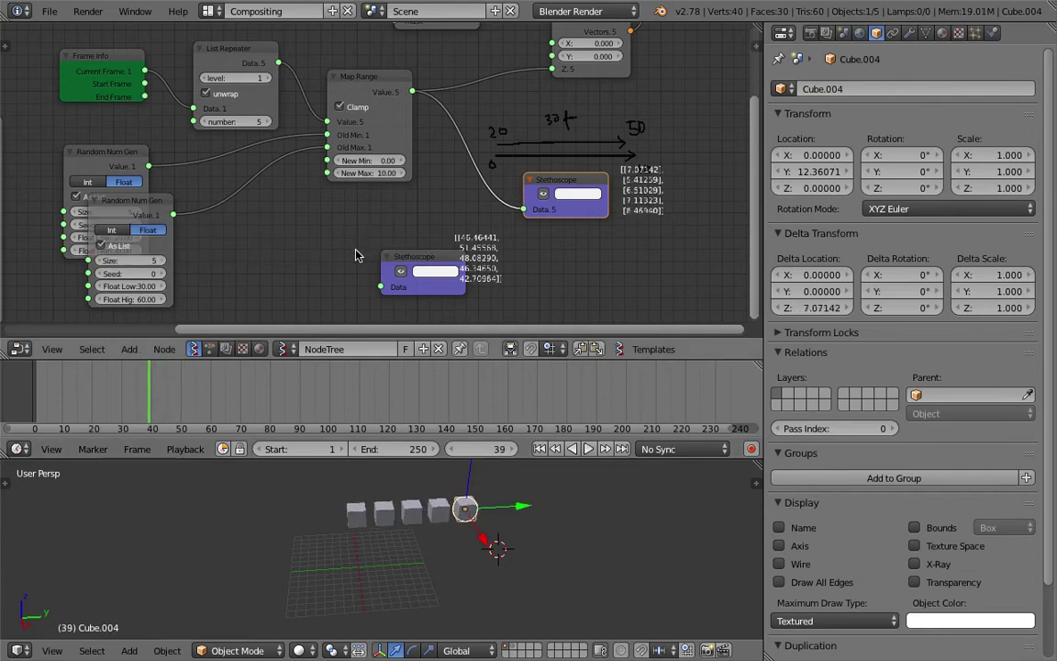
pyautogui.moveTo(147, 393)
pyautogui.mouseDown()
pyautogui.moveTo(89, 395)
pyautogui.moveTo(135, 394)
pyautogui.mouseUp()
# - Save the file and move the second Random Num Gen node clear of the first one
pyautogui.moveTo(196, 209); pyautogui.dragTo(247, 130, button='middle')
pyautogui.hotkey('ctrl', 's')
pyautogui.click(230, 157)
pyautogui.moveTo(197, 131); pyautogui.dragTo(274, 183)
# - Try levels 2, 1 and 0 on the List Repeater with unwrap on and off, playing the animation to compare the outputs
pyautogui.moveTo(275, 154); pyautogui.dragTo(295, 224, button='middle')
pyautogui.click(333, 102)
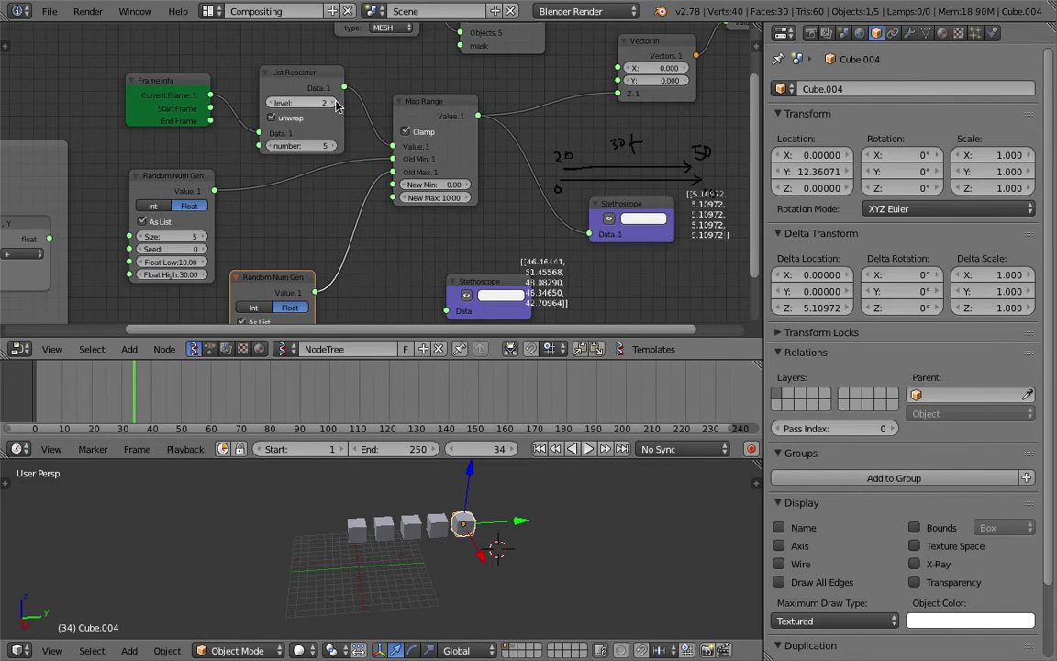
pyautogui.click(270, 103)
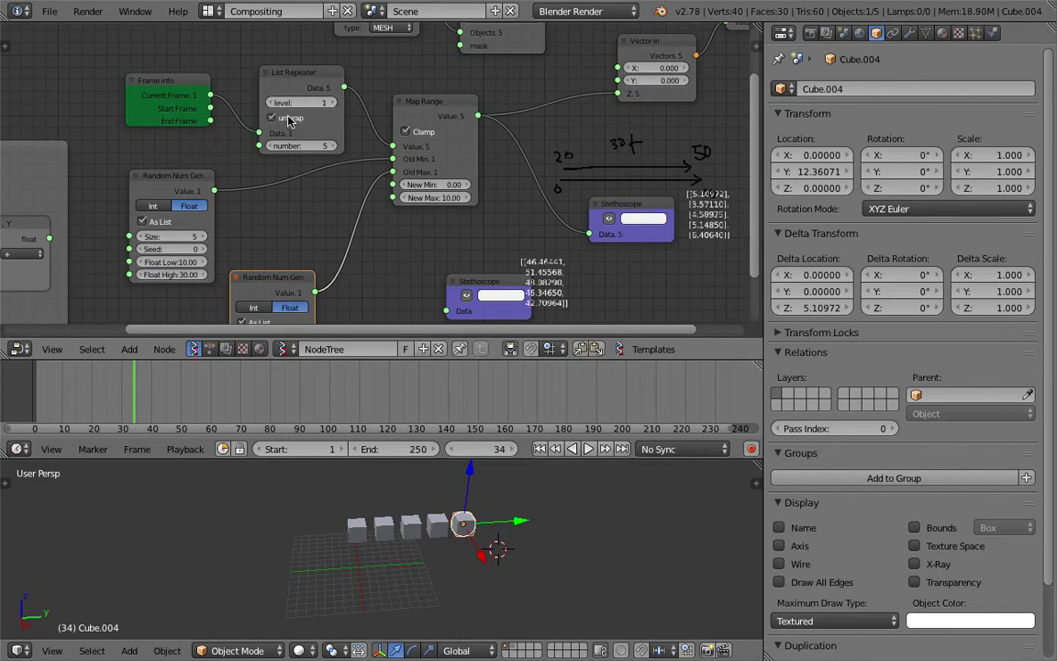
pyautogui.click(271, 121)
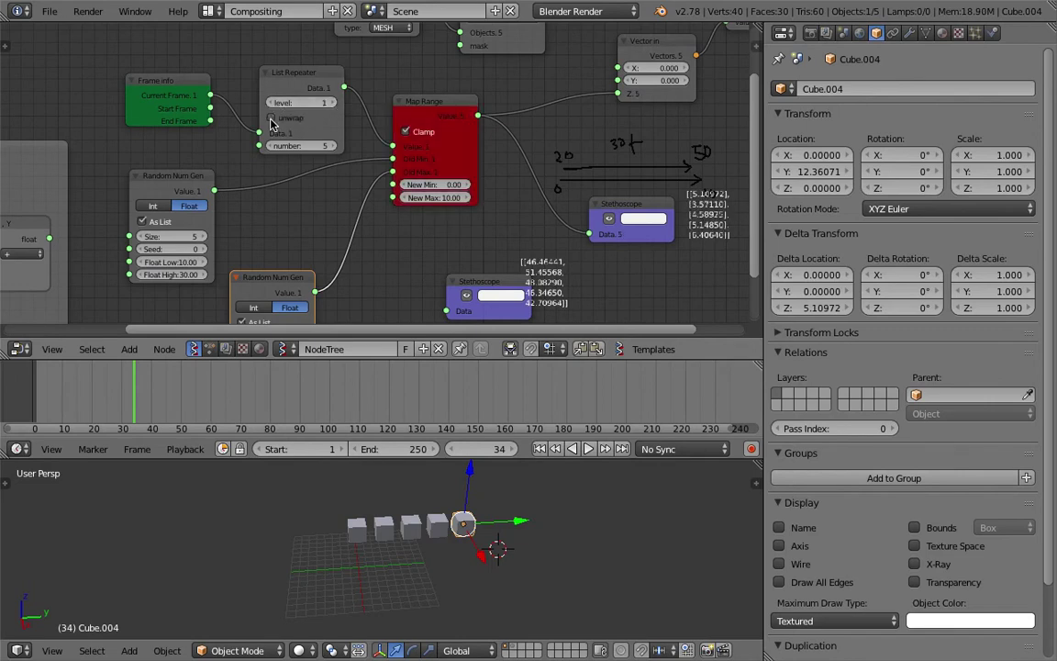
pyautogui.click(271, 119)
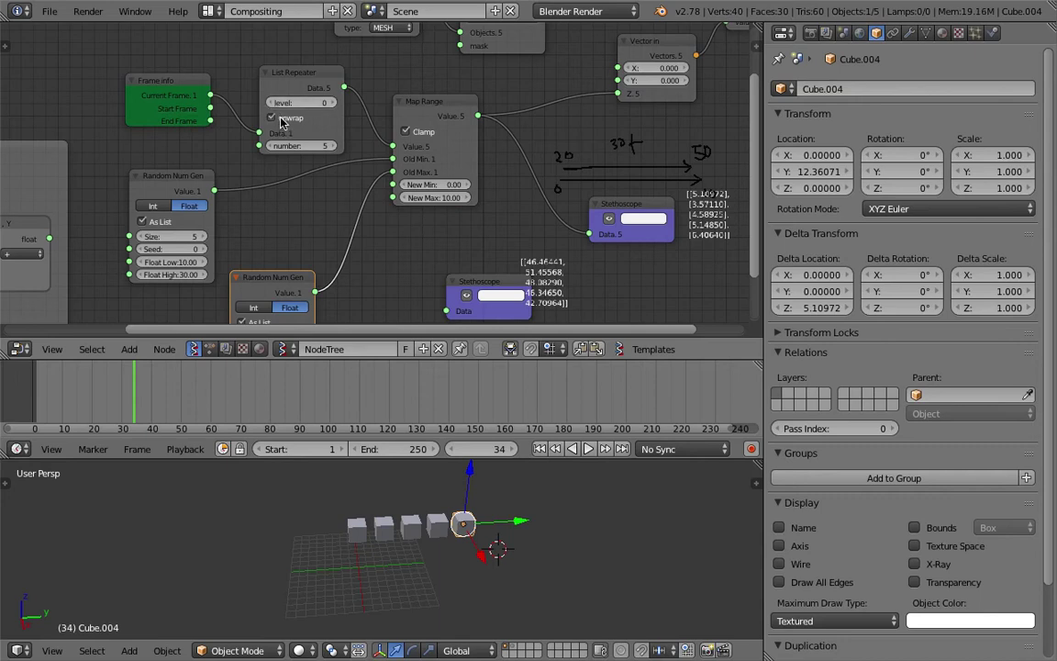
pyautogui.click(272, 119)
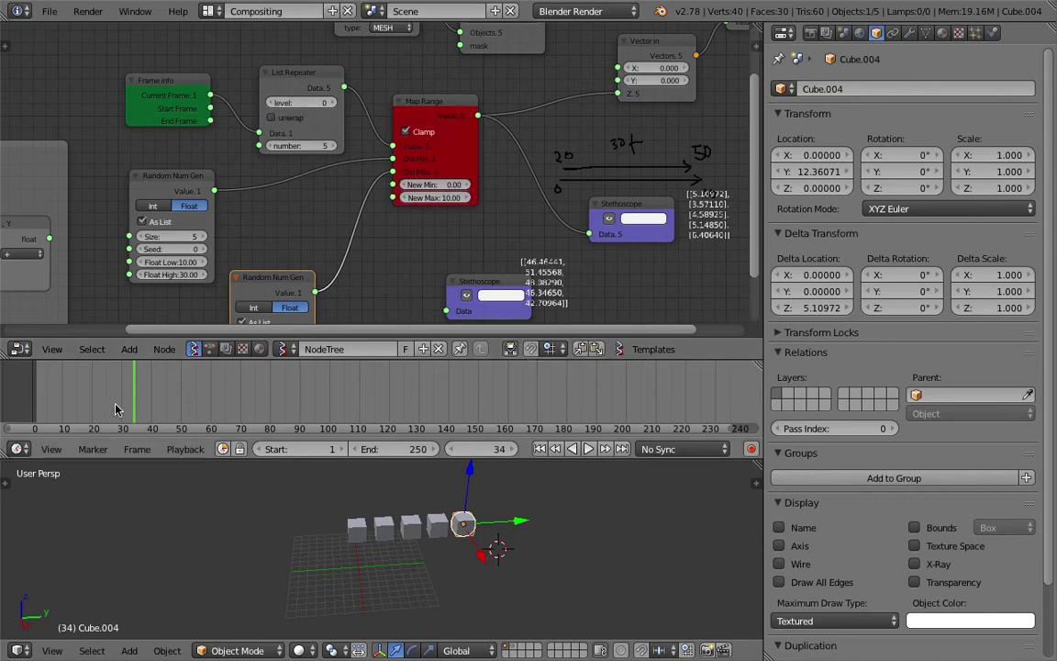
pyautogui.moveTo(116, 409); pyautogui.dragTo(101, 409)
pyautogui.click(292, 119)
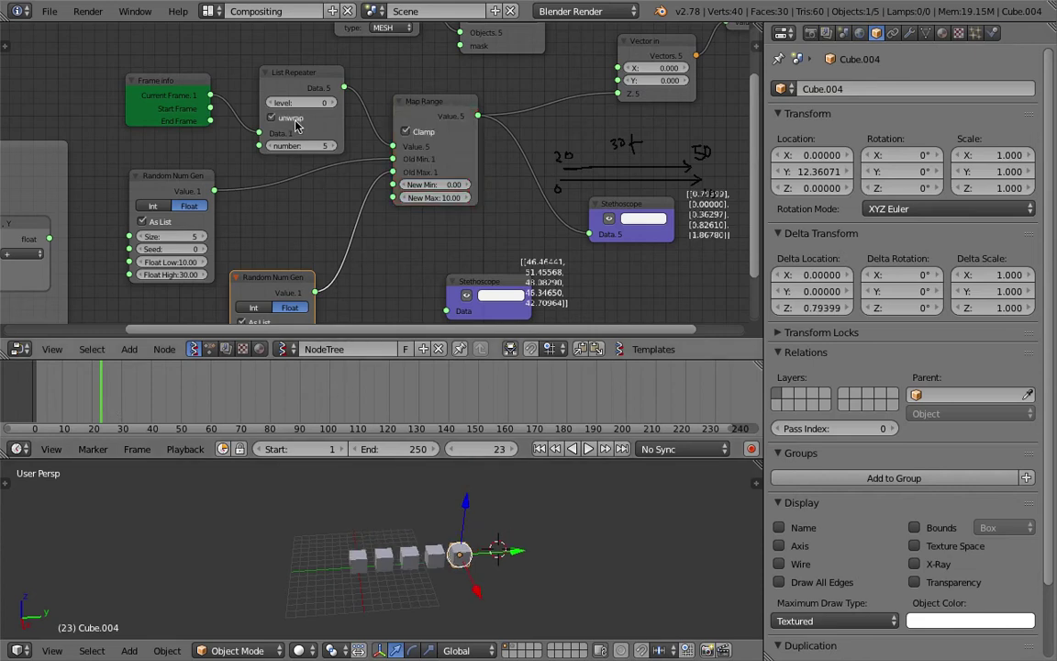
pyautogui.hotkey('alt', 'a')
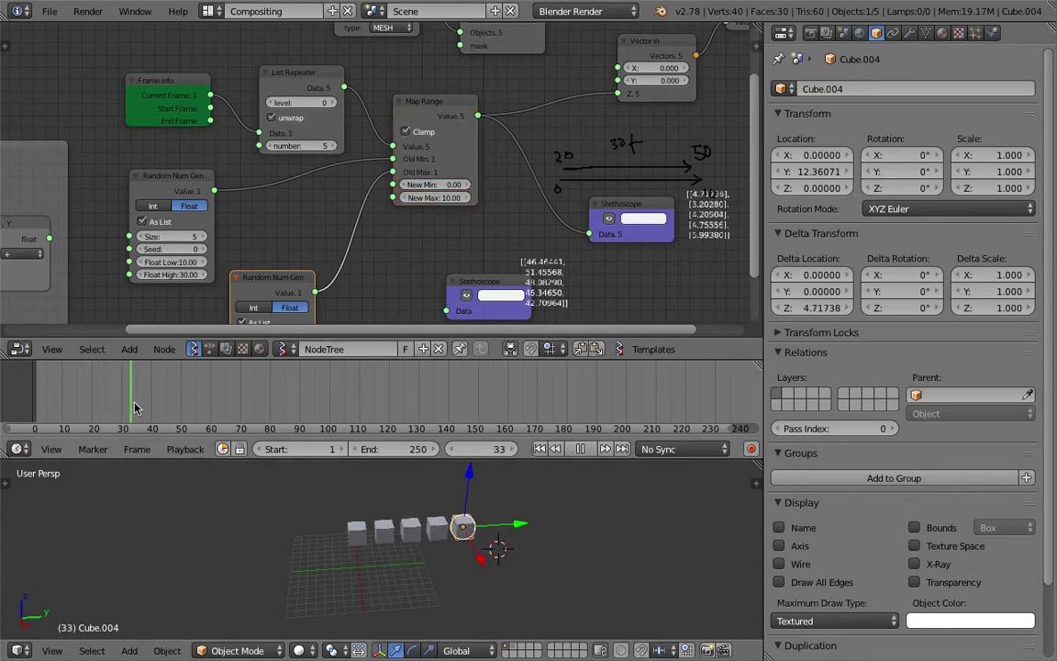
pyautogui.moveTo(182, 406); pyautogui.dragTo(139, 401)
# - Link the first Random Num Gen's value to the unconnected Stethoscope and place that Stethoscope below Map Range
pyautogui.moveTo(321, 267); pyautogui.dragTo(315, 247, button='middle')
pyautogui.moveTo(249, 204); pyautogui.dragTo(253, 176, button='middle')
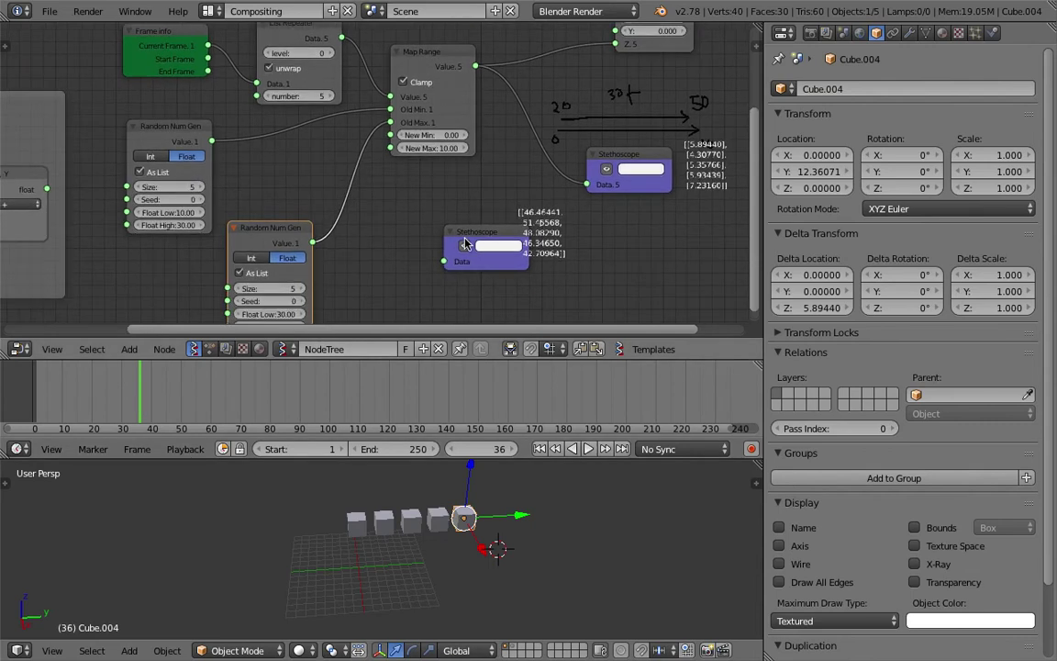
pyautogui.moveTo(469, 239); pyautogui.dragTo(450, 245)
pyautogui.moveTo(212, 141); pyautogui.dragTo(426, 267)
pyautogui.moveTo(456, 236); pyautogui.dragTo(425, 202)
pyautogui.scroll(1, 523, 227)
pyautogui.moveTo(521, 228); pyautogui.dragTo(510, 218, button='middle')
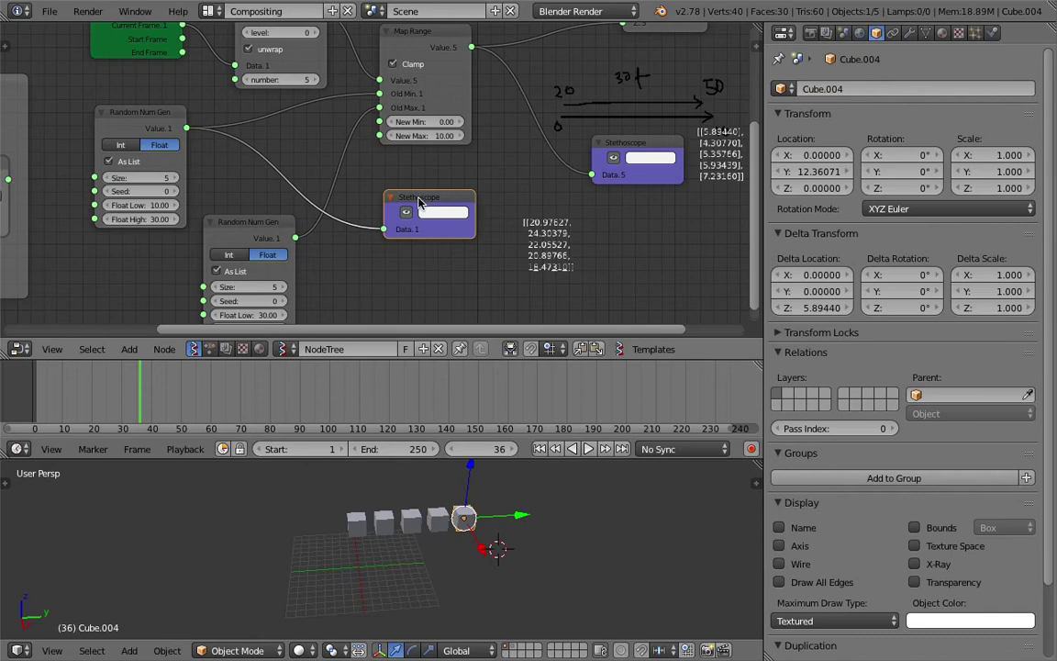
# - Duplicate the Stethoscope and link the copy to the second Random Num Gen's value to examine its list
pyautogui.hotkey('shift', 'd')
pyautogui.moveTo(298, 241); pyautogui.dragTo(459, 293)
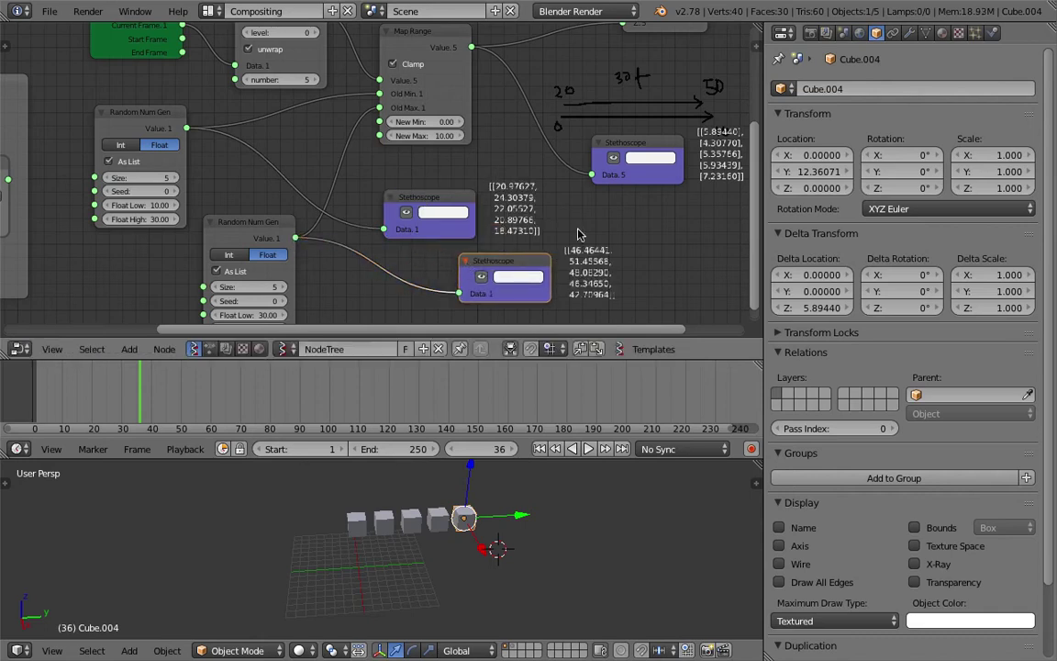
pyautogui.scroll(3, 424, 159)
pyautogui.scroll(1, 474, 181)
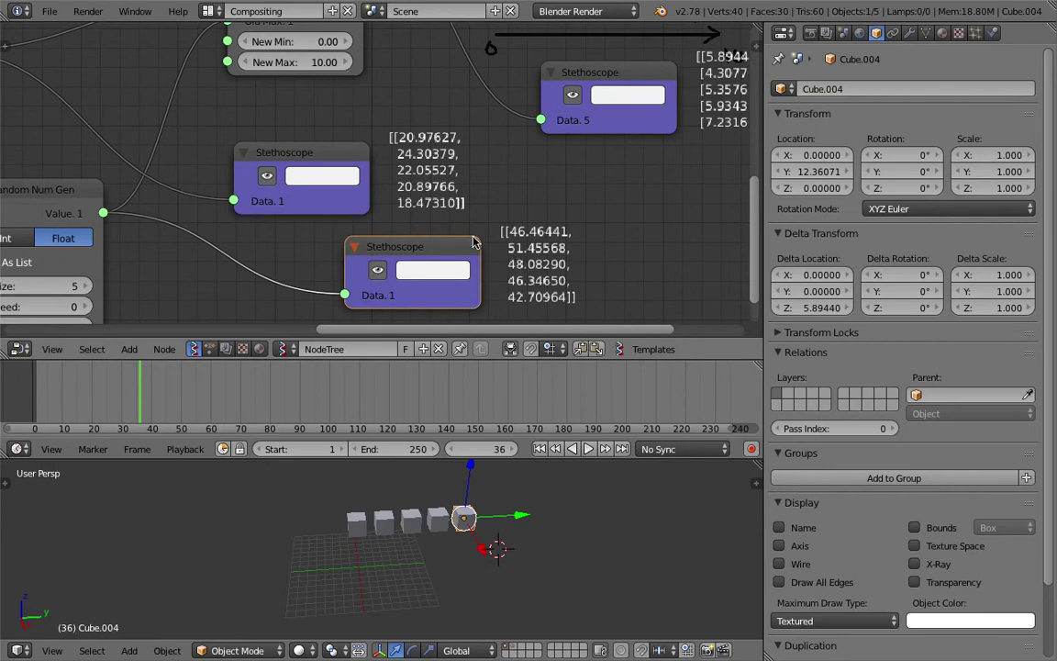
pyautogui.scroll(-3, 424, 225)
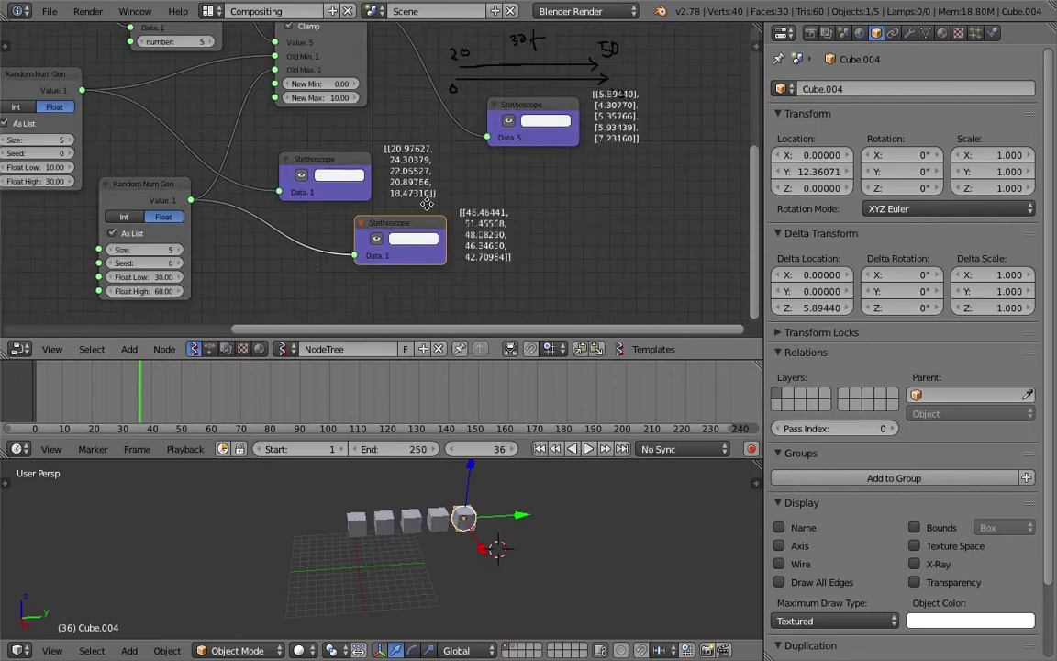
# - Set the second Random Num Gen's seed to 30 and save the file
pyautogui.moveTo(429, 508); pyautogui.dragTo(438, 500, button='middle')
pyautogui.scroll(3, 439, 502)
pyautogui.hotkey('ctrl', 's')
pyautogui.click(434, 509)
pyautogui.scroll(-1, 233, 270)
pyautogui.moveTo(233, 271); pyautogui.dragTo(241, 236, button='middle')
pyautogui.moveTo(229, 247); pyautogui.dragTo(273, 248)
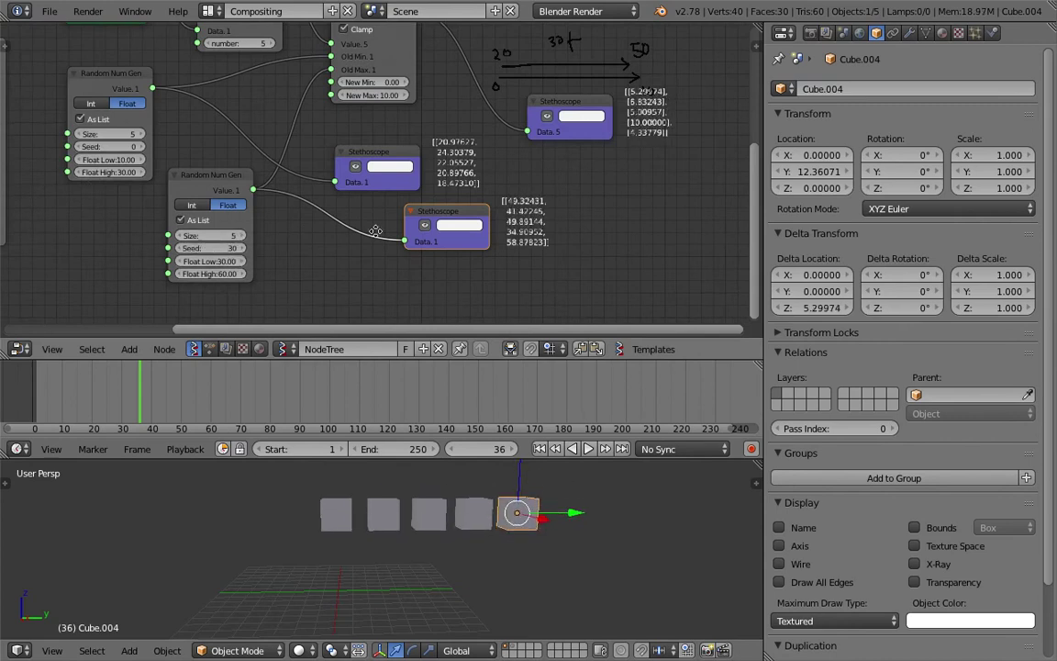
pyautogui.moveTo(375, 232); pyautogui.dragTo(331, 266, button='middle')
pyautogui.scroll(4, 425, 237)
pyautogui.hotkey('ctrl', 's')
pyautogui.click(466, 237)
# - Space out the Map Range, Vector in and Object ID Set MK2 nodes, and save the file
pyautogui.scroll(-3, 466, 237)
pyautogui.moveTo(454, 178); pyautogui.dragTo(450, 241, button='middle')
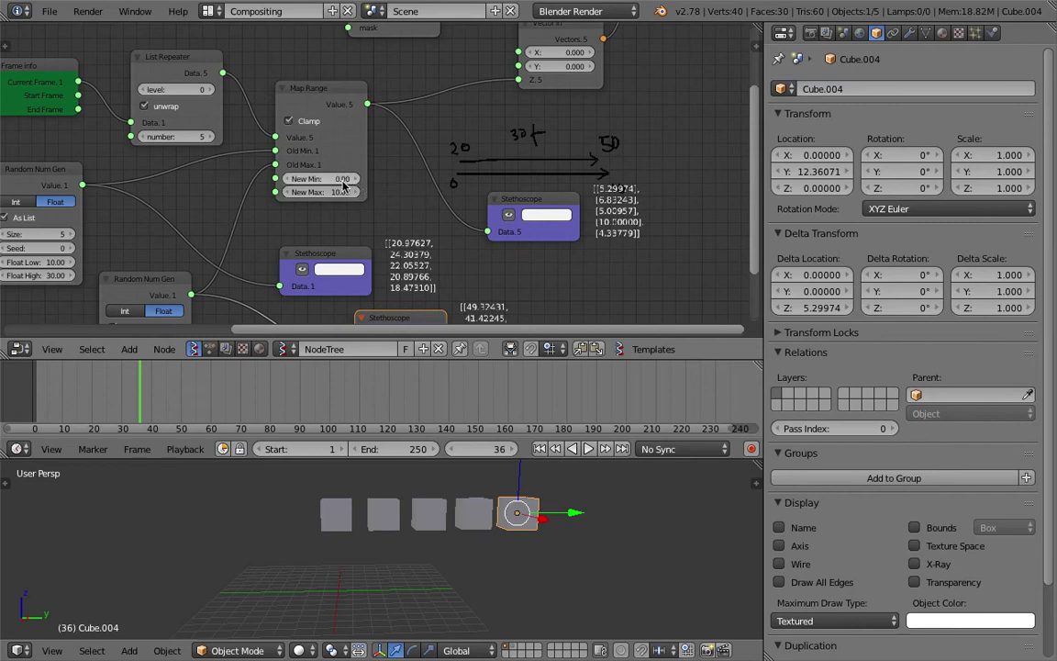
pyautogui.moveTo(336, 184); pyautogui.dragTo(351, 186)
pyautogui.press('Return')
pyautogui.moveTo(383, 203)
pyautogui.mouseDown(button='middle')
pyautogui.moveTo(397, 202)
pyautogui.moveTo(377, 214)
pyautogui.mouseUp(button='middle')
pyautogui.moveTo(386, 115); pyautogui.dragTo(448, 105)
pyautogui.scroll(-2, 419, 172)
pyautogui.moveTo(420, 172); pyautogui.dragTo(356, 154, button='middle')
pyautogui.moveTo(484, 61); pyautogui.dragTo(499, 56)
pyautogui.moveTo(491, 160); pyautogui.dragTo(474, 199, button='middle')
pyautogui.moveTo(602, 70); pyautogui.dragTo(643, 67)
pyautogui.moveTo(604, 130); pyautogui.dragTo(591, 95, button='middle')
pyautogui.hotkey('ctrl', 's')
pyautogui.click(592, 92)
# - Set the second Random Num Gen's Float Low to 72.42 and Float High to 102.42
pyautogui.keyDown('shift'); pyautogui.scroll(-3, 456, 110); pyautogui.keyUp('shift')
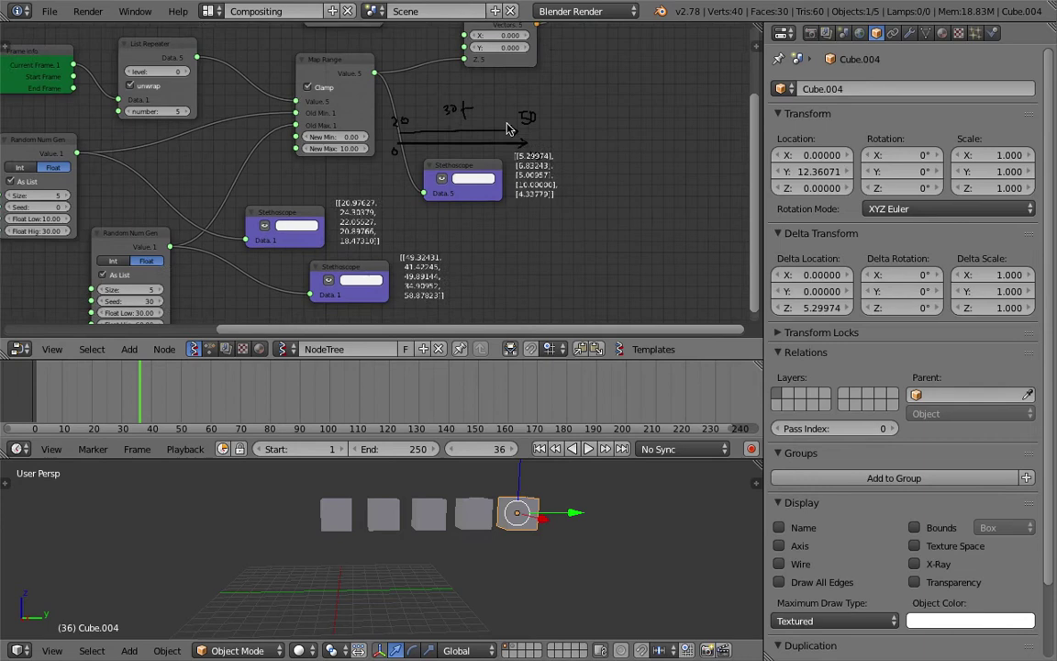
pyautogui.keyDown('ctrl'); pyautogui.hscroll(-1, 231, 268); pyautogui.keyUp('ctrl')
pyautogui.moveTo(156, 264); pyautogui.dragTo(245, 239, button='middle')
pyautogui.moveTo(245, 233); pyautogui.dragTo(280, 244)
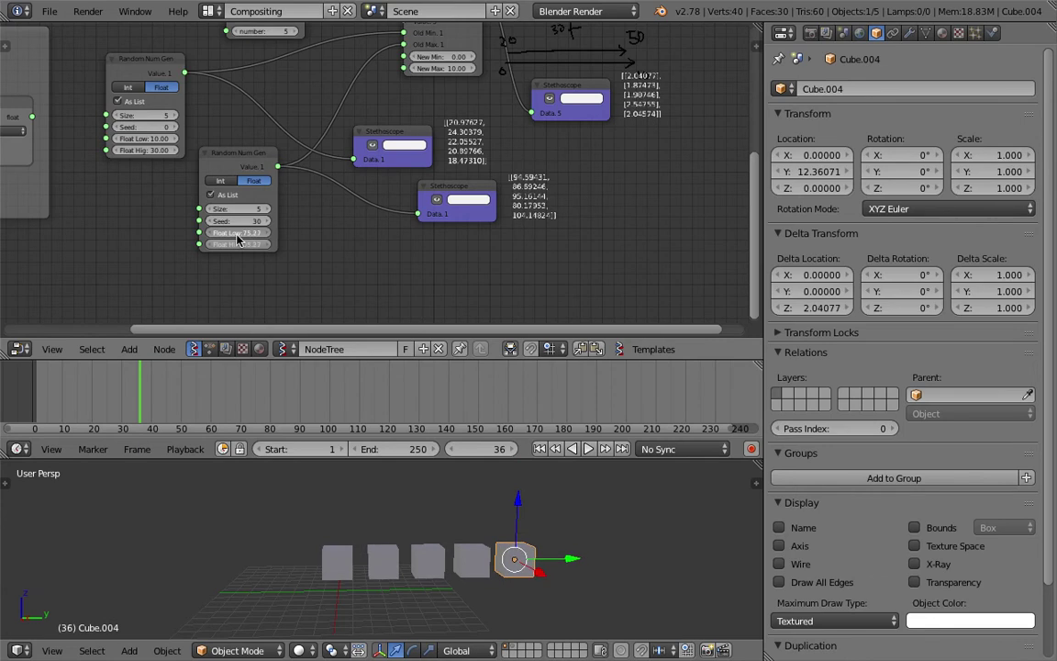
# - Scrub and play the animation up to frame 86 to watch how the cubes rise
pyautogui.moveTo(77, 398); pyautogui.dragTo(129, 405)
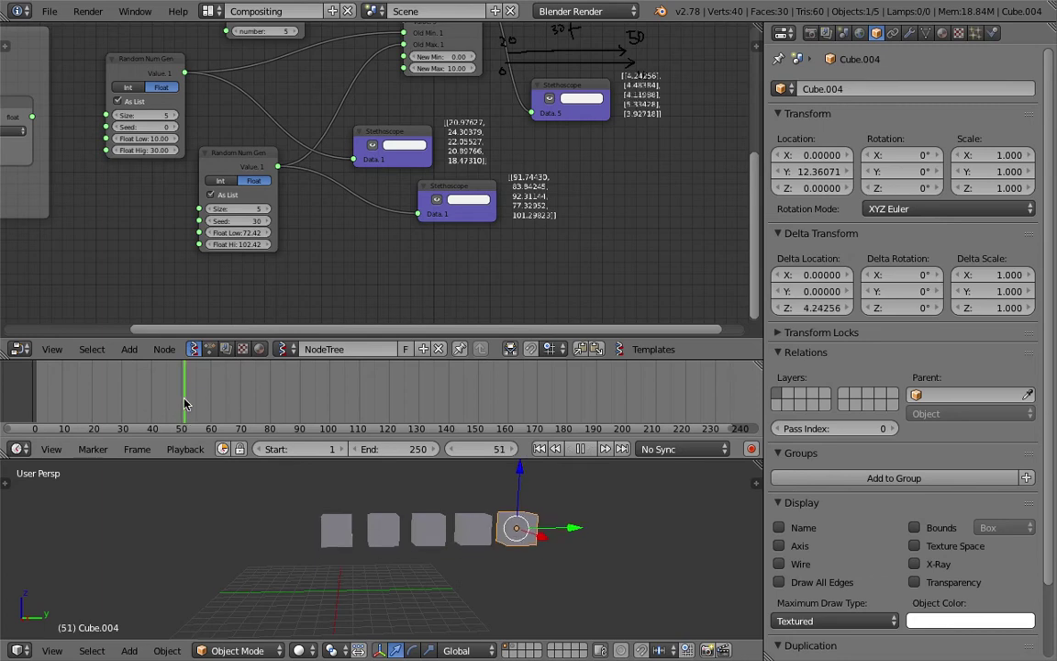
pyautogui.moveTo(183, 404); pyautogui.dragTo(288, 407)
pyautogui.hotkey('alt', 'a')
pyautogui.scroll(-3, 492, 547)
pyautogui.hotkey('alt', 'a')
pyautogui.press('Escape')
pyautogui.moveTo(442, 541); pyautogui.dragTo(435, 548, button='middle')
# - Move the Frame info node farther away from the List Repeater
pyautogui.moveTo(88, 87); pyautogui.dragTo(298, 152, button='middle')
pyautogui.moveTo(165, 102); pyautogui.dragTo(128, 79)
pyautogui.scroll(-1, 253, 136)
pyautogui.moveTo(372, 77); pyautogui.dragTo(318, 131, button='middle')
pyautogui.moveTo(308, 110); pyautogui.dragTo(231, 82)
pyautogui.scroll(2, 257, 97)
pyautogui.moveTo(306, 120); pyautogui.dragTo(266, 131, button='middle')
pyautogui.moveTo(395, 124); pyautogui.dragTo(245, 103, button='middle')
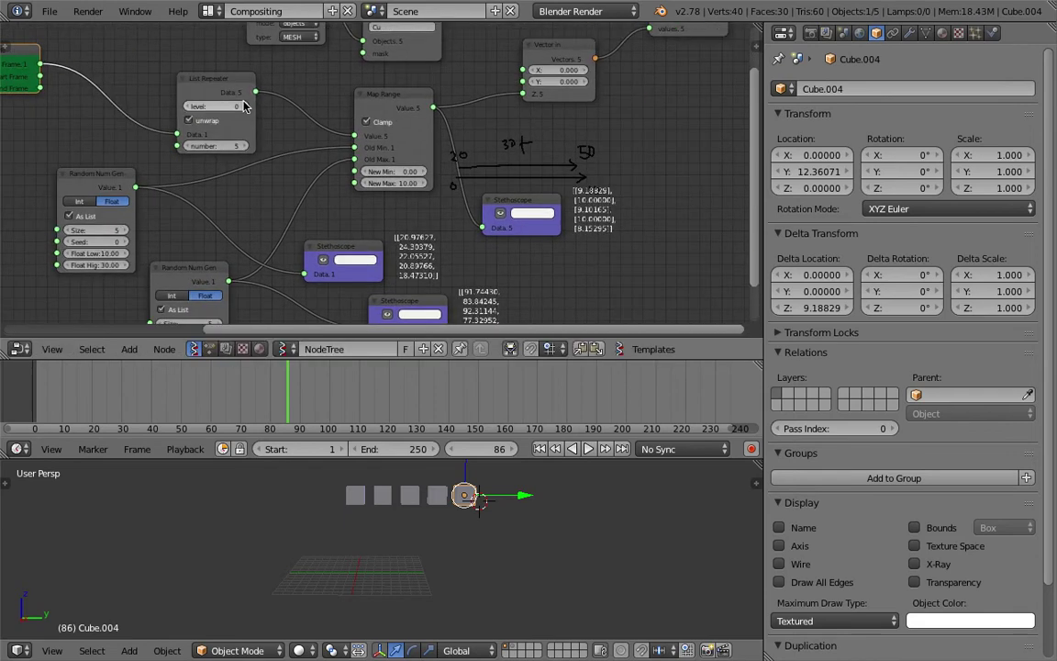
# - Set the List Repeater's level to 1 and save the file, briefly comparing it with level 2
pyautogui.scroll(3, 221, 96)
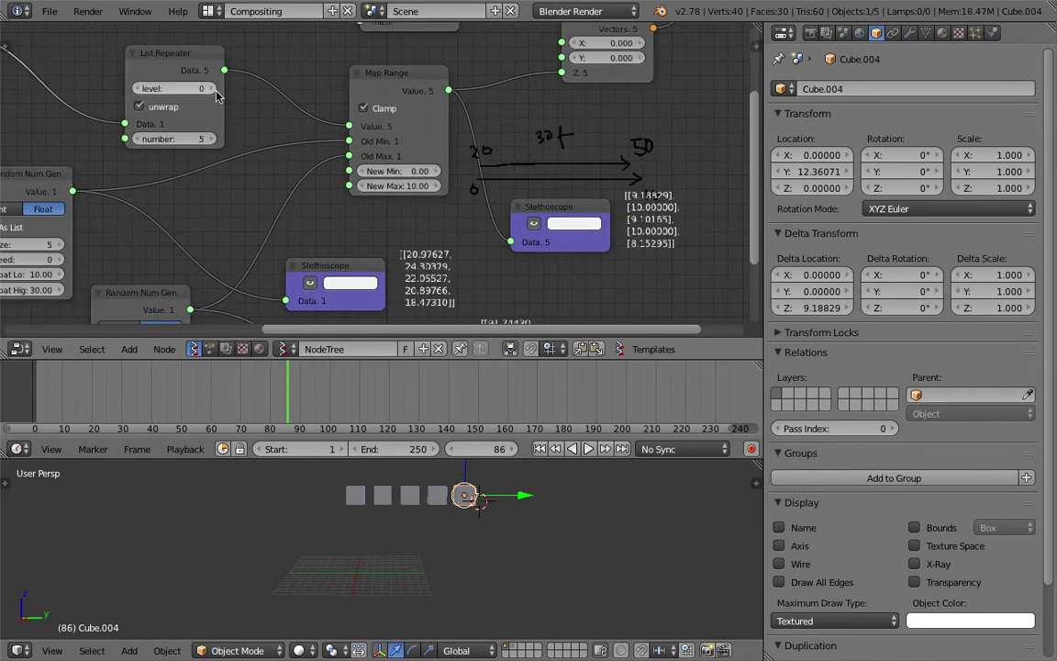
pyautogui.click(208, 89)
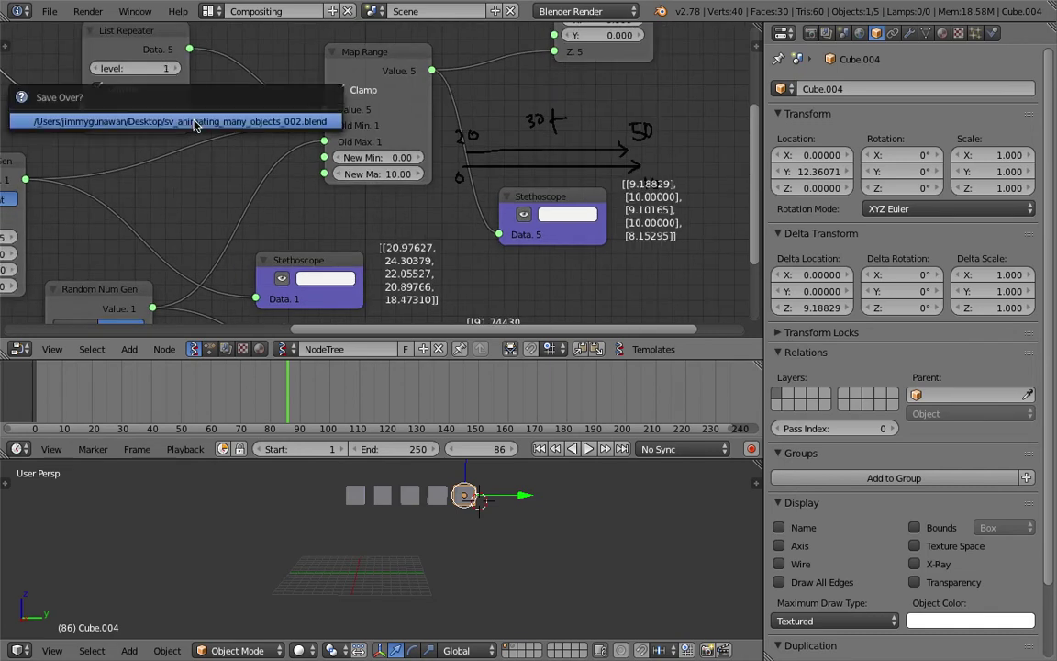
pyautogui.click(196, 122)
pyautogui.click(175, 70)
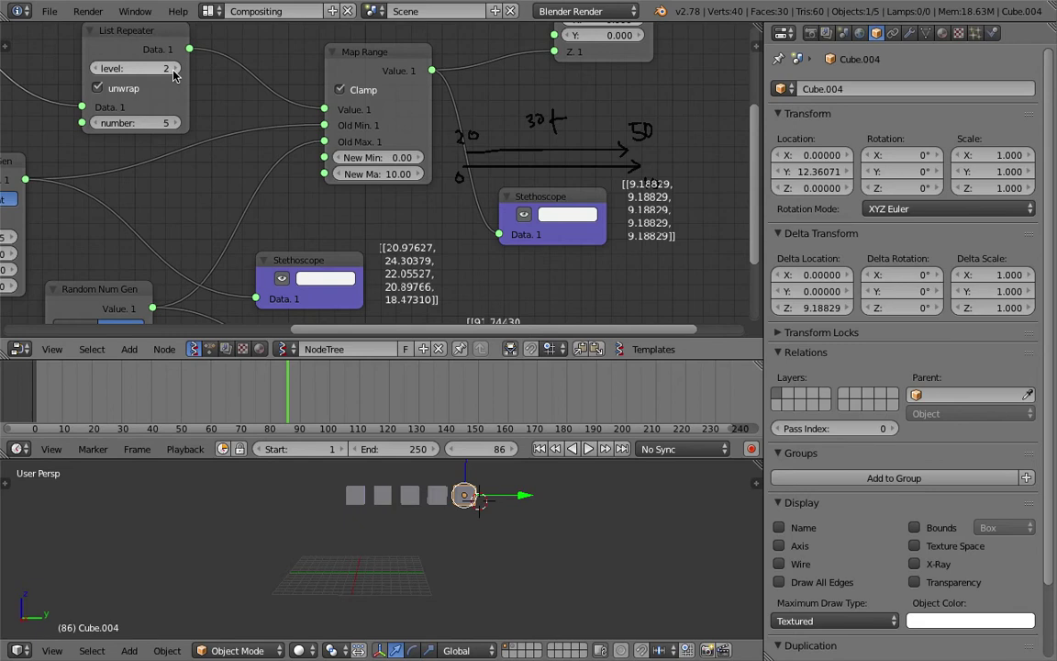
pyautogui.click(107, 72)
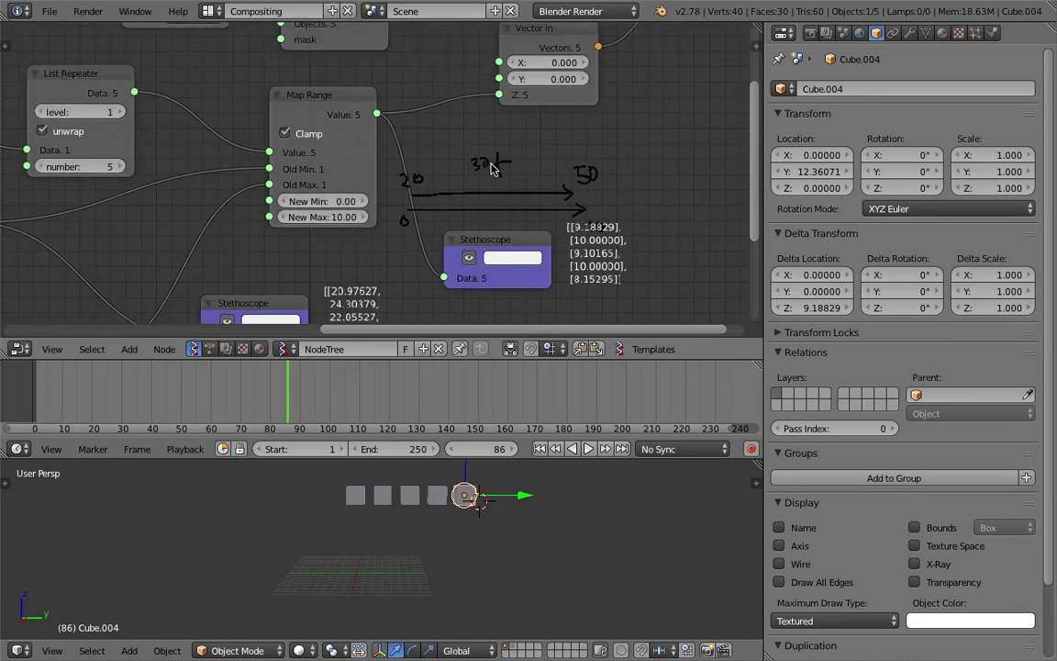
# - Move Vector in and Object ID Set MK2 farther away from Map Range
pyautogui.scroll(-2, 383, 250)
pyautogui.moveTo(412, 152); pyautogui.dragTo(467, 131)
pyautogui.moveTo(576, 118); pyautogui.dragTo(625, 110)
# - Duplicate the Map Range Stethoscope and link the copy to the Vectors output of Vector in
pyautogui.moveTo(587, 237); pyautogui.dragTo(476, 202, button='middle')
pyautogui.scroll(-1, 530, 211)
pyautogui.click(308, 262)
pyautogui.hotkey('shift', 'd')
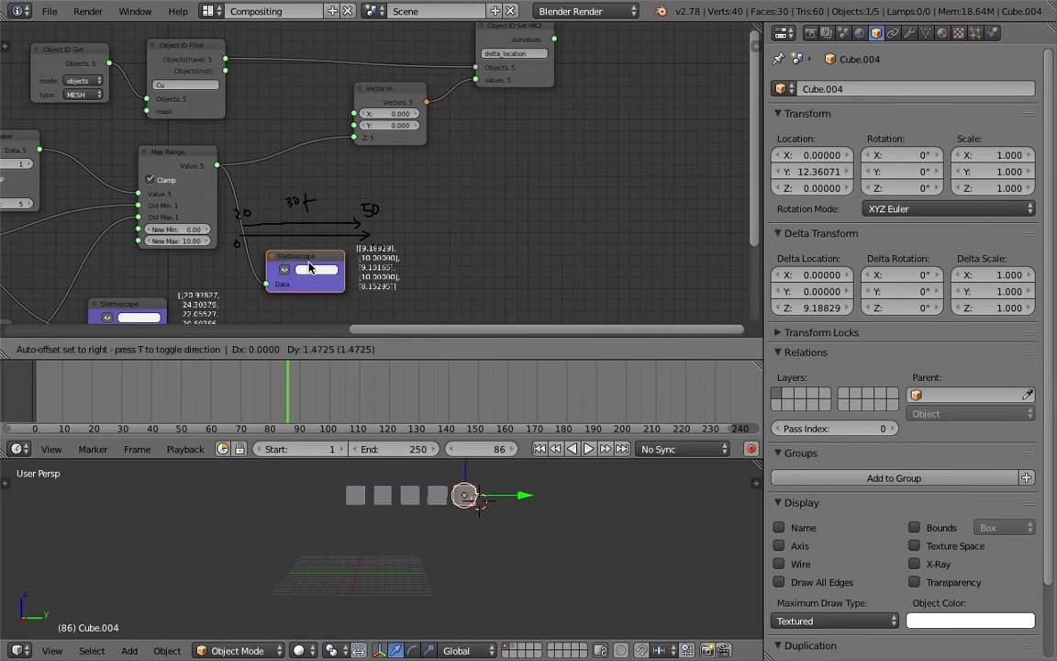
pyautogui.click(532, 152)
pyautogui.moveTo(424, 102); pyautogui.dragTo(510, 164)
pyautogui.moveTo(510, 164); pyautogui.dragTo(368, 151, button='middle')
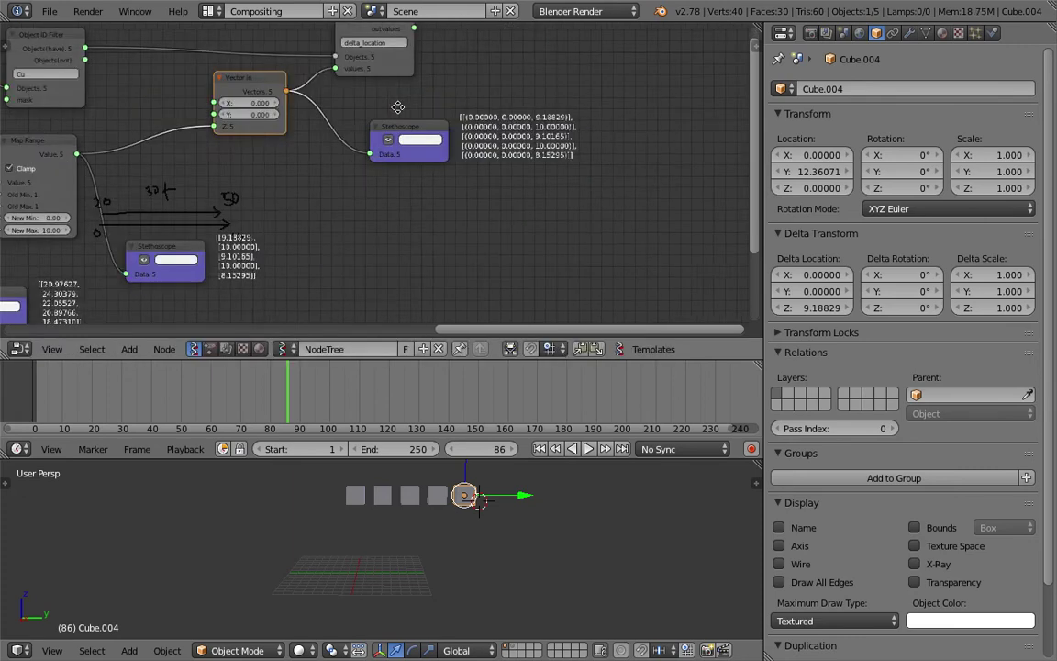
# - Scrub the timeline to frames 78 and 73 to examine the nested vector list in the new Stethoscope
pyautogui.scroll(2, 396, 114)
pyautogui.moveTo(581, 107); pyautogui.dragTo(578, 113, button='middle')
pyautogui.hotkey('shift', 'alt', 'a')
pyautogui.moveTo(230, 393); pyautogui.dragTo(265, 389)
pyautogui.moveTo(379, 145); pyautogui.dragTo(312, 193, button='middle')
pyautogui.scroll(2, 312, 193)
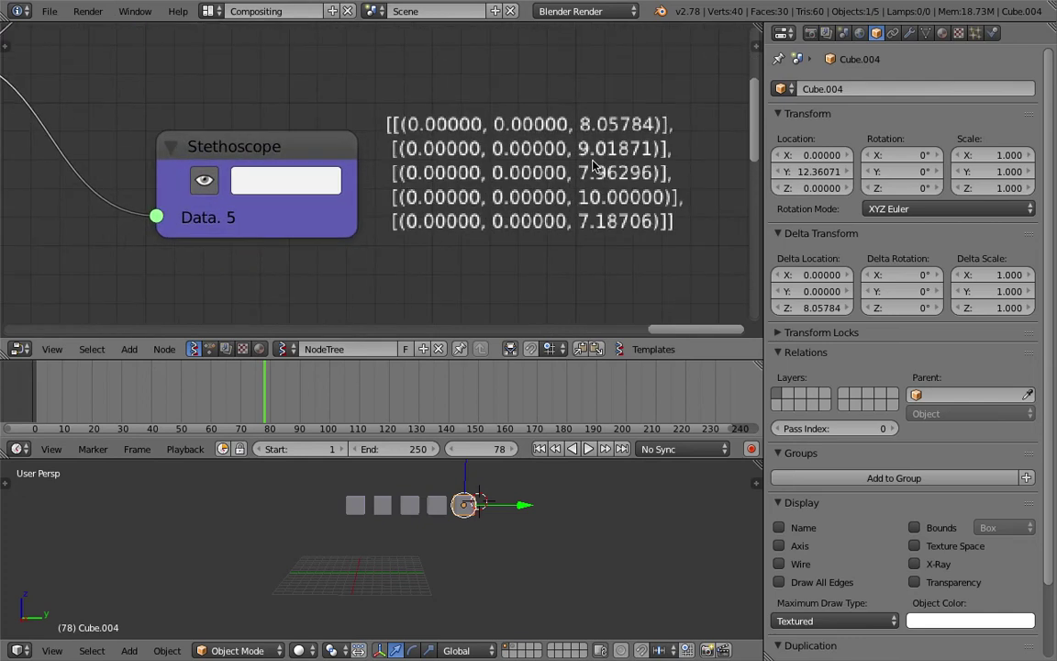
pyautogui.scroll(-1, 312, 194)
pyautogui.moveTo(281, 404); pyautogui.dragTo(250, 400)
pyautogui.moveTo(402, 542); pyautogui.dragTo(391, 528, button='middle')
# - Move Object ID Set MK2 aside and insert a List Join node into its link from Vector in
pyautogui.scroll(-4, 275, 149)
pyautogui.moveTo(267, 148); pyautogui.dragTo(386, 225, button='middle')
pyautogui.moveTo(410, 136); pyautogui.dragTo(587, 104)
pyautogui.hotkey('ctrl', 'a')
pyautogui.write('list')
pyautogui.press('Return')
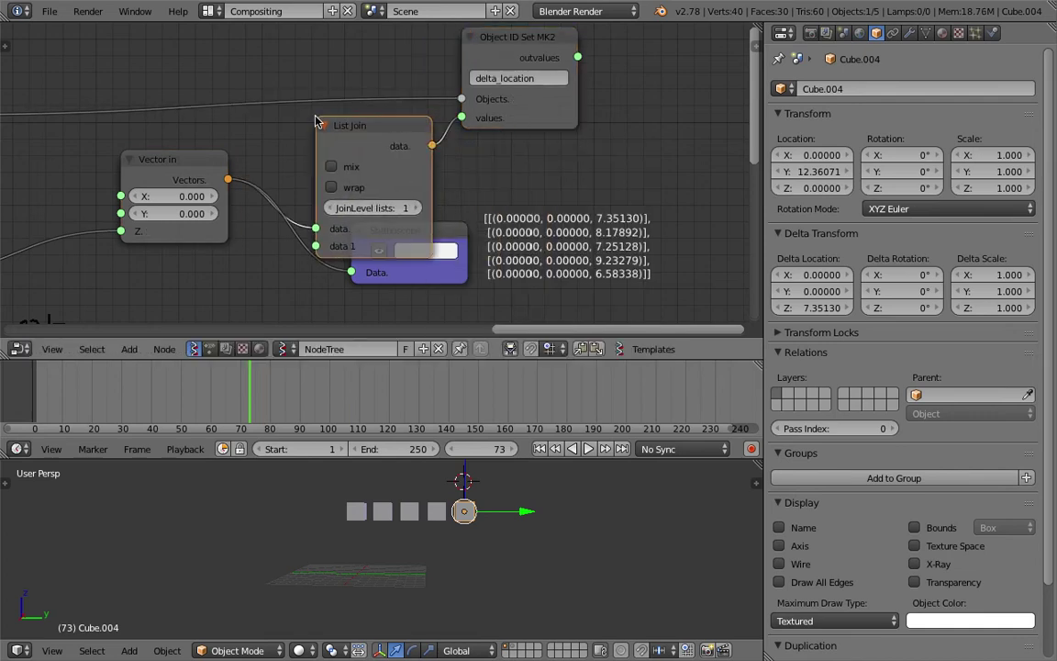
pyautogui.click(315, 122)
# - Move the Stethoscope clear of List Join, then set JoinLevel lists to 2 and play the animation to check the cubes
pyautogui.moveTo(447, 234); pyautogui.dragTo(448, 290)
pyautogui.moveTo(406, 229); pyautogui.dragTo(408, 213, button='middle')
pyautogui.click(413, 192)
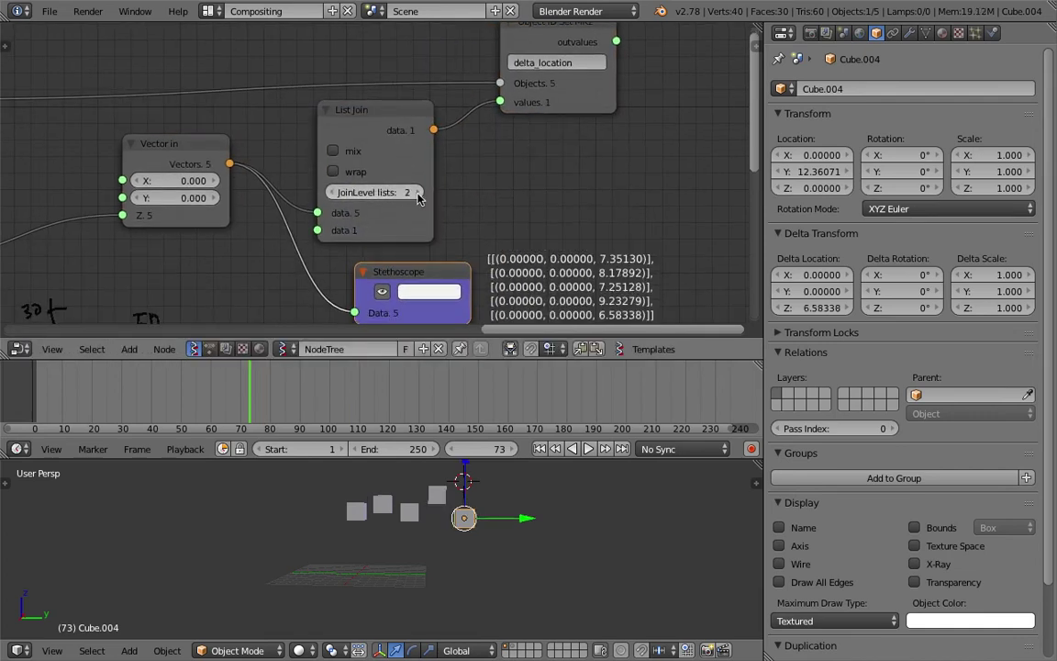
pyautogui.moveTo(235, 387); pyautogui.dragTo(296, 381)
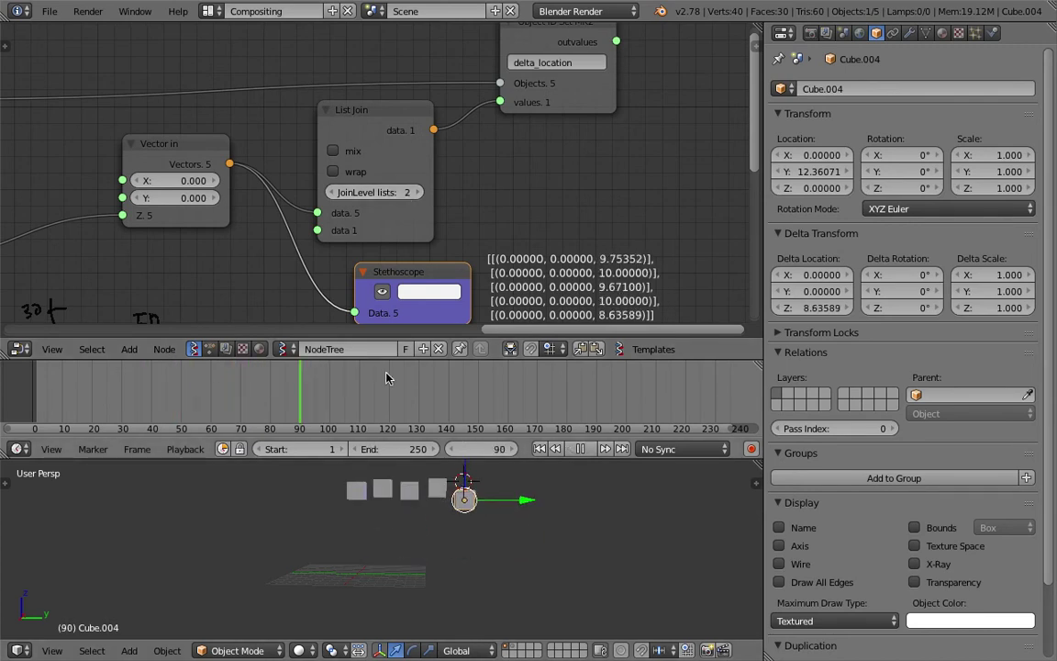
pyautogui.press('Escape')
# - Reposition the vector Stethoscope and the Vector in node, and save the file
pyautogui.moveTo(439, 143); pyautogui.dragTo(575, 114, button='middle')
pyautogui.scroll(-4, 561, 142)
pyautogui.moveTo(515, 214); pyautogui.dragTo(544, 195, button='middle')
pyautogui.moveTo(533, 201); pyautogui.dragTo(526, 227)
pyautogui.moveTo(404, 193); pyautogui.dragTo(512, 182, button='middle')
pyautogui.hotkey('ctrl', 's')
pyautogui.click(512, 181)
pyautogui.moveTo(479, 103); pyautogui.dragTo(422, 133)
pyautogui.moveTo(424, 134); pyautogui.dragTo(488, 131, button='middle')
# - Widen the node editor and rearrange the Object ID Set MK2, Object ID Filter, Object ID Get and List Join nodes
pyautogui.moveTo(763, 138); pyautogui.dragTo(979, 137)
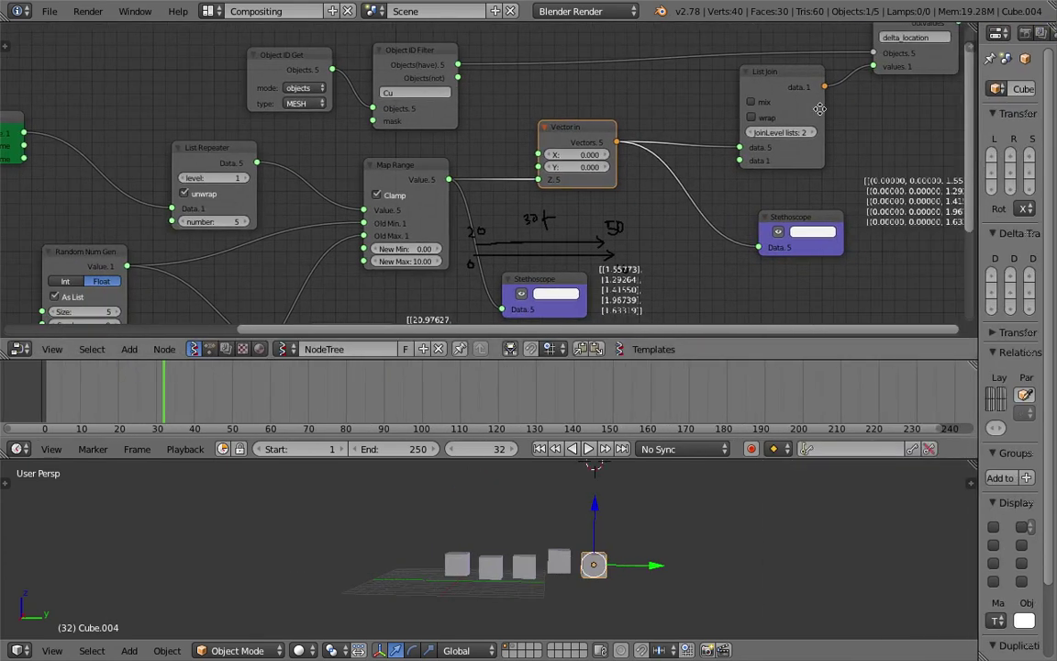
pyautogui.moveTo(925, 71); pyautogui.dragTo(745, 116, button='middle')
pyautogui.moveTo(745, 117); pyautogui.dragTo(800, 110)
pyautogui.moveTo(221, 96); pyautogui.dragTo(293, 46)
pyautogui.moveTo(117, 101); pyautogui.dragTo(207, 51)
pyautogui.moveTo(474, 162); pyautogui.dragTo(502, 139, button='middle')
pyautogui.moveTo(621, 94); pyautogui.dragTo(617, 107)
# - Enlarge the timeline area, and move the List Repeater and Frame info nodes closer to Map Range
pyautogui.moveTo(380, 199); pyautogui.dragTo(535, 78, button='middle')
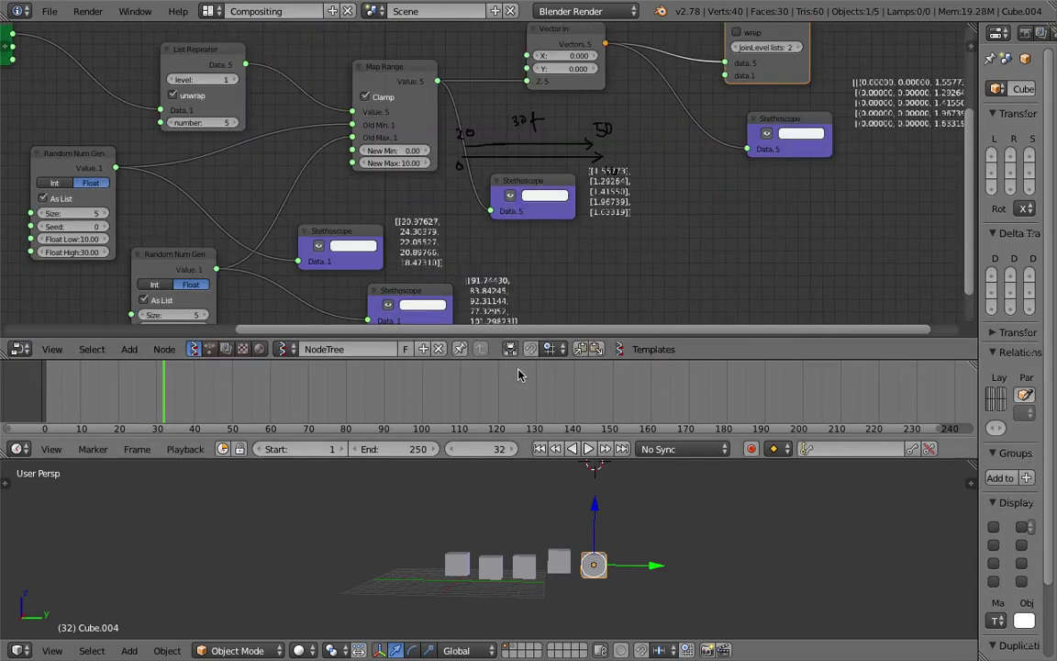
pyautogui.moveTo(529, 459); pyautogui.dragTo(527, 478)
pyautogui.scroll(-1, 407, 122)
pyautogui.moveTo(407, 122); pyautogui.dragTo(392, 179, button='middle')
pyautogui.scroll(-1, 392, 179)
pyautogui.moveTo(244, 128); pyautogui.dragTo(287, 102)
pyautogui.moveTo(73, 107); pyautogui.dragTo(191, 101)
pyautogui.scroll(1, 409, 136)
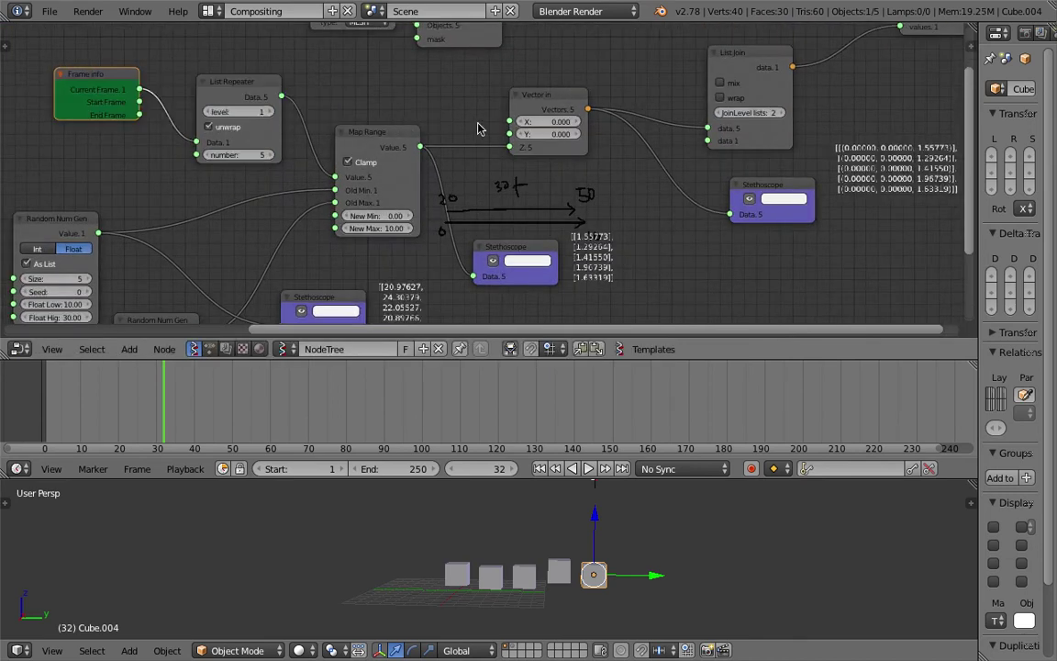
# - Fine-tune the positions of the Vector in, List Join and List Repeater nodes to even out the layout
pyautogui.moveTo(546, 104); pyautogui.dragTo(532, 113)
pyautogui.moveTo(746, 61); pyautogui.dragTo(685, 65)
pyautogui.moveTo(624, 83); pyautogui.dragTo(619, 94, button='middle')
pyautogui.moveTo(221, 100)
pyautogui.mouseDown()
pyautogui.moveTo(197, 93)
pyautogui.moveTo(206, 89)
pyautogui.mouseUp()
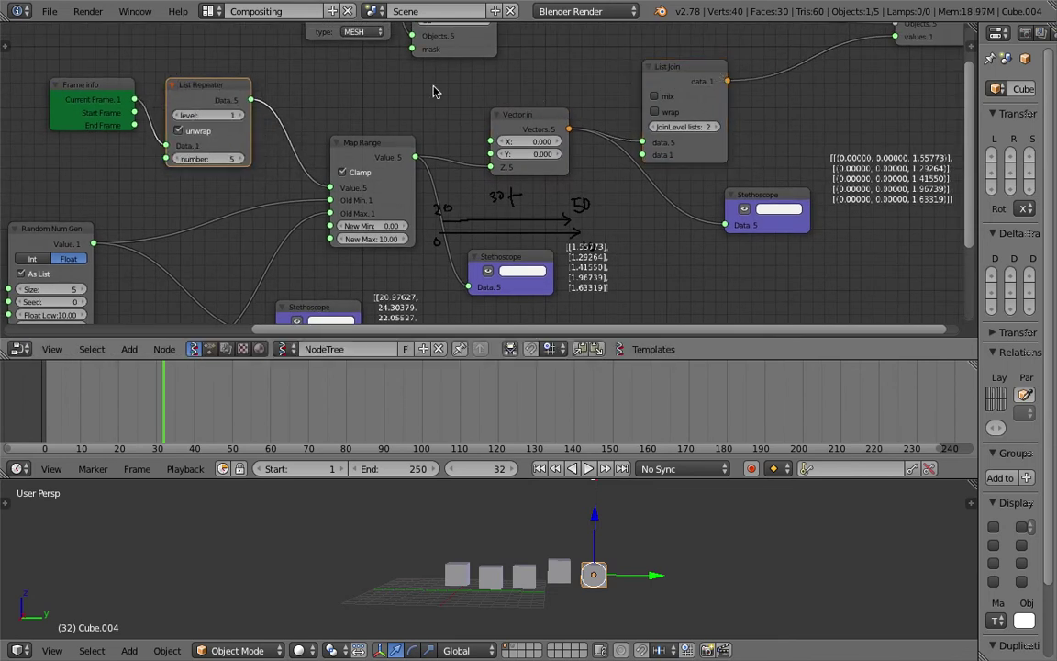
pyautogui.moveTo(682, 73); pyautogui.dragTo(701, 78)
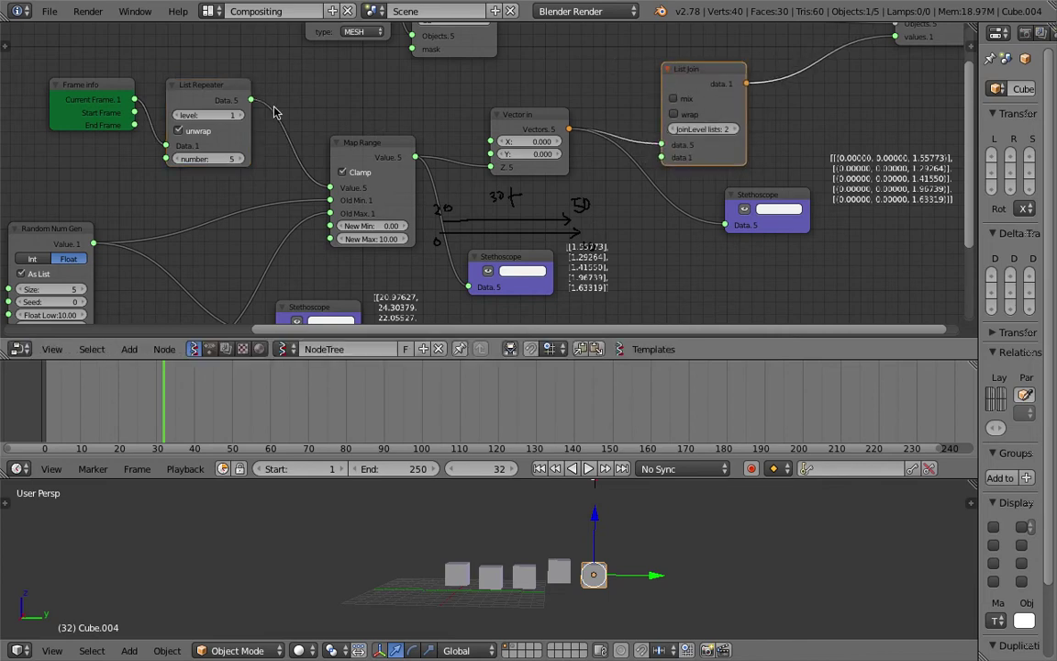
# - Try switching Clamp off on the Map Range node, and switch it back on
pyautogui.moveTo(336, 163); pyautogui.dragTo(353, 134, button='middle')
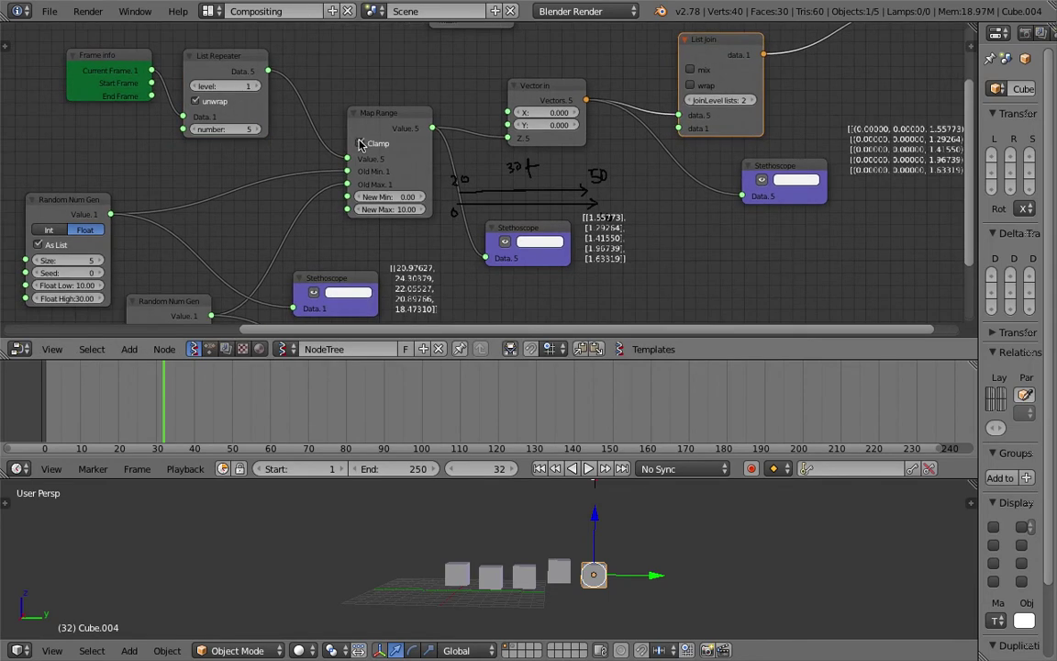
pyautogui.click(358, 143)
pyautogui.click(364, 146)
# - Scrub to frame 80 and set the second Random Num Gen's Float Low to 73.77 and Float High to 112.74
pyautogui.moveTo(238, 389); pyautogui.dragTo(260, 418)
pyautogui.moveTo(296, 332); pyautogui.dragTo(347, 215, button='middle')
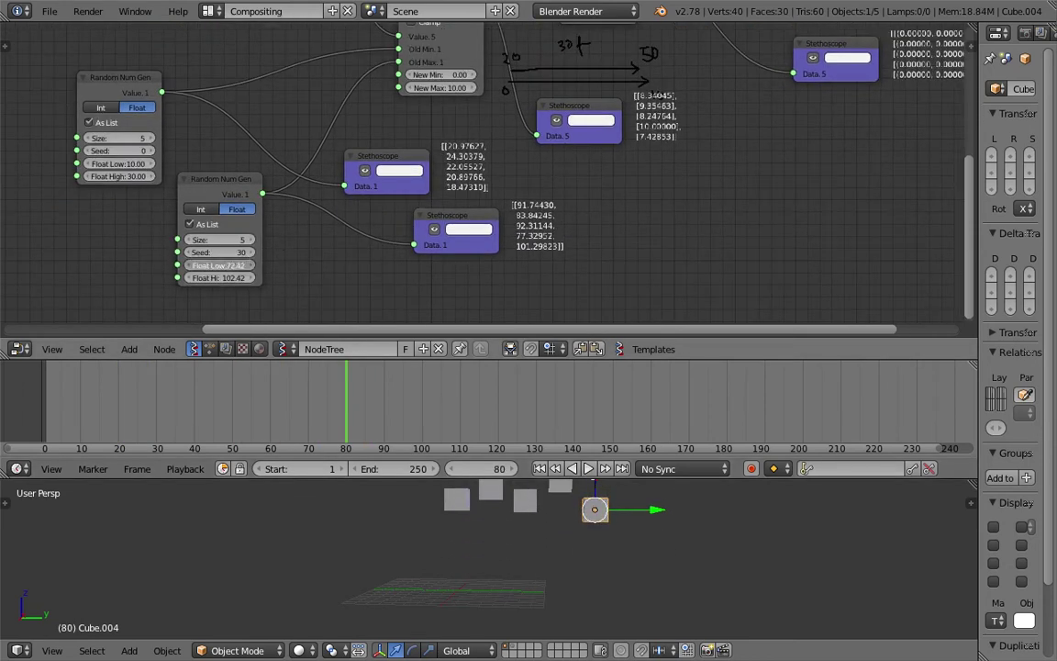
pyautogui.moveTo(227, 277); pyautogui.dragTo(313, 277)
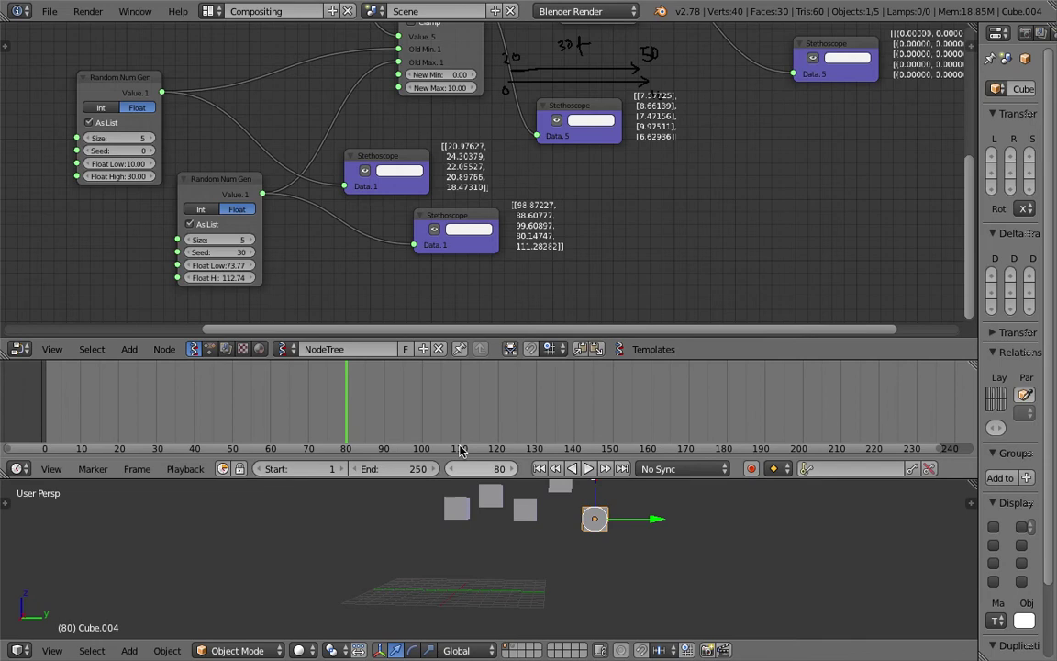
# - Scrub the timeline to frame 78 to watch the cubes move with the changed end-frame range
pyautogui.scroll(-3, 367, 424)
pyautogui.moveTo(283, 413); pyautogui.dragTo(370, 419)
pyautogui.scroll(-3, 426, 533)
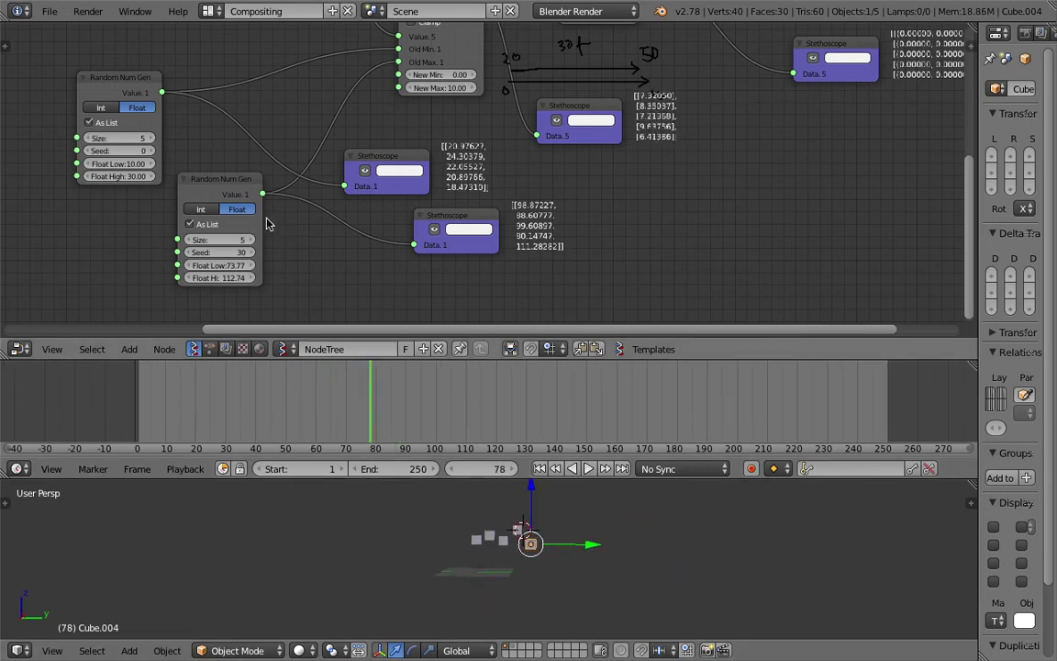
# - Play the cube animation, stop it, and examine the Map Range values feeding the Vector In and List Join nodes
pyautogui.hotkey('alt', 'a')
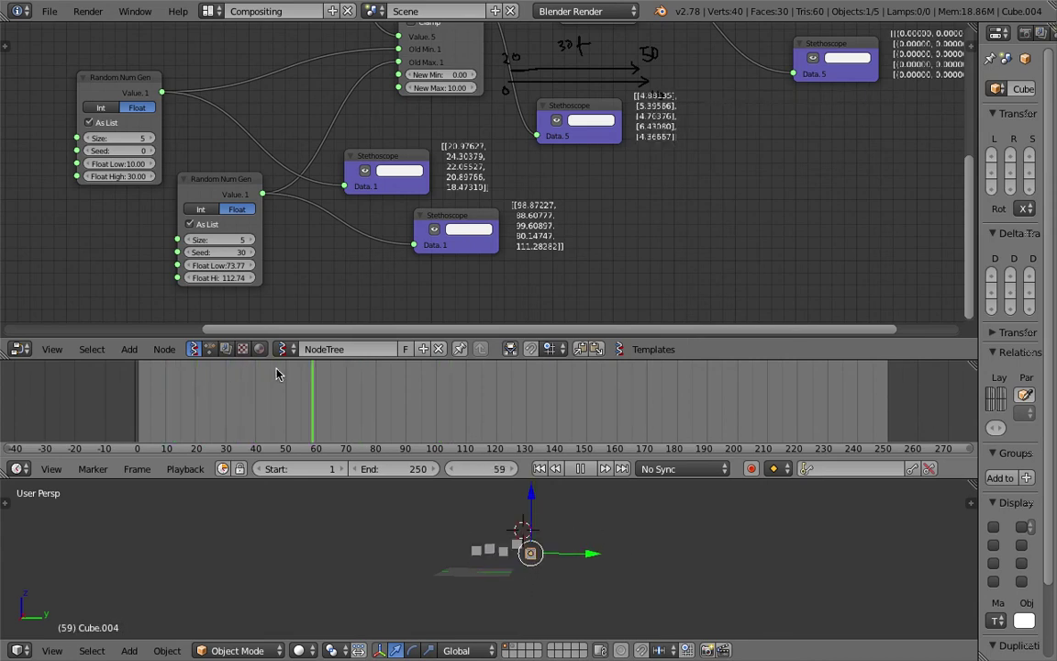
pyautogui.hotkey('alt', 'a')
pyautogui.moveTo(420, 180); pyautogui.dragTo(392, 208, button='middle')
pyautogui.moveTo(406, 82); pyautogui.dragTo(360, 141, button='middle')
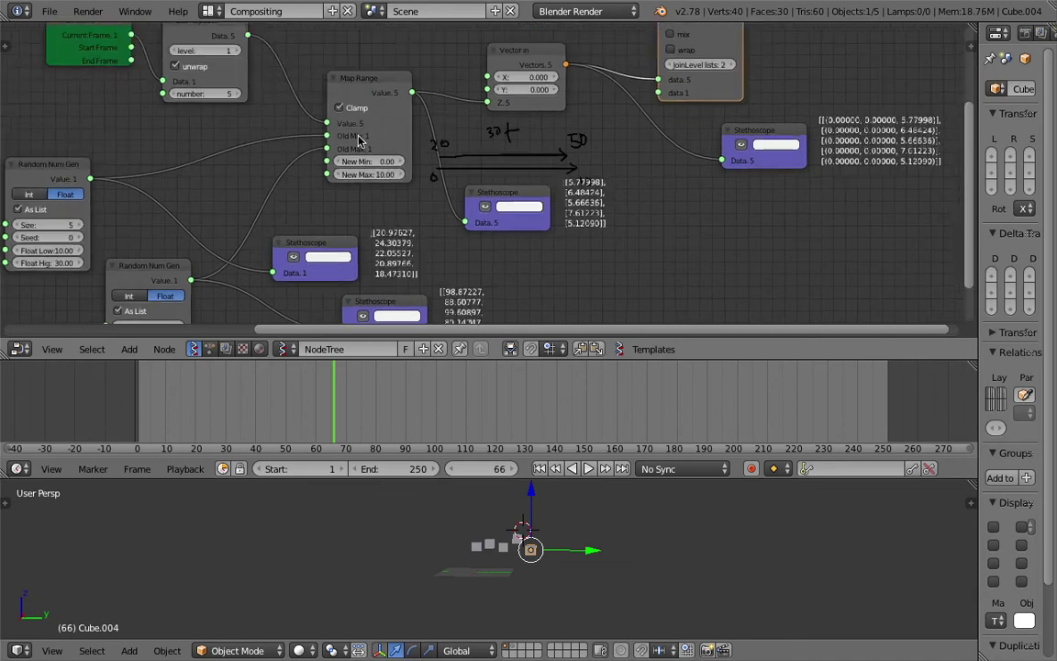
pyautogui.scroll(3, 357, 112)
pyautogui.moveTo(357, 111); pyautogui.dragTo(328, 103)
pyautogui.moveTo(395, 127); pyautogui.dragTo(379, 161, button='middle')
pyautogui.moveTo(524, 126); pyautogui.dragTo(490, 114)
pyautogui.moveTo(556, 173); pyautogui.dragTo(521, 186, button='middle')
pyautogui.scroll(-2, 521, 186)
pyautogui.moveTo(587, 165); pyautogui.dragTo(571, 177, button='middle')
pyautogui.moveTo(682, 145); pyautogui.dragTo(645, 138)
# - Save the current project as a new file
pyautogui.click(49, 13)
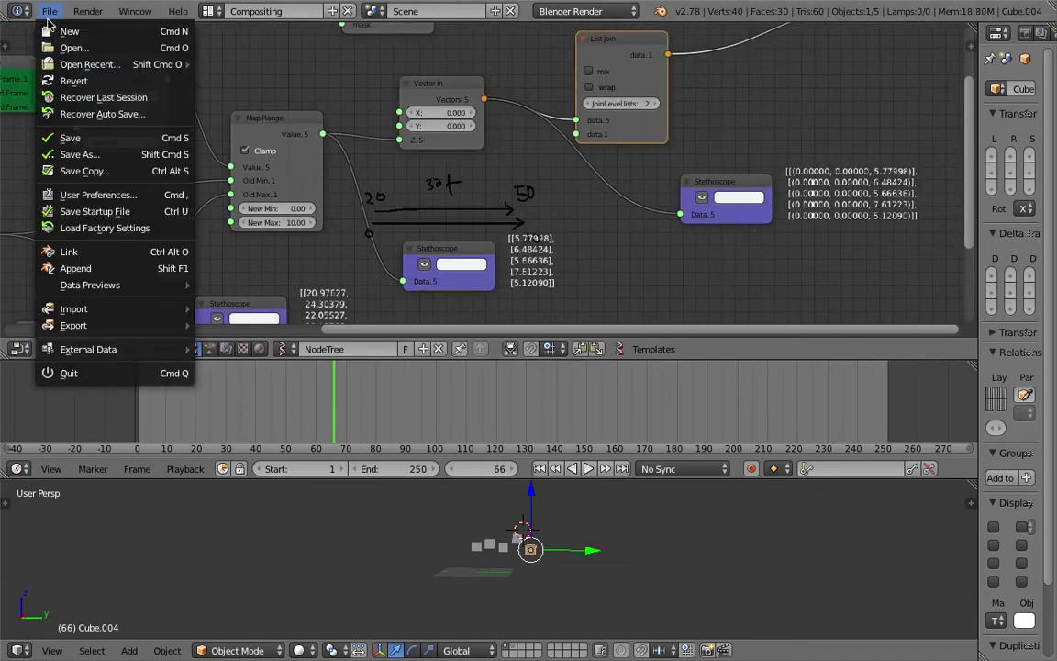
pyautogui.click(106, 155)
pyautogui.click(937, 72)
pyautogui.click(967, 55)
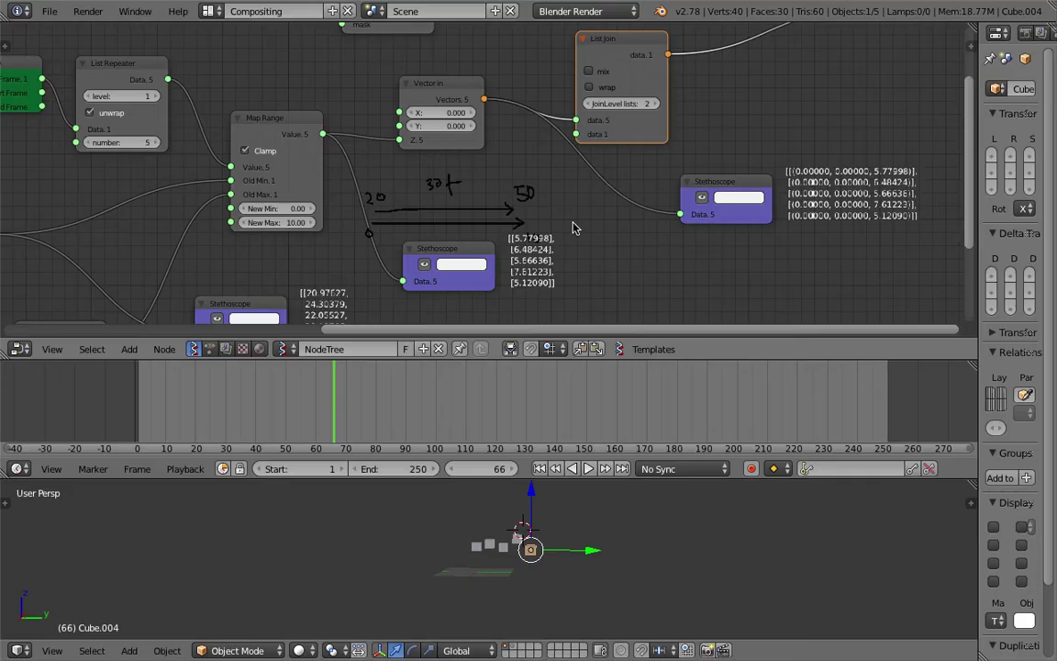
# - Shift the Stethoscope node attached to the Map Range output slightly, beneath the hand-drawn arrows
pyautogui.moveTo(446, 255); pyautogui.dragTo(444, 216, button='middle')
pyautogui.moveTo(442, 217); pyautogui.dragTo(457, 266)
pyautogui.scroll(-3, 407, 193)
pyautogui.moveTo(431, 228); pyautogui.dragTo(405, 202)
pyautogui.scroll(6, 400, 207)
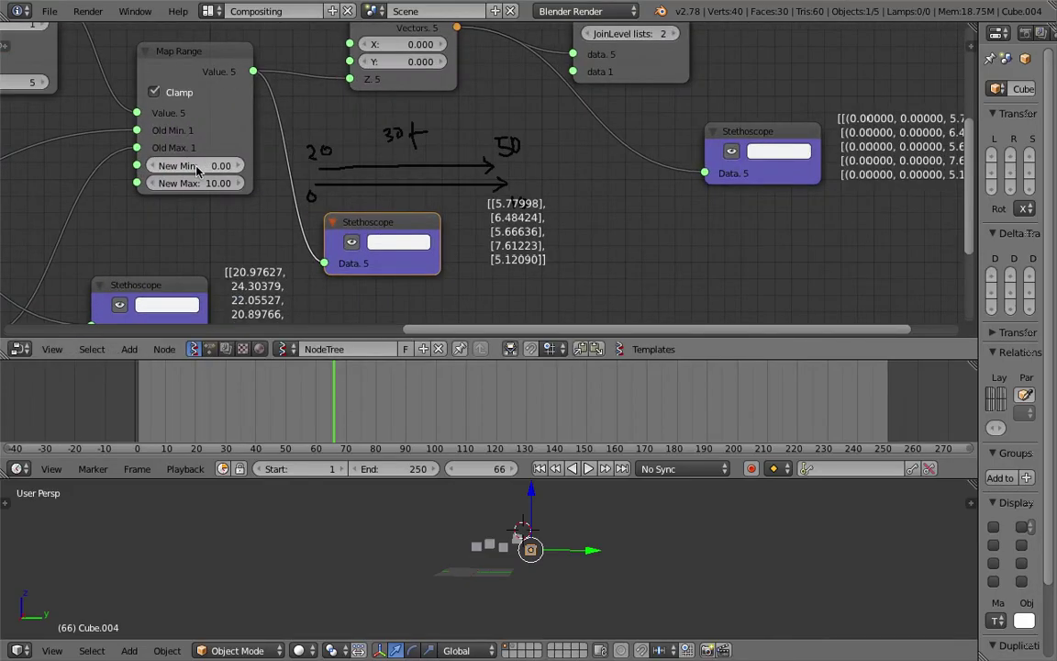
# - Move the List Join and Vector In nodes further right to open up space after Map Range
pyautogui.scroll(-2, 294, 196)
pyautogui.scroll(-2, 659, 174)
pyautogui.moveTo(605, 90); pyautogui.dragTo(541, 182, button='middle')
pyautogui.moveTo(513, 125); pyautogui.dragTo(870, 95)
pyautogui.moveTo(404, 187); pyautogui.dragTo(531, 108, button='middle')
pyautogui.scroll(1, 489, 91)
pyautogui.moveTo(472, 80); pyautogui.dragTo(596, 88)
pyautogui.moveTo(461, 90); pyautogui.dragTo(470, 129, button='middle')
# - Add an Easing 0..1 node above the link between Map Range and Vector In, and shift Vector In further right
pyautogui.hotkey('ctrl', 'a')
pyautogui.write('eas')
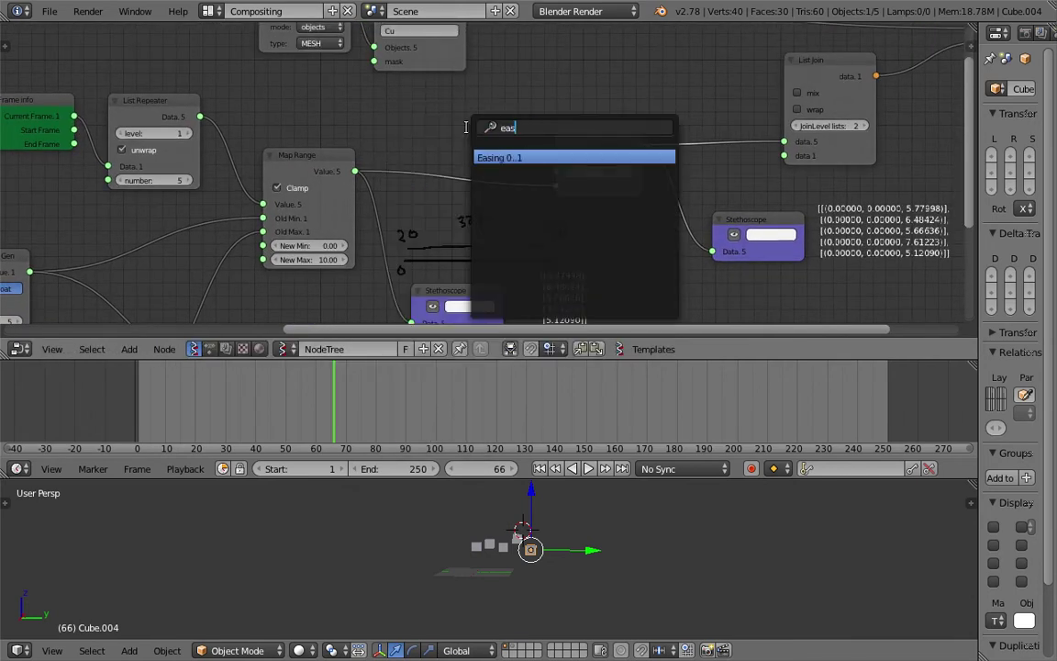
pyautogui.press('Return')
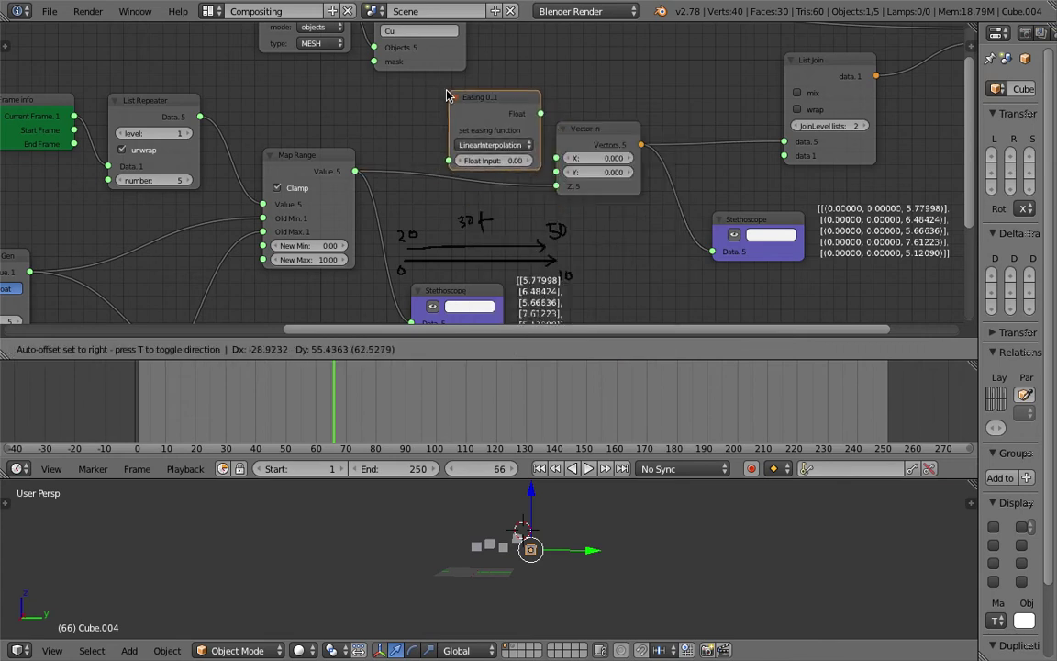
pyautogui.click(427, 94)
pyautogui.moveTo(567, 125); pyautogui.dragTo(608, 145)
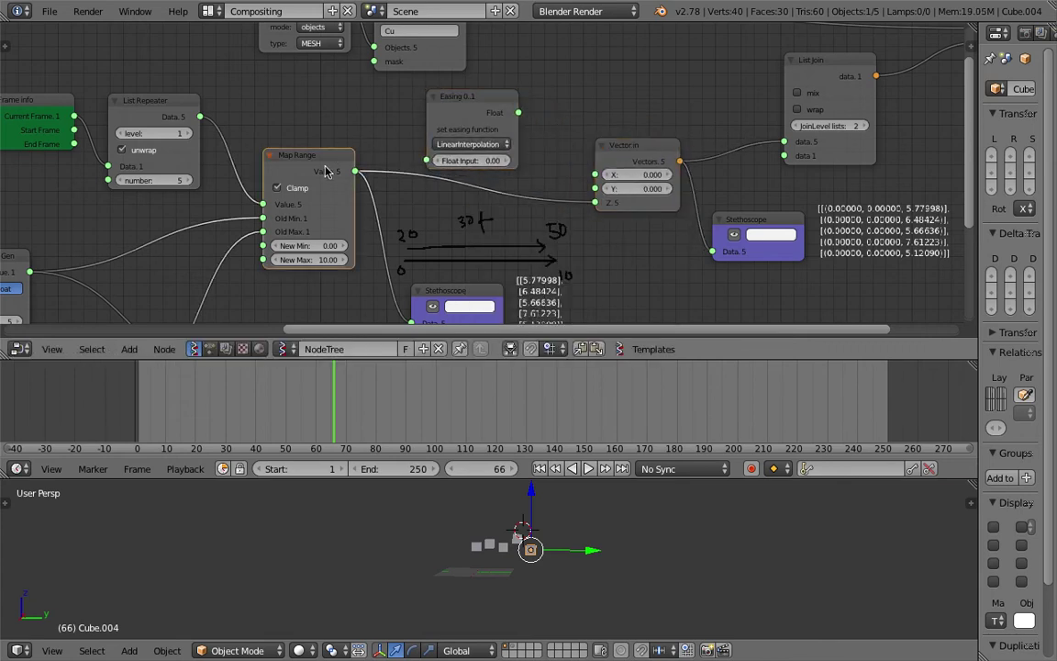
pyautogui.moveTo(294, 154); pyautogui.dragTo(290, 171)
# - Look through the easing functions offered by the Easing 0..1 node
pyautogui.scroll(3, 449, 161)
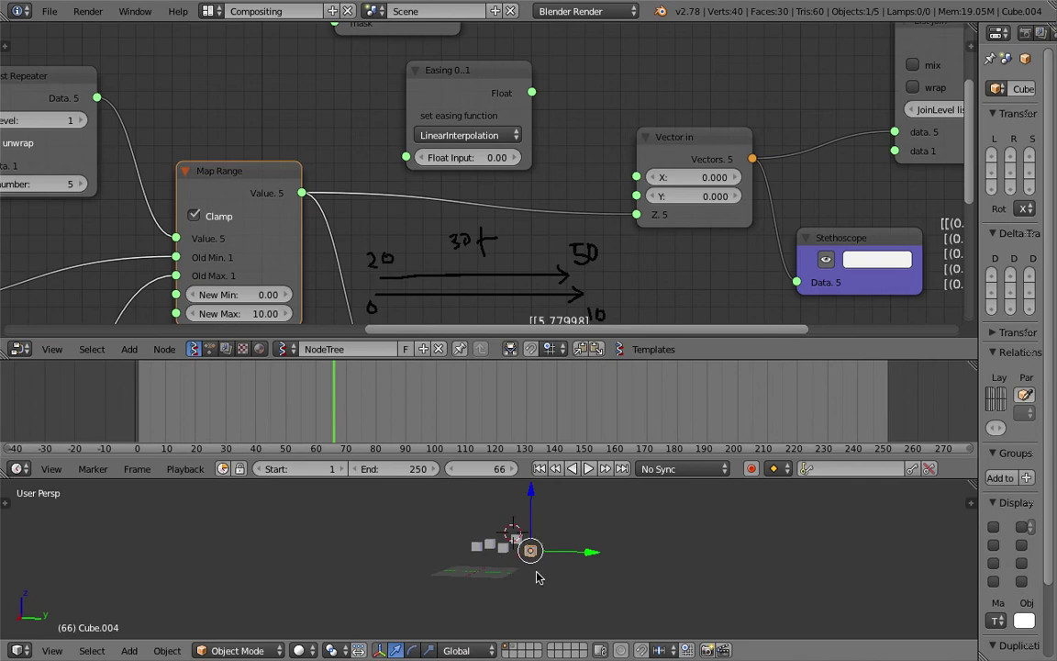
pyautogui.moveTo(264, 213); pyautogui.dragTo(321, 186, button='middle')
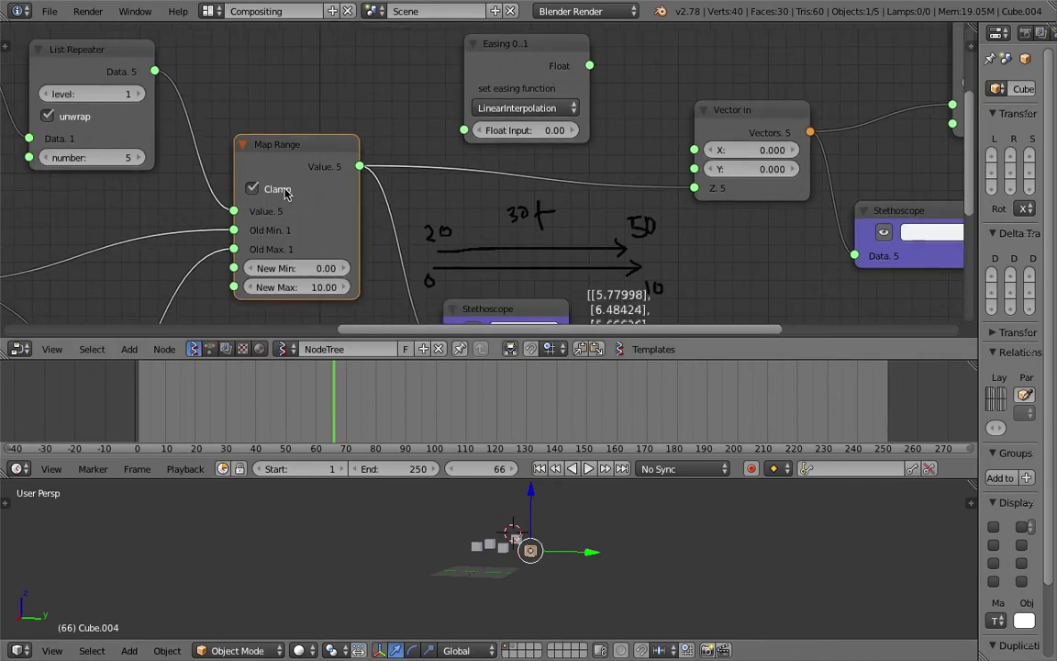
pyautogui.moveTo(348, 130); pyautogui.dragTo(438, 150, button='middle')
pyautogui.scroll(-2, 488, 152)
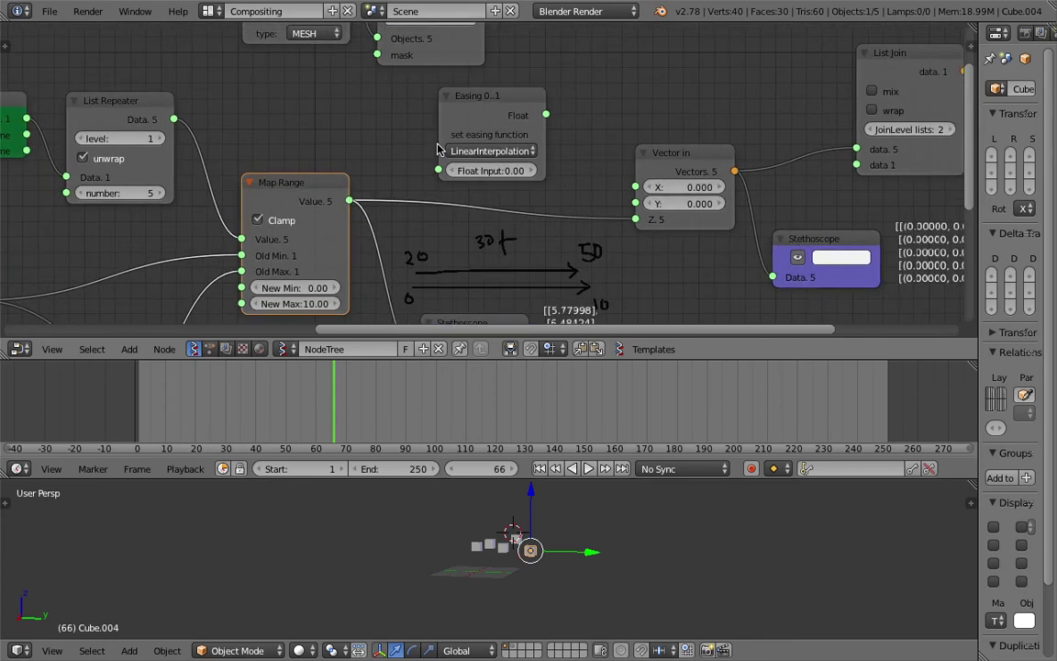
pyautogui.click(500, 153)
pyautogui.press('Escape')
pyautogui.click(489, 155)
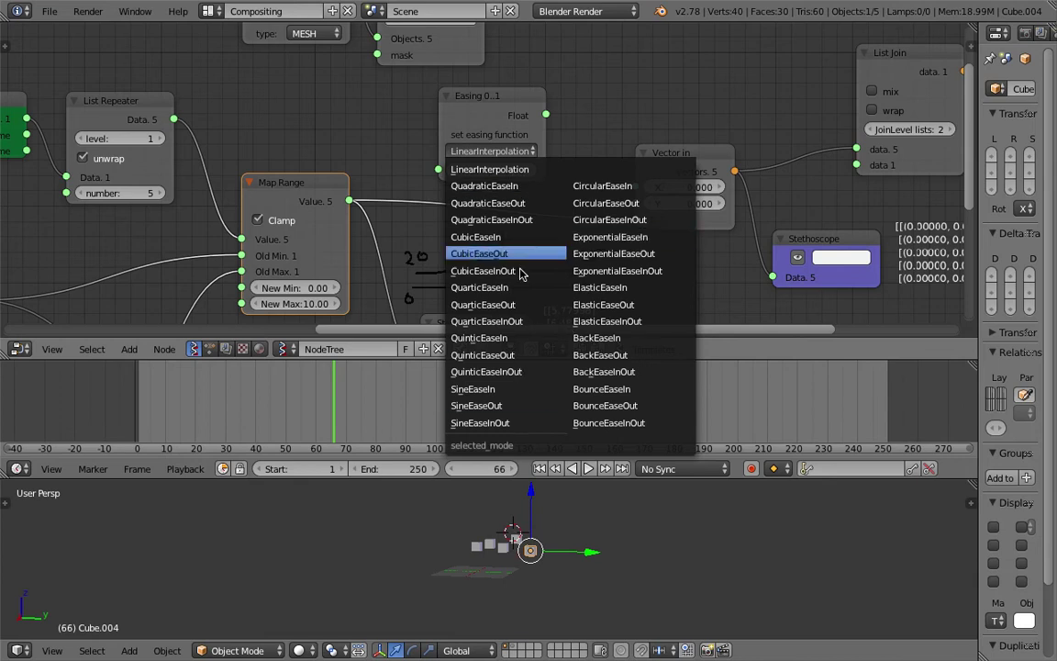
pyautogui.scroll(-1, 334, 119)
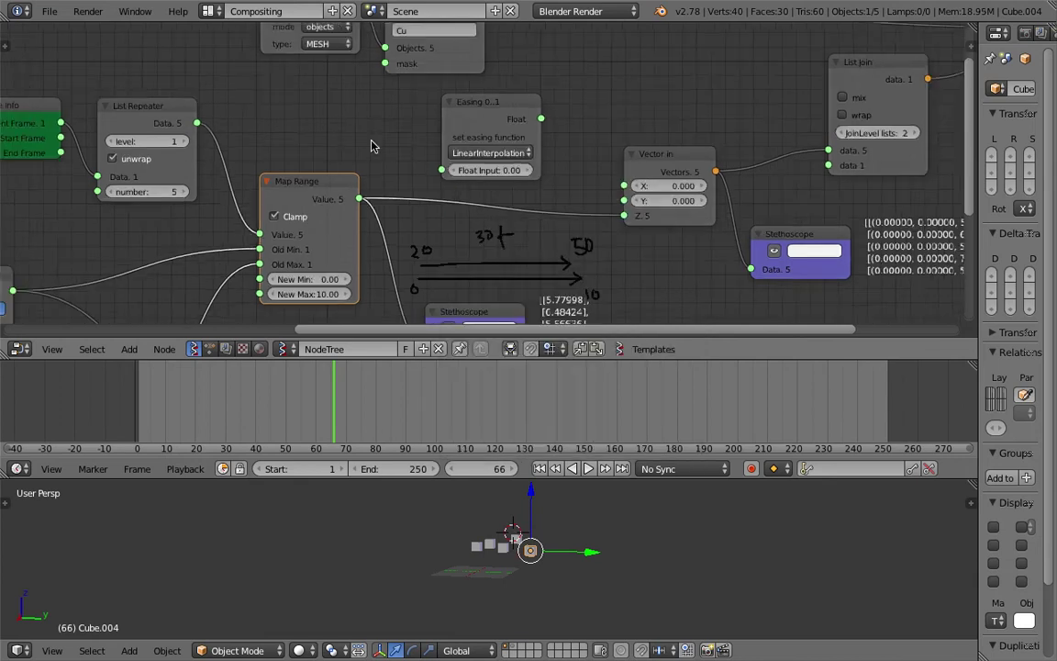
pyautogui.moveTo(371, 141); pyautogui.dragTo(405, 120, button='middle')
pyautogui.scroll(-1, 404, 120)
pyautogui.moveTo(352, 155); pyautogui.dragTo(392, 157)
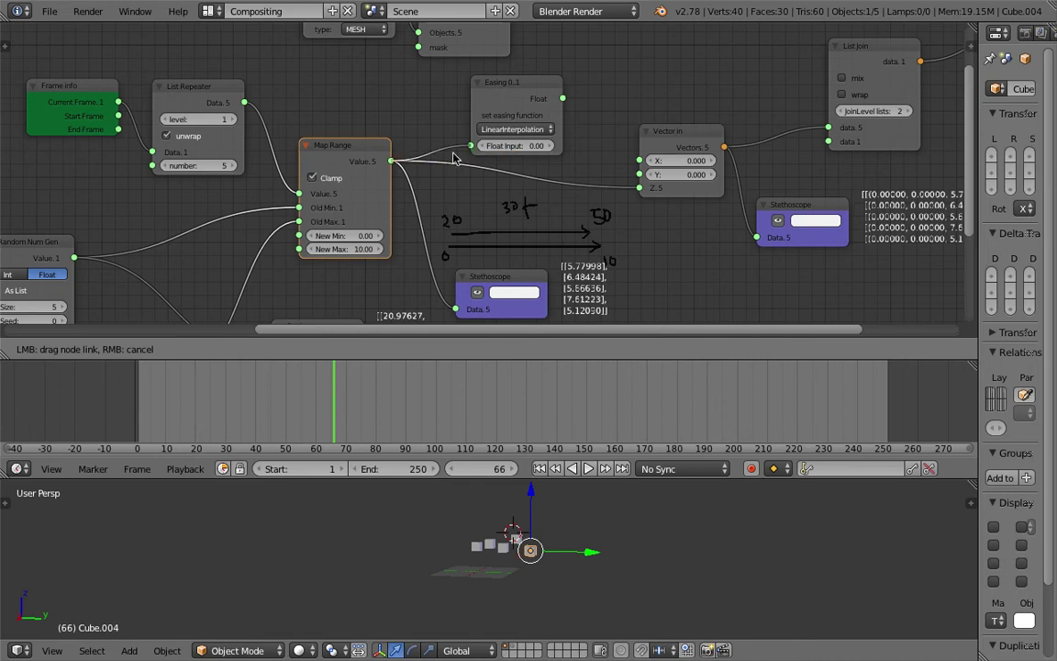
pyautogui.moveTo(432, 134); pyautogui.dragTo(385, 215)
# - Move the Easing 0..1 node slightly further from the Map Range node
pyautogui.scroll(1, 385, 216)
pyautogui.scroll(2, 381, 216)
pyautogui.moveTo(430, 154); pyautogui.dragTo(351, 214, button='middle')
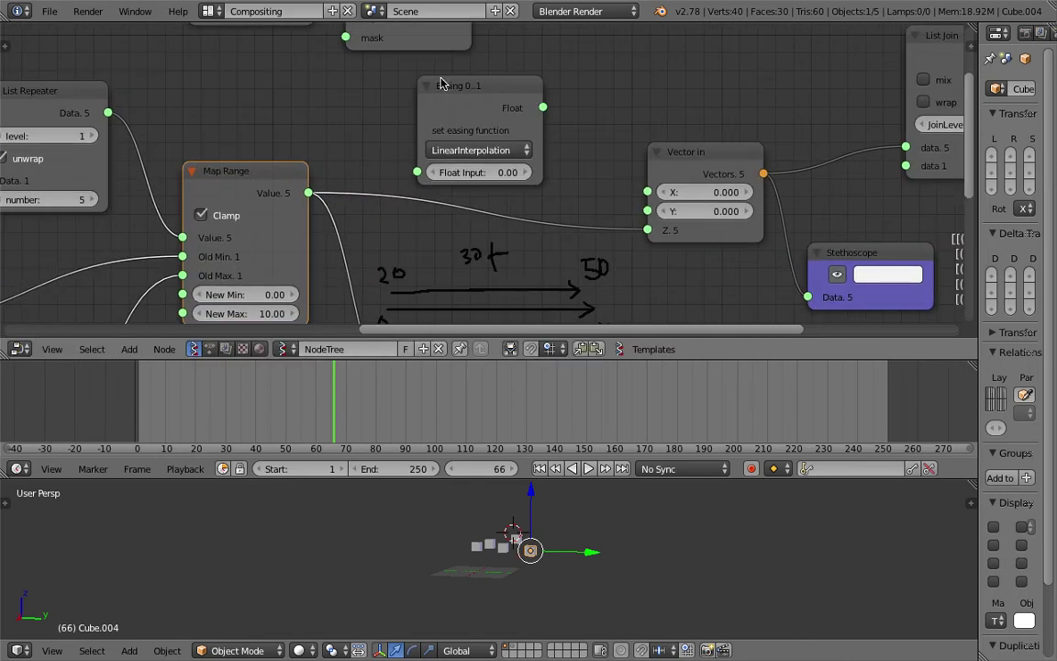
pyautogui.scroll(2, 441, 84)
pyautogui.moveTo(411, 139); pyautogui.dragTo(336, 197, button='middle')
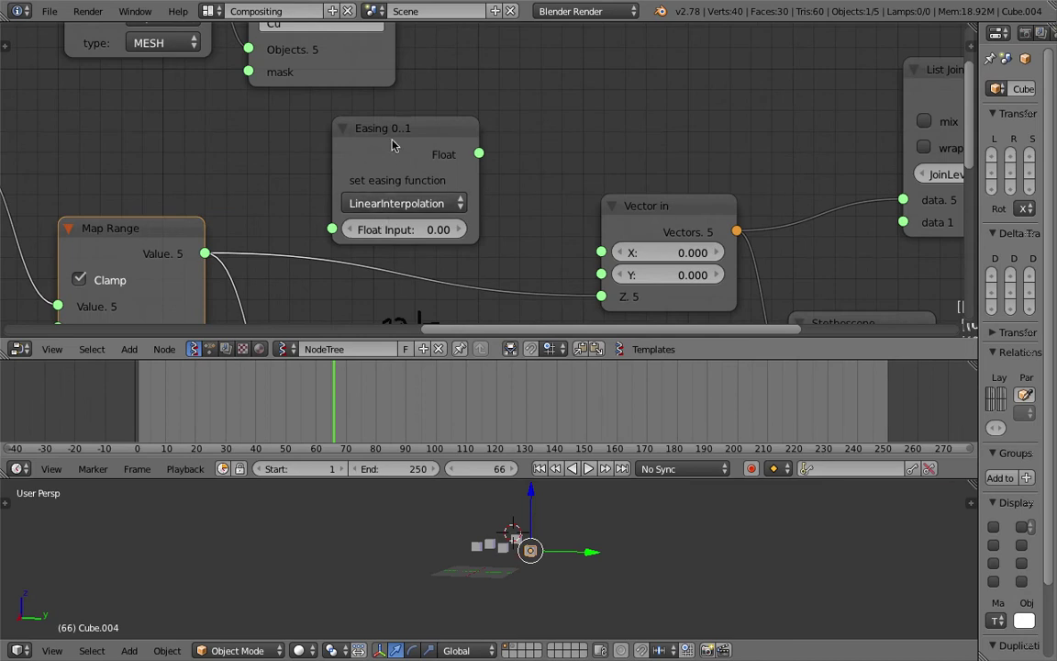
pyautogui.scroll(1, 376, 152)
pyautogui.scroll(-3, 414, 143)
pyautogui.moveTo(404, 142); pyautogui.dragTo(434, 130)
pyautogui.scroll(-2, 433, 130)
pyautogui.moveTo(426, 196); pyautogui.dragTo(460, 152, button='middle')
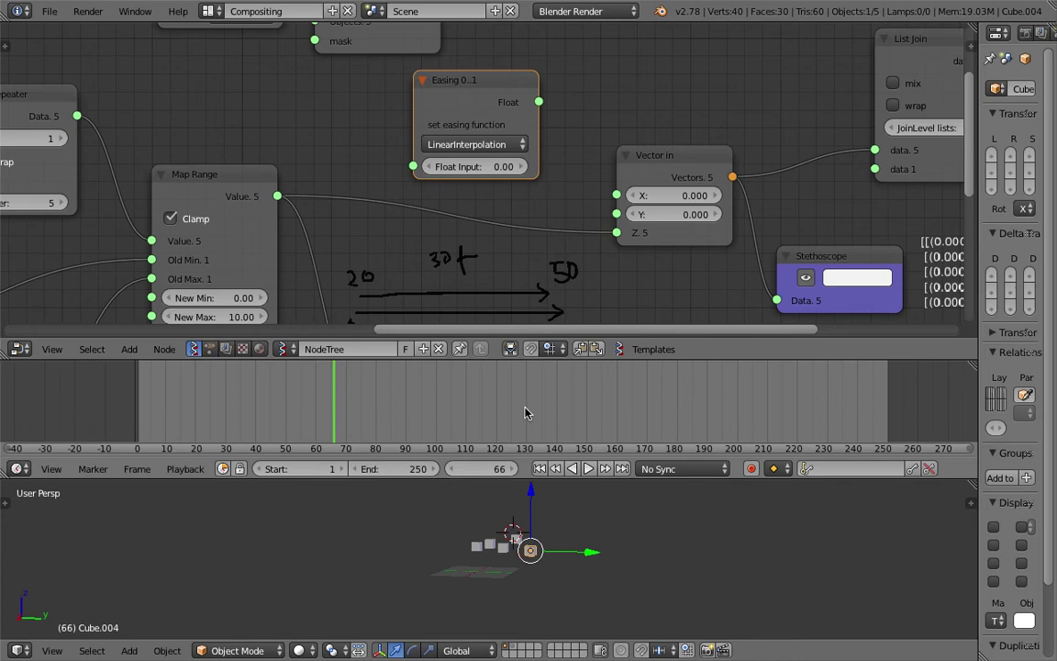
# - Make the node editor taller by extending it down over the timeline
pyautogui.moveTo(473, 359); pyautogui.dragTo(477, 397)
pyautogui.scroll(-1, 487, 273)
pyautogui.moveTo(431, 112); pyautogui.dragTo(377, 122)
# - Move the Easing node right and add a second Map Range node beside it
pyautogui.moveTo(273, 176); pyautogui.dragTo(313, 141, button='middle')
pyautogui.scroll(-1, 312, 141)
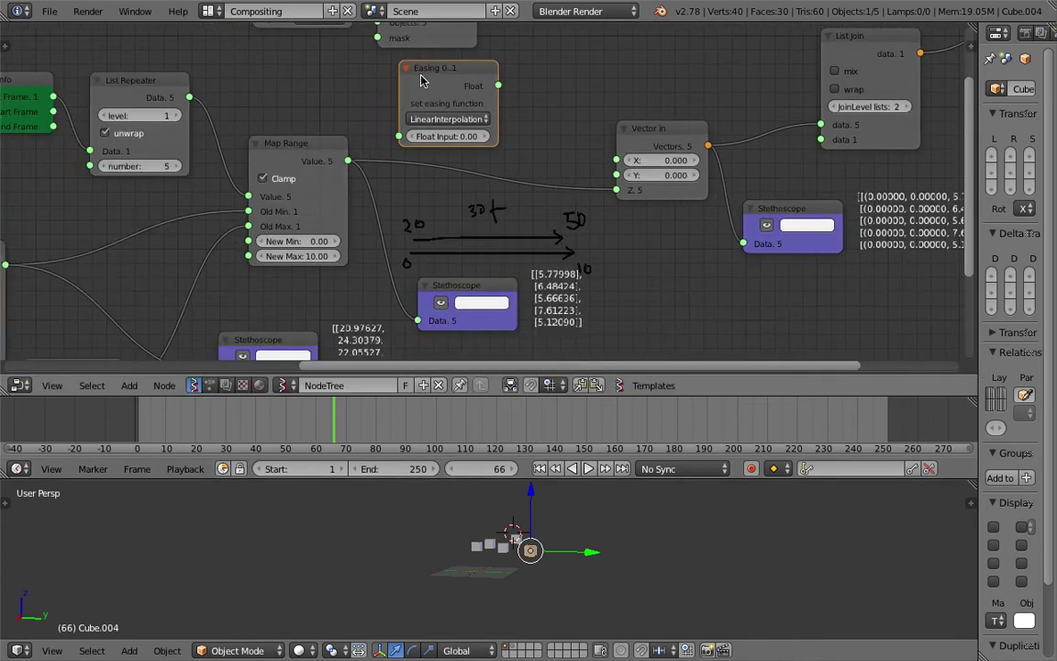
pyautogui.moveTo(421, 79); pyautogui.dragTo(509, 80)
pyautogui.hotkey('alt', 'space')
pyautogui.write('map')
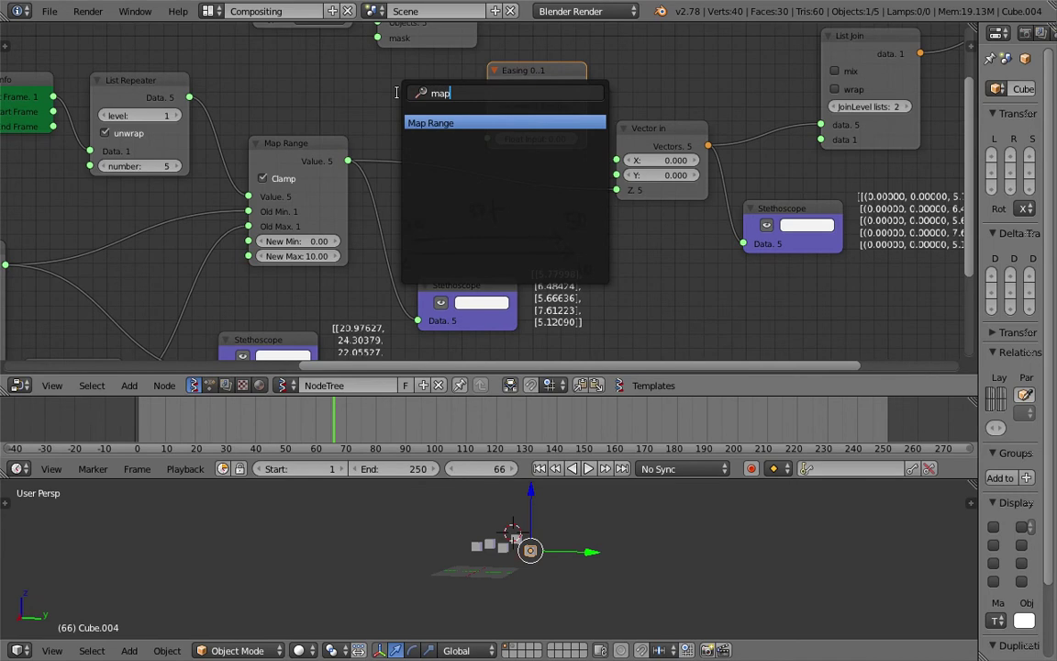
pyautogui.press('Return')
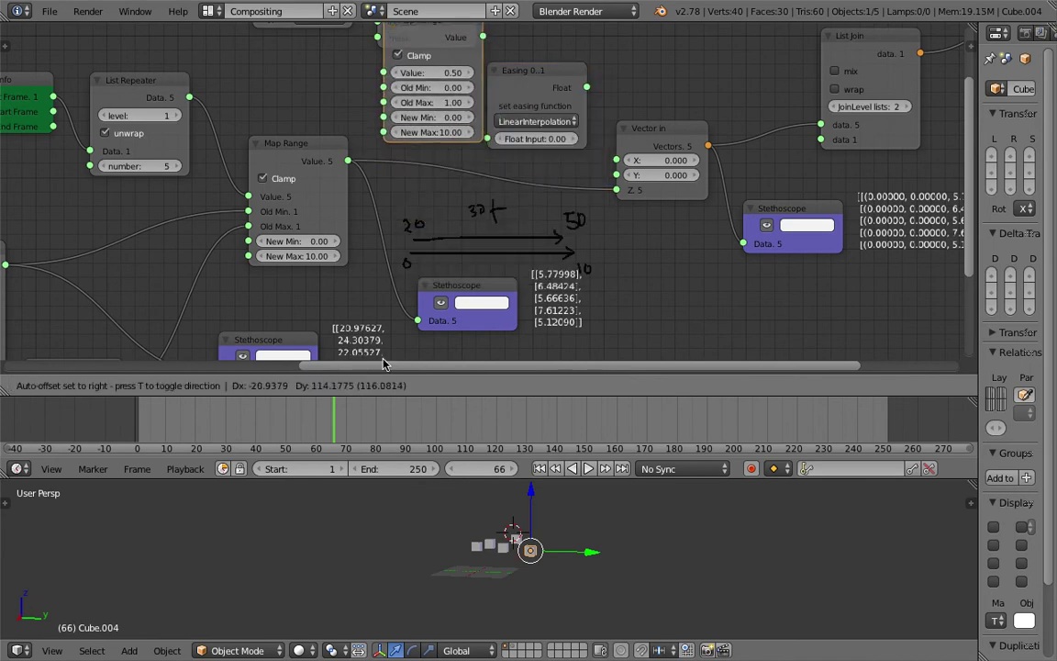
pyautogui.click(383, 18)
# - Arrange the nodes so the new Map Range sits between the first Map Range and the Easing node
pyautogui.moveTo(414, 256); pyautogui.dragTo(395, 324, button='middle')
pyautogui.moveTo(526, 144); pyautogui.dragTo(582, 120)
pyautogui.moveTo(406, 36); pyautogui.dragTo(404, 147, button='middle')
pyautogui.moveTo(400, 131); pyautogui.dragTo(519, 48)
pyautogui.moveTo(288, 142); pyautogui.dragTo(383, 77)
# - Set the new Map Range node's Old Max to 10, New Min to 0 and New Max to 1
pyautogui.moveTo(361, 182); pyautogui.dragTo(411, 90, button='middle')
pyautogui.scroll(4, 403, 128)
pyautogui.moveTo(389, 160); pyautogui.dragTo(399, 93, button='middle')
pyautogui.scroll(-2, 392, 119)
pyautogui.click(457, 124)
pyautogui.write('10')
pyautogui.press('Tab')
pyautogui.write('0')
pyautogui.press('Tab')
pyautogui.write('1')
pyautogui.press('Tab')
# - Link the first Map Range's output to the new Map Range's Value input and disable Clamp on the new node
pyautogui.moveTo(406, 92); pyautogui.dragTo(369, 187)
pyautogui.moveTo(326, 107); pyautogui.dragTo(280, 102, button='middle')
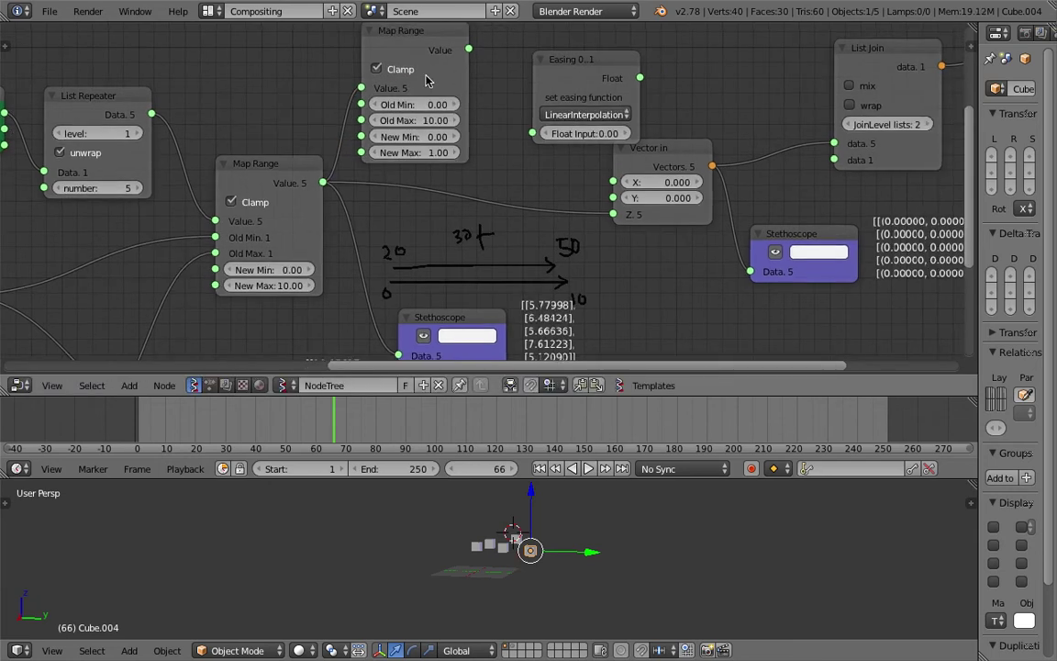
pyautogui.moveTo(376, 104); pyautogui.dragTo(323, 116, button='middle')
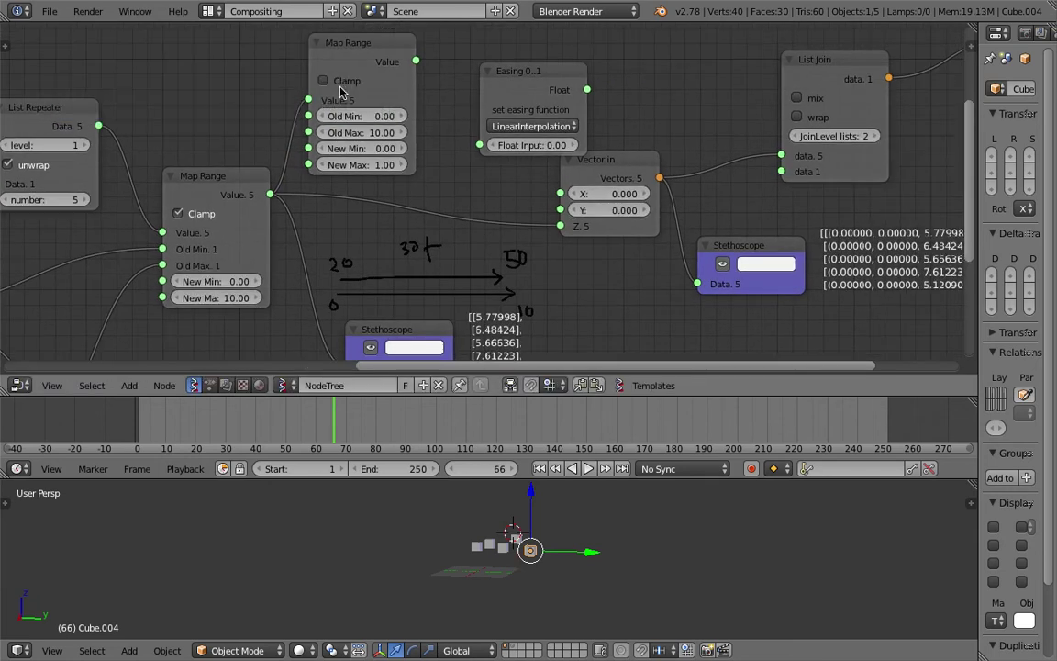
pyautogui.moveTo(368, 54); pyautogui.dragTo(439, 63)
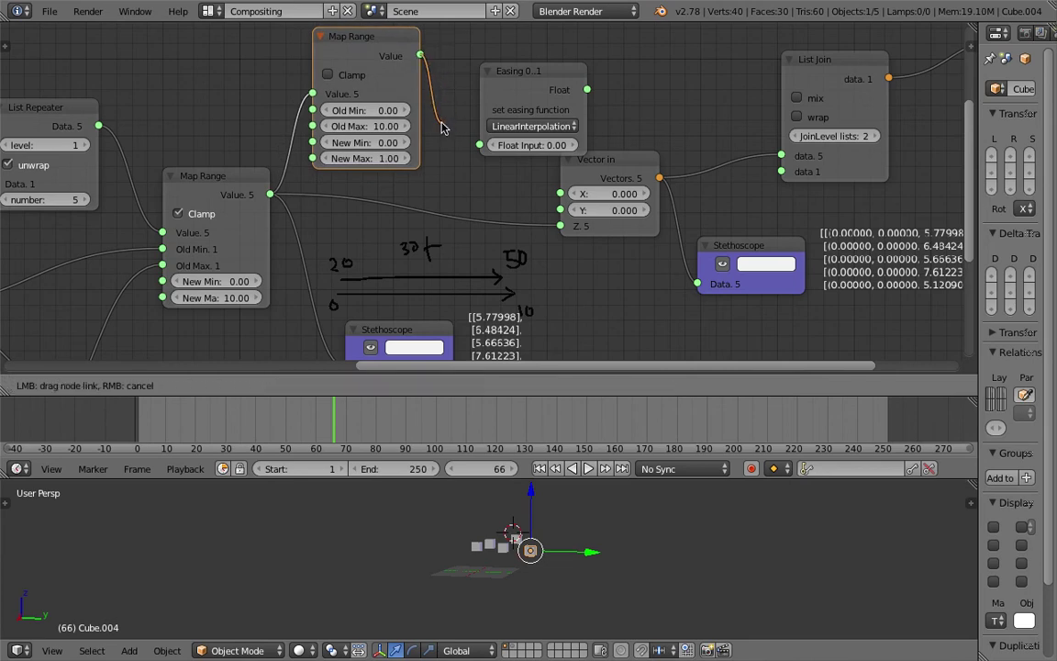
# - Link the second Map Range's output to the Easing node's Float Input, and space out Easing and Vector In
pyautogui.moveTo(475, 147); pyautogui.dragTo(477, 144)
pyautogui.moveTo(524, 95); pyautogui.dragTo(475, 91)
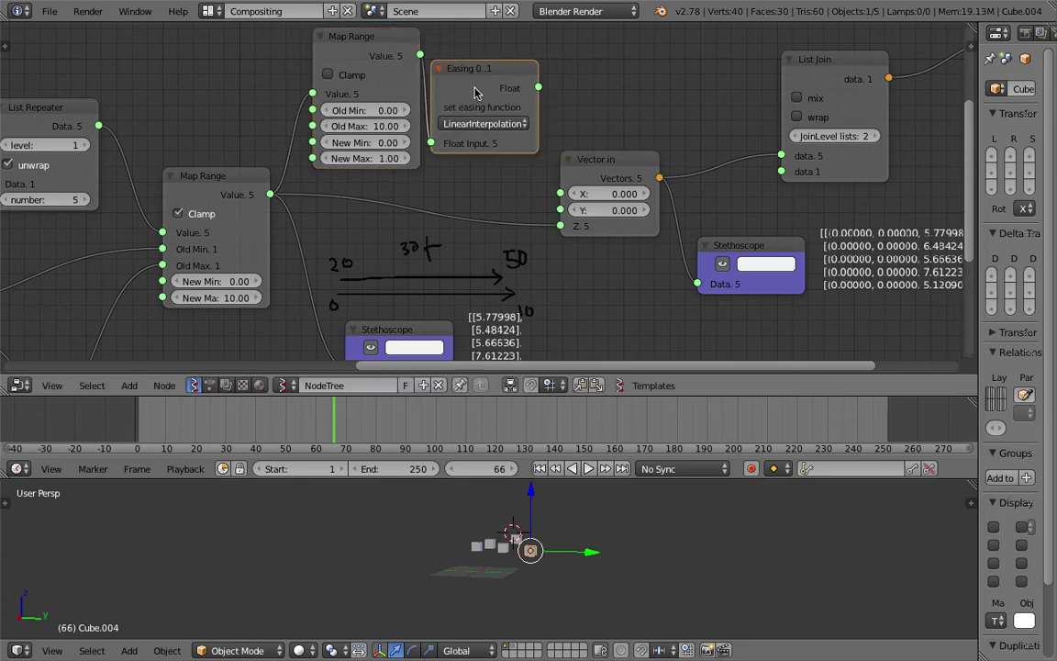
pyautogui.moveTo(617, 163); pyautogui.dragTo(684, 147)
# - Set the easing function to BackEaseInOut and link the Easing output to the Z input of Vector In
pyautogui.click(483, 124)
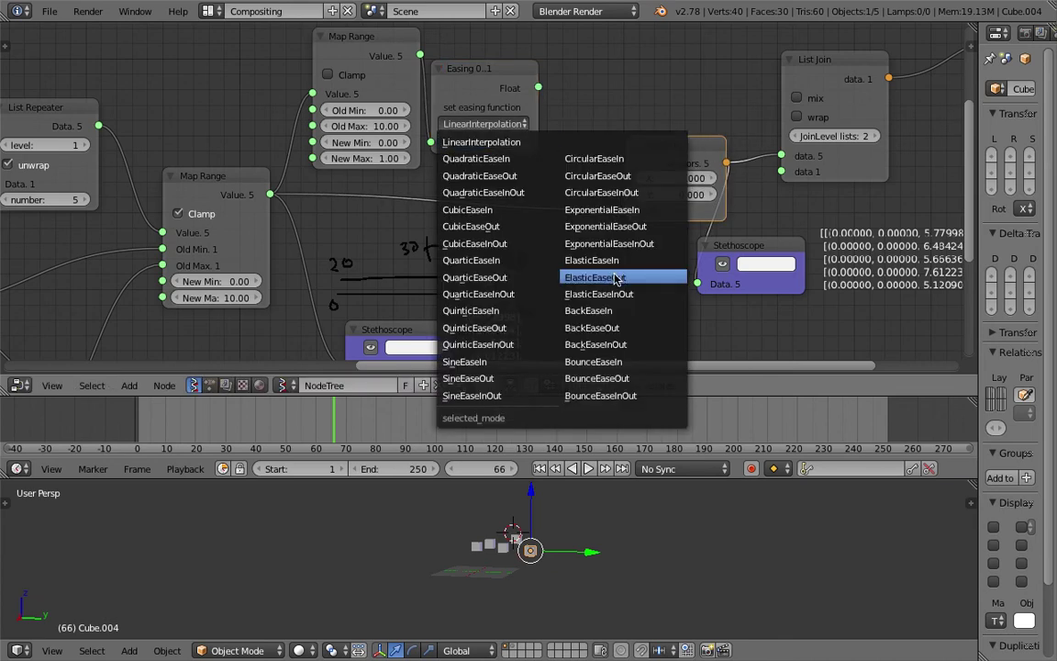
pyautogui.click(624, 344)
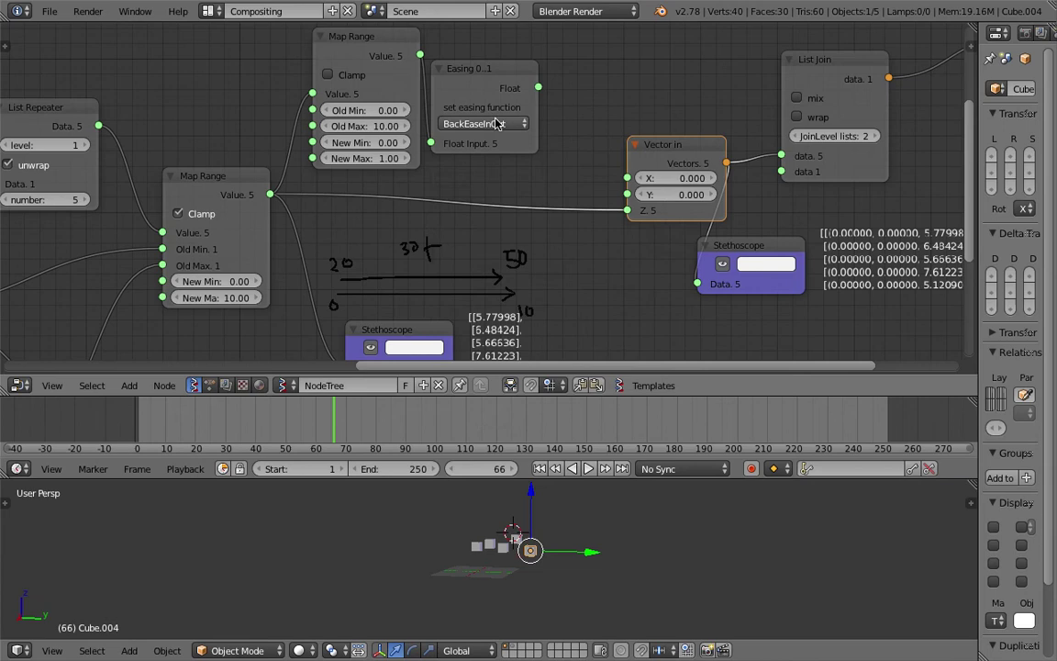
pyautogui.moveTo(483, 82); pyautogui.dragTo(500, 79)
pyautogui.scroll(-1, 537, 94)
pyautogui.moveTo(549, 100); pyautogui.dragTo(506, 90, button='middle')
pyautogui.moveTo(506, 84); pyautogui.dragTo(571, 200)
pyautogui.moveTo(460, 77); pyautogui.dragTo(472, 113)
# - Return the animation to frame 1 and enlarge the 3D viewport upward over the timeline
pyautogui.moveTo(580, 556); pyautogui.dragTo(607, 559, button='middle')
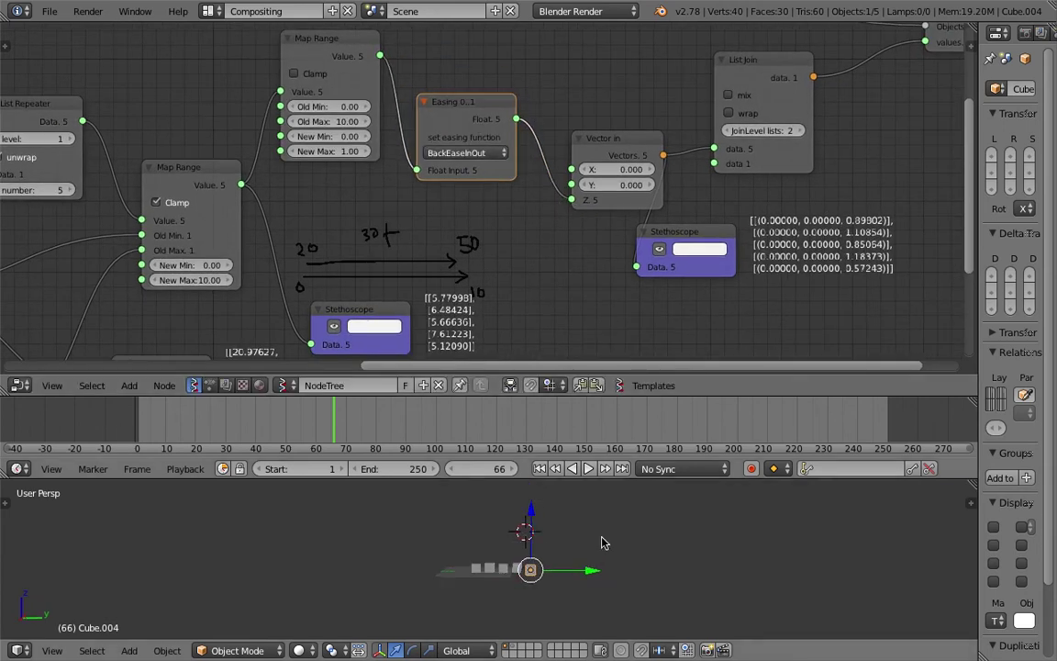
pyautogui.scroll(2, 603, 538)
pyautogui.scroll(1, 691, 535)
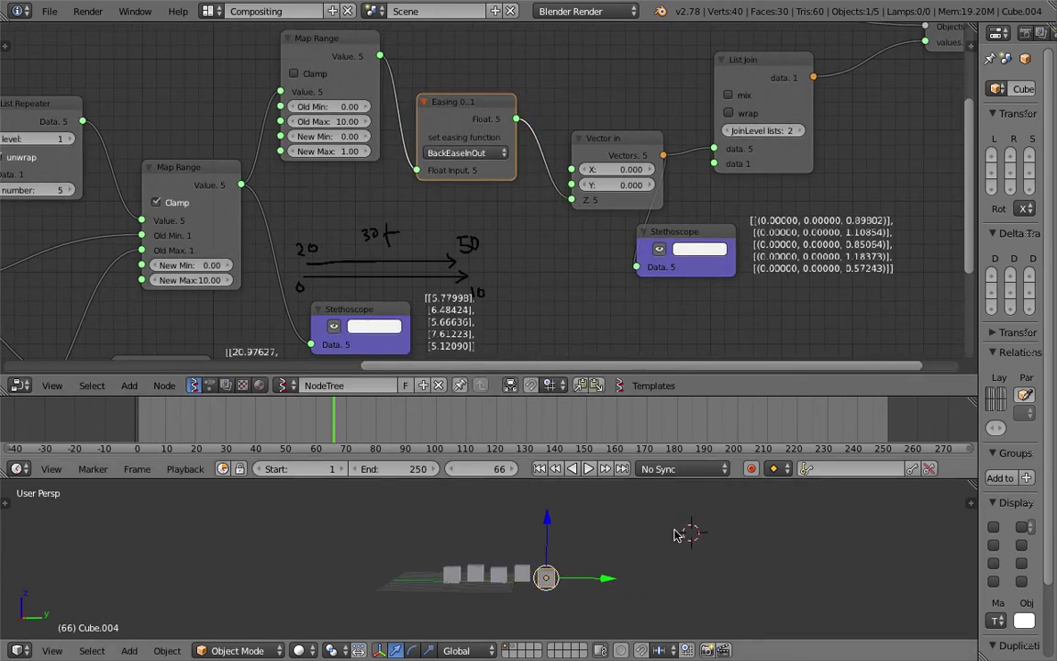
pyautogui.click(540, 468)
pyautogui.moveTo(599, 480); pyautogui.dragTo(598, 420)
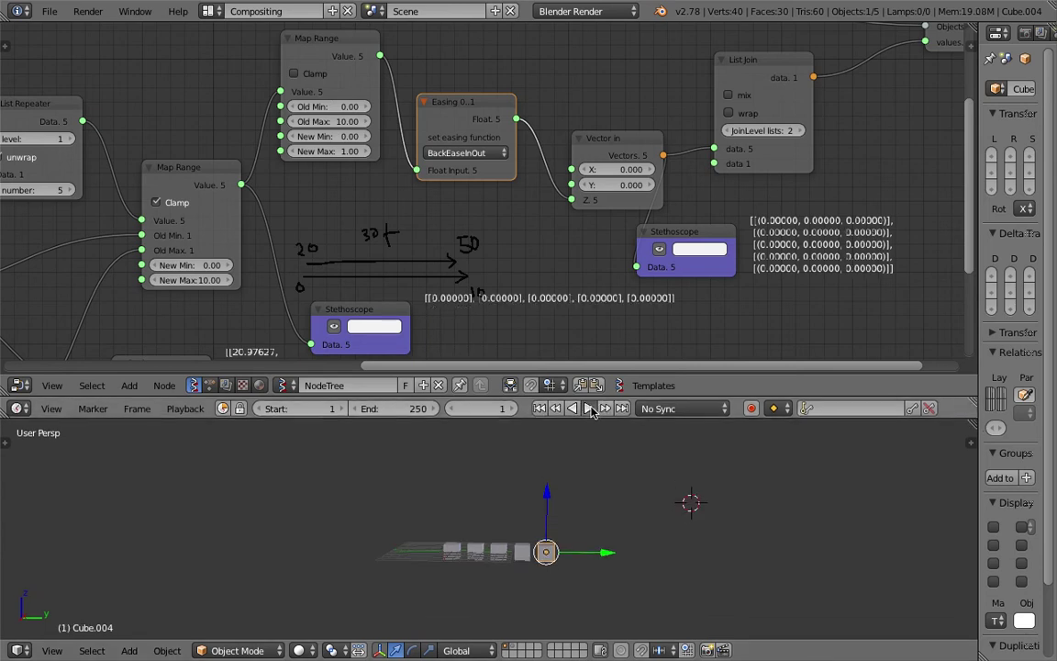
# - Play the animation, watch the cubes' eased motion in the 3D viewport, and stop playback
pyautogui.hotkey('alt', 'a')
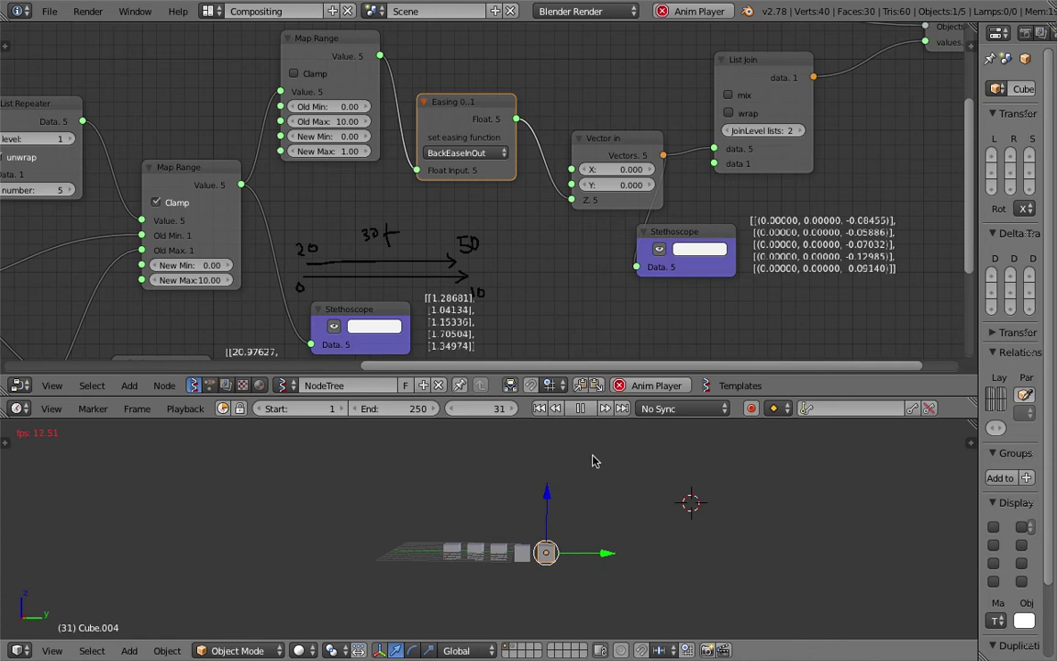
pyautogui.moveTo(583, 500); pyautogui.dragTo(578, 545, button='middle')
pyautogui.scroll(-2, 618, 512)
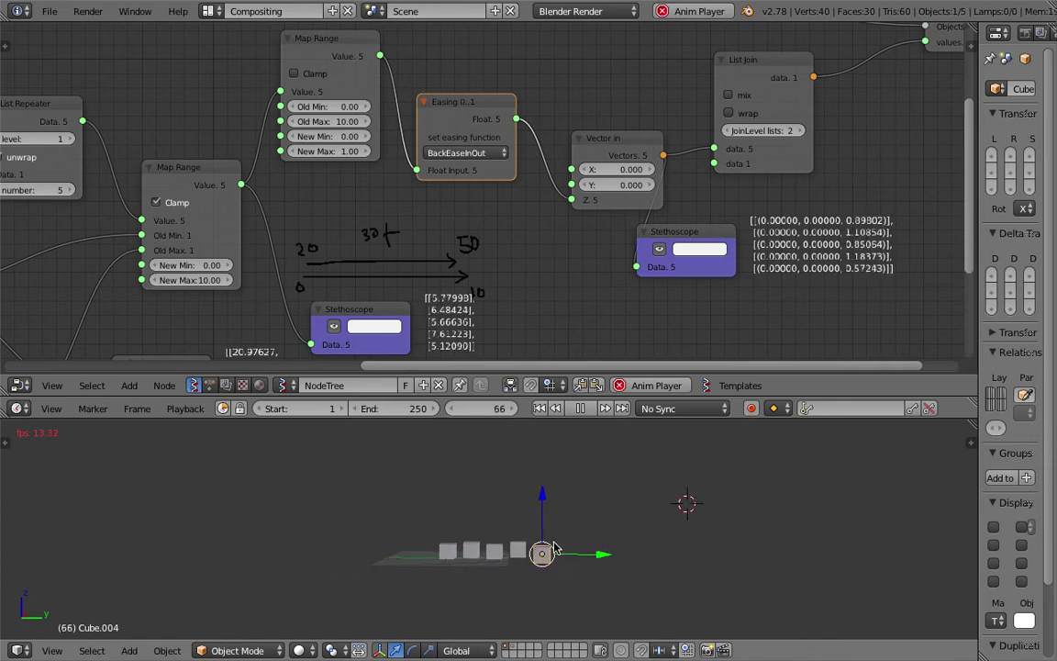
pyautogui.moveTo(548, 582); pyautogui.dragTo(559, 571, button='middle')
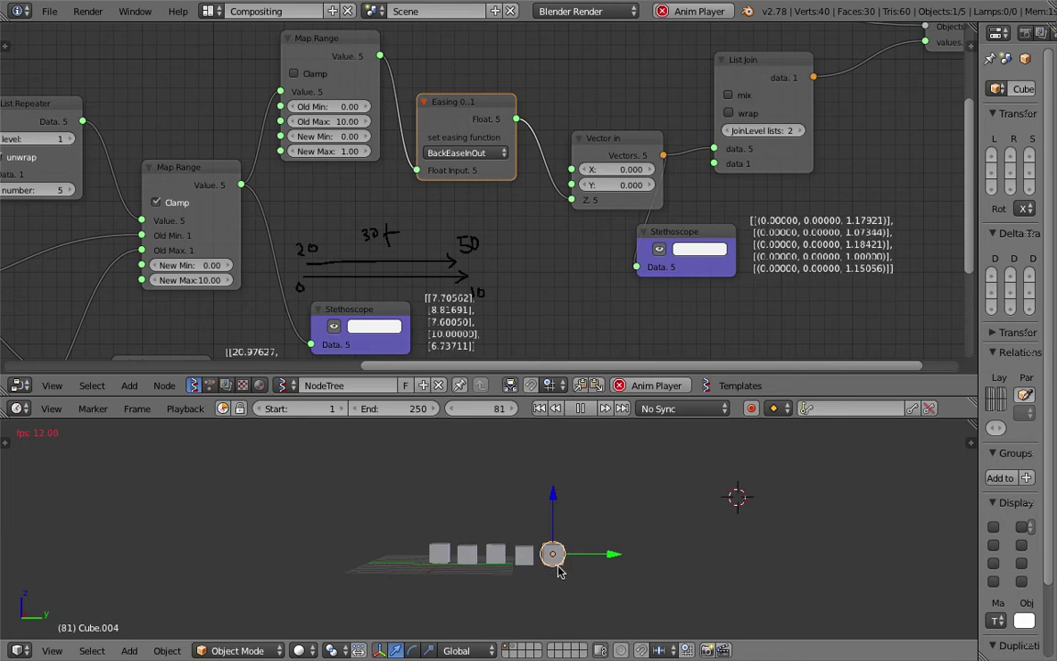
pyautogui.click(579, 409)
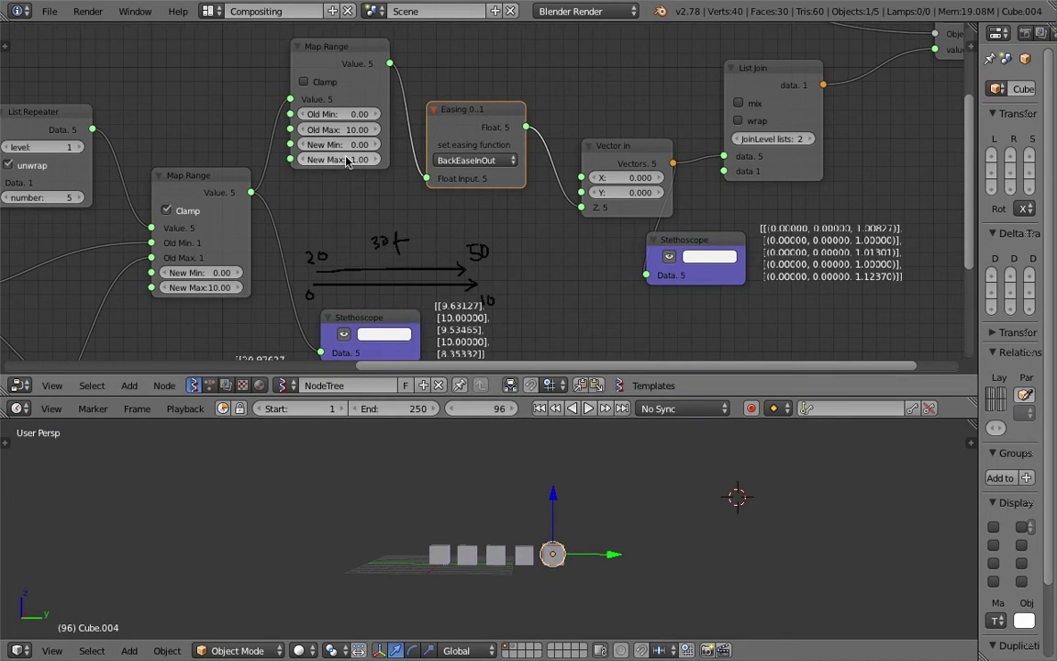
# - Save the project, overwriting the existing file
pyautogui.moveTo(458, 115); pyautogui.dragTo(449, 97)
pyautogui.hotkey('ctrl', 's')
pyautogui.click(449, 98)
# - Duplicate the second Map Range node, place it after Easing, and link the Easing output to its Value input
pyautogui.moveTo(499, 130); pyautogui.dragTo(465, 143, button='middle')
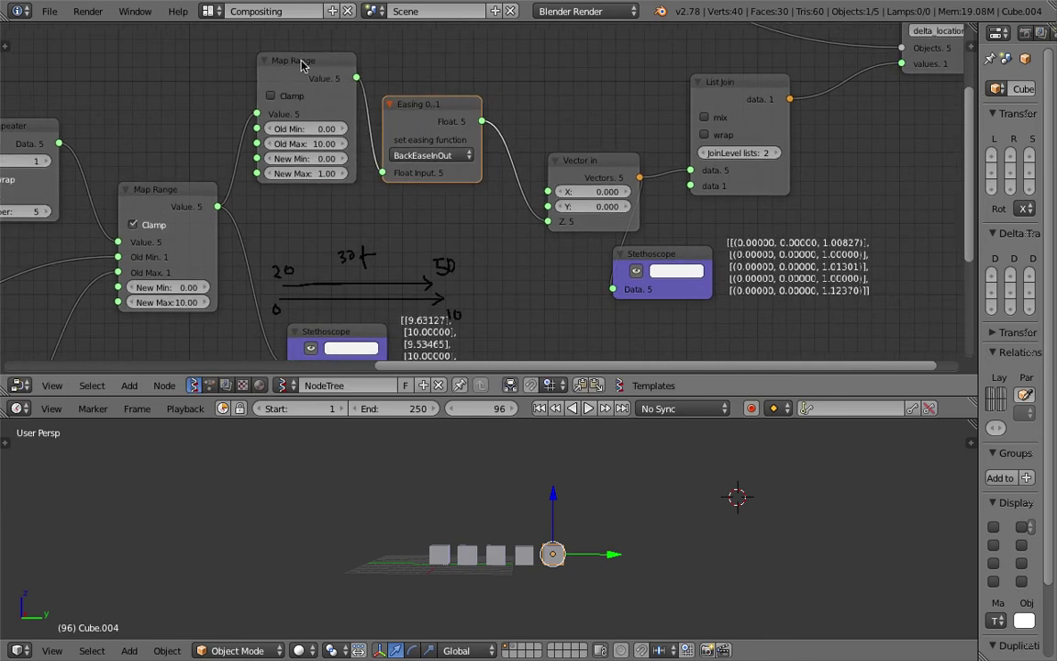
pyautogui.click(314, 62)
pyautogui.hotkey('shift', 'd')
pyautogui.click(574, 42)
pyautogui.moveTo(481, 121); pyautogui.dragTo(531, 98)
pyautogui.moveTo(596, 109); pyautogui.dragTo(521, 122, button='middle')
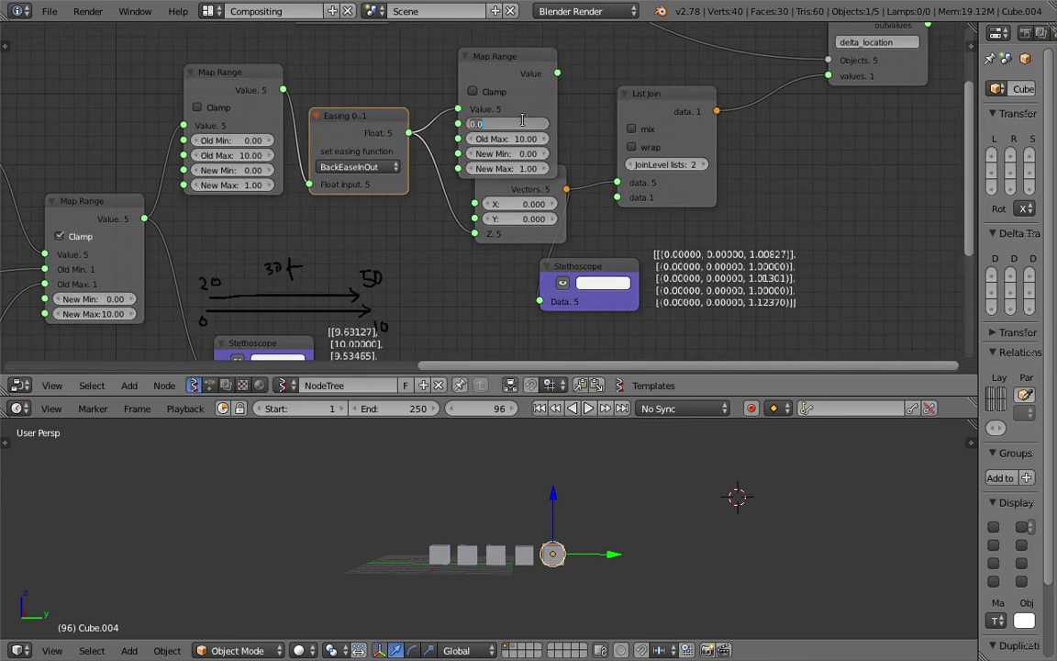
# - Set Old Max to 1 and New Max to 10 on the Map Range after Easing, and shift that node up slightly
pyautogui.press('Tab')
pyautogui.write('1')
pyautogui.press('Tab')
pyautogui.press('Tab')
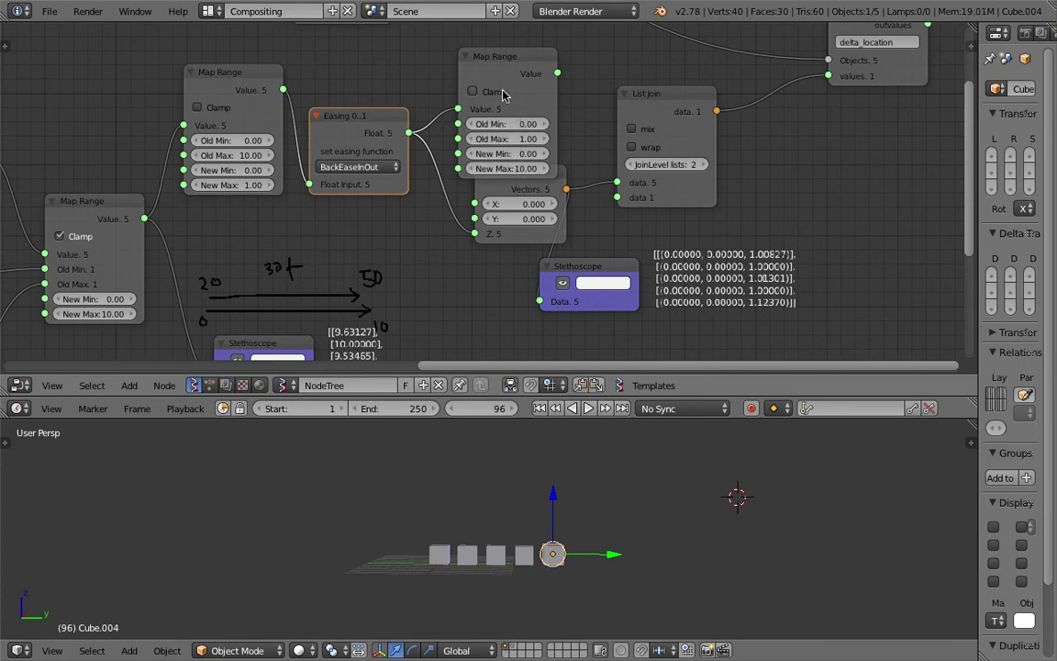
pyautogui.moveTo(503, 95); pyautogui.dragTo(481, 76)
# - Link the last Map Range's Value output to Vector in's Z input, and spread out the Vector in, List Join and Stethoscope nodes
pyautogui.moveTo(535, 53); pyautogui.dragTo(473, 233)
pyautogui.moveTo(662, 97); pyautogui.dragTo(769, 89)
pyautogui.moveTo(549, 177); pyautogui.dragTo(652, 146)
pyautogui.moveTo(602, 267); pyautogui.dragTo(808, 237)
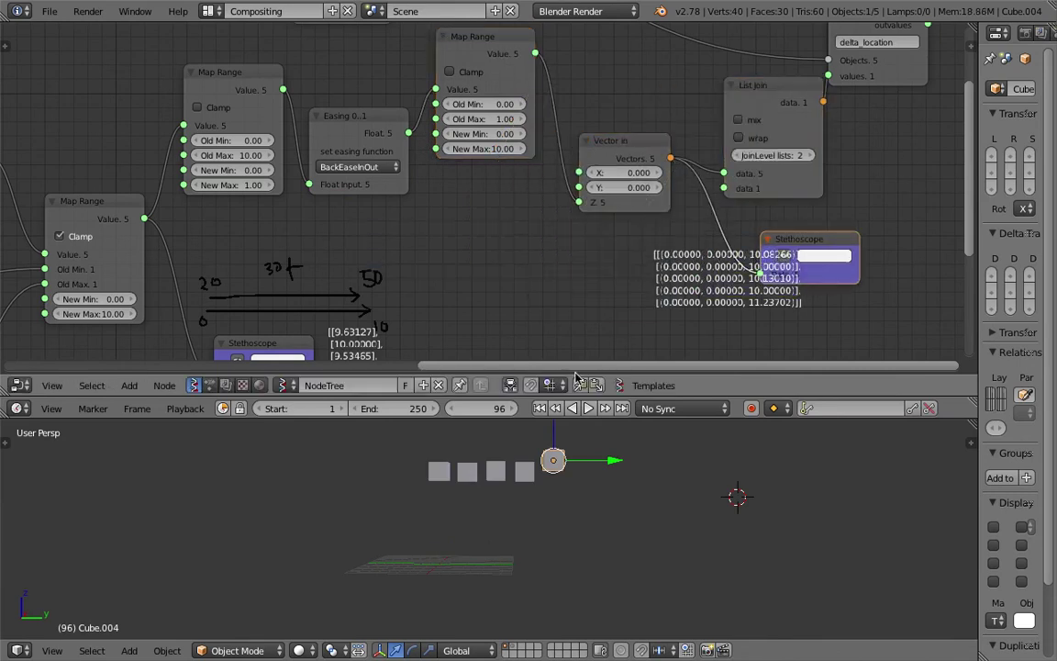
# - Play the animation from frame 1, watch the cubes rise from an angled view, and stop playback
pyautogui.click(540, 408)
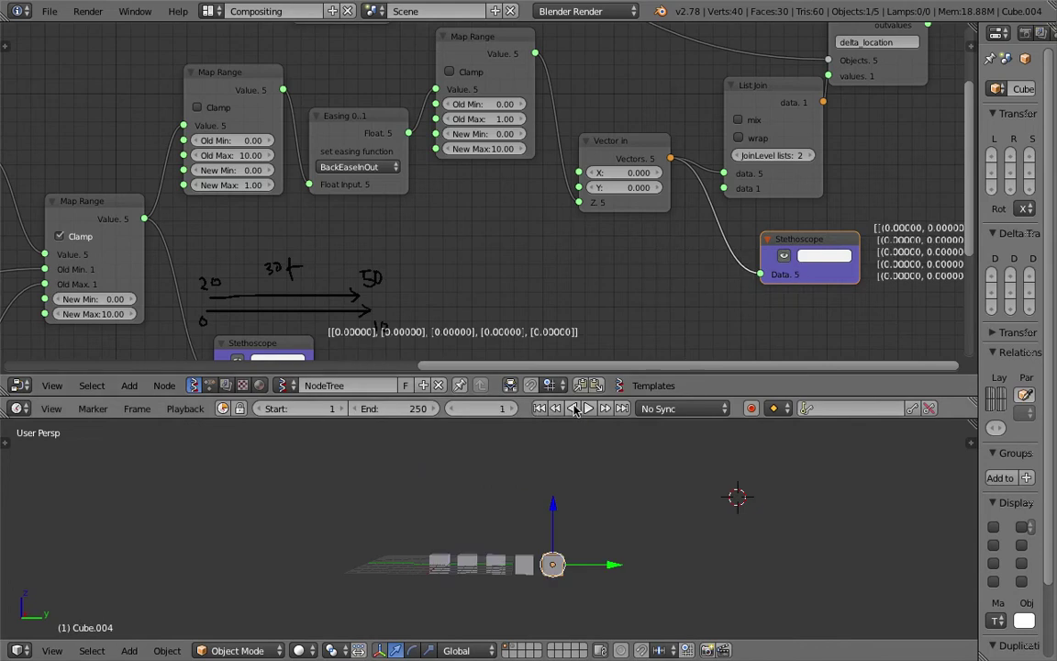
pyautogui.click(588, 409)
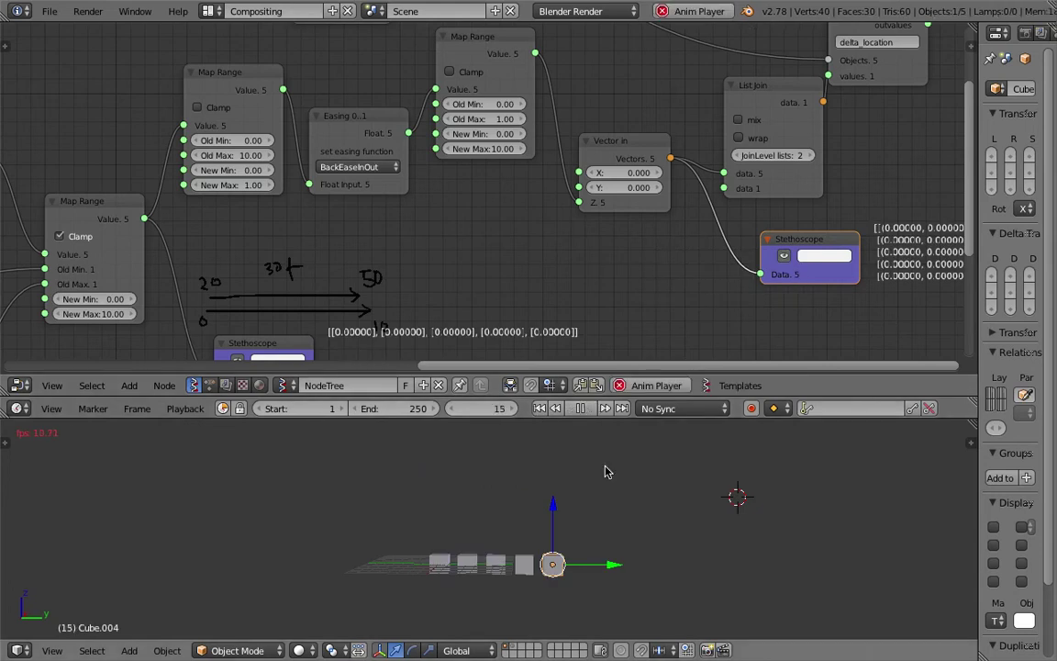
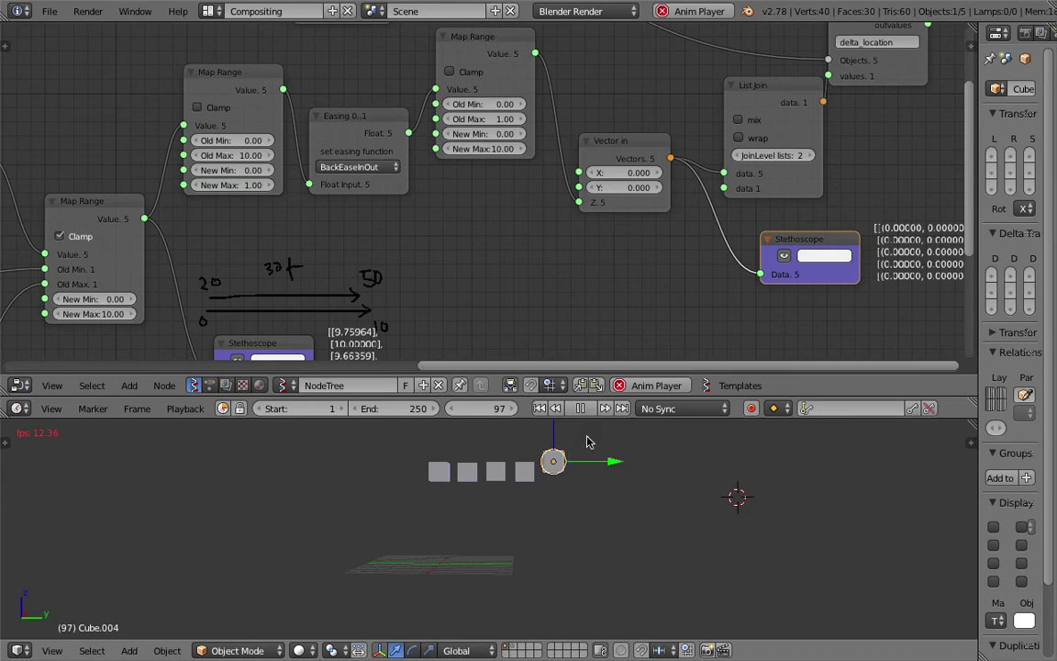
pyautogui.moveTo(609, 513); pyautogui.dragTo(596, 638, button='middle')
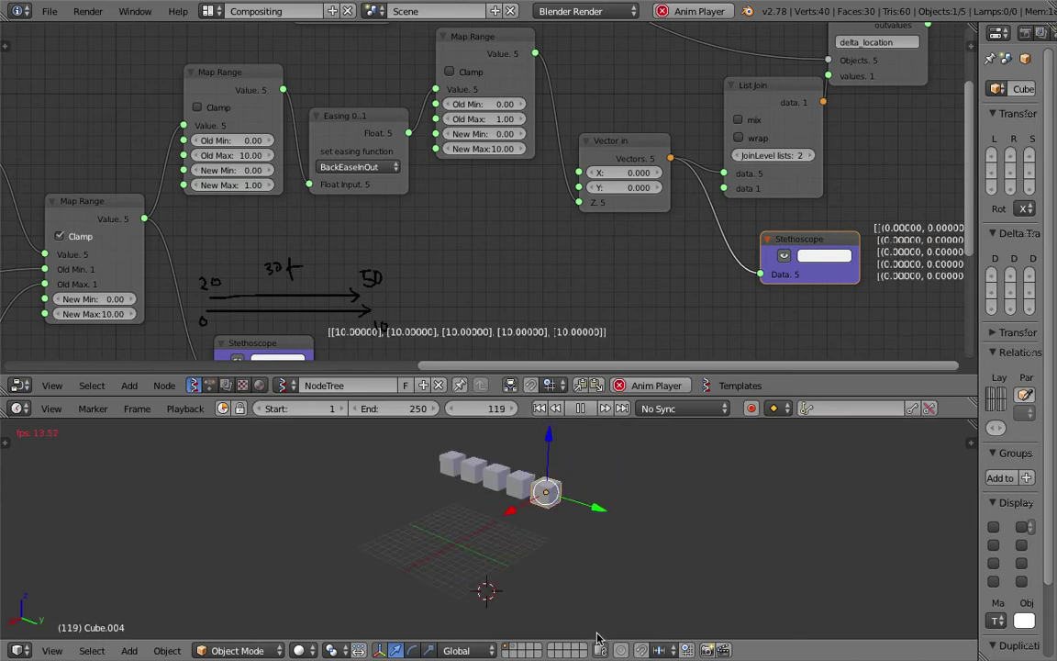
pyautogui.hotkey('alt', 'a')
# - Delete the leftover Stethoscope nodes below the clamped Map Range
pyautogui.scroll(-4, 536, 280)
pyautogui.moveTo(536, 280); pyautogui.dragTo(556, 232, button='middle')
pyautogui.click(360, 257)
pyautogui.press('x')
pyautogui.moveTo(319, 278); pyautogui.dragTo(457, 262, button='middle')
pyautogui.press('x')
pyautogui.click(319, 325)
pyautogui.press('x')
# - Move the two Random Num Gen nodes closer to the clamped Map Range, one above the other
pyautogui.moveTo(111, 201); pyautogui.dragTo(207, 178)
pyautogui.moveTo(205, 273)
pyautogui.mouseDown()
pyautogui.moveTo(222, 274)
pyautogui.moveTo(214, 273)
pyautogui.mouseUp()
pyautogui.moveTo(318, 343); pyautogui.dragTo(323, 322, button='middle')
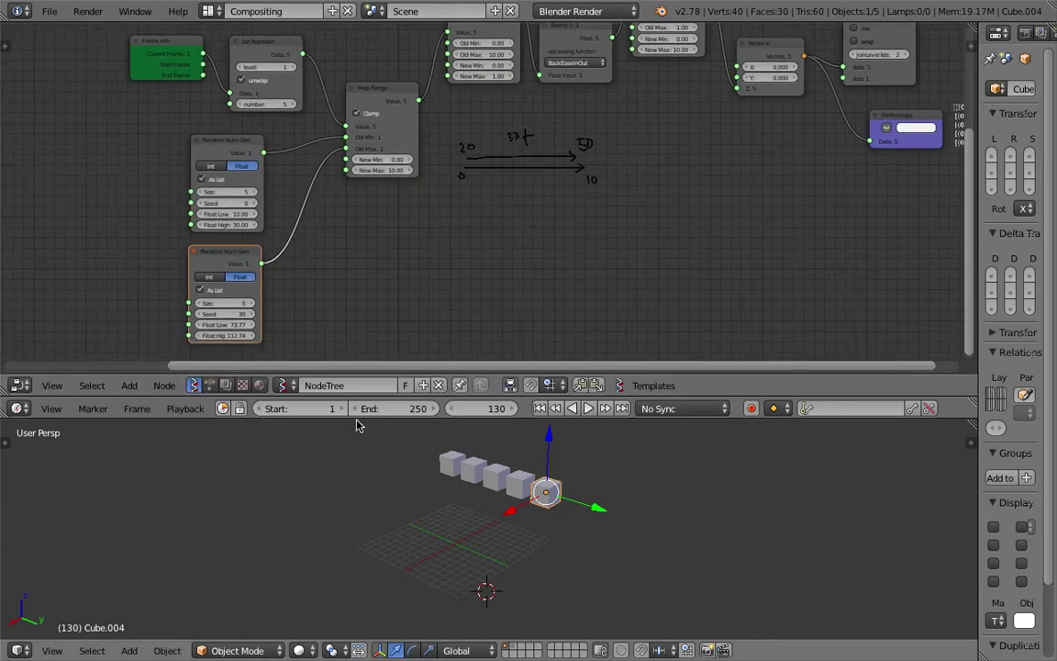
# - Enlarge the timeline downward over the 3D viewport and bring the cubes closer into view
pyautogui.moveTo(356, 422); pyautogui.dragTo(356, 471)
pyautogui.scroll(1, 318, 290)
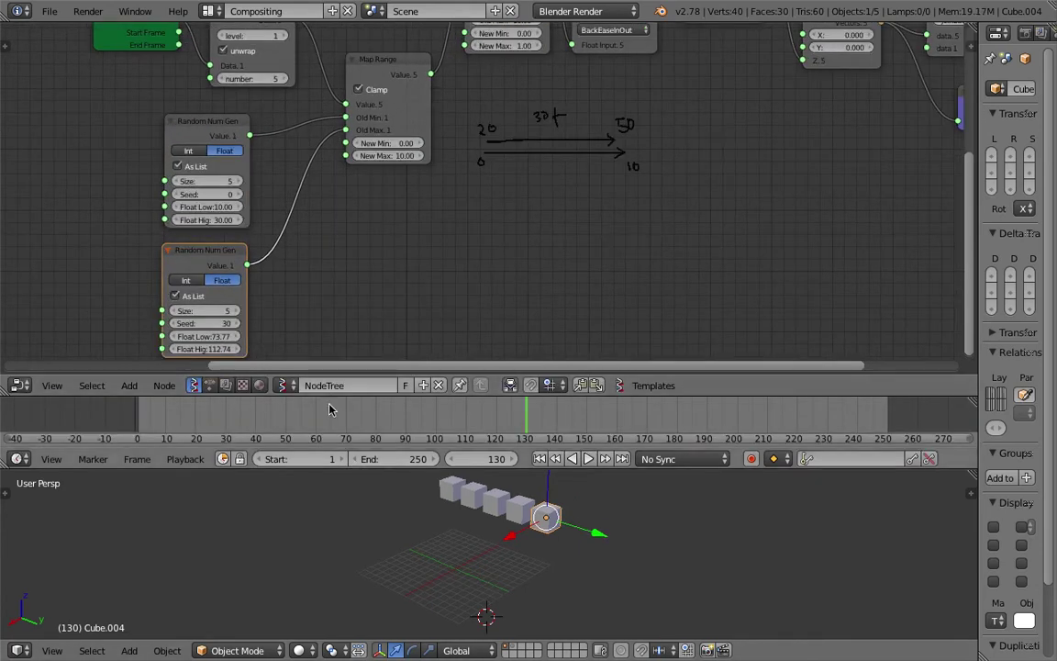
pyautogui.moveTo(448, 584); pyautogui.dragTo(517, 557, button='middle')
pyautogui.scroll(3, 514, 553)
pyautogui.scroll(-3, 625, 160)
# - Delete the unused frame together with its two Add math nodes and the Range Float node
pyautogui.moveTo(625, 160); pyautogui.dragTo(746, 191, button='middle')
pyautogui.scroll(-4, 572, 229)
pyautogui.moveTo(219, 145); pyautogui.dragTo(206, 94)
pyautogui.moveTo(265, 103); pyautogui.dragTo(270, 164, button='middle')
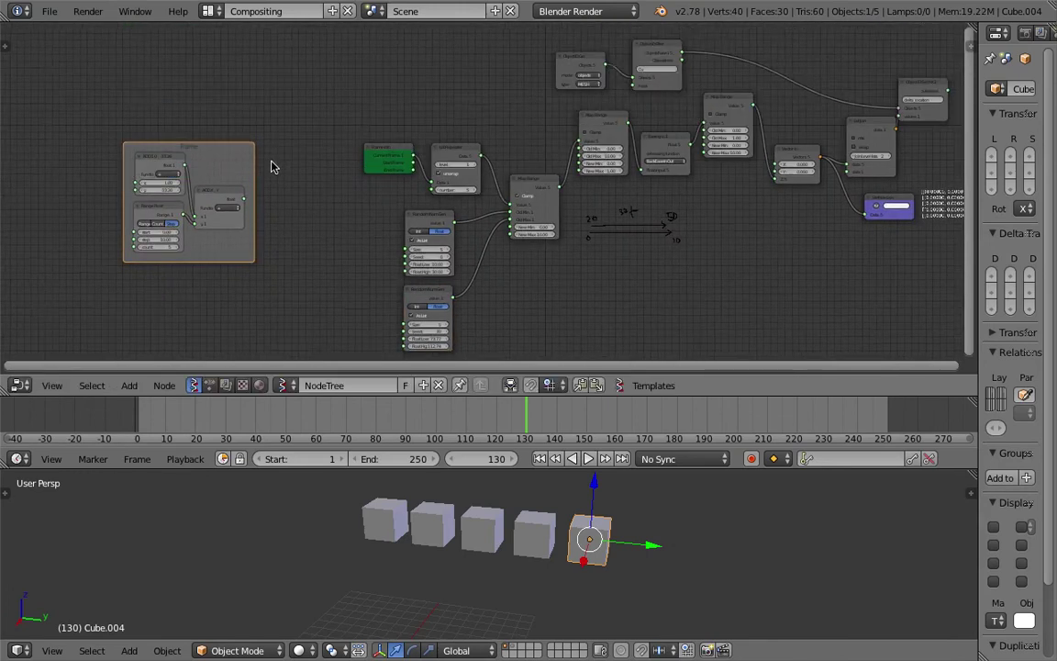
pyautogui.scroll(3, 266, 163)
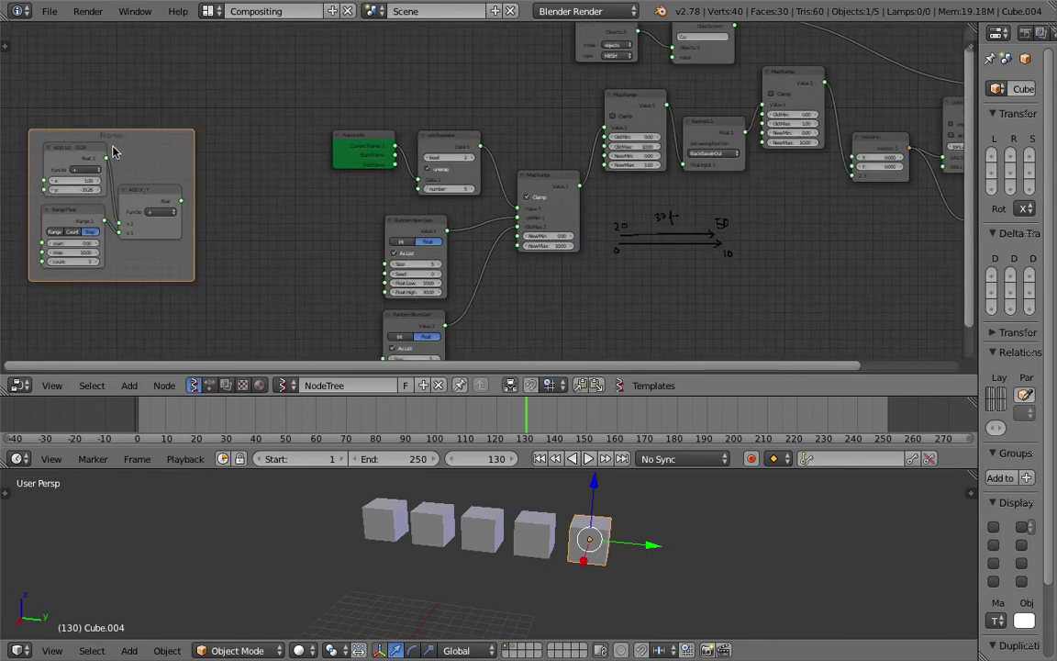
pyautogui.press('x')
pyautogui.click(87, 154)
pyautogui.press('x')
pyautogui.press('x')
pyautogui.click(78, 214)
pyautogui.press('x')
# - Rearrange the Frame info and List Repeater nodes in a row above the Random Num Gen nodes
pyautogui.moveTo(222, 177); pyautogui.dragTo(179, 175, button='middle')
pyautogui.moveTo(320, 136); pyautogui.dragTo(245, 107)
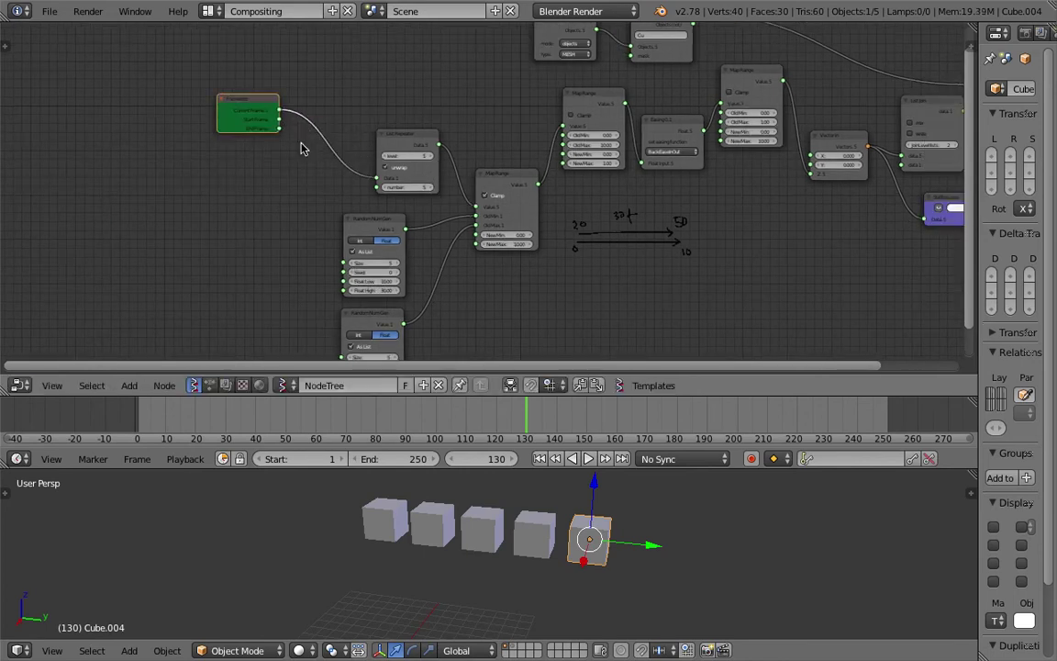
pyautogui.scroll(3, 302, 145)
pyautogui.moveTo(363, 118); pyautogui.dragTo(307, 79)
pyautogui.click(174, 84)
pyautogui.moveTo(176, 83); pyautogui.dragTo(147, 93)
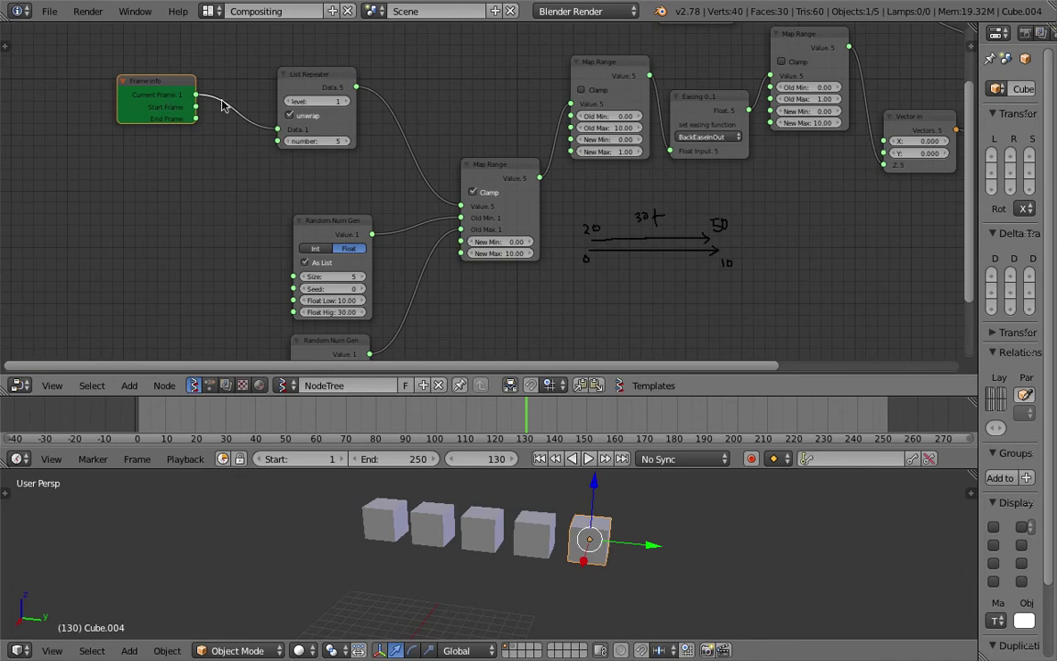
pyautogui.click(304, 87)
pyautogui.scroll(1, 205, 78)
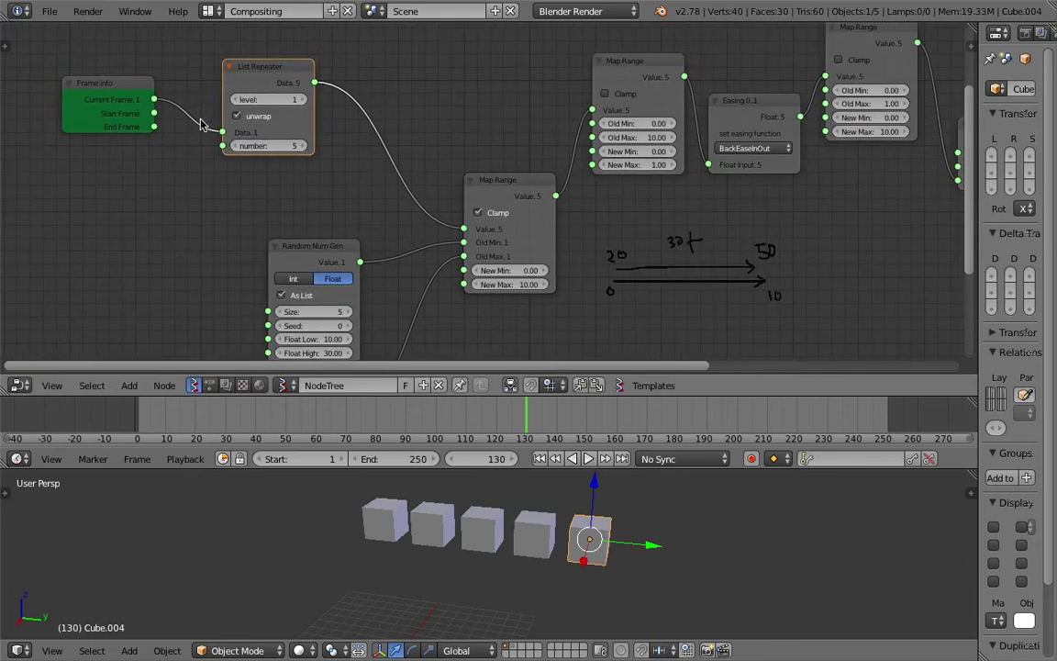
pyautogui.moveTo(275, 77); pyautogui.dragTo(250, 77)
# - Reposition the clamped Map Range and both Random Num Gen nodes compactly, and save the project over the existing file
pyautogui.moveTo(497, 192); pyautogui.dragTo(481, 149)
pyautogui.moveTo(413, 245); pyautogui.dragTo(399, 210, button='middle')
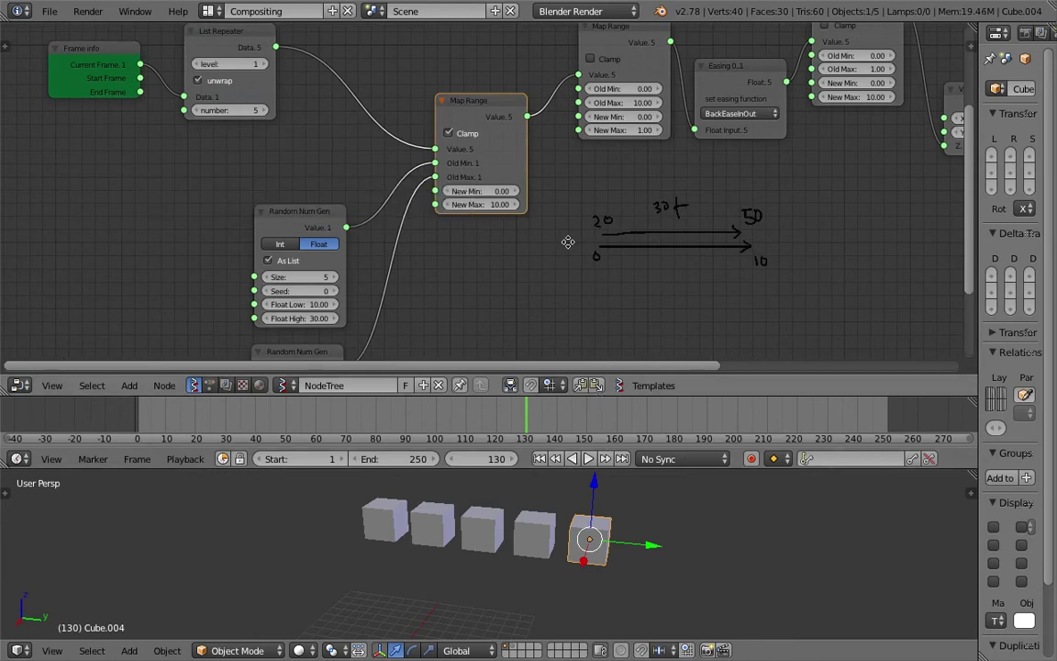
pyautogui.moveTo(693, 309); pyautogui.dragTo(569, 354, button='middle')
pyautogui.moveTo(534, 545); pyautogui.dragTo(444, 551, button='middle')
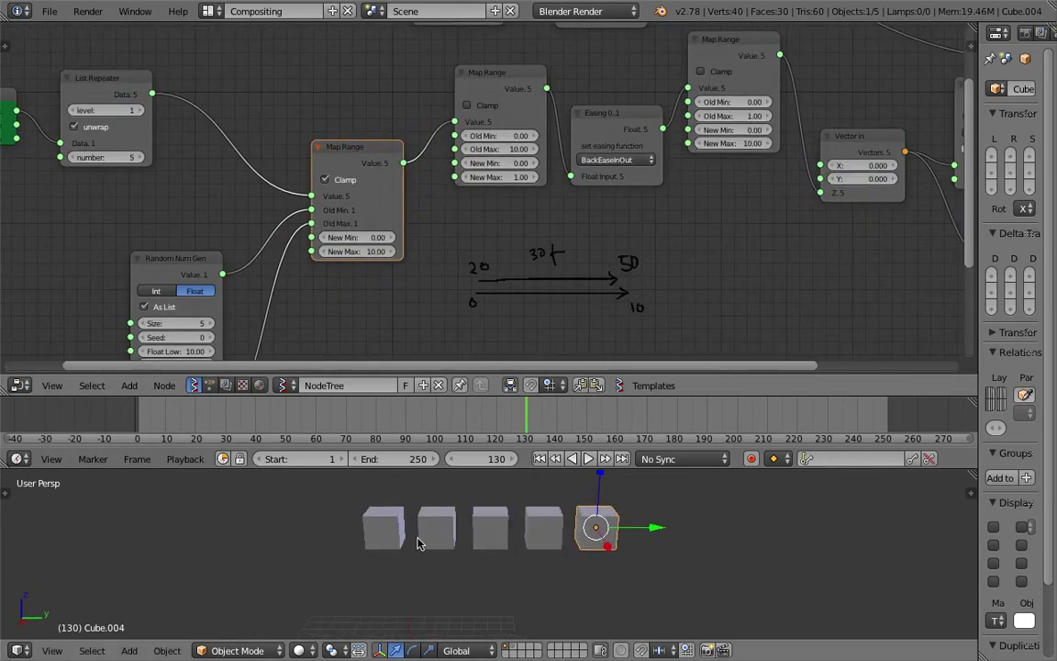
pyautogui.scroll(-2, 449, 285)
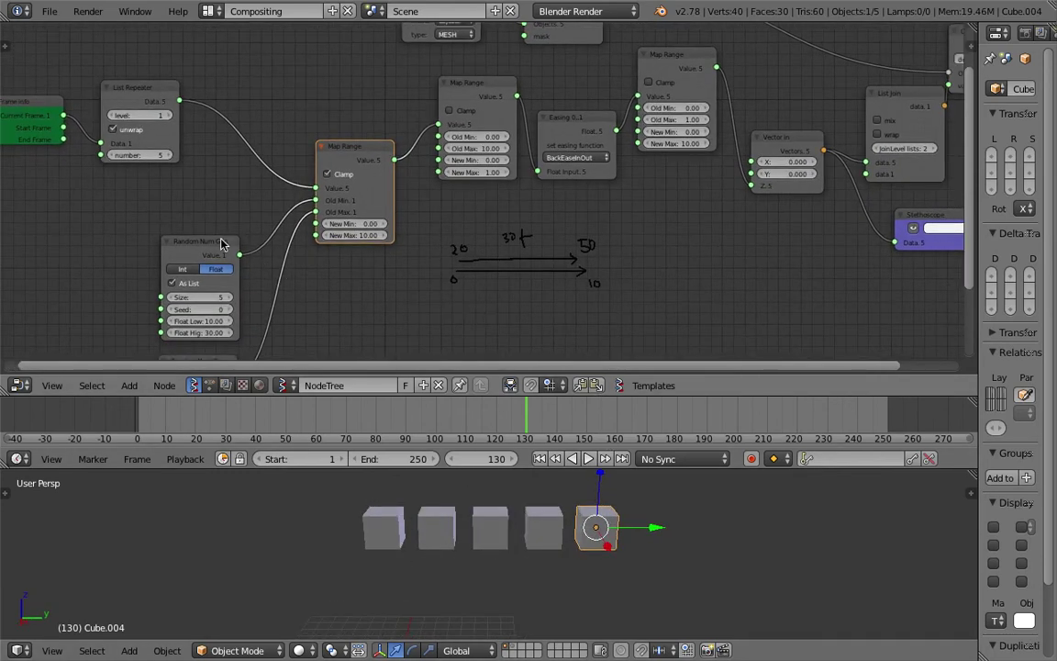
pyautogui.moveTo(222, 243); pyautogui.dragTo(233, 200)
pyautogui.moveTo(234, 201); pyautogui.dragTo(274, 117, button='middle')
pyautogui.moveTo(248, 282); pyautogui.dragTo(264, 227)
pyautogui.moveTo(385, 186); pyautogui.dragTo(367, 224, button='middle')
pyautogui.hotkey('ctrl', 's')
pyautogui.click(367, 220)
# - Line up the Easing node and the Map Range nodes before and after it in a row
pyautogui.moveTo(371, 113); pyautogui.dragTo(372, 95)
pyautogui.moveTo(407, 134); pyautogui.dragTo(350, 236, button='middle')
pyautogui.click(439, 131)
pyautogui.moveTo(439, 130); pyautogui.dragTo(425, 135)
pyautogui.scroll(2, 431, 143)
pyautogui.moveTo(535, 164); pyautogui.dragTo(526, 152)
pyautogui.moveTo(676, 95); pyautogui.dragTo(674, 117)
pyautogui.moveTo(424, 134); pyautogui.dragTo(432, 143)
pyautogui.moveTo(528, 161); pyautogui.dragTo(530, 143)
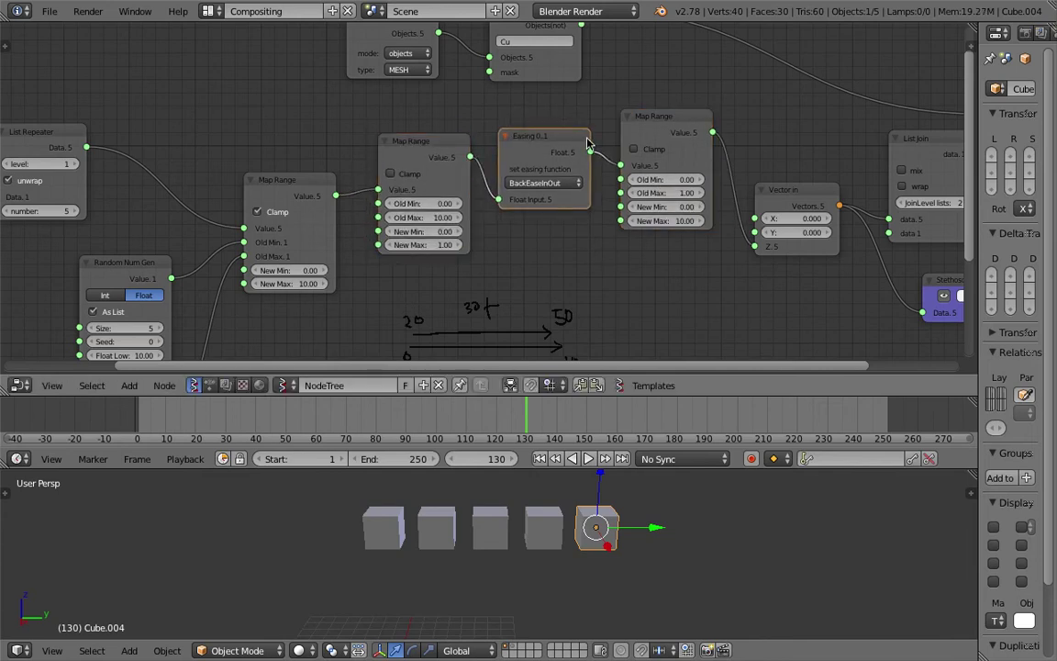
pyautogui.moveTo(626, 128); pyautogui.dragTo(585, 142, button='middle')
pyautogui.moveTo(592, 139); pyautogui.dragTo(592, 163)
# - Group the Easing node and its two neighbouring Map Range nodes in one frame
pyautogui.click(397, 155)
pyautogui.keyDown('shift'); pyautogui.click(488, 156); pyautogui.keyUp('shift')
pyautogui.keyDown('shift'); pyautogui.click(597, 155); pyautogui.keyUp('shift')
pyautogui.hotkey('ctrl', 'j')
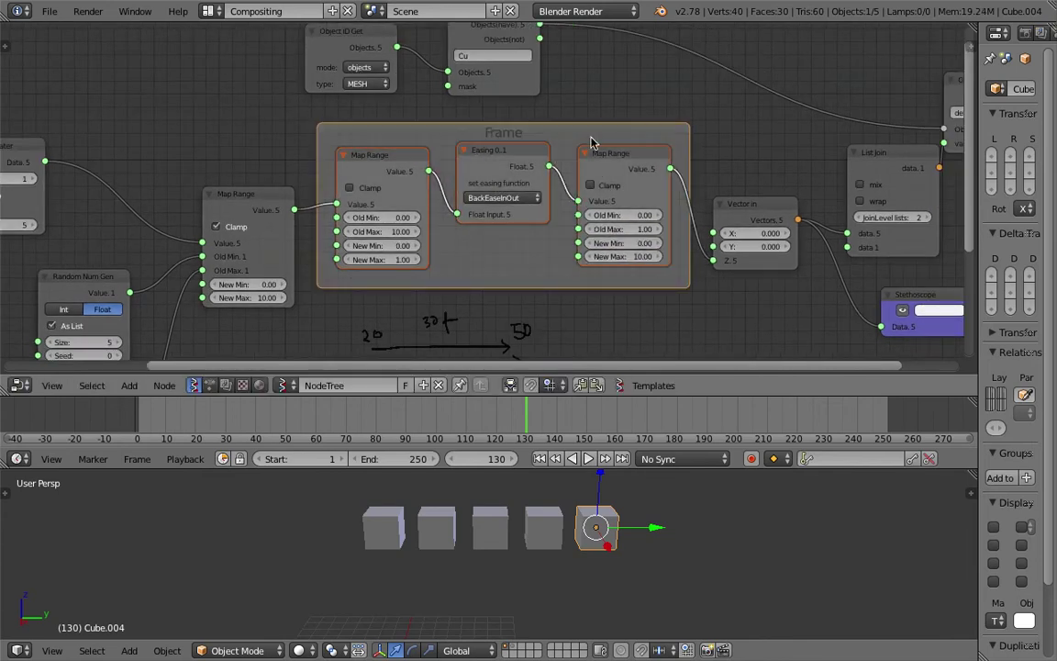
pyautogui.moveTo(591, 137); pyautogui.dragTo(582, 146)
# - Reposition the Vector in, List Join and Object ID Set MK2 nodes after the easing frame
pyautogui.moveTo(694, 196); pyautogui.dragTo(509, 153, button='middle')
pyautogui.moveTo(574, 163); pyautogui.dragTo(577, 156)
pyautogui.moveTo(577, 137); pyautogui.dragTo(526, 167, button='middle')
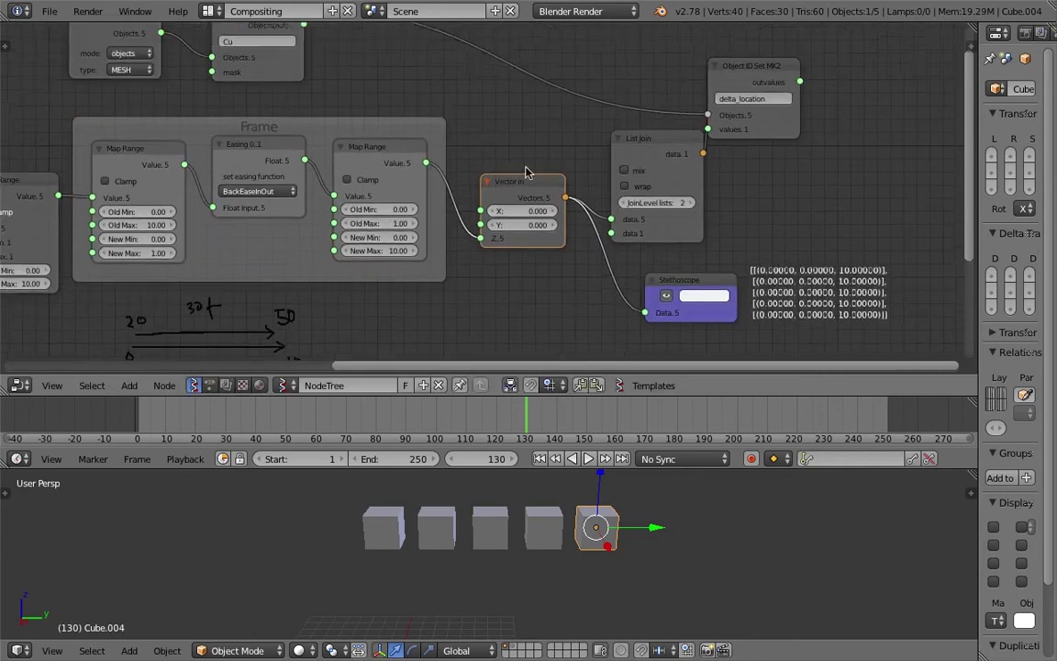
pyautogui.scroll(2, 525, 173)
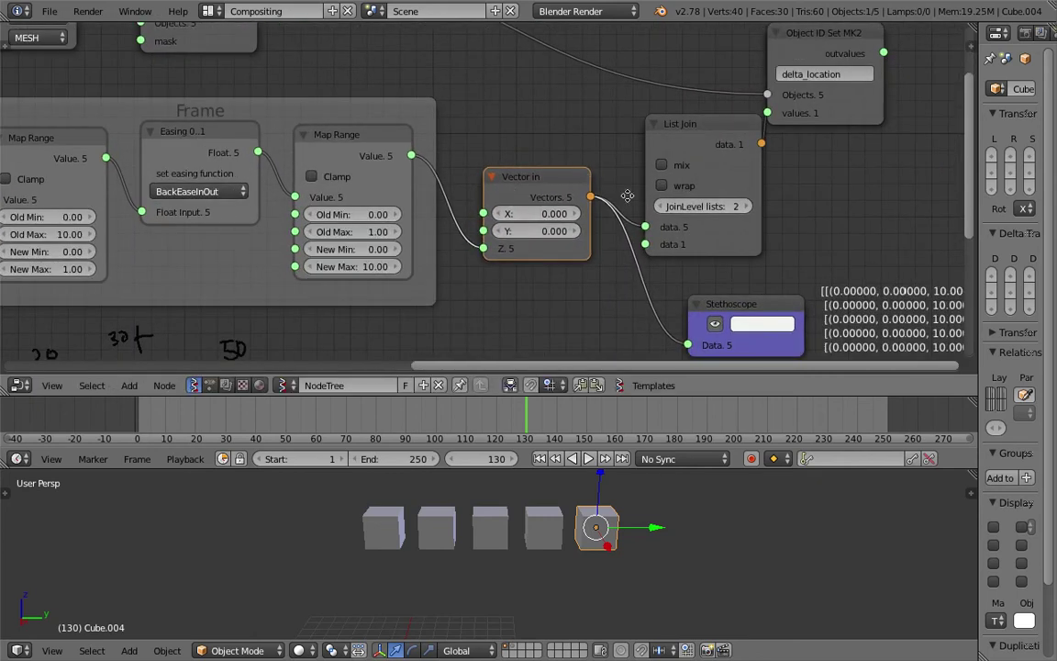
pyautogui.moveTo(628, 196); pyautogui.dragTo(547, 186, button='middle')
pyautogui.scroll(-2, 679, 124)
pyautogui.moveTo(734, 110); pyautogui.dragTo(804, 68)
pyautogui.moveTo(640, 118); pyautogui.dragTo(682, 74)
pyautogui.moveTo(711, 114); pyautogui.dragTo(657, 169, button='middle')
pyautogui.moveTo(718, 71); pyautogui.dragTo(722, 62)
pyautogui.moveTo(707, 131); pyautogui.dragTo(681, 169, button='middle')
pyautogui.scroll(-2, 681, 169)
pyautogui.moveTo(672, 109); pyautogui.dragTo(686, 99)
# - Move Object ID Filter and Object ID Get next to Object ID Set MK2, and save the project over the existing file
pyautogui.moveTo(177, 91); pyautogui.dragTo(542, 84)
pyautogui.moveTo(51, 99); pyautogui.dragTo(423, 84)
pyautogui.moveTo(496, 72); pyautogui.dragTo(530, 76)
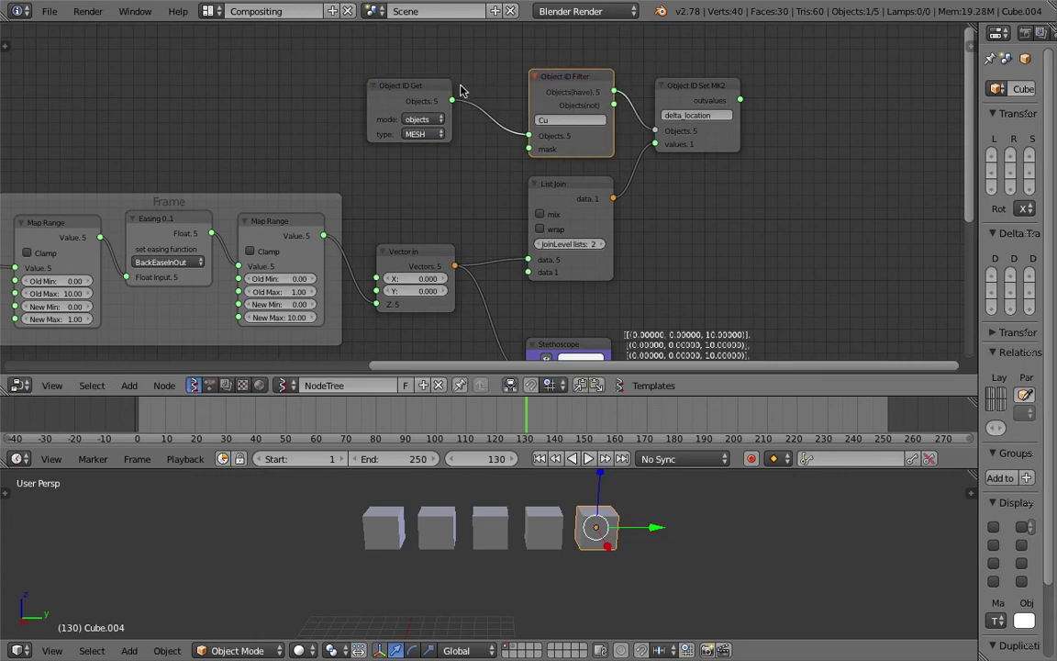
pyautogui.moveTo(394, 92); pyautogui.dragTo(416, 92)
pyautogui.moveTo(458, 201); pyautogui.dragTo(489, 145, button='middle')
pyautogui.hotkey('ctrl', 's')
pyautogui.click(488, 142)
# - Move the List Join node closer to Vector in and save the project again over the existing file
pyautogui.moveTo(614, 140); pyautogui.dragTo(588, 164)
pyautogui.moveTo(588, 163); pyautogui.dragTo(606, 130, button='middle')
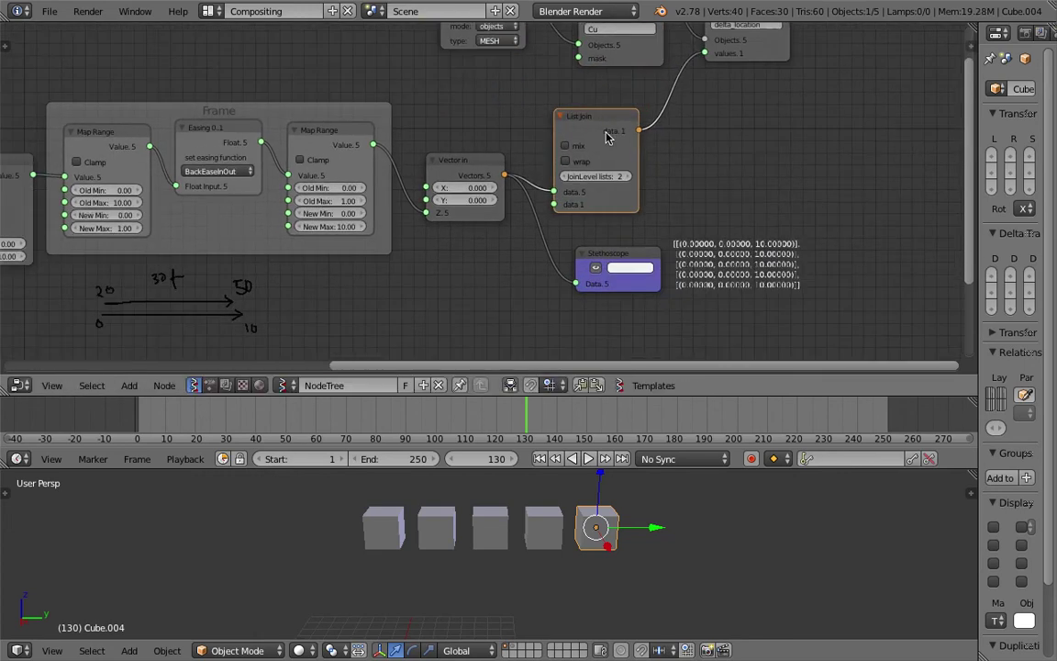
pyautogui.scroll(2, 611, 166)
pyautogui.hotkey('ctrl', 's')
pyautogui.click(606, 186)
# - Tuck the Stethoscope node under List Join and nudge the frame holding the easing nodes
pyautogui.moveTo(633, 259); pyautogui.dragTo(597, 253)
pyautogui.moveTo(656, 246); pyautogui.dragTo(755, 246, button='middle')
pyautogui.scroll(-2, 534, 343)
pyautogui.moveTo(496, 300); pyautogui.dragTo(654, 254, button='middle')
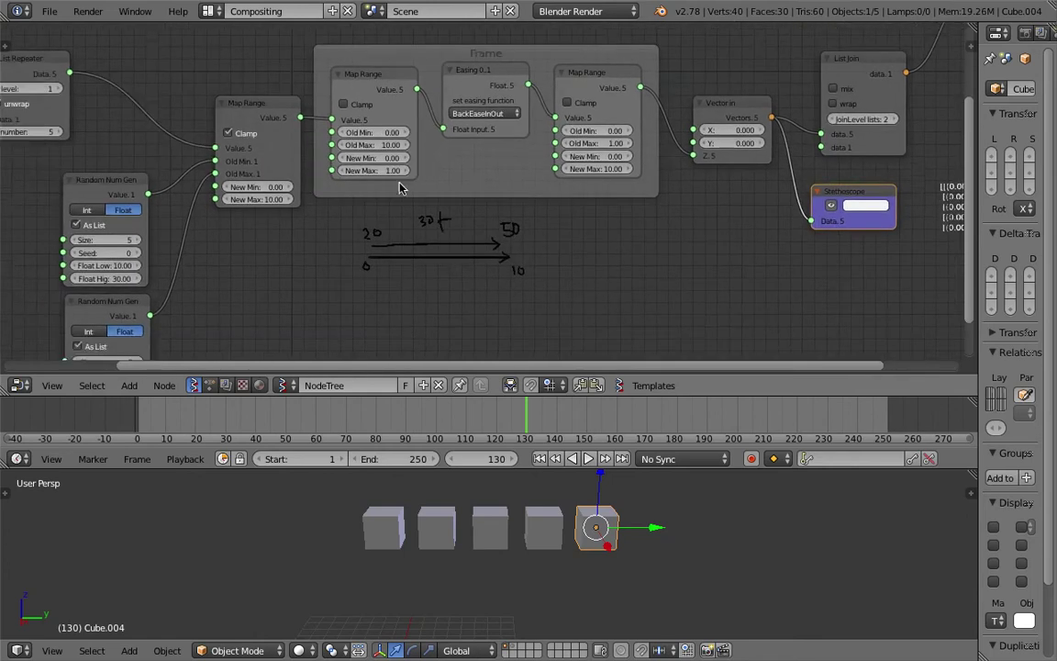
pyautogui.scroll(1, 402, 183)
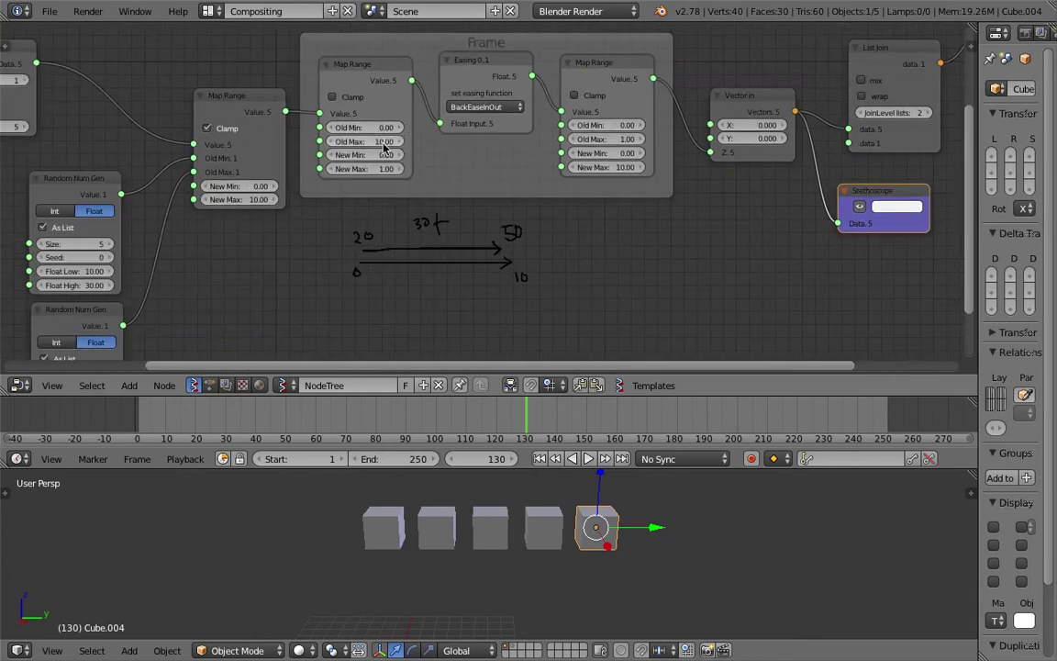
pyautogui.moveTo(379, 111); pyautogui.dragTo(393, 120, button='middle')
pyautogui.moveTo(456, 50); pyautogui.dragTo(463, 55)
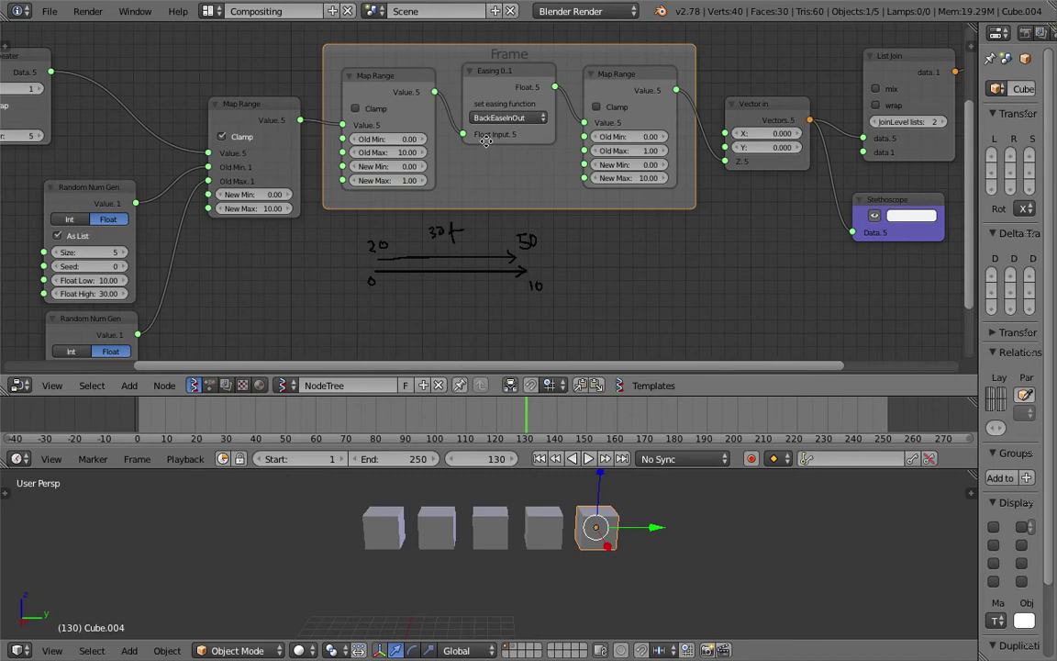
# - Set the Easing node's function to SineEaseInOut
pyautogui.scroll(1, 486, 141)
pyautogui.click(516, 147)
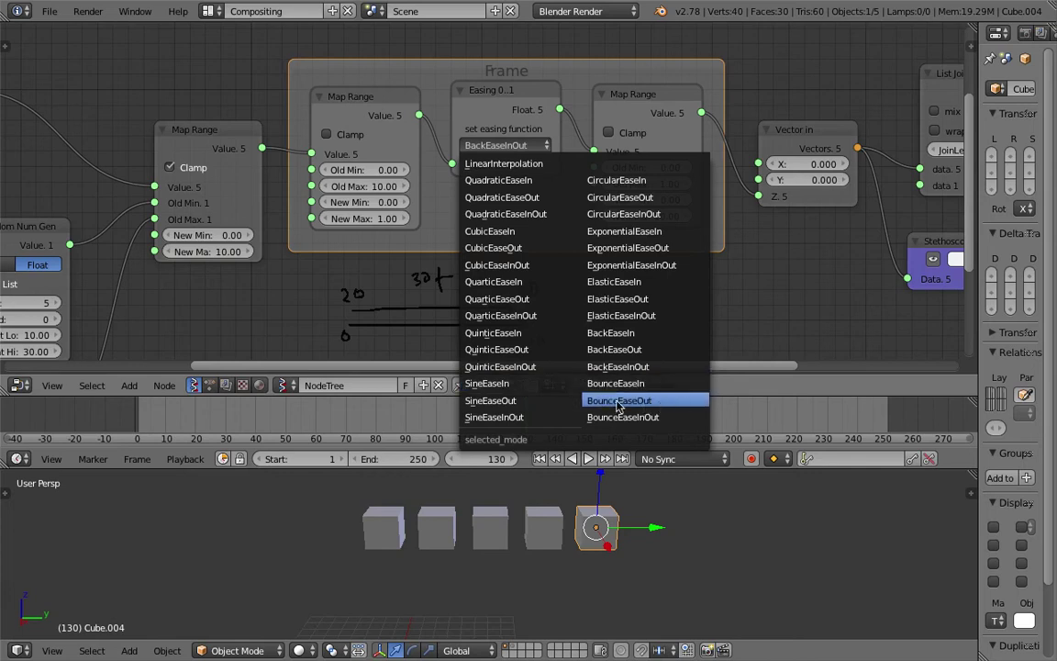
pyautogui.click(527, 417)
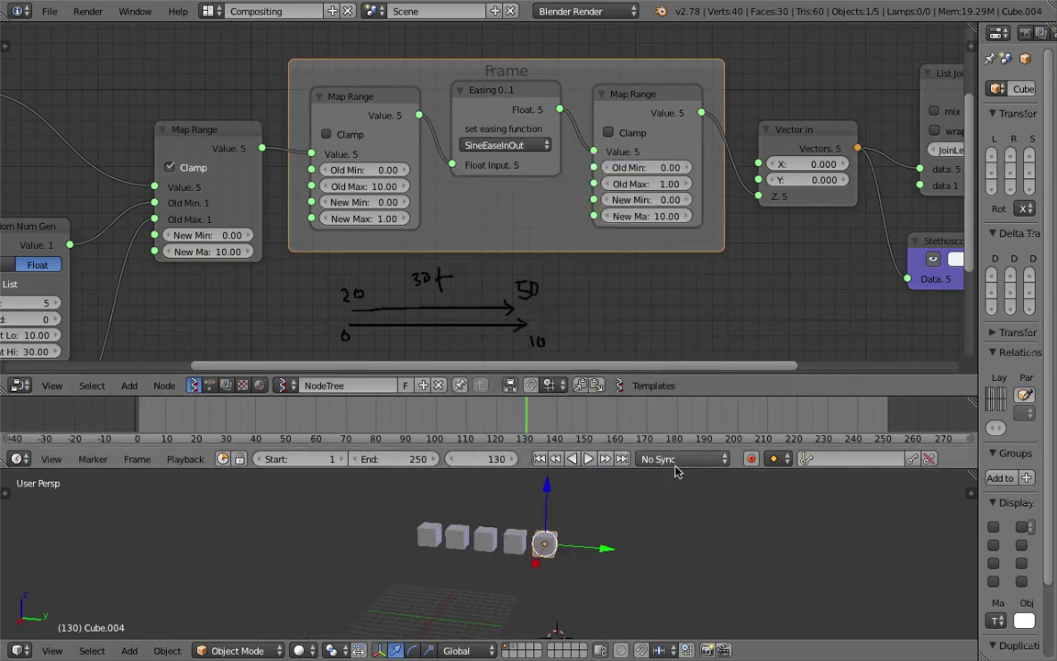
# - Maximize the 3D viewport, briefly play the animation, and cancel playback
pyautogui.hotkey('shift', 'space')
pyautogui.scroll(2, 725, 431)
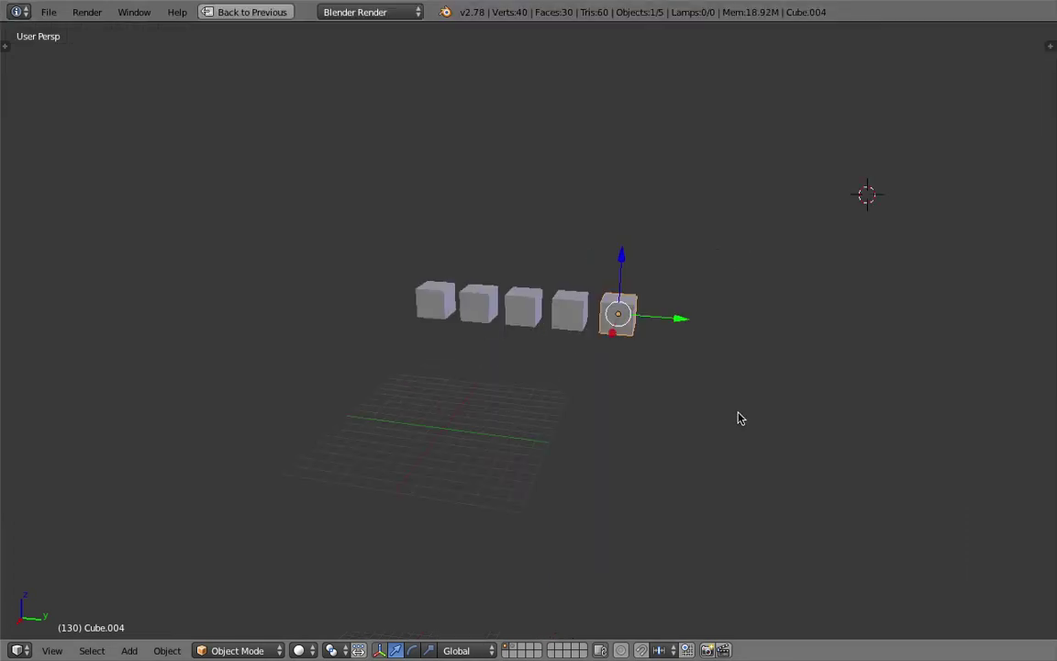
pyautogui.hotkey('alt', 'a')
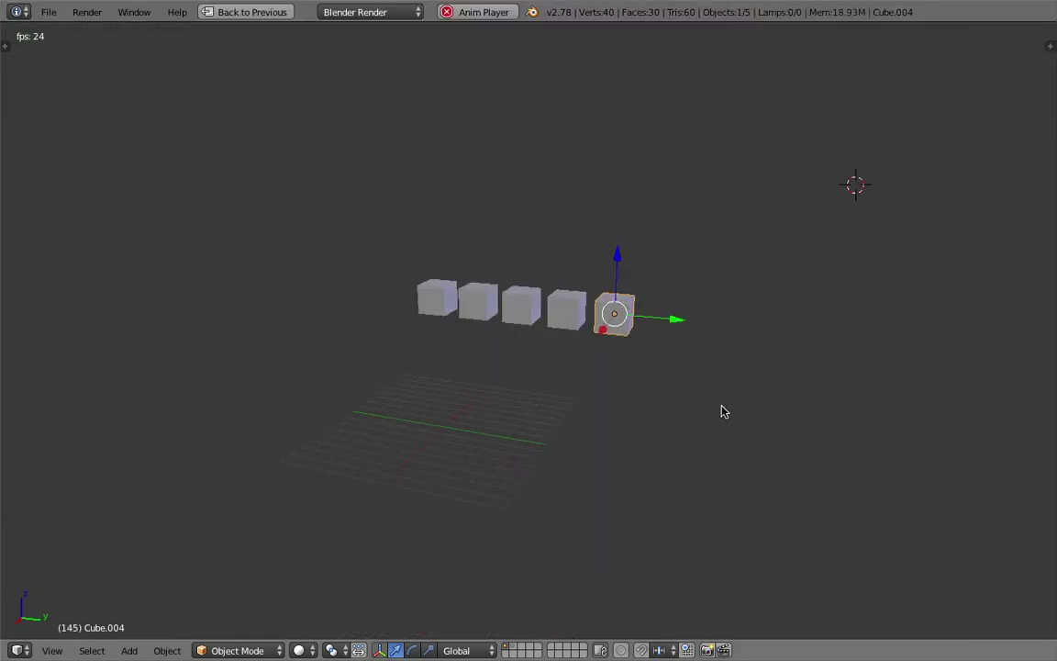
pyautogui.press('Escape')
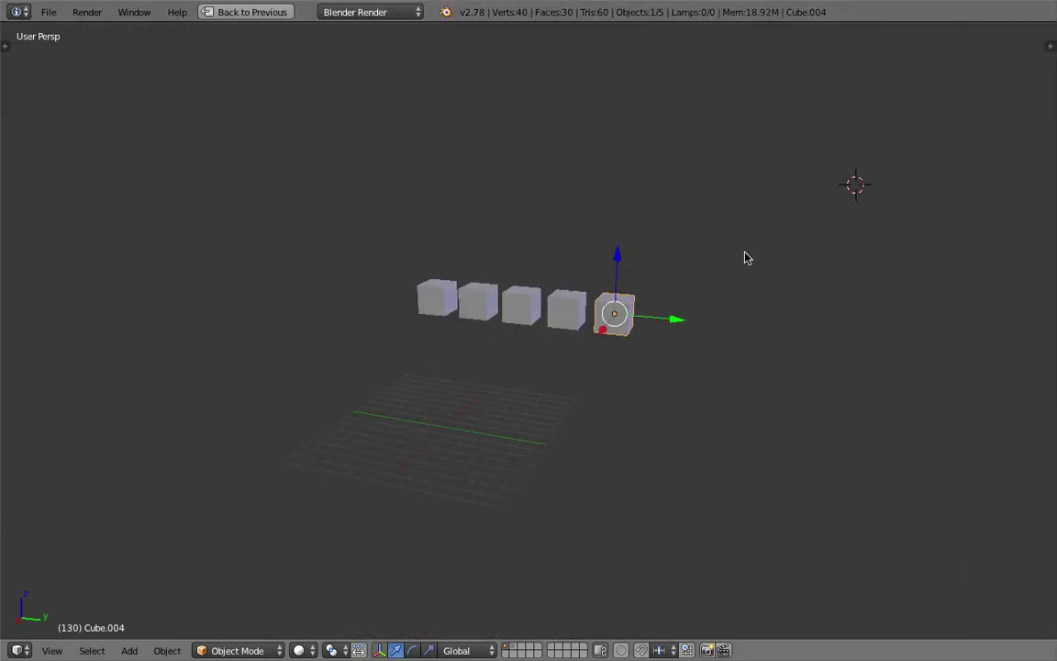
# - Restore the full layout at frame 1 and save the project over the existing file
pyautogui.click(267, 15)
pyautogui.hotkey('shift', 'Left')
pyautogui.hotkey('ctrl', 's')
pyautogui.press('Return')
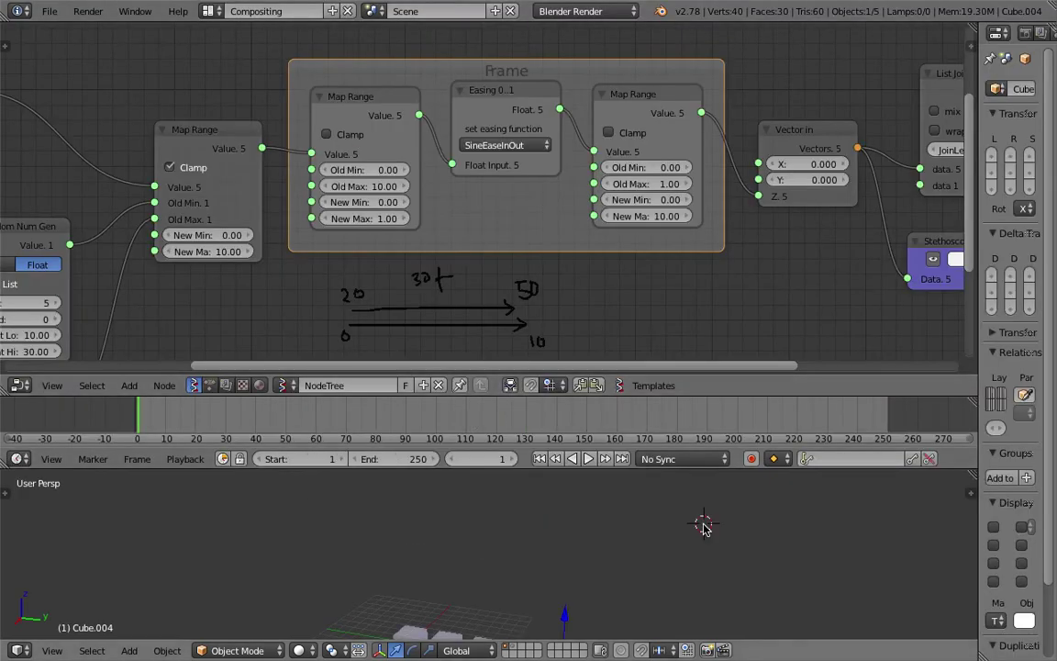
# - Play the animation from frame 1 in the maximized 3D viewport, watch the sine-eased cubes, and return to the full layout
pyautogui.hotkey('shift', 'space')
pyautogui.moveTo(735, 415); pyautogui.dragTo(733, 402, button='middle')
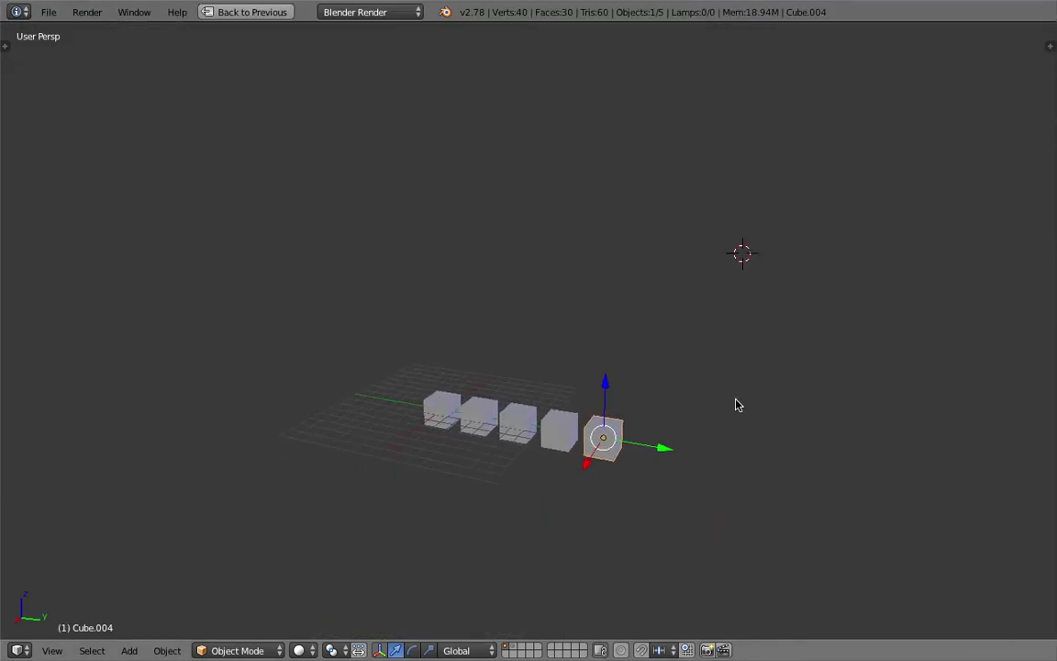
pyautogui.hotkey('alt', 'a')
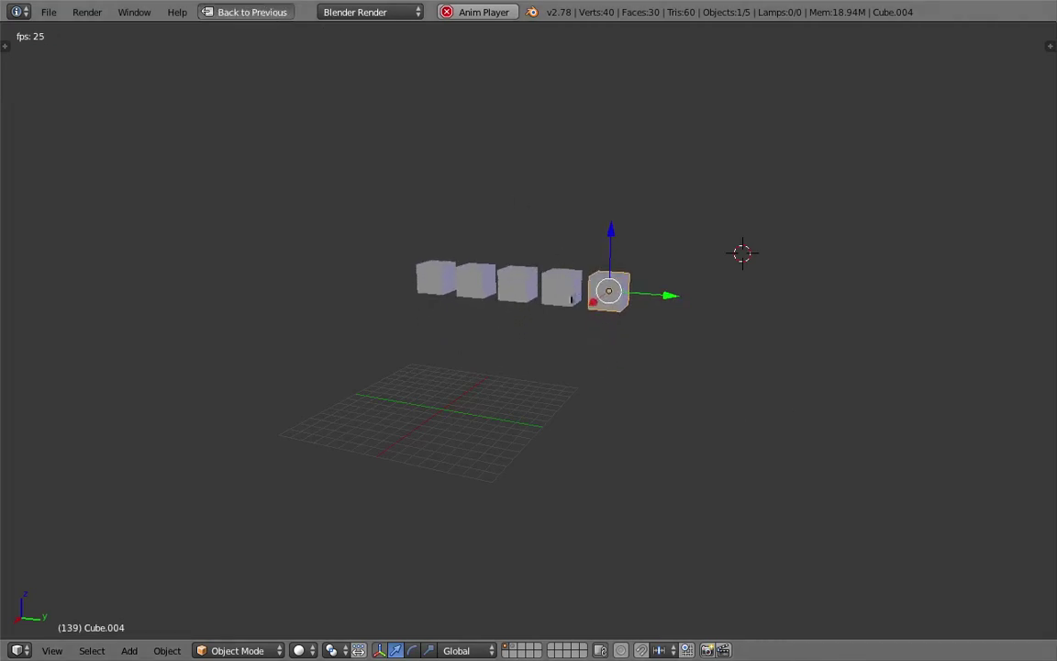
pyautogui.hotkey('ctrl', 'Up')
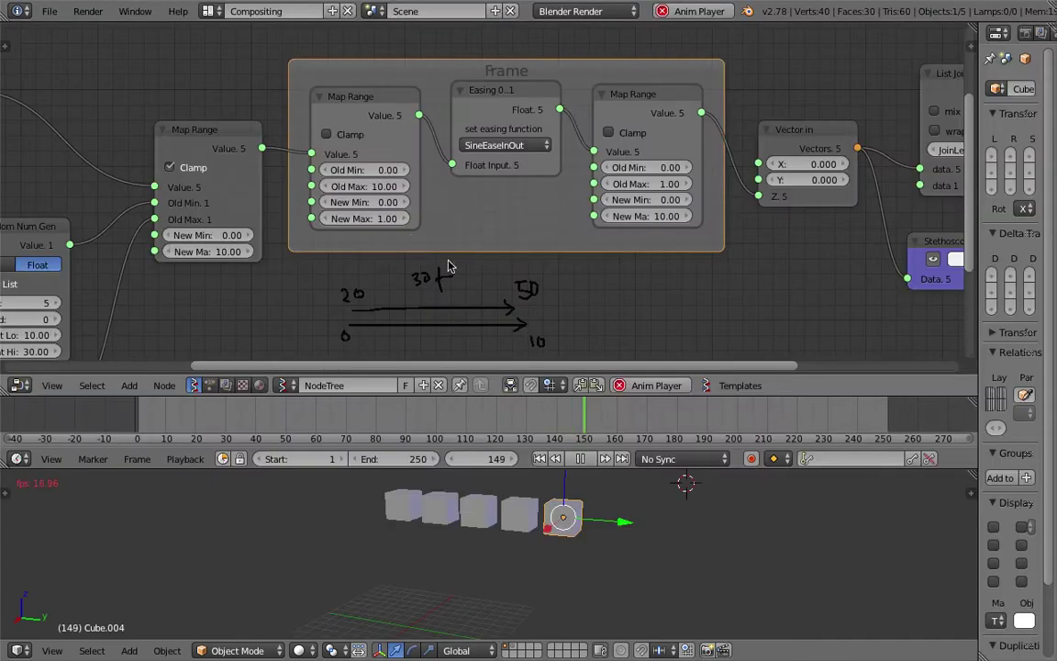
pyautogui.press('Escape')
# - Stop the playback at frame 1 and set the Easing node's function to BackEaseInOut
pyautogui.moveTo(444, 291); pyautogui.dragTo(476, 276, button='middle')
pyautogui.moveTo(303, 310); pyautogui.dragTo(371, 285, button='middle')
pyautogui.moveTo(465, 220); pyautogui.dragTo(303, 285, button='middle')
pyautogui.scroll(1, 498, 172)
pyautogui.click(499, 174)
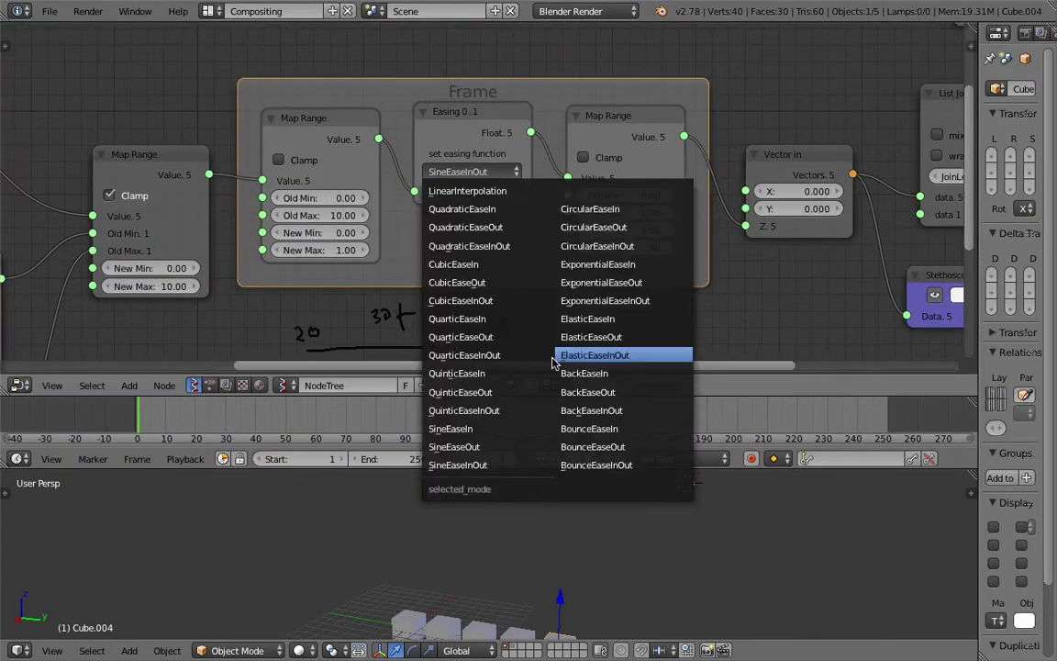
pyautogui.click(668, 409)
# - Tidy the spacing of the two Map Range nodes around the Easing node inside the frame
pyautogui.scroll(-1, 601, 312)
pyautogui.moveTo(601, 312); pyautogui.dragTo(620, 280, button='middle')
pyautogui.moveTo(594, 90); pyautogui.dragTo(588, 74)
pyautogui.moveTo(370, 99); pyautogui.dragTo(383, 91)
pyautogui.click(443, 106)
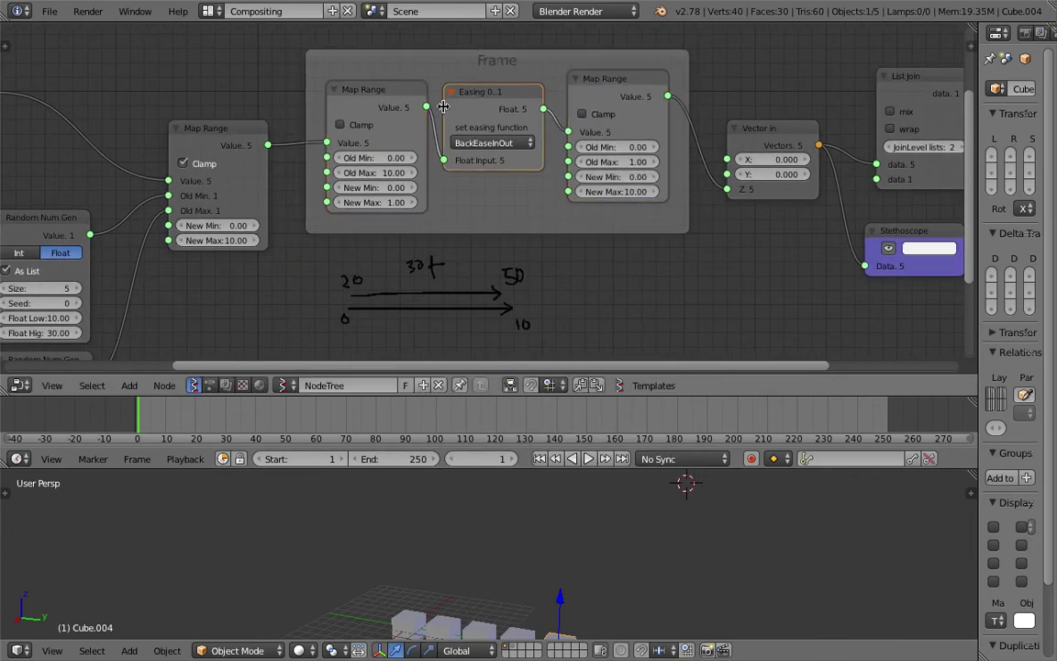
pyautogui.moveTo(597, 79); pyautogui.dragTo(585, 93)
pyautogui.moveTo(411, 96); pyautogui.dragTo(416, 99)
pyautogui.moveTo(530, 78); pyautogui.dragTo(538, 65)
# - Reposition the clamped Map Range node and the two Random Num Gen nodes that feed it
pyautogui.scroll(-4, 498, 118)
pyautogui.moveTo(435, 148); pyautogui.dragTo(521, 124, button='middle')
pyautogui.moveTo(384, 129); pyautogui.dragTo(366, 129)
pyautogui.moveTo(303, 139); pyautogui.dragTo(367, 166, button='middle')
pyautogui.scroll(2, 358, 186)
pyautogui.moveTo(274, 228); pyautogui.dragTo(262, 214)
pyautogui.moveTo(293, 344); pyautogui.dragTo(283, 336)
pyautogui.moveTo(298, 301); pyautogui.dragTo(313, 263, button='middle')
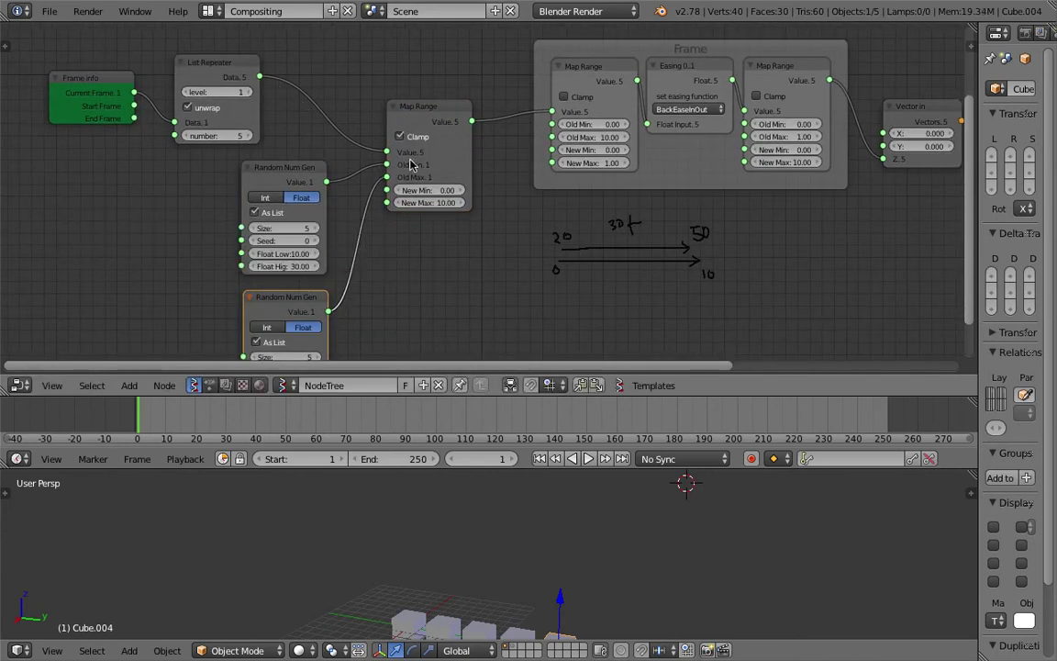
# - Align the two Random Num Gen nodes in a column beneath the List Repeater node
pyautogui.scroll(2, 397, 191)
pyautogui.moveTo(234, 165); pyautogui.dragTo(244, 157)
pyautogui.moveTo(337, 199); pyautogui.dragTo(337, 184, button='middle')
pyautogui.moveTo(237, 317); pyautogui.dragTo(236, 302)
pyautogui.moveTo(273, 259); pyautogui.dragTo(313, 216, button='middle')
pyautogui.scroll(-1, 313, 215)
pyautogui.moveTo(278, 113); pyautogui.dragTo(246, 132)
pyautogui.moveTo(320, 258); pyautogui.dragTo(294, 276)
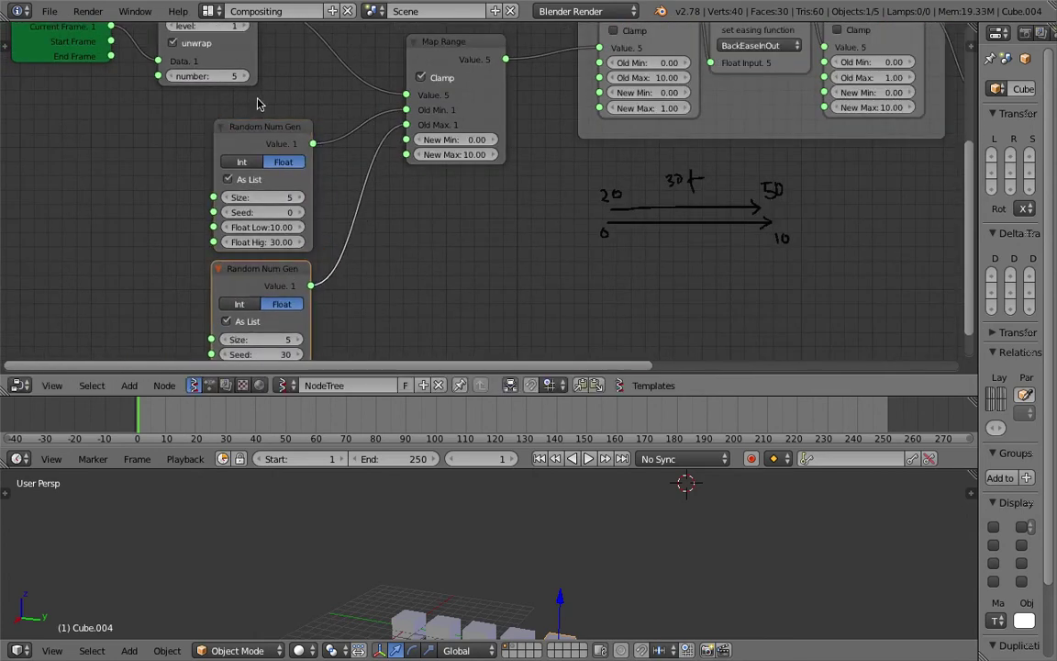
# - Compare the clamped Map Range node's new range with the first framed Map Range node's old range, nudging both nodes slightly
pyautogui.moveTo(439, 224); pyautogui.dragTo(341, 209, button='middle')
pyautogui.scroll(4, 359, 172)
pyautogui.moveTo(350, 123); pyautogui.dragTo(338, 205, button='middle')
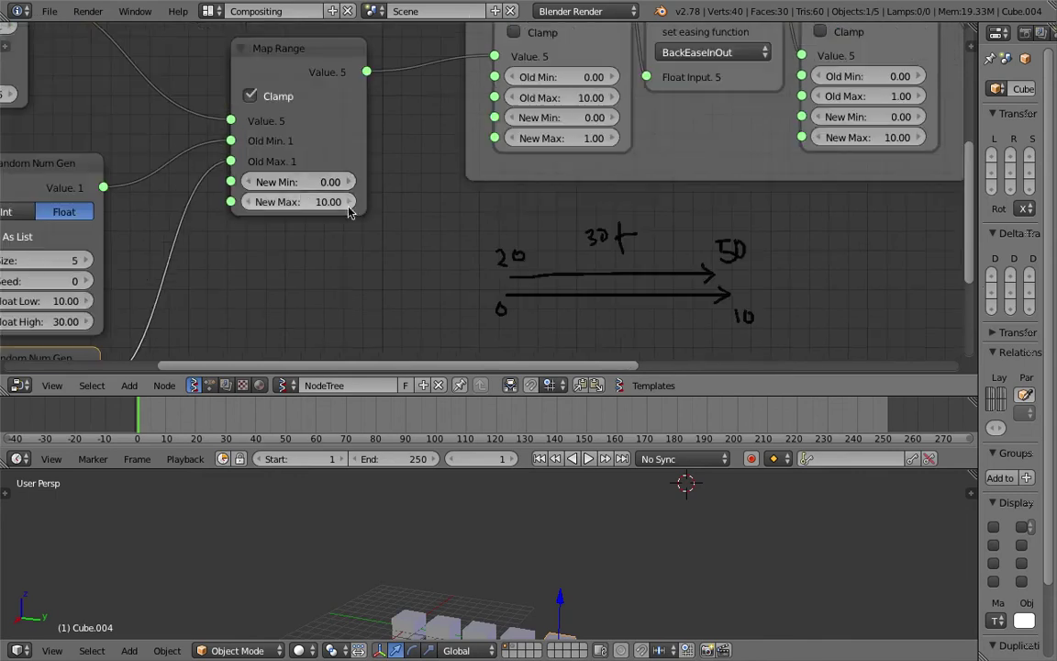
pyautogui.keyDown('shift'); pyautogui.scroll(1, 339, 219); pyautogui.keyUp('shift')
pyautogui.keyDown('shift'); pyautogui.scroll(1, 334, 230); pyautogui.keyUp('shift')
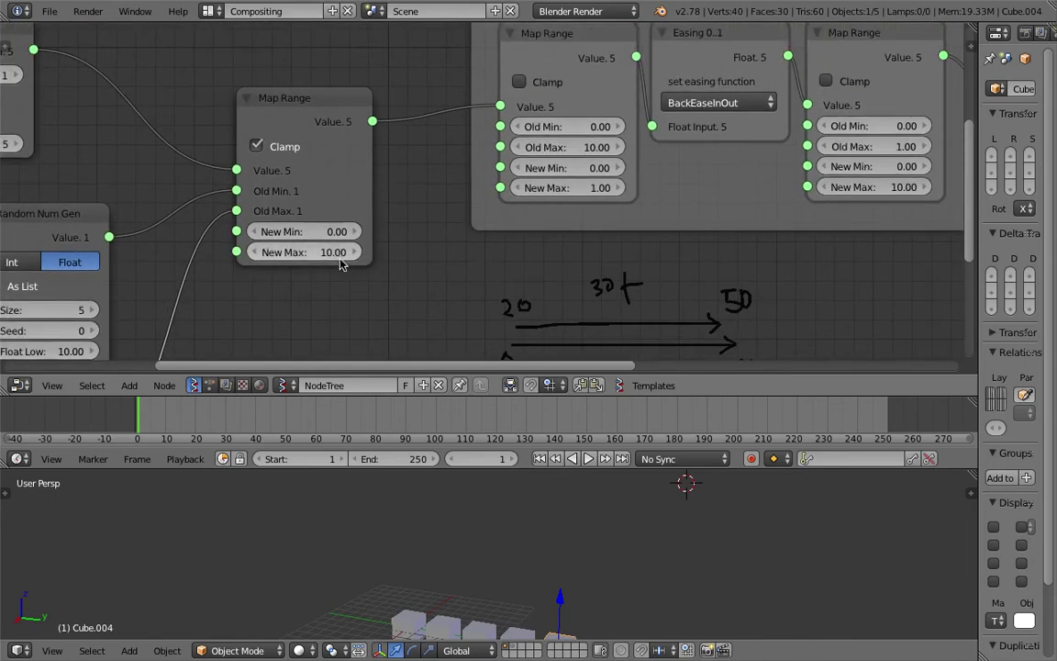
pyautogui.scroll(-1, 342, 249)
pyautogui.keyDown('shift'); pyautogui.scroll(1, 339, 246); pyautogui.keyUp('shift')
pyautogui.moveTo(346, 252); pyautogui.dragTo(306, 282, button='middle')
pyautogui.scroll(-1, 329, 254)
pyautogui.moveTo(488, 107); pyautogui.dragTo(466, 112)
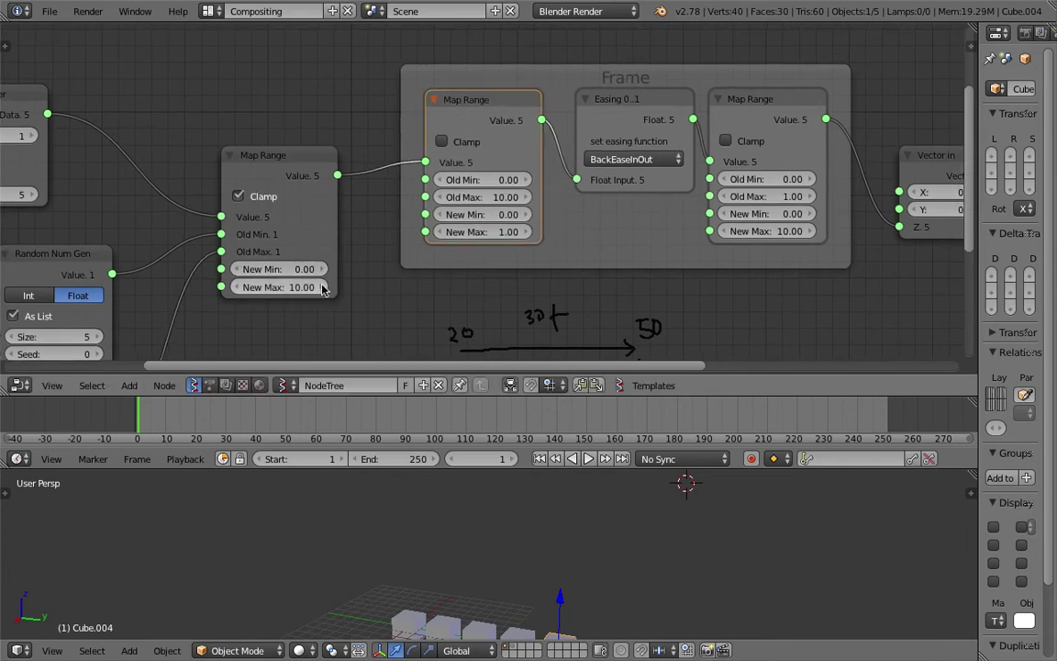
pyautogui.moveTo(386, 259); pyautogui.dragTo(377, 264, button='middle')
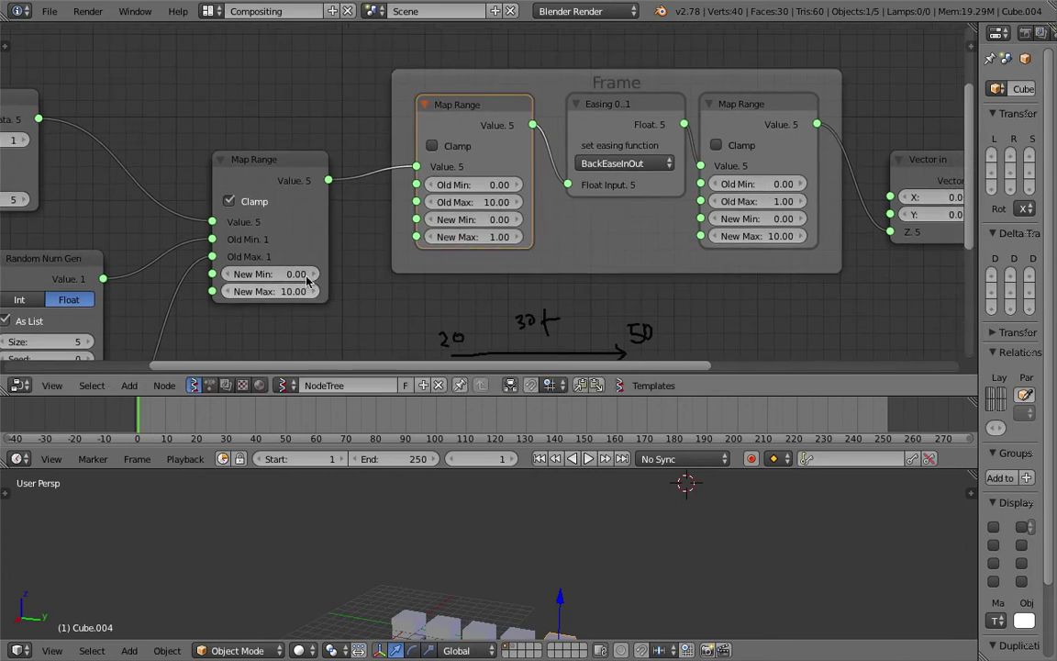
pyautogui.moveTo(282, 186); pyautogui.dragTo(290, 188)
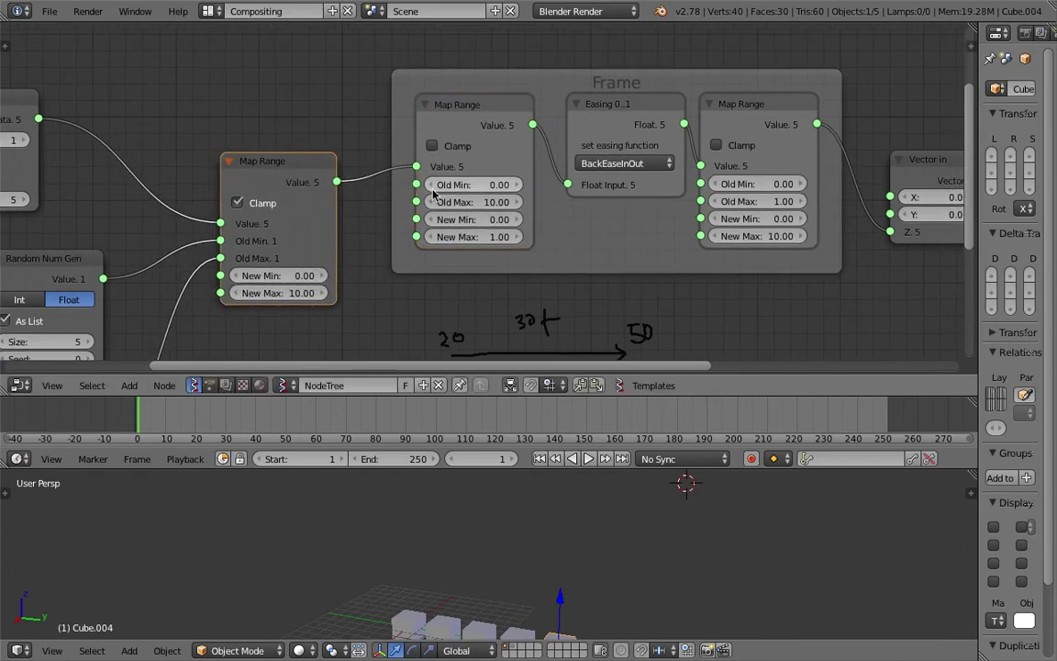
pyautogui.click(440, 125)
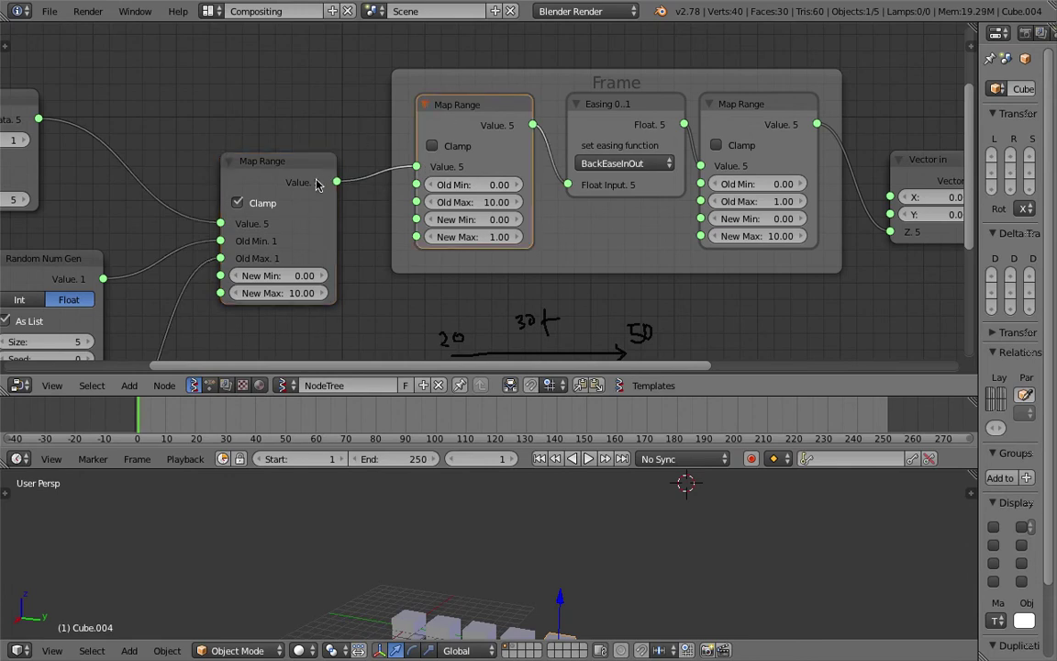
# - Arrange the Object ID Get, Object ID Filter and Object ID Set MK2 nodes in an evenly spaced row
pyautogui.scroll(-3, 386, 184)
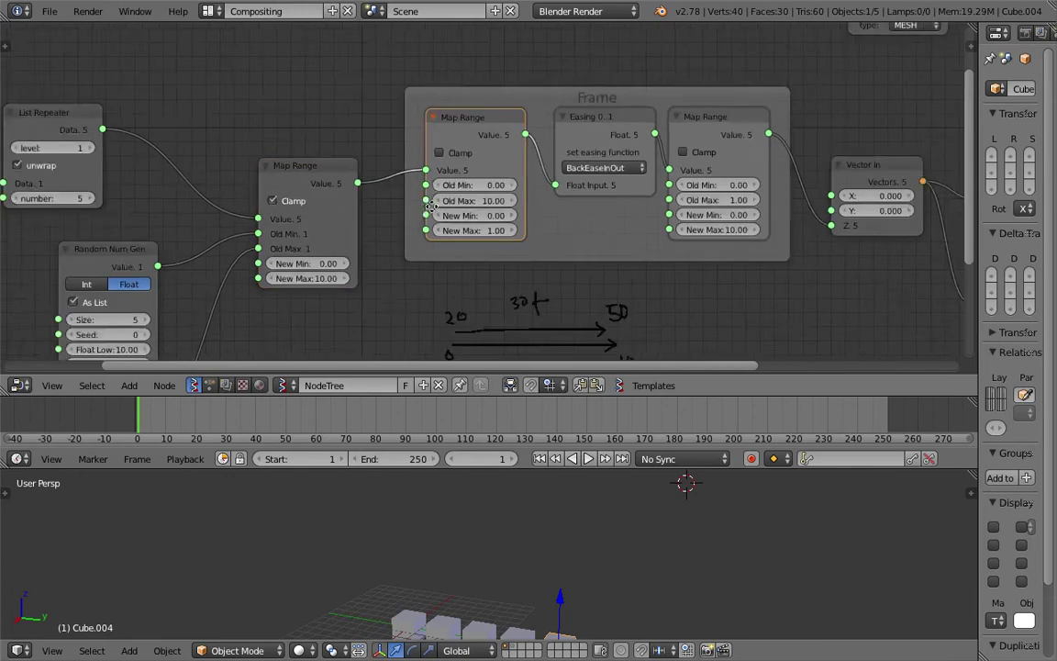
pyautogui.moveTo(477, 245); pyautogui.dragTo(477, 226, button='middle')
pyautogui.scroll(-4, 477, 227)
pyautogui.moveTo(602, 190); pyautogui.dragTo(547, 229, button='middle')
pyautogui.moveTo(701, 46); pyautogui.dragTo(424, 93, button='middle')
pyautogui.moveTo(430, 118); pyautogui.dragTo(442, 104)
pyautogui.moveTo(541, 112); pyautogui.dragTo(543, 100)
pyautogui.moveTo(642, 117); pyautogui.dragTo(664, 115)
# - Enlarge the 3D viewport, select all five cubes and duplicate them along the X axis as an adjacent row
pyautogui.scroll(-1, 602, 143)
pyautogui.moveTo(280, 346); pyautogui.dragTo(479, 231, button='middle')
pyautogui.moveTo(465, 469); pyautogui.dragTo(462, 418)
pyautogui.keyDown('shift'); pyautogui.moveTo(469, 481); pyautogui.dragTo(450, 428, button='middle'); pyautogui.keyUp('shift')
pyautogui.moveTo(412, 514); pyautogui.dragTo(408, 546, button='middle')
pyautogui.rightClick(375, 532)
pyautogui.keyDown('shift'); pyautogui.rightClick(416, 543); pyautogui.keyUp('shift')
pyautogui.keyDown('shift'); pyautogui.rightClick(469, 554); pyautogui.keyUp('shift')
pyautogui.keyDown('shift'); pyautogui.rightClick(506, 565); pyautogui.keyUp('shift')
pyautogui.keyDown('shift'); pyautogui.rightClick(537, 573); pyautogui.keyUp('shift')
pyautogui.moveTo(537, 573); pyautogui.dragTo(420, 552, button='middle')
pyautogui.hotkey('shift', 'd')
pyautogui.press('x')
pyautogui.click(458, 550)
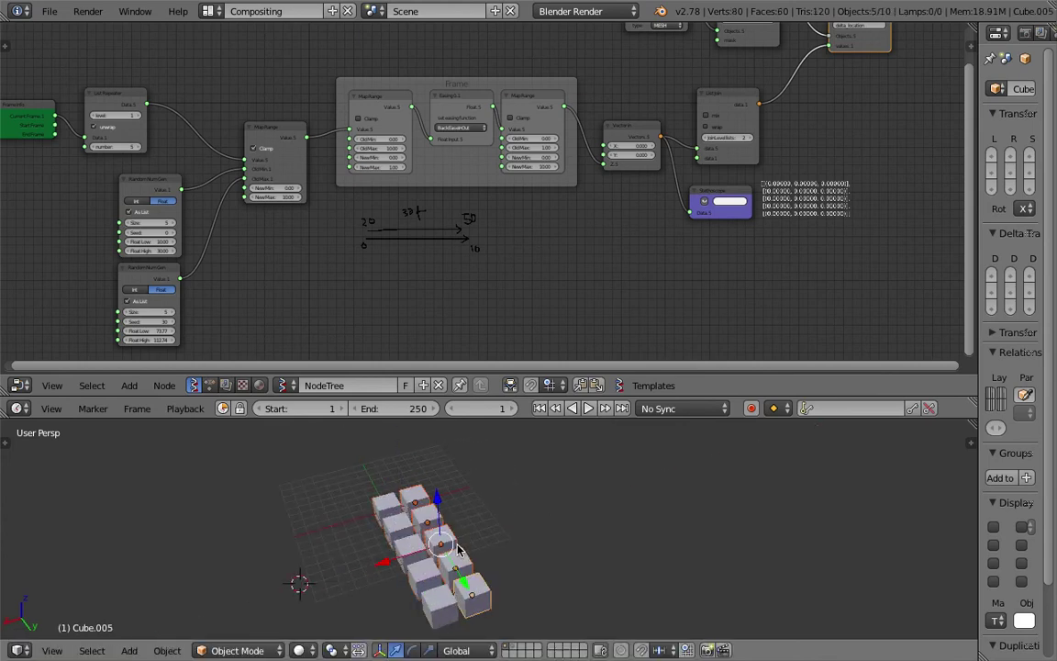
# - Repeat the row duplication five times to build a grid of 35 cubes, and save over the existing file
pyautogui.hotkey('shift', 'r')
pyautogui.hotkey('shift', 'r')
pyautogui.hotkey('shift', 'r')
pyautogui.hotkey('shift', 'r')
pyautogui.hotkey('shift', 'r')
pyautogui.moveTo(483, 552); pyautogui.dragTo(483, 609, button='middle')
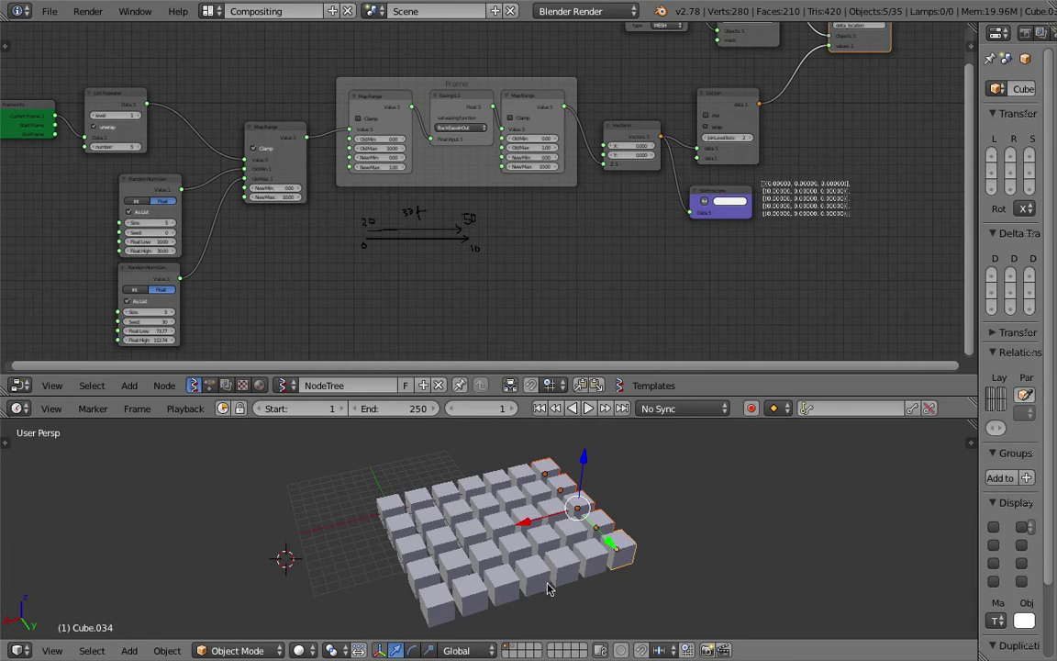
pyautogui.moveTo(529, 578); pyautogui.dragTo(586, 572, button='middle')
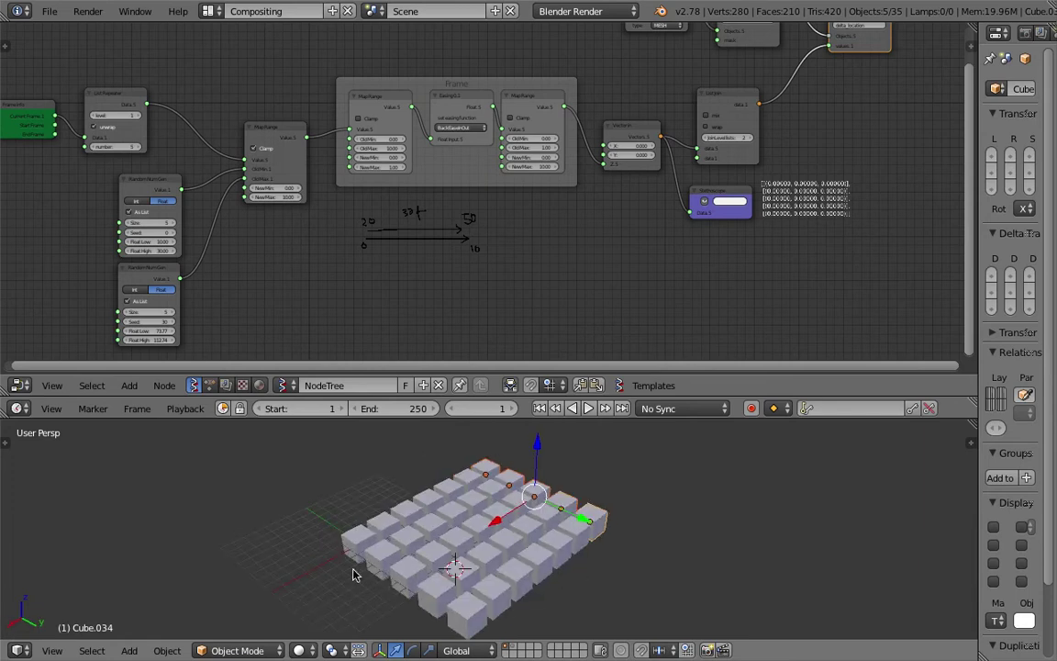
pyautogui.moveTo(234, 201); pyautogui.dragTo(391, 157, button='middle')
pyautogui.hotkey('ctrl', 's')
pyautogui.click(231, 193)
# - Set the List Repeater's number and the size of both Random Num Gen nodes to 35, and save over the existing file
pyautogui.scroll(4, 294, 206)
pyautogui.click(260, 217)
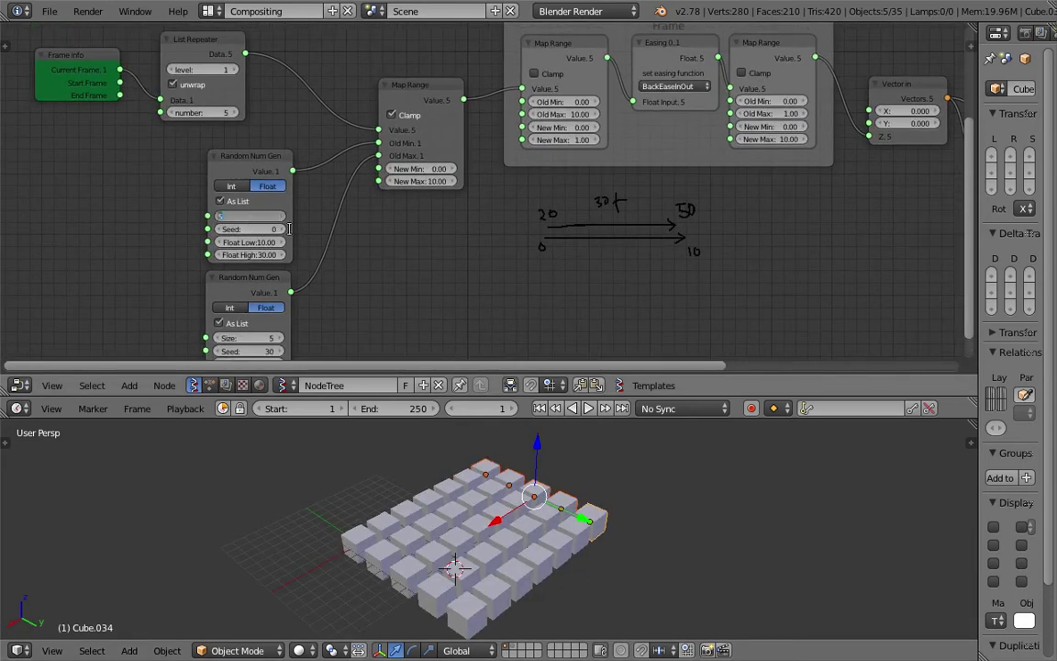
pyautogui.press('Return')
pyautogui.moveTo(363, 295); pyautogui.dragTo(374, 243, button='middle')
pyautogui.click(269, 283)
pyautogui.write('35')
pyautogui.press('Return')
pyautogui.moveTo(440, 226); pyautogui.dragTo(438, 282, button='middle')
pyautogui.hotkey('ctrl', 's')
pyautogui.click(438, 280)
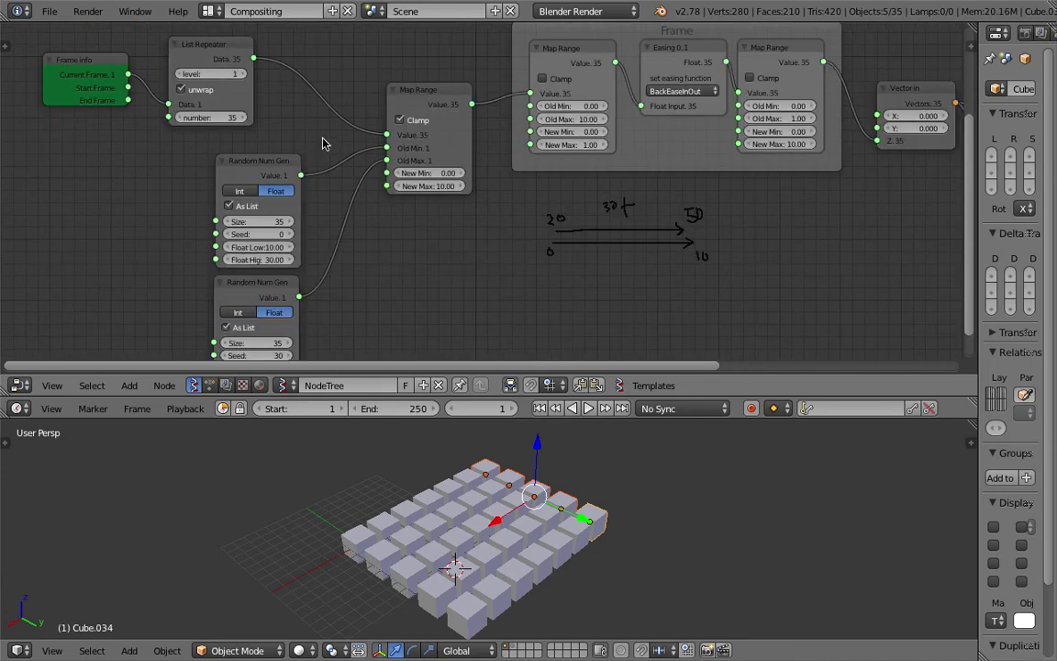
# - Add an Int node set to 35 and link it to the List Repeater's number and both Random Num Gen size inputs
pyautogui.moveTo(254, 181); pyautogui.dragTo(311, 143, button='middle')
pyautogui.press('space')
pyautogui.write('int')
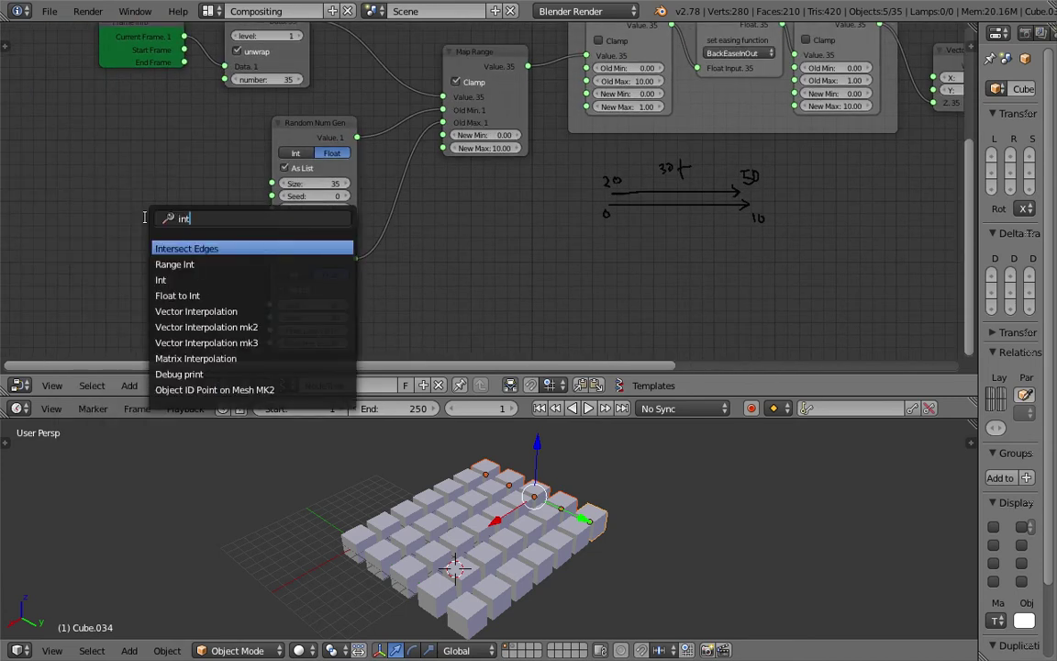
pyautogui.press('Return')
pyautogui.click(98, 194)
pyautogui.moveTo(108, 191); pyautogui.dragTo(87, 200)
pyautogui.press('Return')
pyautogui.click(71, 203)
pyautogui.write('35')
pyautogui.press('Return')
pyautogui.moveTo(110, 191); pyautogui.dragTo(271, 183)
pyautogui.moveTo(108, 190); pyautogui.dragTo(270, 305)
# - Briefly play the animation, cancel playback, and resize the areas to show a taller timeline
pyautogui.click(644, 487)
pyautogui.hotkey('alt', 'a')
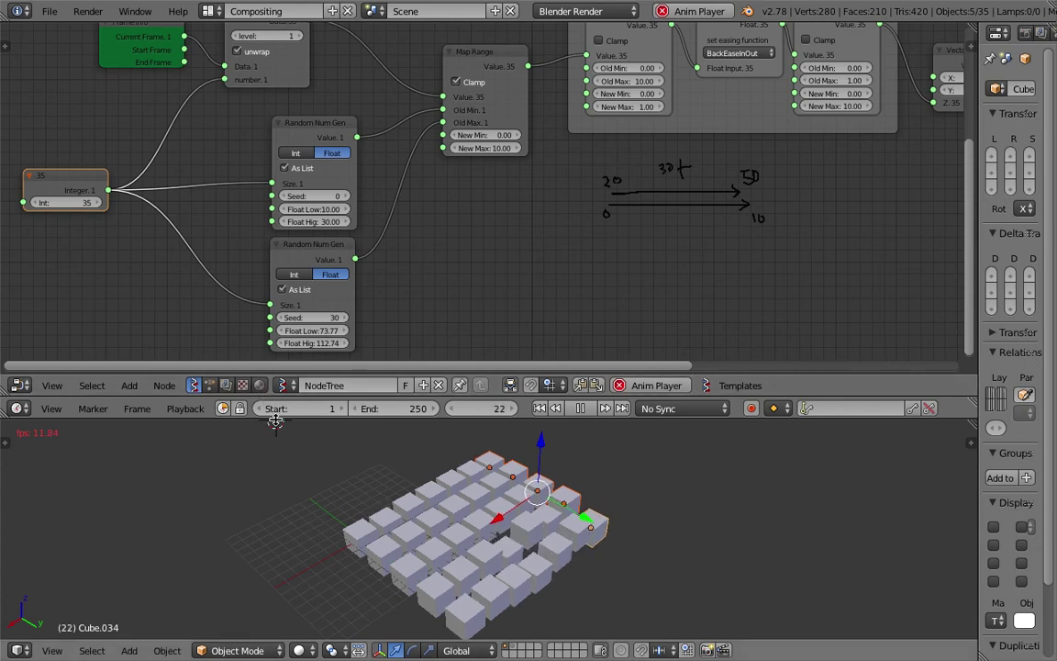
pyautogui.press('Escape')
pyautogui.moveTo(276, 420); pyautogui.dragTo(277, 441)
pyautogui.moveTo(278, 397); pyautogui.dragTo(253, 325)
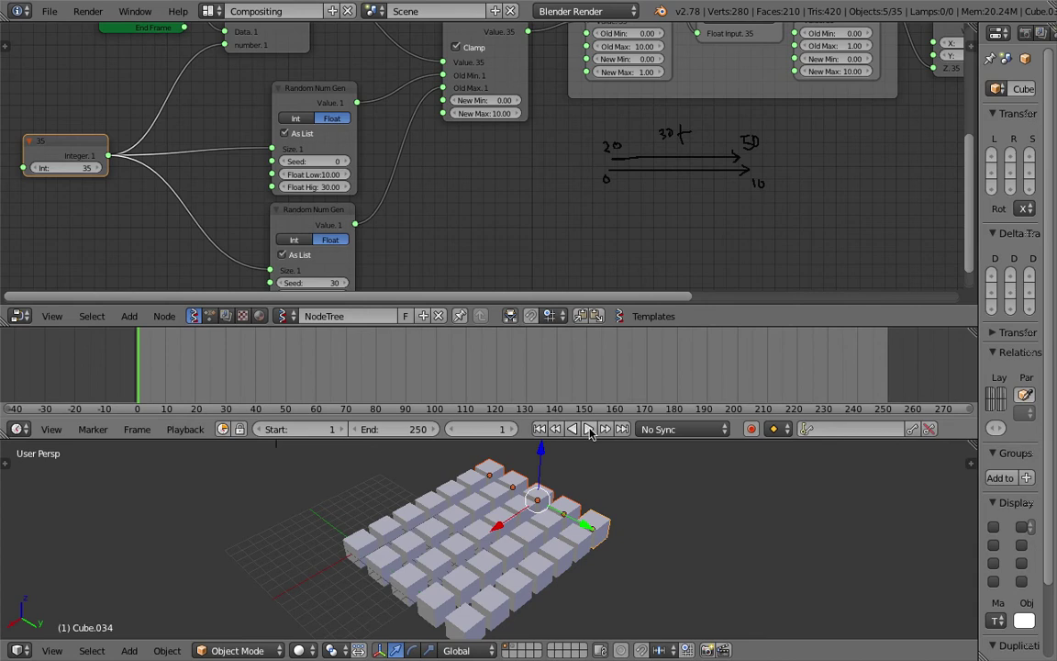
# - Play the animation from frame 1 and watch the cube grid rise from several viewing angles
pyautogui.click(588, 429)
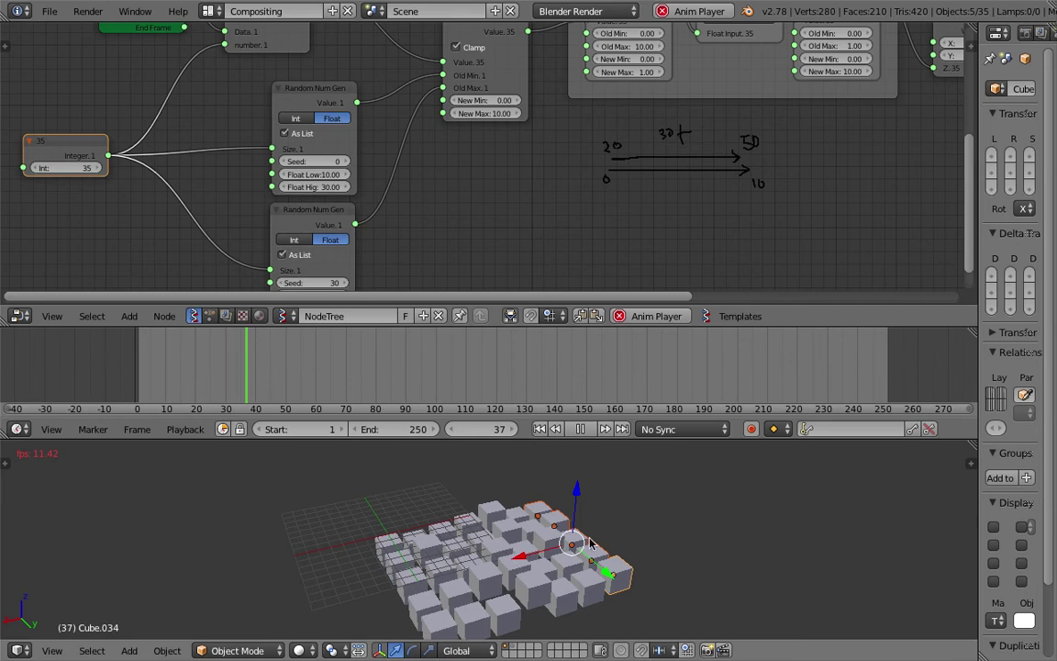
pyautogui.scroll(-1, 561, 542)
pyautogui.scroll(-2, 575, 559)
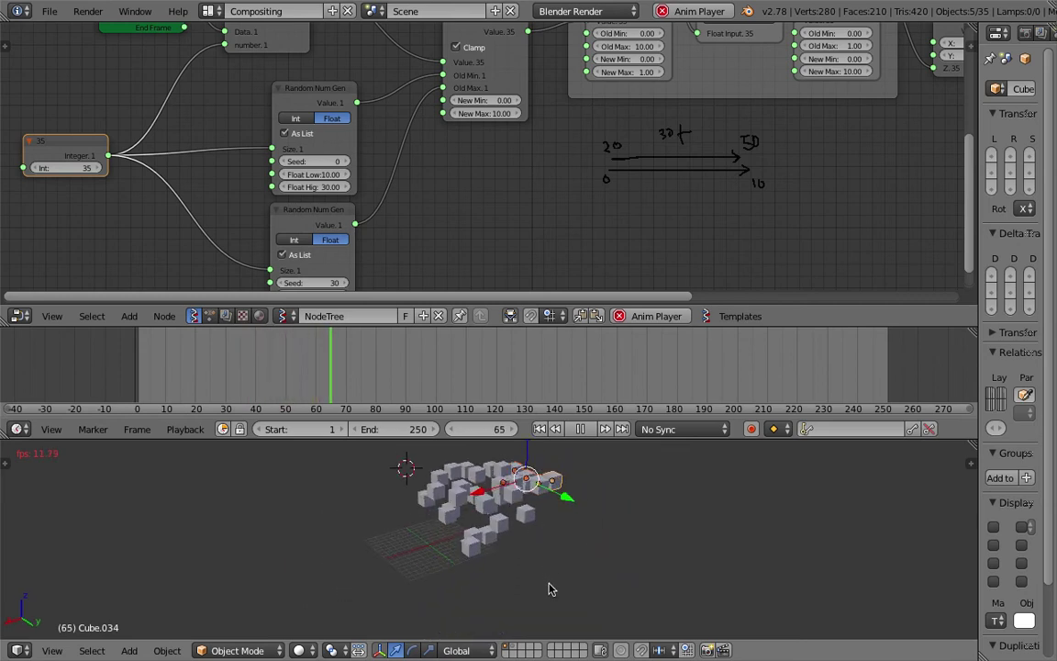
pyautogui.moveTo(555, 487); pyautogui.dragTo(541, 492, button='middle')
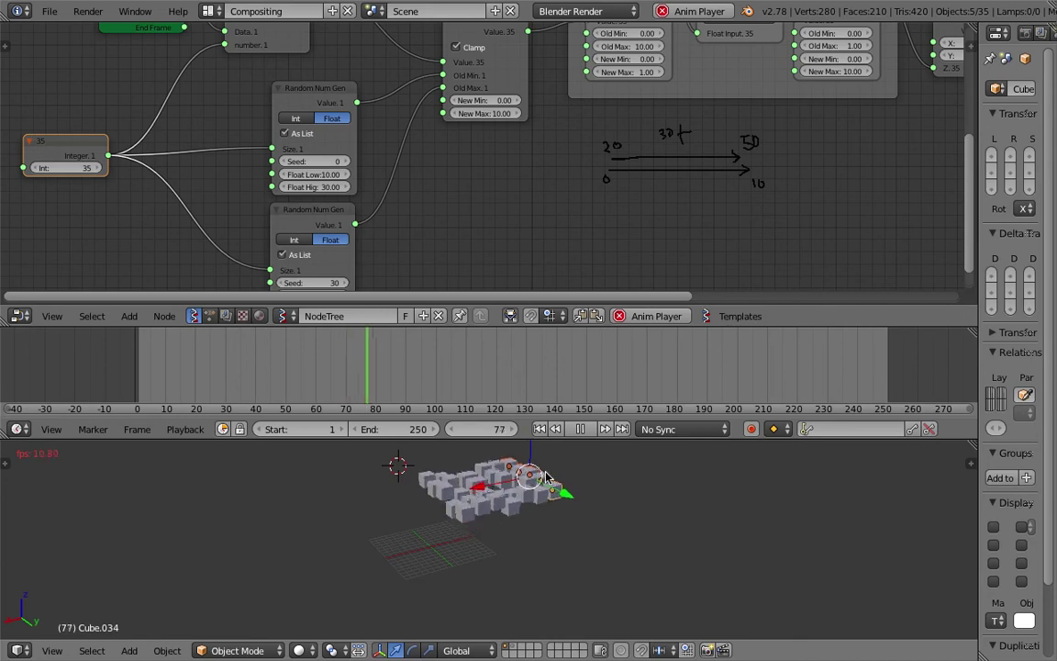
pyautogui.moveTo(572, 530); pyautogui.dragTo(530, 530, button='middle')
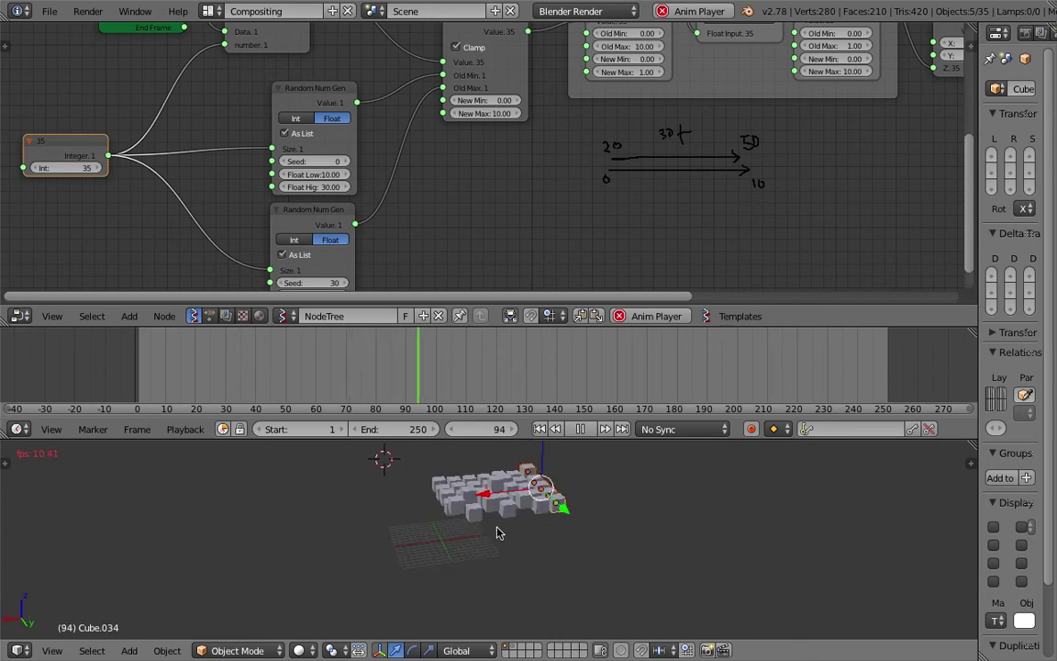
pyautogui.moveTo(510, 498); pyautogui.dragTo(569, 516, button='middle')
pyautogui.press('Escape')
pyautogui.hotkey('alt', 'a')
# - Scrub the timeline to frame 92 and save the project over the existing file
pyautogui.moveTo(312, 367); pyautogui.dragTo(412, 376)
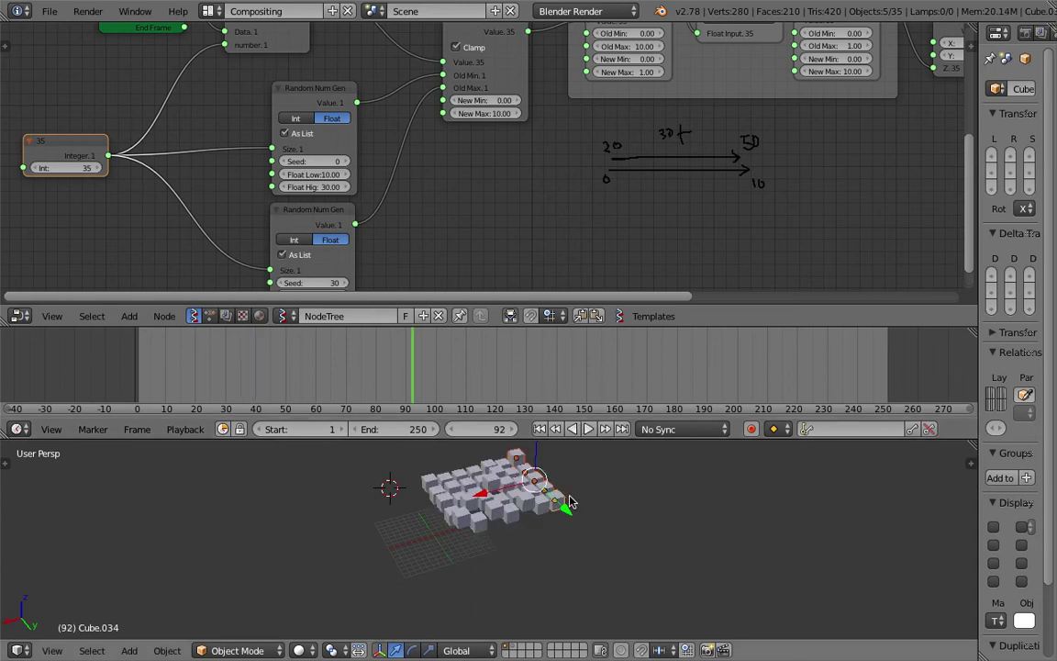
pyautogui.moveTo(568, 502); pyautogui.dragTo(498, 522, button='middle')
pyautogui.hotkey('ctrl', 's')
pyautogui.click(497, 528)
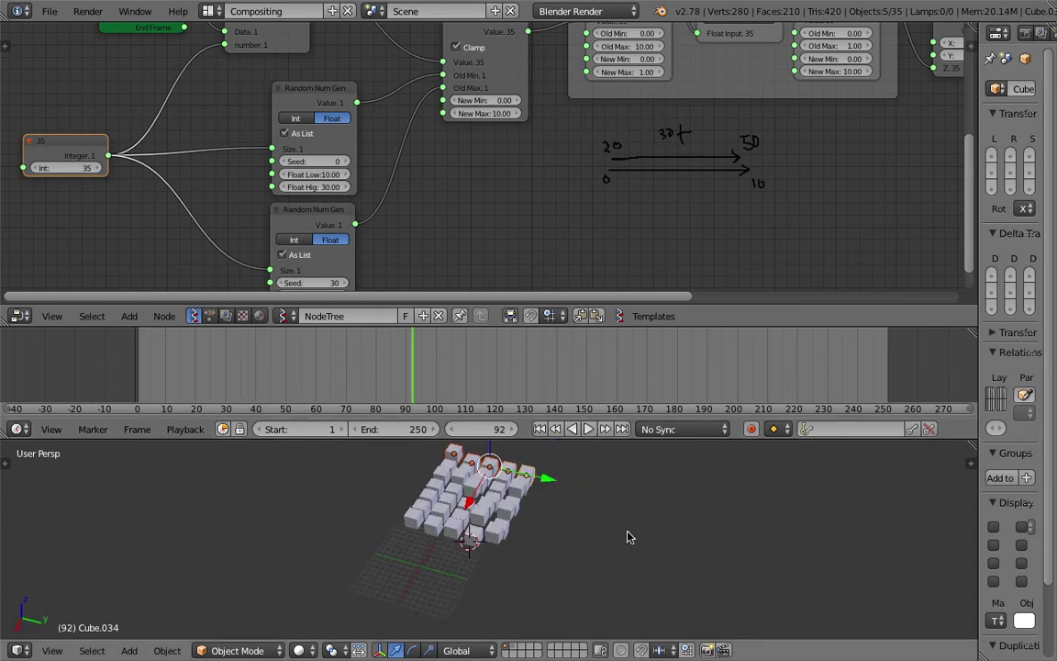
pyautogui.moveTo(627, 530); pyautogui.dragTo(487, 511, button='middle')
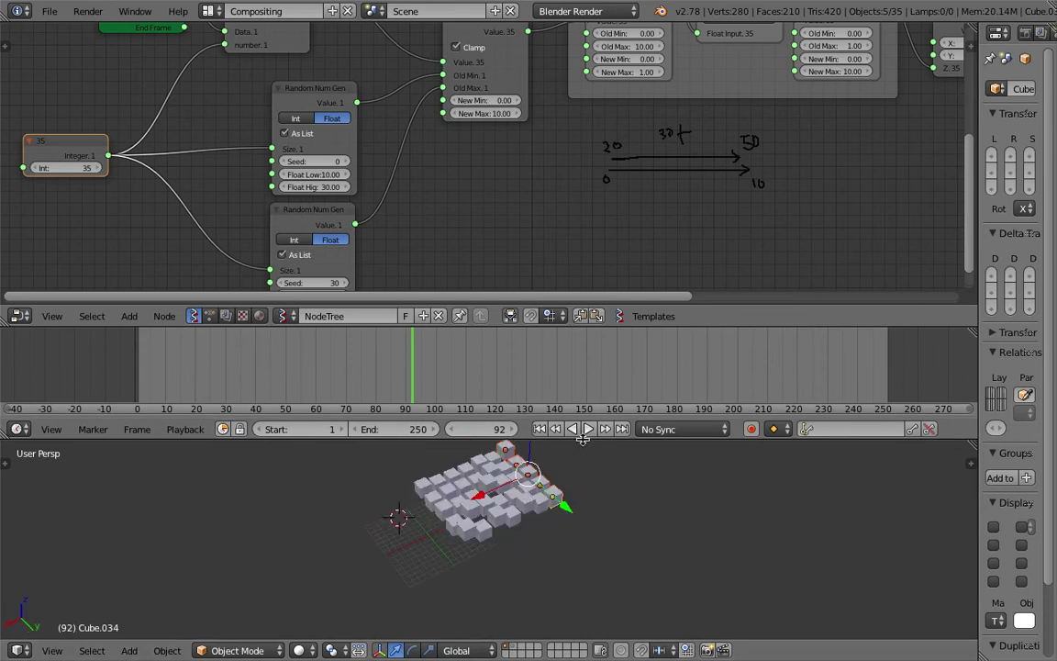
# - Collapse the timeline to give the 3D viewport more room, and save over the existing file
pyautogui.moveTo(581, 442); pyautogui.dragTo(579, 341)
pyautogui.moveTo(670, 215); pyautogui.dragTo(484, 238, button='middle')
pyautogui.hotkey('ctrl', 's')
pyautogui.click(665, 182)
# - Tidy the List Join, Object ID Filter, Object ID Get and Object ID Set MK2 nodes, saving over the existing file
pyautogui.moveTo(740, 155); pyautogui.dragTo(488, 227, button='middle')
pyautogui.moveTo(697, 71); pyautogui.dragTo(597, 143, button='middle')
pyautogui.moveTo(596, 138); pyautogui.dragTo(604, 102)
pyautogui.moveTo(697, 142); pyautogui.dragTo(672, 214, button='middle')
pyautogui.hotkey('ctrl', 's')
pyautogui.click(673, 215)
pyautogui.moveTo(548, 76); pyautogui.dragTo(544, 64)
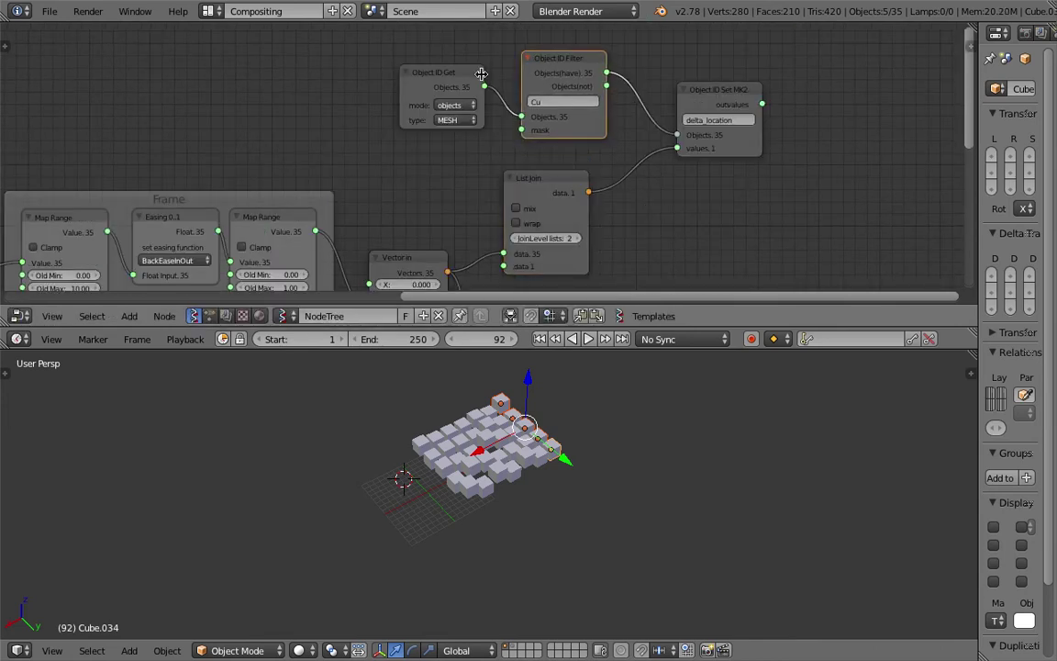
pyautogui.moveTo(426, 69); pyautogui.dragTo(413, 56)
pyautogui.moveTo(713, 114); pyautogui.dragTo(695, 101)
# - Expand the timeline again and frame the cube grid more closely in the 3D viewport
pyautogui.scroll(2, 566, 455)
pyautogui.keyDown('shift'); pyautogui.moveTo(567, 455); pyautogui.dragTo(561, 474, button='middle'); pyautogui.keyUp('shift')
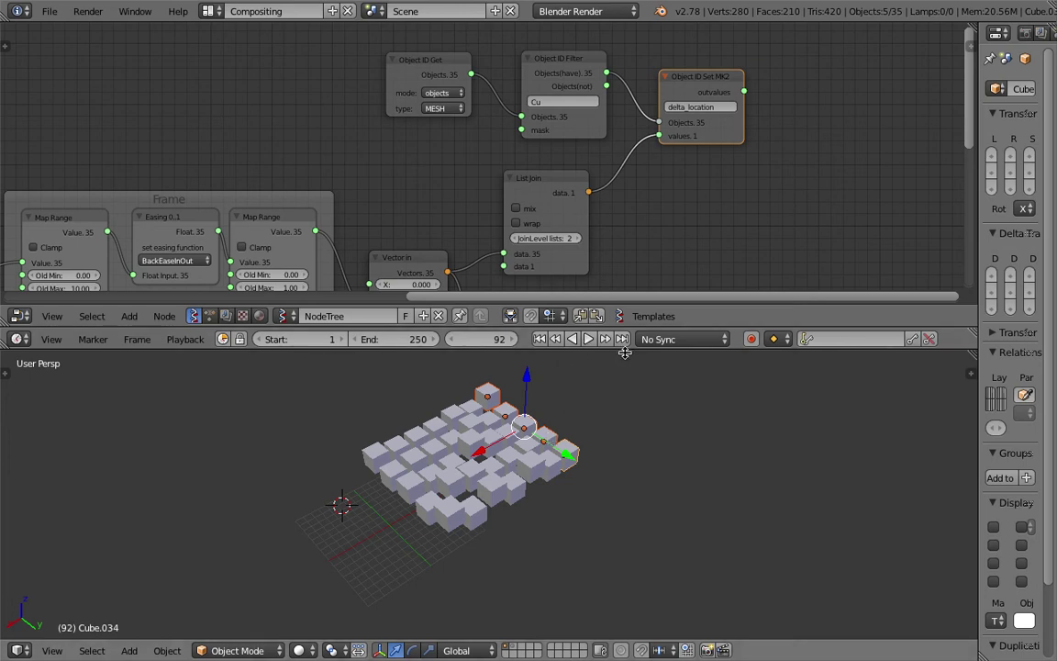
pyautogui.moveTo(624, 353); pyautogui.dragTo(624, 383)
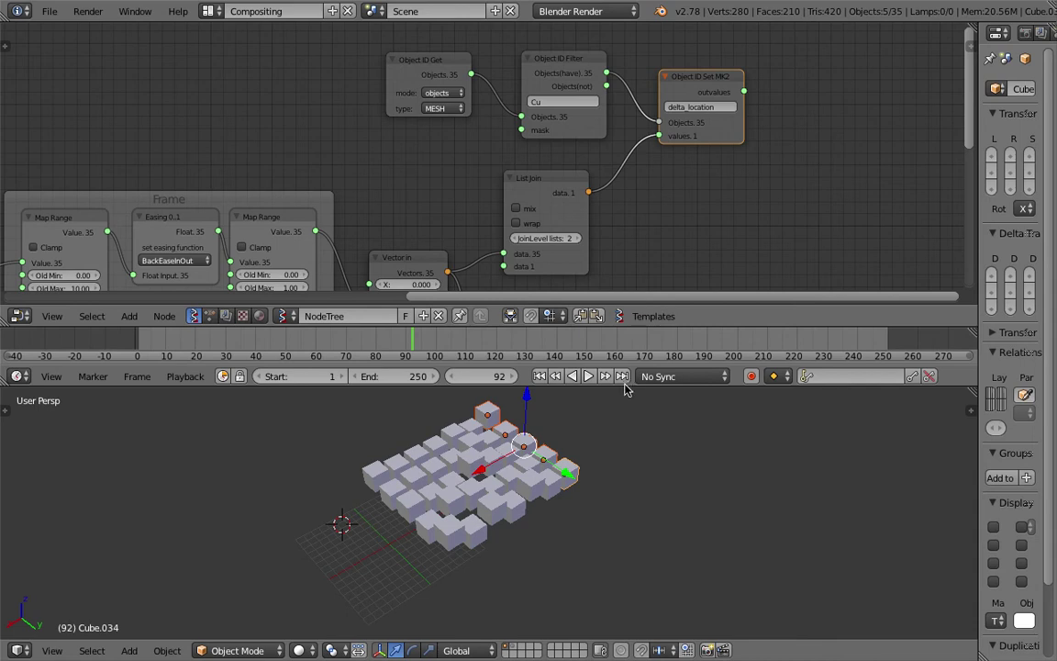
pyautogui.moveTo(293, 425); pyautogui.dragTo(502, 464, button='middle')
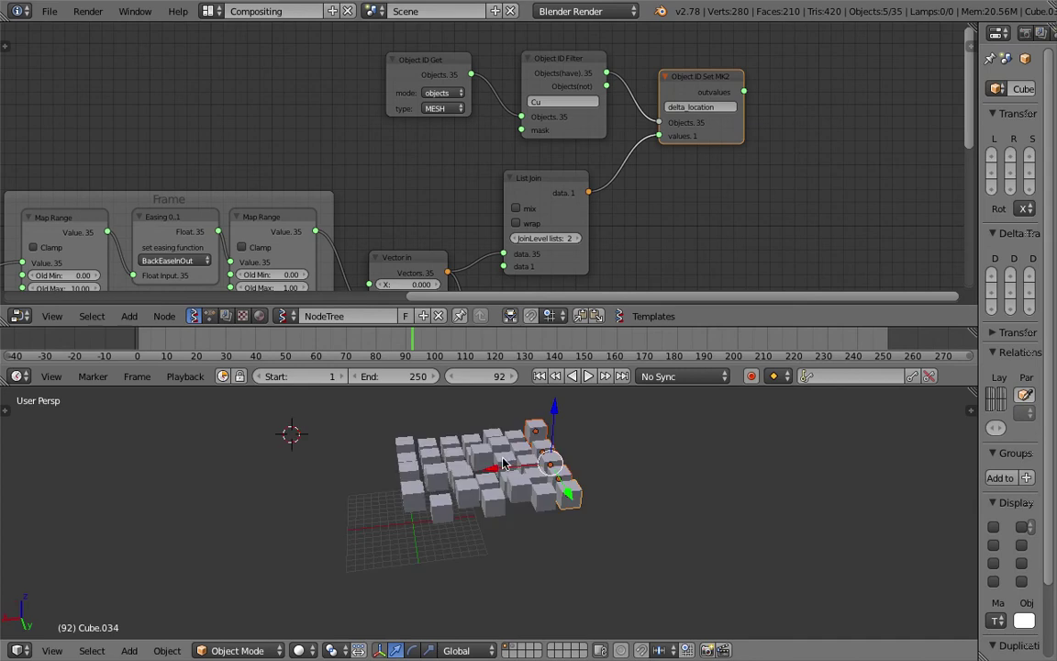
# - Review the complete node tree from the Frame Info node to the Object ID Set MK2 node, and the raised cubes
pyautogui.scroll(-4, 420, 164)
pyautogui.moveTo(421, 161); pyautogui.dragTo(529, 93, button='middle')
pyautogui.scroll(-2, 434, 160)
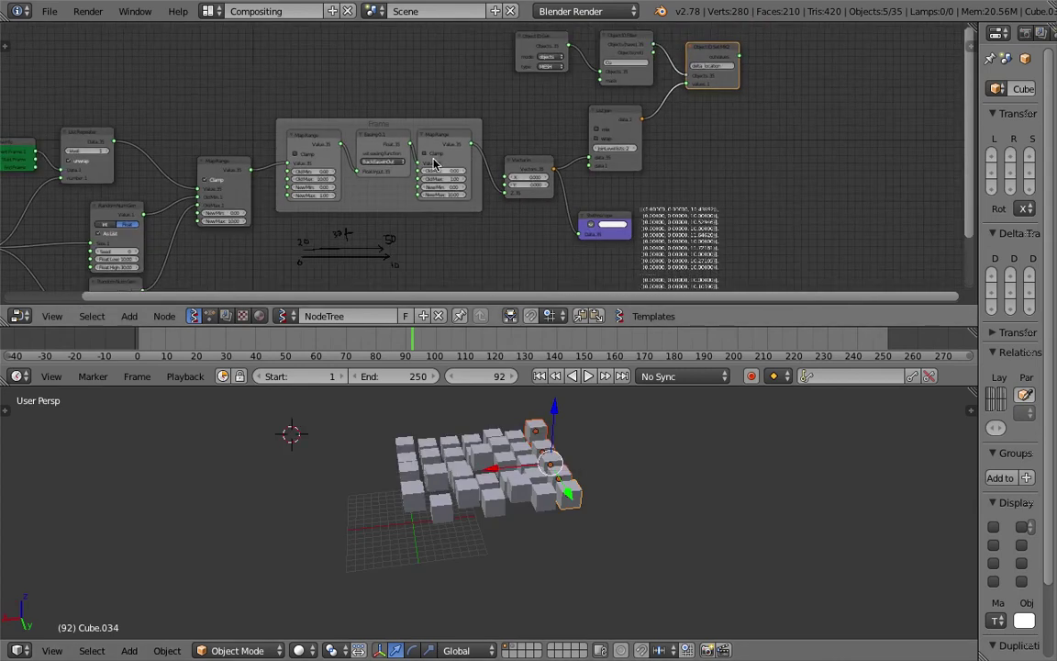
pyautogui.moveTo(434, 163); pyautogui.dragTo(494, 145, button='middle')
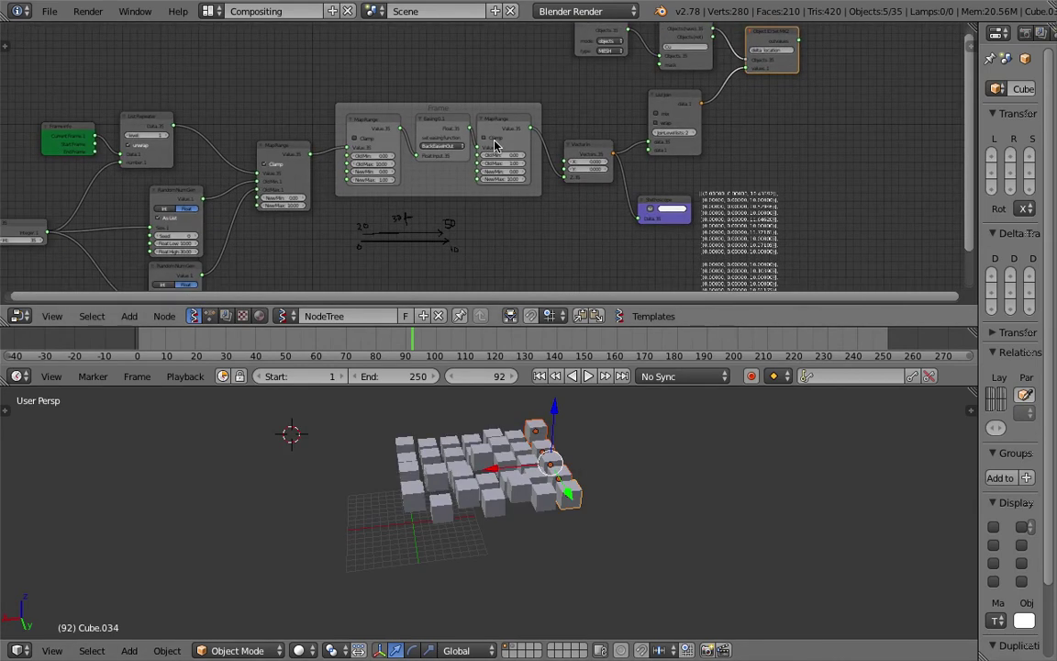
pyautogui.scroll(3, 564, 170)
pyautogui.moveTo(606, 157); pyautogui.dragTo(516, 202, button='middle')
pyautogui.scroll(1, 524, 190)
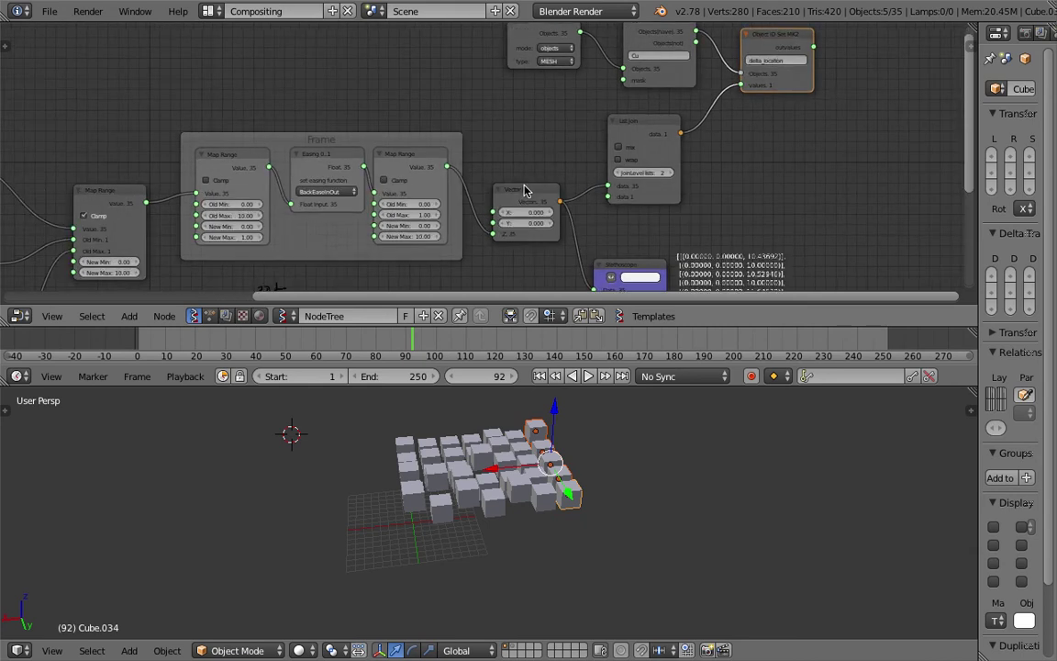
pyautogui.scroll(1, 524, 190)
pyautogui.moveTo(694, 387); pyautogui.dragTo(696, 396)
pyautogui.keyDown('shift'); pyautogui.moveTo(640, 476); pyautogui.dragTo(563, 521, button='middle'); pyautogui.keyUp('shift')
pyautogui.scroll(2, 563, 521)
# - Save over the existing file, then duplicate the Object ID Set MK2 node and set the copy's property to scale
pyautogui.moveTo(793, 139); pyautogui.dragTo(608, 195, button='middle')
pyautogui.scroll(1, 677, 133)
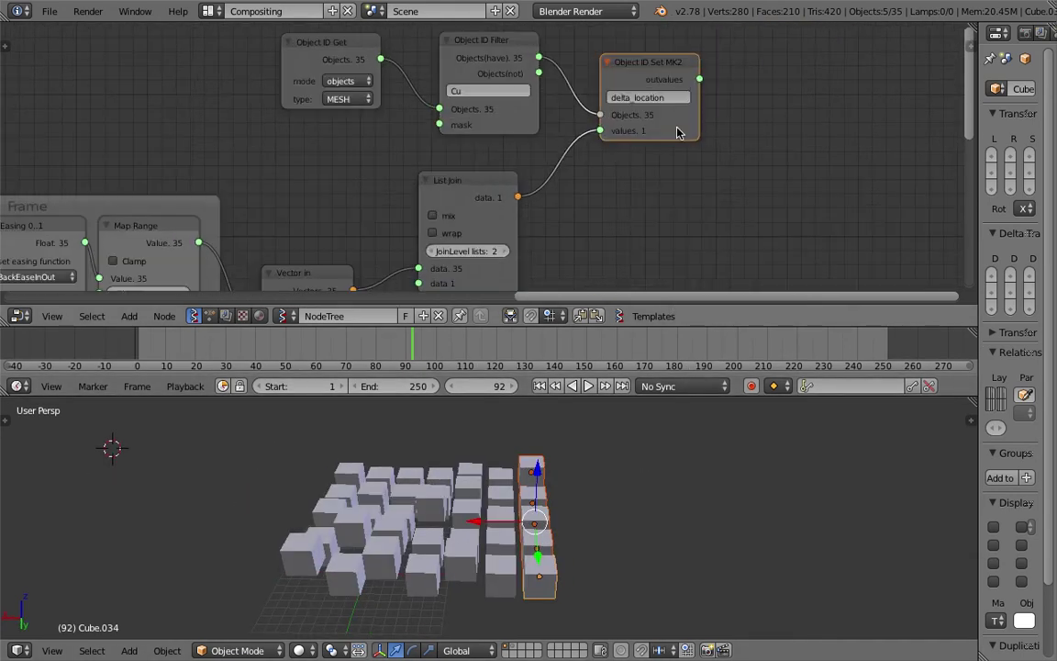
pyautogui.hotkey('ctrl', 's')
pyautogui.click(683, 130)
pyautogui.hotkey('shift', 'd')
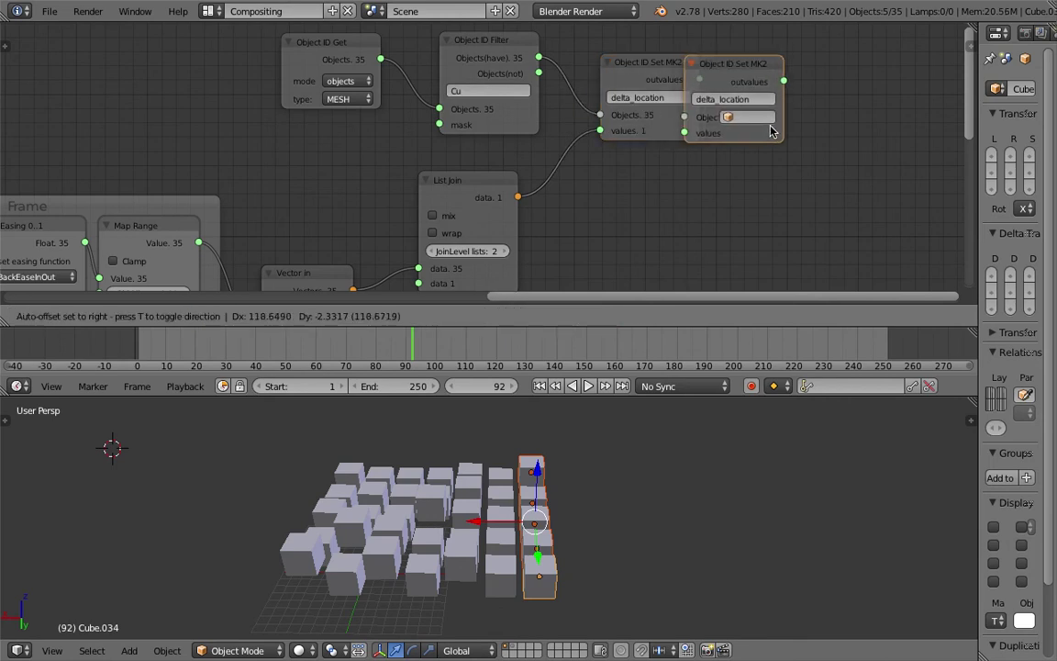
pyautogui.click(826, 171)
pyautogui.write('scale')
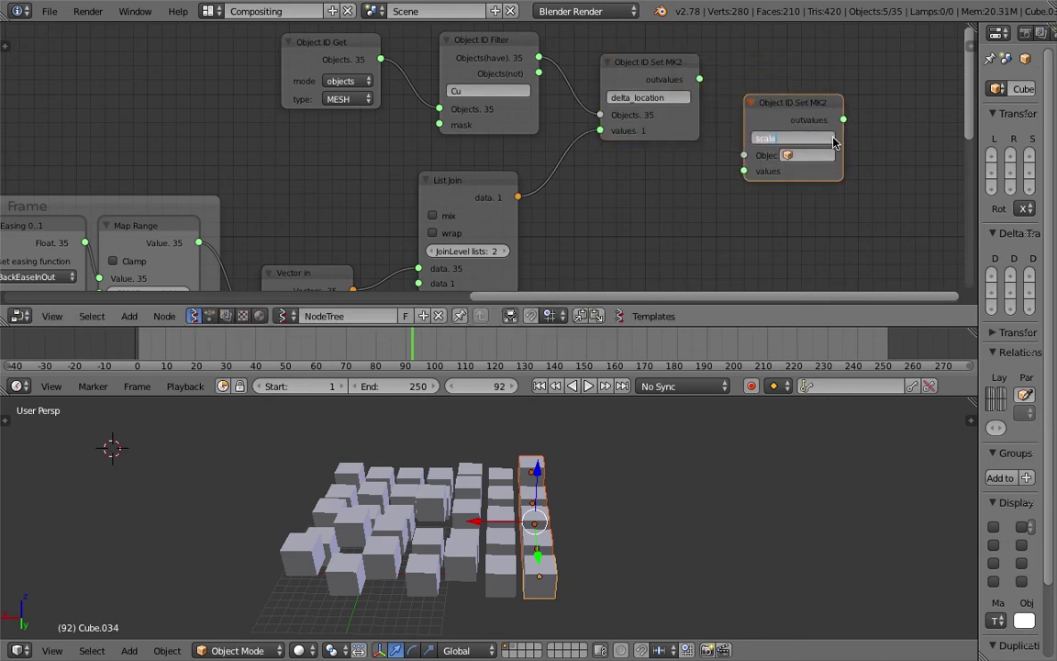
pyautogui.press('Return')
# - Add a Vector in node near the scale Object ID Set MK2 node
pyautogui.hotkey('ctrl', 'a')
pyautogui.write('Intveco')
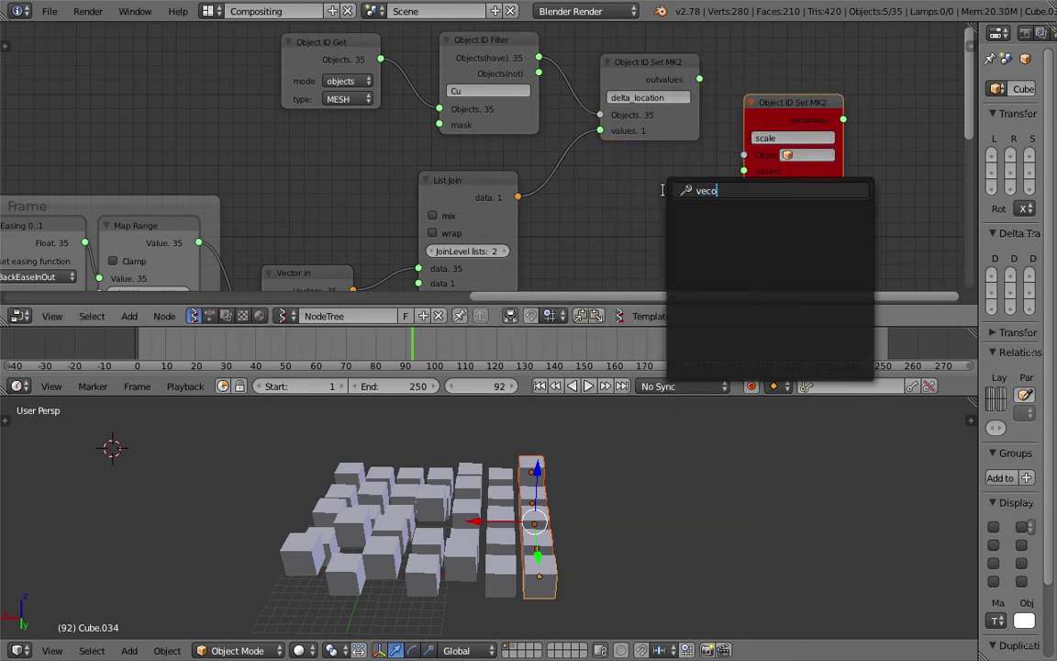
pyautogui.press('BackSpace')
pyautogui.write('tor i')
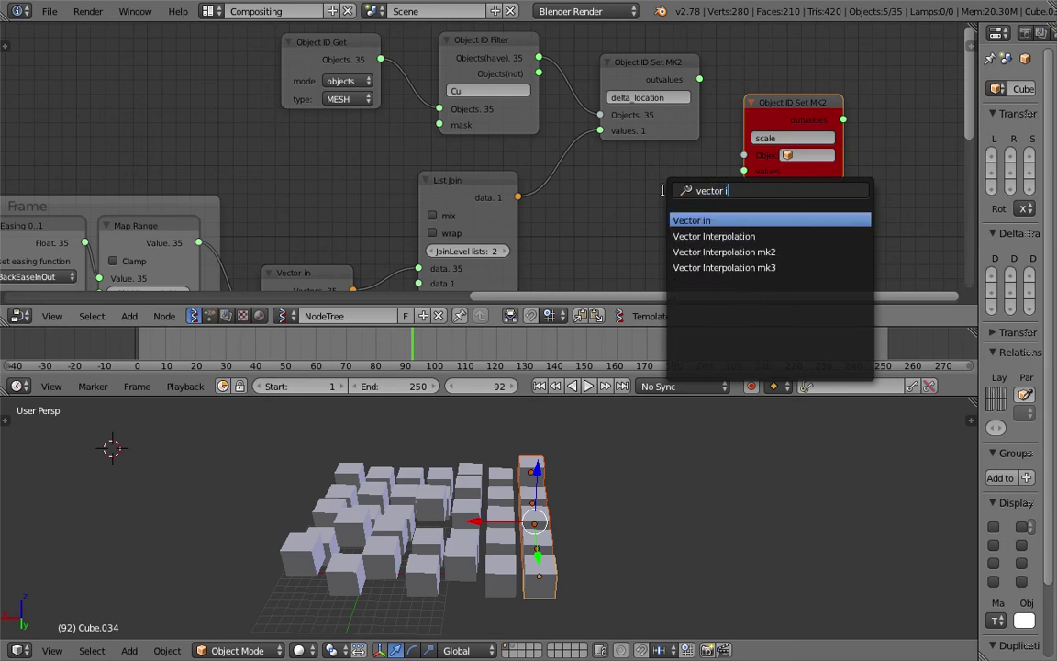
pyautogui.press('Return')
pyautogui.click(643, 180)
# - Feed the filtered objects and the new Vector in output into the scale Object ID Set MK2 node, saving over the existing file
pyautogui.moveTo(712, 198); pyautogui.dragTo(653, 212)
pyautogui.moveTo(777, 108); pyautogui.dragTo(767, 186)
pyautogui.moveTo(741, 160); pyautogui.dragTo(747, 140, button='middle')
pyautogui.moveTo(648, 196); pyautogui.dragTo(646, 232)
pyautogui.hotkey('ctrl', 's')
pyautogui.click(647, 233)
# - Enlarge the node editor by shrinking the 3D viewport, and save over the existing file
pyautogui.moveTo(661, 208); pyautogui.dragTo(668, 161, button='middle')
pyautogui.moveTo(756, 396); pyautogui.dragTo(756, 465)
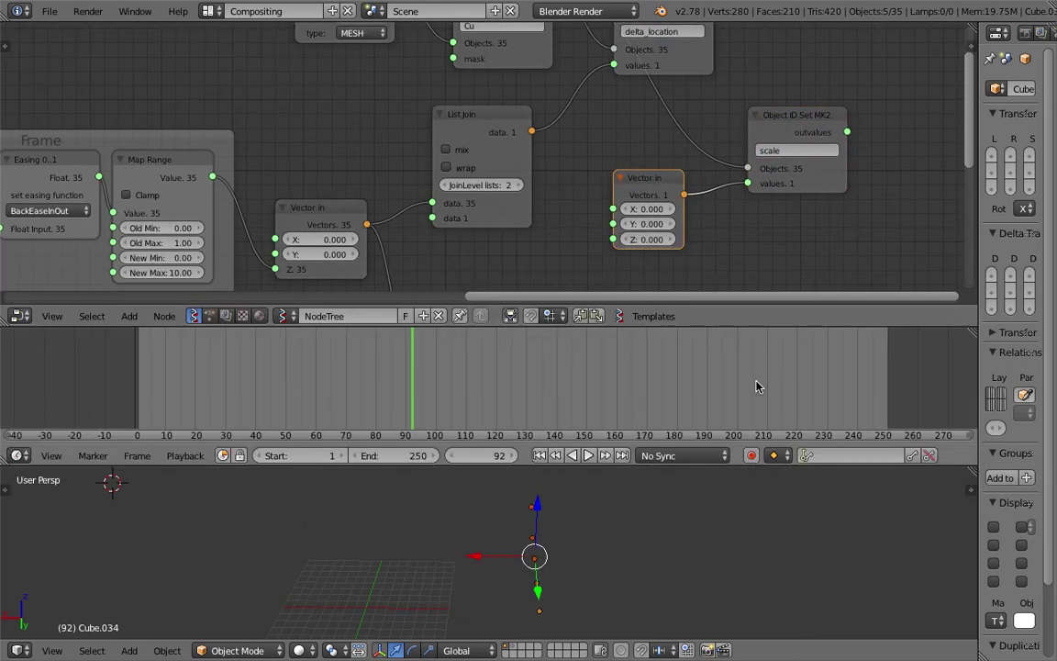
pyautogui.moveTo(748, 326); pyautogui.dragTo(749, 362)
pyautogui.moveTo(748, 284); pyautogui.dragTo(820, 238, button='middle')
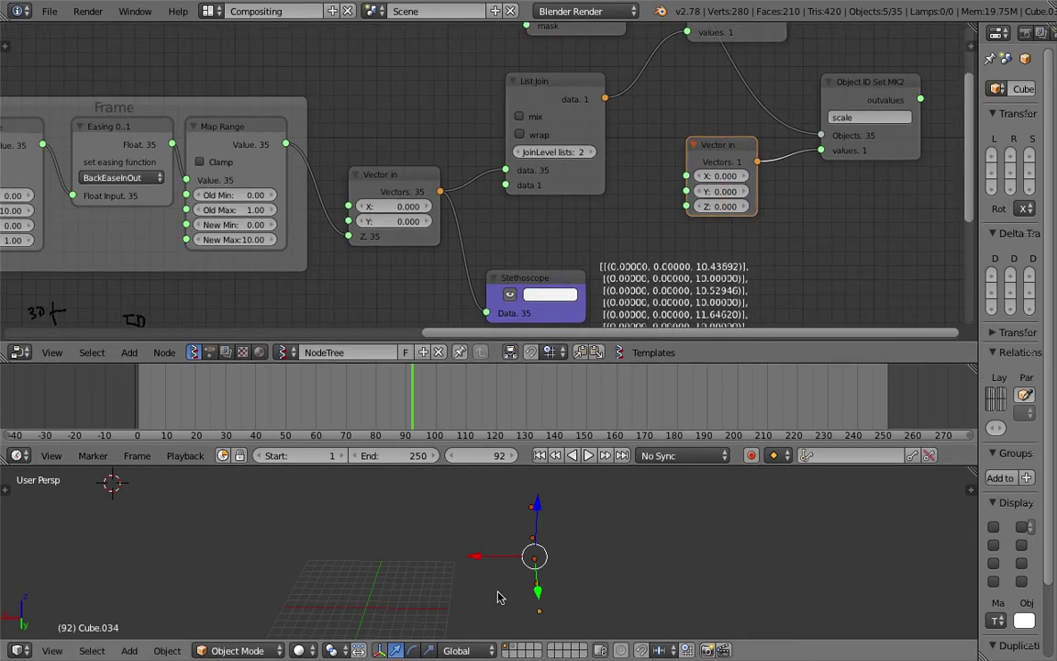
pyautogui.moveTo(606, 195); pyautogui.dragTo(611, 188, button='middle')
pyautogui.hotkey('ctrl', 's')
pyautogui.click(612, 190)
pyautogui.click(611, 189)
# - Try driving the X, Y and Z inputs of the scale node's Vector in from the List Join output
pyautogui.moveTo(553, 90); pyautogui.dragTo(689, 170)
pyautogui.moveTo(597, 99); pyautogui.dragTo(681, 206)
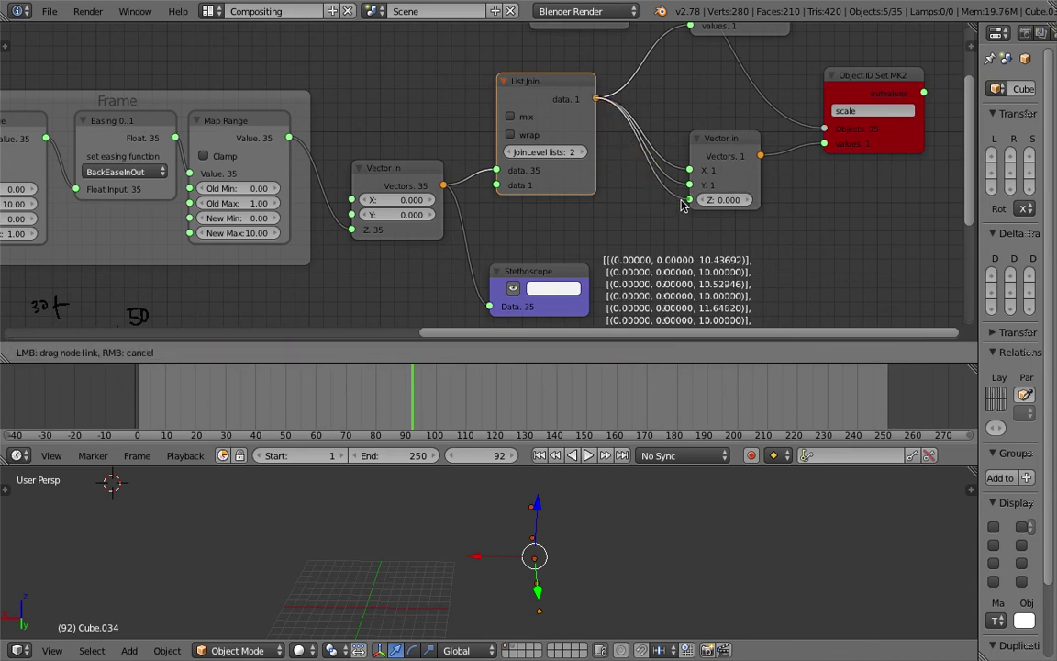
pyautogui.moveTo(526, 214); pyautogui.dragTo(528, 220)
pyautogui.scroll(-1, 500, 218)
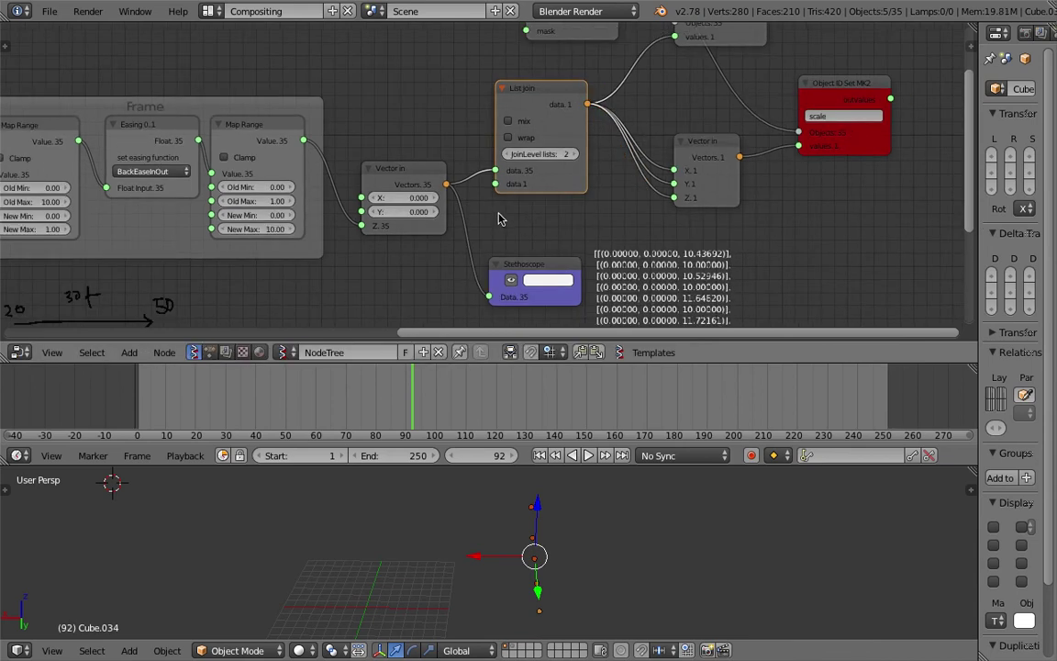
# - Add another Map Range node above the easing frame
pyautogui.moveTo(304, 140)
pyautogui.mouseDown()
pyautogui.moveTo(662, 193)
pyautogui.moveTo(674, 176)
pyautogui.moveTo(313, 128)
pyautogui.mouseUp()
pyautogui.click(281, 126)
pyautogui.moveTo(261, 127); pyautogui.dragTo(307, 193, button='middle')
pyautogui.hotkey('alt', 'space')
pyautogui.write('map r')
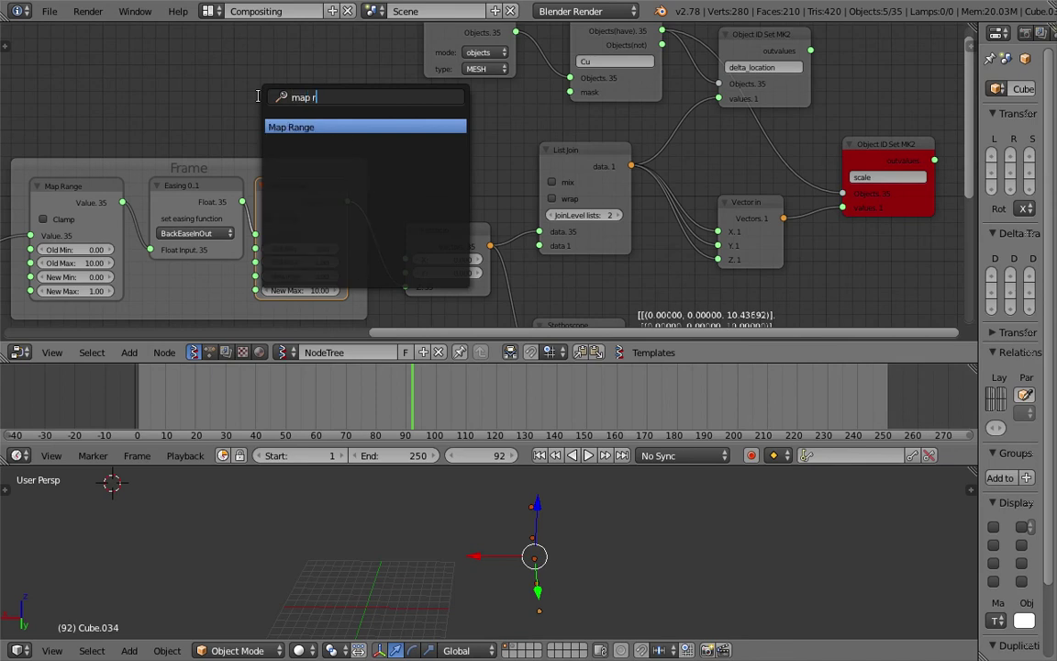
pyautogui.press('Return')
pyautogui.click(257, 59)
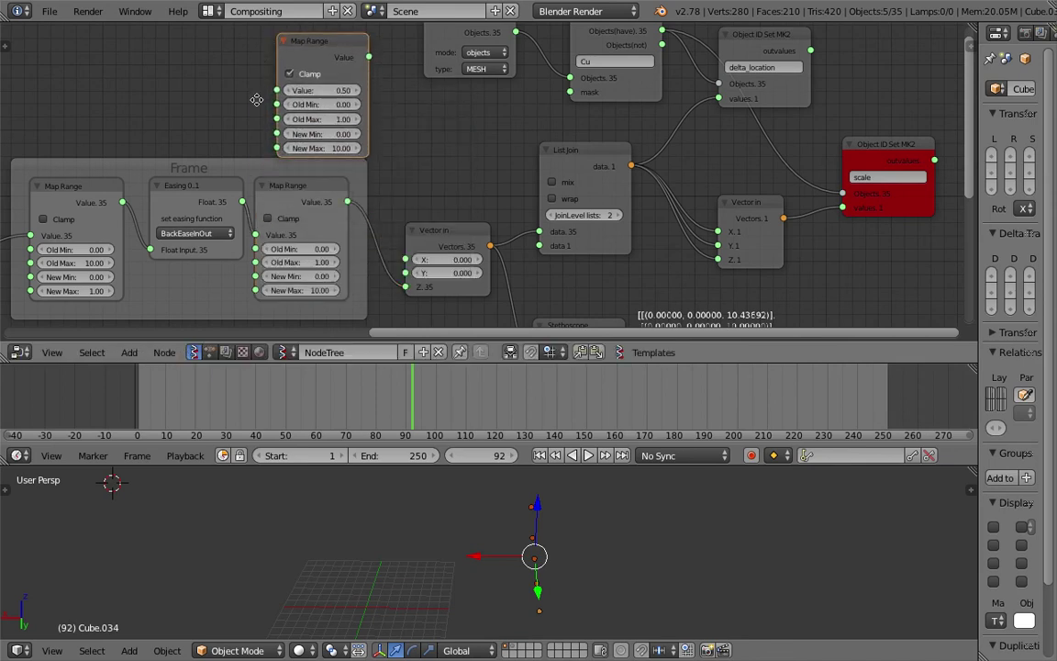
# - Connect the Easing 0..1 node's Float output to the Value input of the new Map Range node
pyautogui.moveTo(255, 178); pyautogui.dragTo(259, 248, button='middle')
pyautogui.moveTo(249, 274); pyautogui.dragTo(281, 161)
pyautogui.moveTo(338, 114); pyautogui.dragTo(346, 115)
pyautogui.moveTo(345, 153); pyautogui.dragTo(344, 120, button='middle')
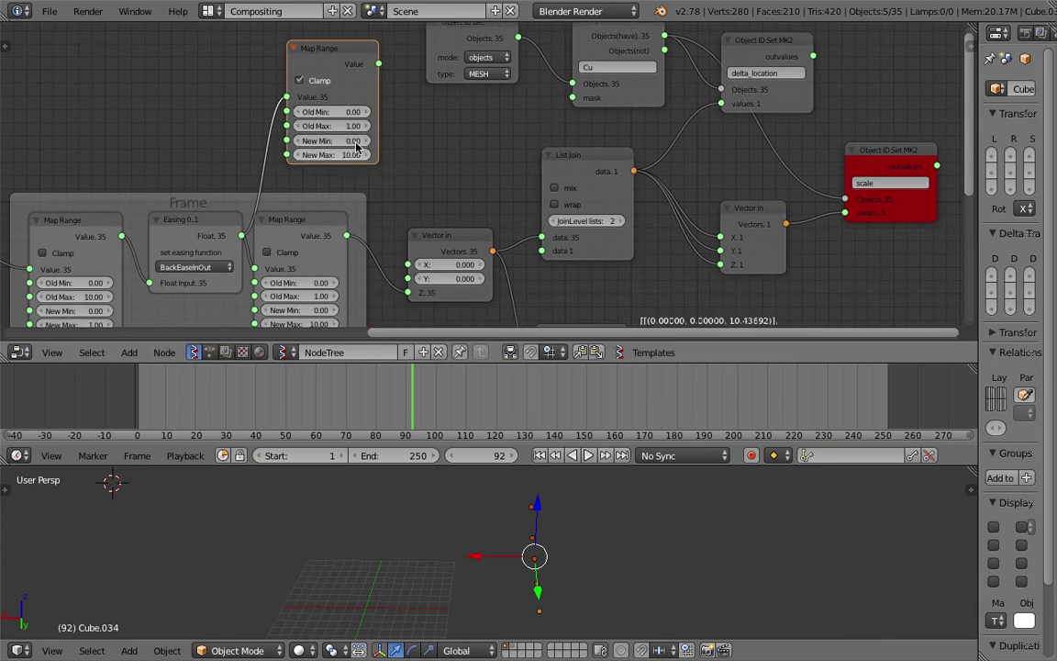
# - Set the new Map Range node's New Max to 2 and New Min to 0.1, saving over the existing file
pyautogui.click(356, 156)
pyautogui.write('2')
pyautogui.press('Return')
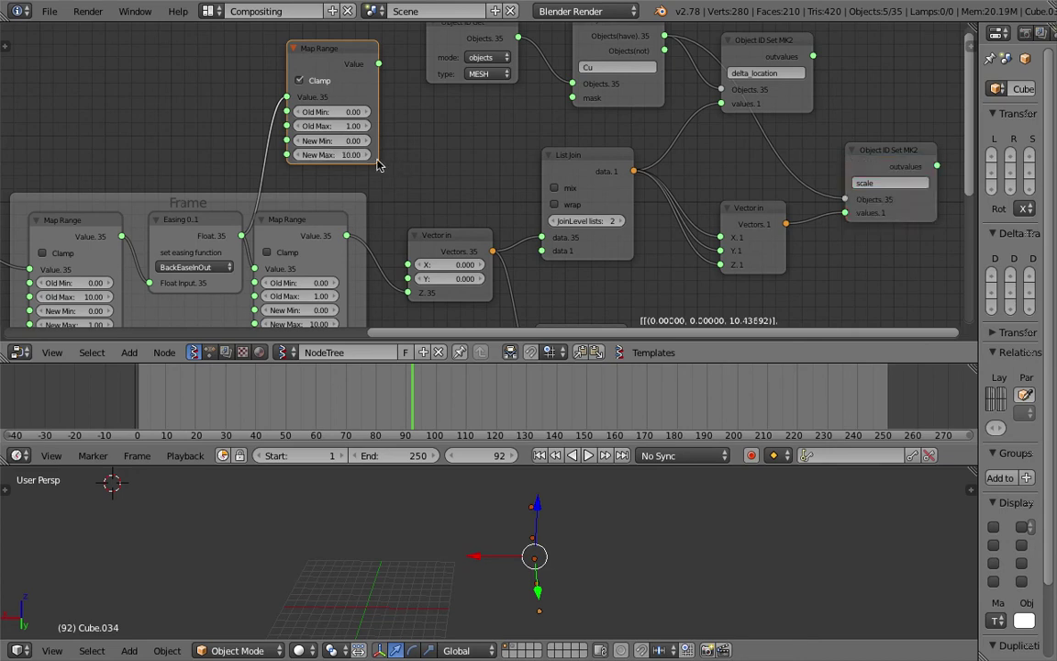
pyautogui.hotkey('ctrl', 's')
pyautogui.press('Return')
pyautogui.click(360, 142)
pyautogui.write('0.1')
pyautogui.press('Return')
# - Connect the new Map Range output to the X, Y and Z inputs of the scale node's Vector in
pyautogui.moveTo(358, 62); pyautogui.dragTo(721, 237)
pyautogui.moveTo(479, 124); pyautogui.dragTo(730, 251)
pyautogui.moveTo(519, 142); pyautogui.dragTo(704, 251)
pyautogui.moveTo(486, 125); pyautogui.dragTo(720, 265)
pyautogui.moveTo(694, 229); pyautogui.dragTo(655, 200, button='middle')
# - Rearrange the scale Object ID Set MK2, its Vector in and its Map Range node into a separate group beyond List Join
pyautogui.moveTo(624, 537); pyautogui.dragTo(570, 550, button='middle')
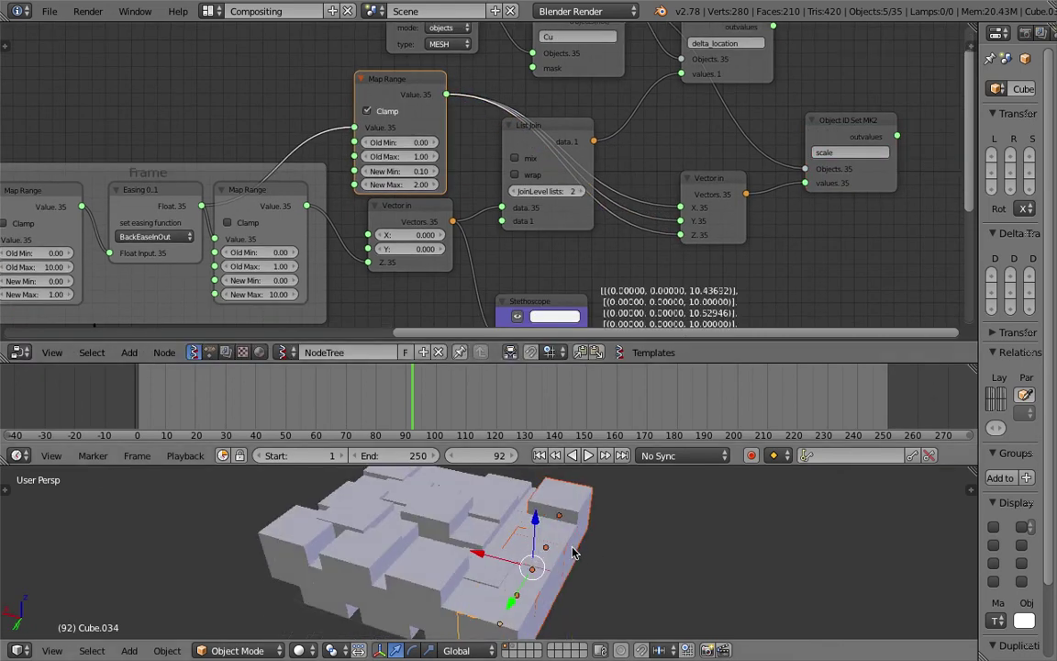
pyautogui.scroll(-1, 572, 553)
pyautogui.scroll(-2, 688, 312)
pyautogui.scroll(-2, 631, 573)
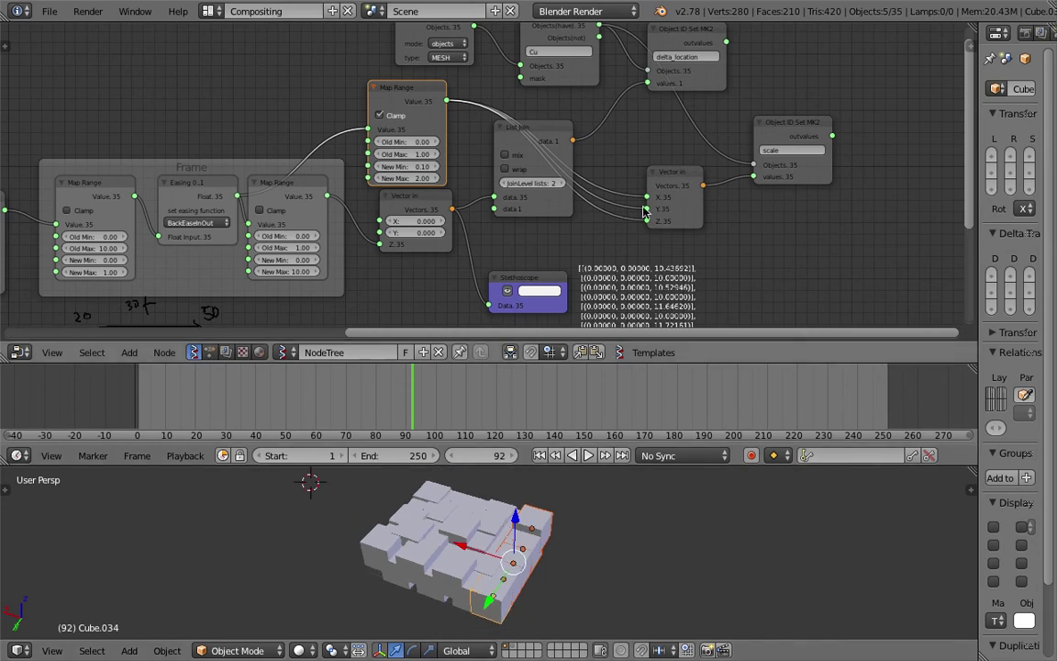
pyautogui.moveTo(823, 123); pyautogui.dragTo(911, 65)
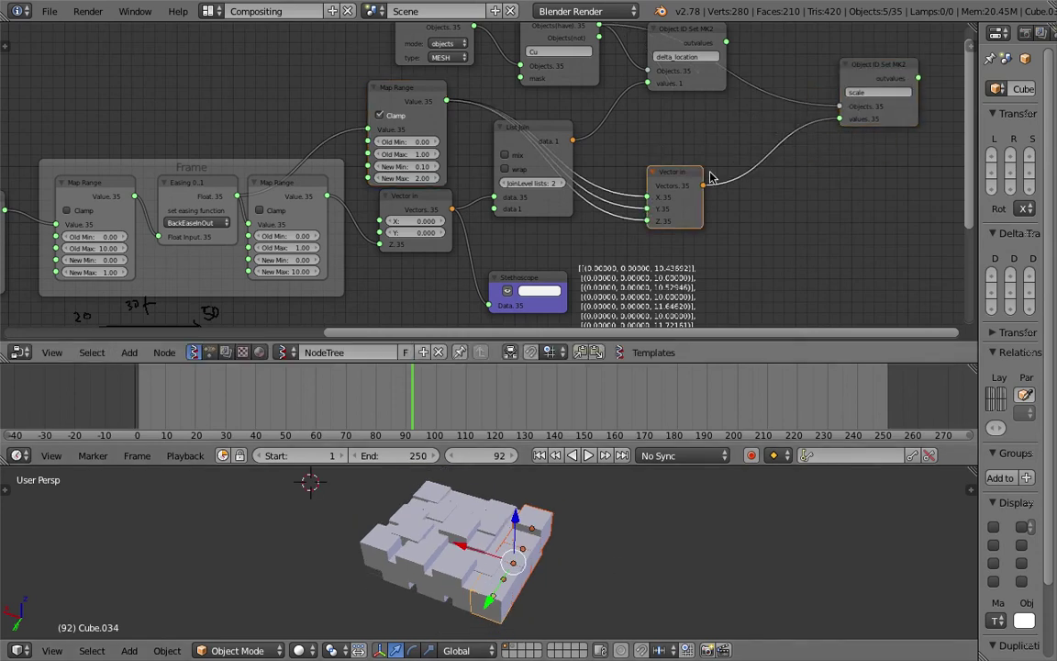
pyautogui.moveTo(675, 171); pyautogui.dragTo(818, 144)
pyautogui.moveTo(440, 103); pyautogui.dragTo(732, 192)
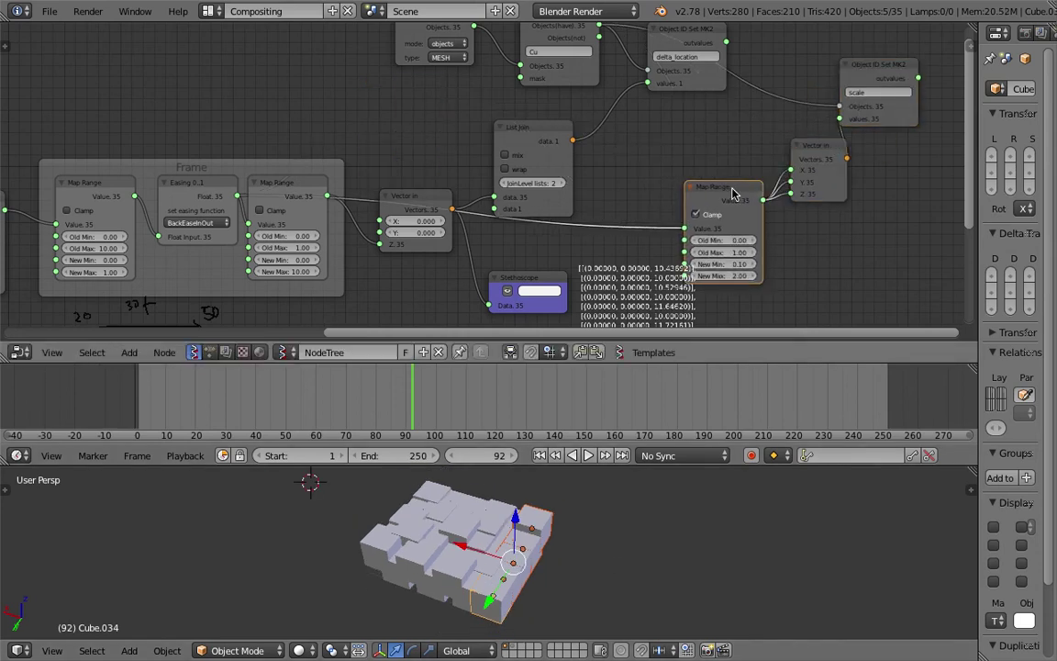
pyautogui.moveTo(576, 258); pyautogui.dragTo(590, 205, button='middle')
# - Delete the Stethoscope node and save over the existing file
pyautogui.click(537, 256)
pyautogui.press('x')
pyautogui.hotkey('ctrl', 's')
pyautogui.click(590, 207)
# - Give the 3D viewport more room and return the animation to frame 1
pyautogui.moveTo(533, 466); pyautogui.dragTo(531, 415)
pyautogui.moveTo(543, 364); pyautogui.dragTo(543, 261)
pyautogui.moveTo(579, 444); pyautogui.dragTo(534, 432, button='middle')
pyautogui.click(590, 477)
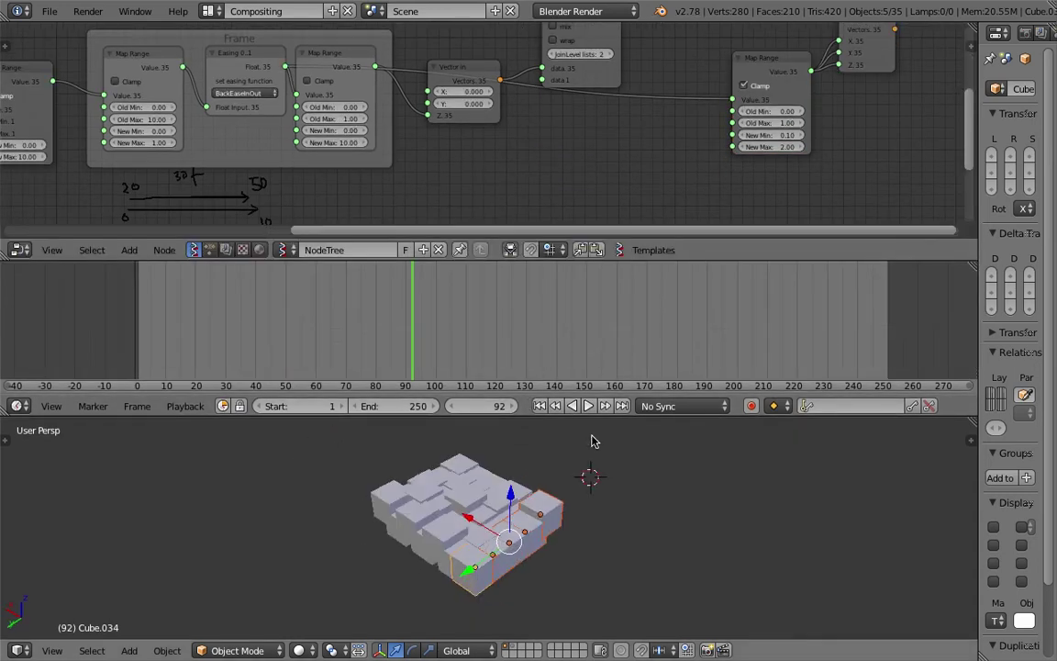
pyautogui.hotkey('shift', 'Left')
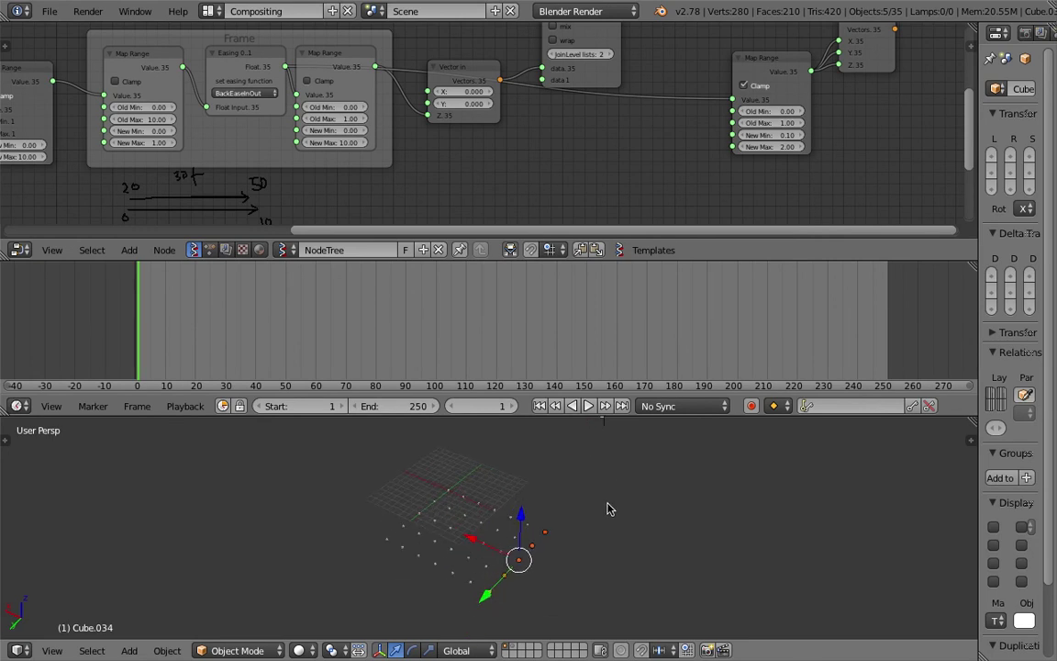
# - Open the 3D viewport's properties at its View settings
pyautogui.press('n')
pyautogui.scroll(-12, 888, 548)
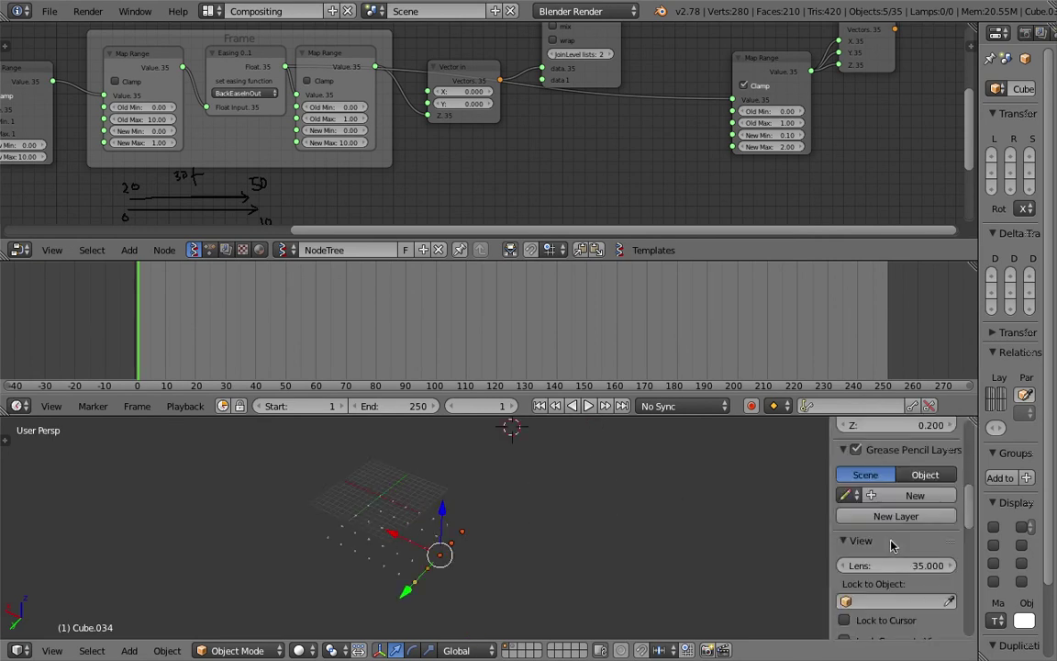
pyautogui.scroll(6, 880, 514)
# - Add a 3dview Props node to the tree and use it to hide the viewport grid
pyautogui.moveTo(726, 214); pyautogui.dragTo(552, 129, button='middle')
pyautogui.hotkey('shift', 'a')
pyautogui.click(552, 132)
pyautogui.write('3d')
pyautogui.press('Down')
pyautogui.press('Return')
pyautogui.click(409, 82)
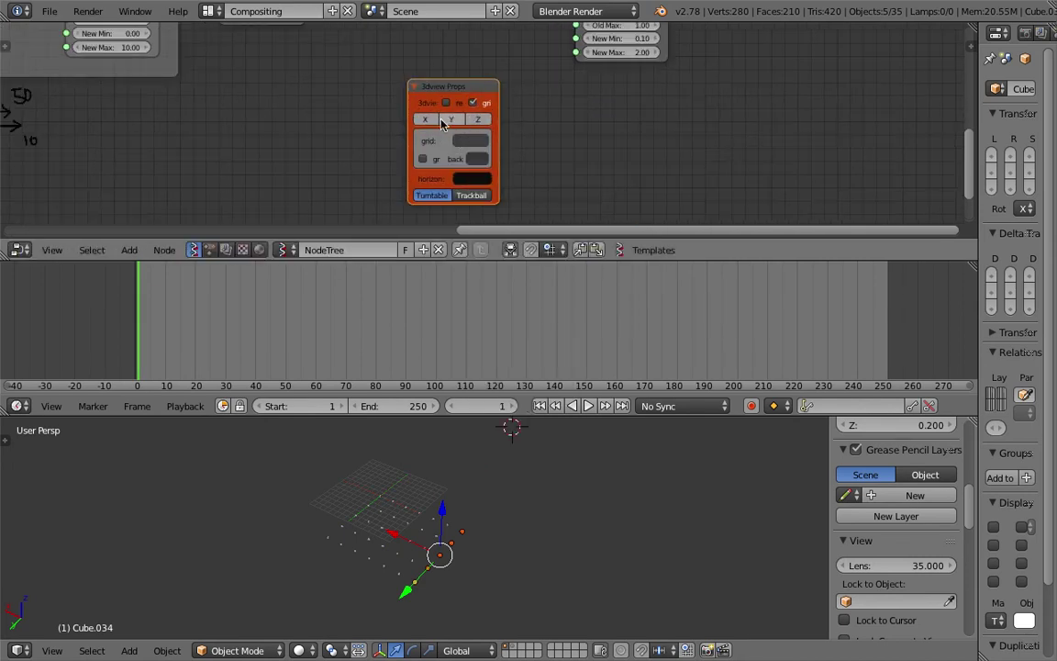
pyautogui.moveTo(534, 149); pyautogui.dragTo(544, 133, button='middle')
pyautogui.scroll(3, 459, 567)
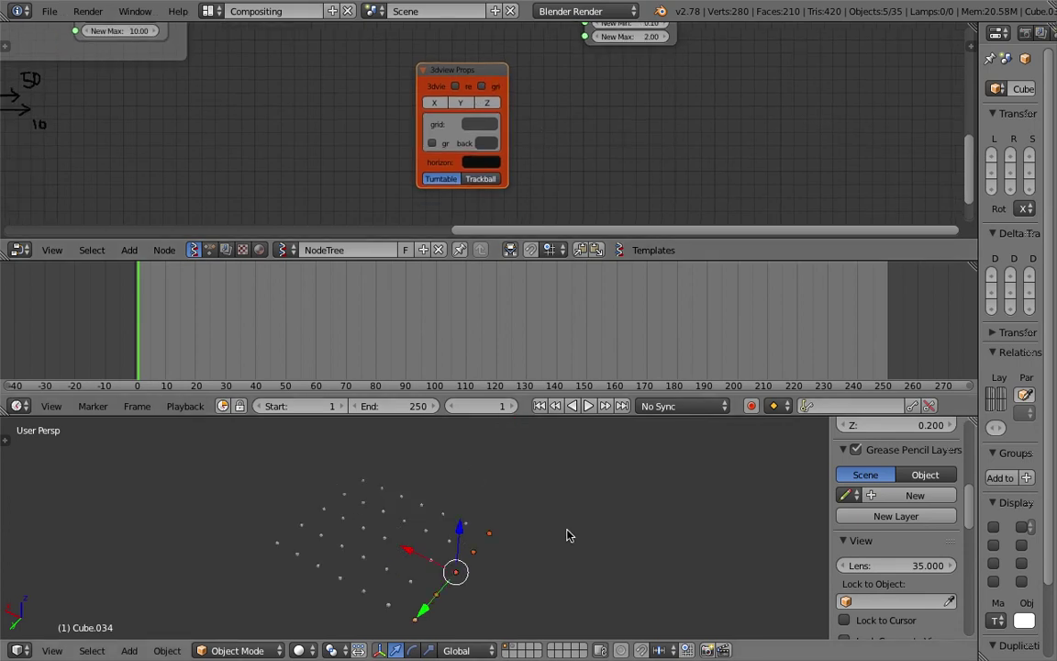
# - Deselect all cubes and play the scaling animation in an enlarged 3D viewport
pyautogui.moveTo(576, 536); pyautogui.dragTo(554, 491, button='middle')
pyautogui.press('a')
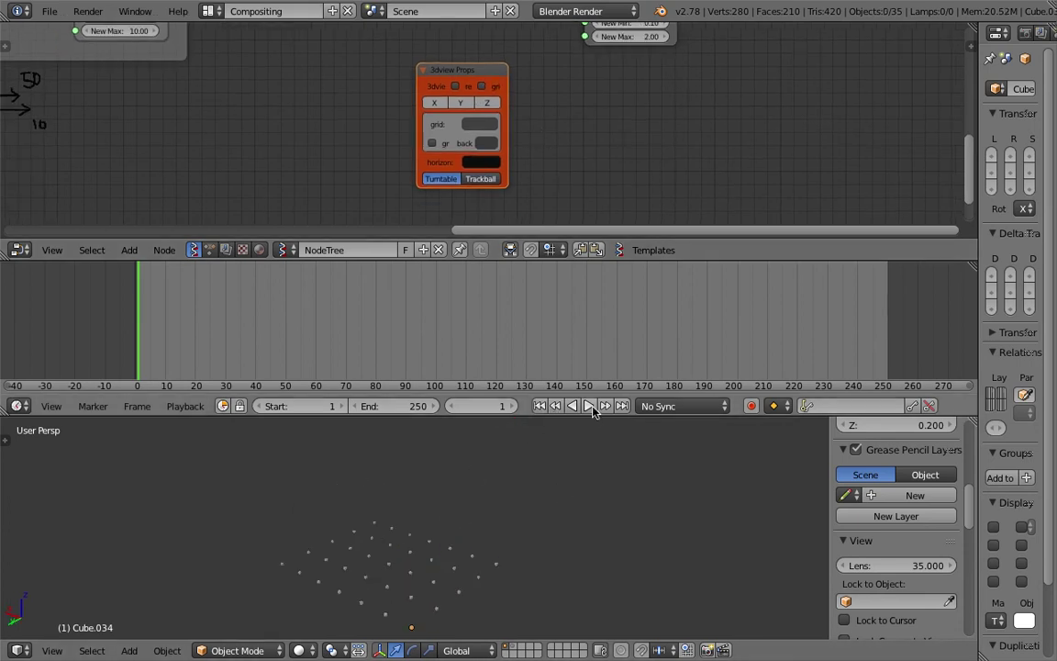
pyautogui.moveTo(596, 417); pyautogui.dragTo(595, 338)
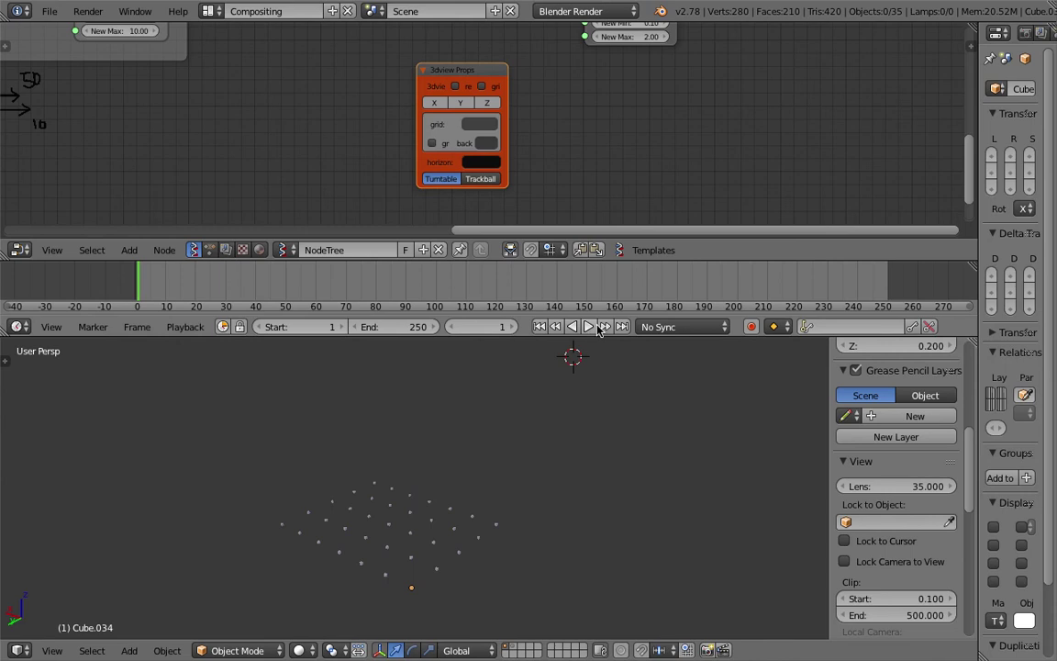
pyautogui.click(592, 327)
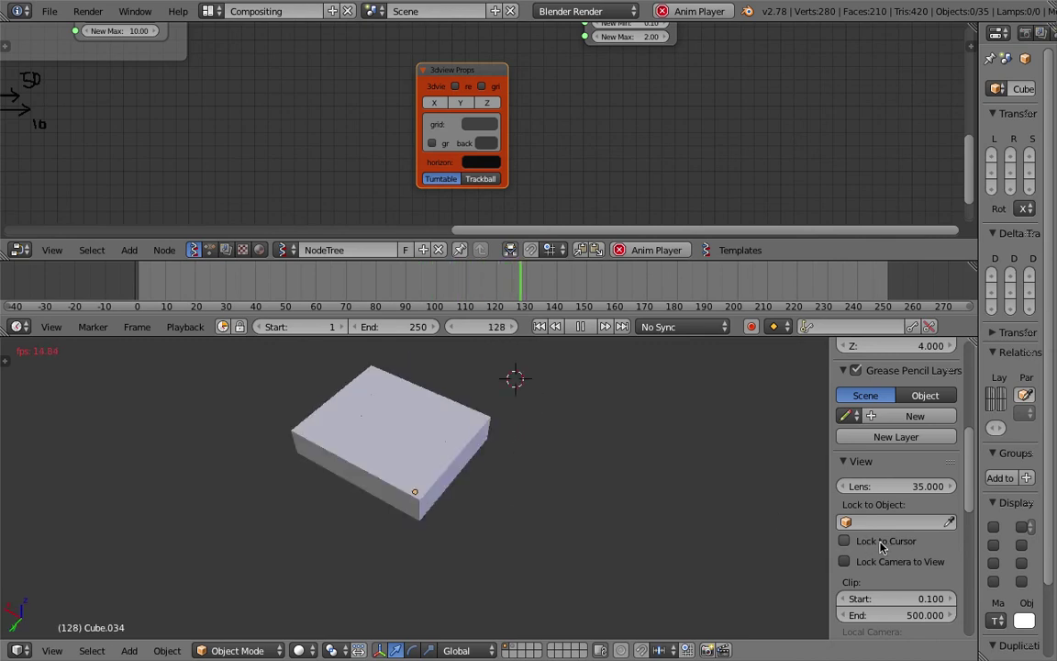
pyautogui.press('Escape')
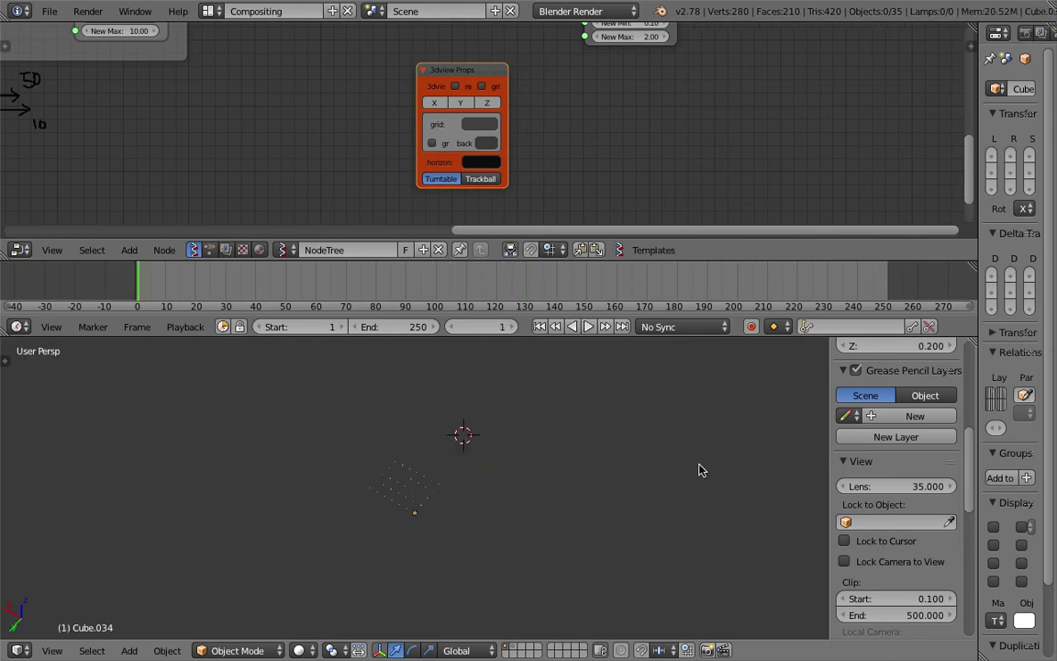
# - Enable Matcap and Ambient Occlusion in the viewport shading, saving over the existing file
pyautogui.scroll(-10, 881, 561)
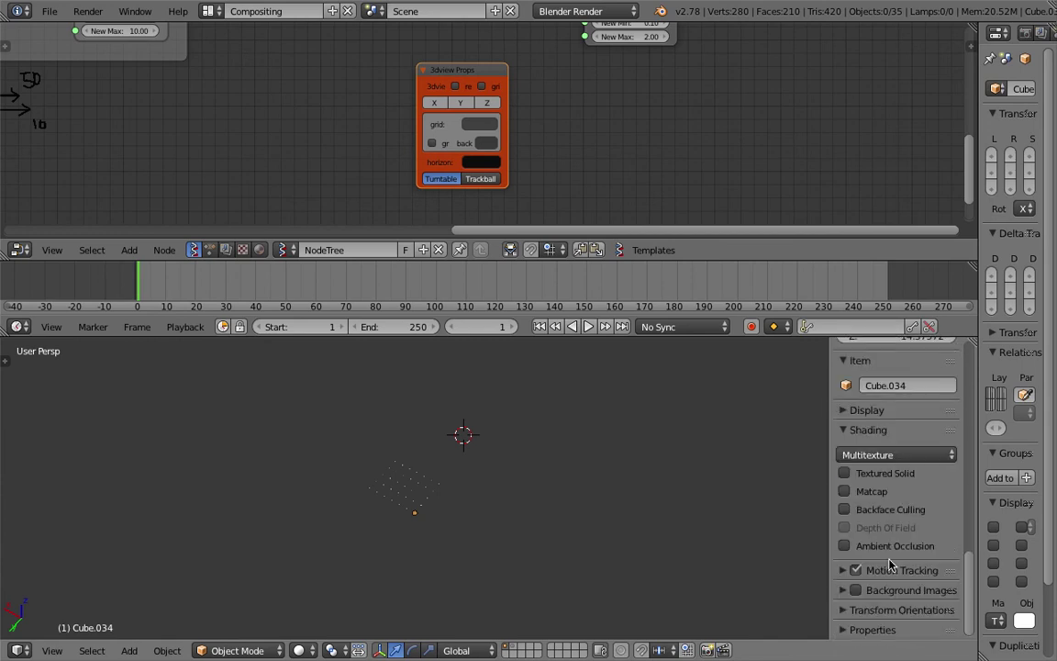
pyautogui.click(880, 494)
pyautogui.scroll(-3, 881, 551)
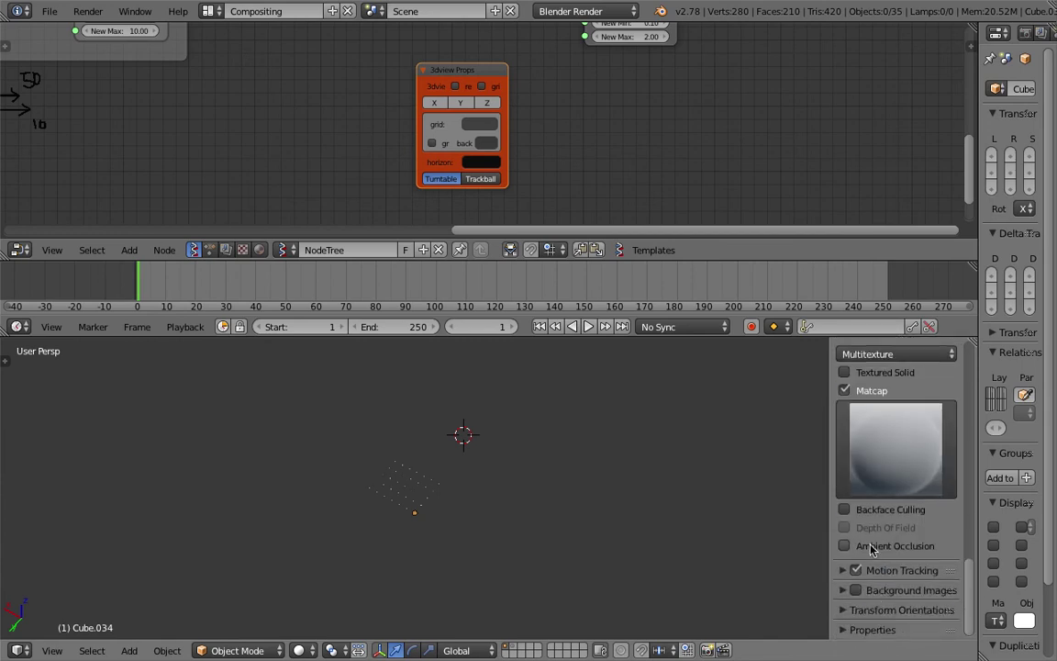
pyautogui.click(869, 548)
pyautogui.hotkey('ctrl', 's')
pyautogui.click(544, 489)
# - Play the shaded animation and examine the growing cubes from a closer, different angle
pyautogui.hotkey('alt', 'a')
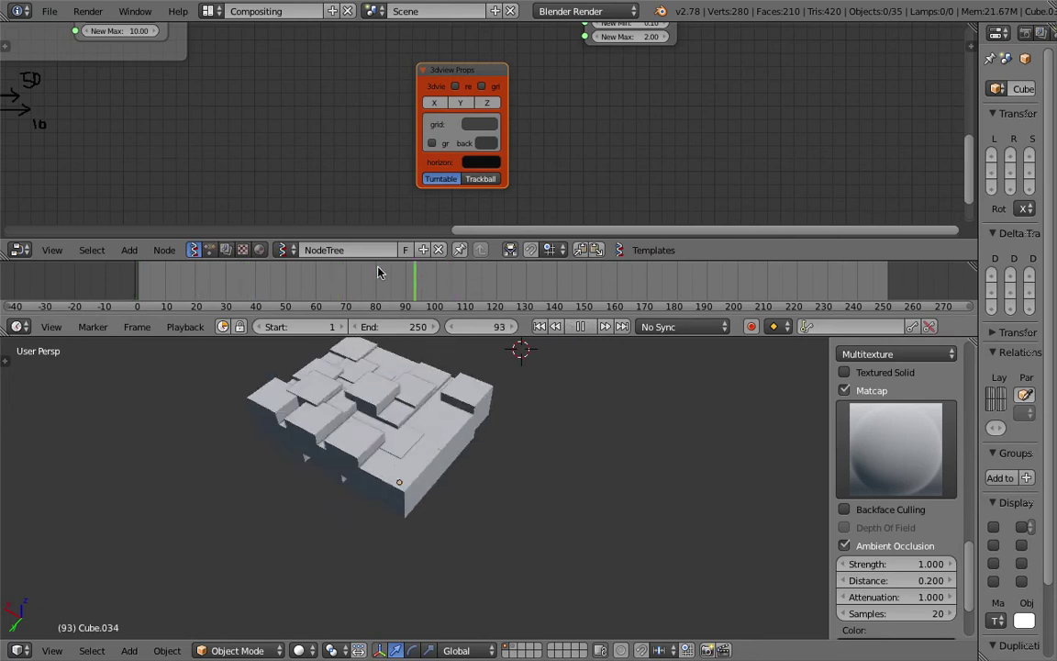
pyautogui.moveTo(301, 261); pyautogui.dragTo(310, 229)
pyautogui.scroll(3, 457, 445)
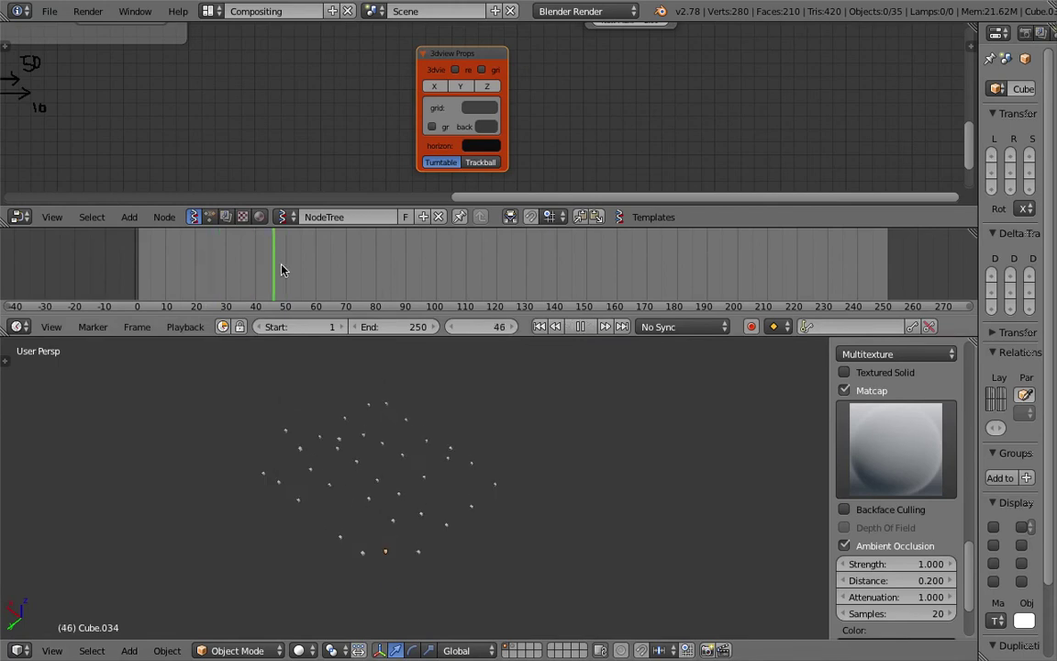
pyautogui.hotkey('alt', 'a')
pyautogui.scroll(-3, 541, 500)
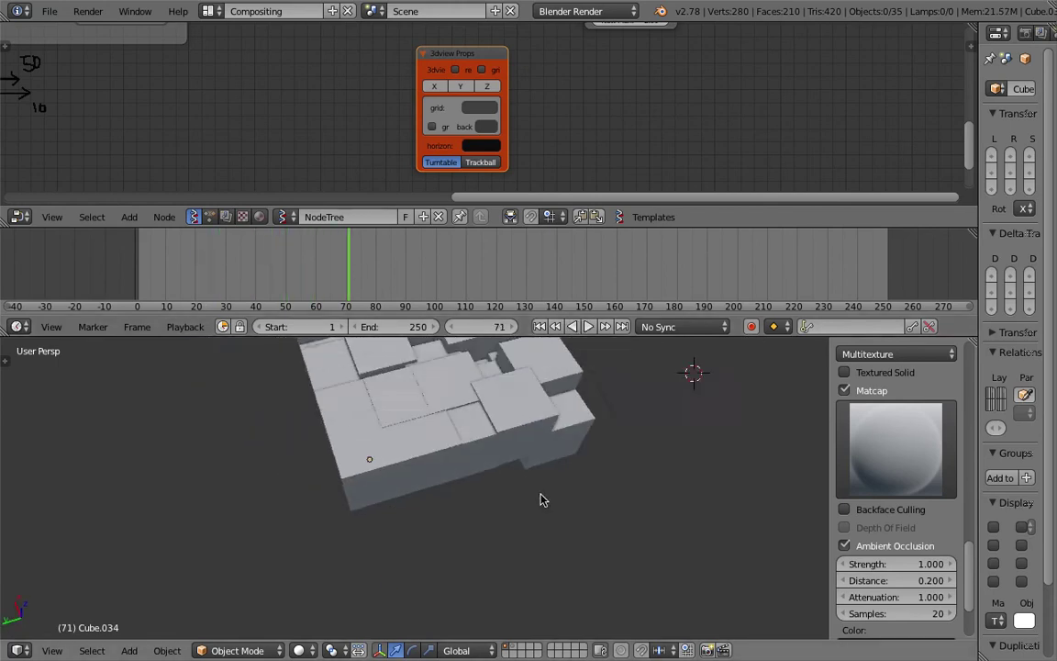
pyautogui.moveTo(540, 499); pyautogui.dragTo(467, 482, button='middle')
# - Enlarge the timeline and scrub the animation to frame 64
pyautogui.moveTo(363, 280)
pyautogui.mouseDown()
pyautogui.moveTo(472, 271)
pyautogui.moveTo(289, 265)
pyautogui.moveTo(431, 278)
pyautogui.moveTo(352, 280)
pyautogui.moveTo(365, 278)
pyautogui.mouseUp()
pyautogui.moveTo(320, 129); pyautogui.dragTo(408, 243, button='middle')
pyautogui.moveTo(433, 91); pyautogui.dragTo(433, 119, button='middle')
pyautogui.moveTo(357, 287); pyautogui.dragTo(315, 278)
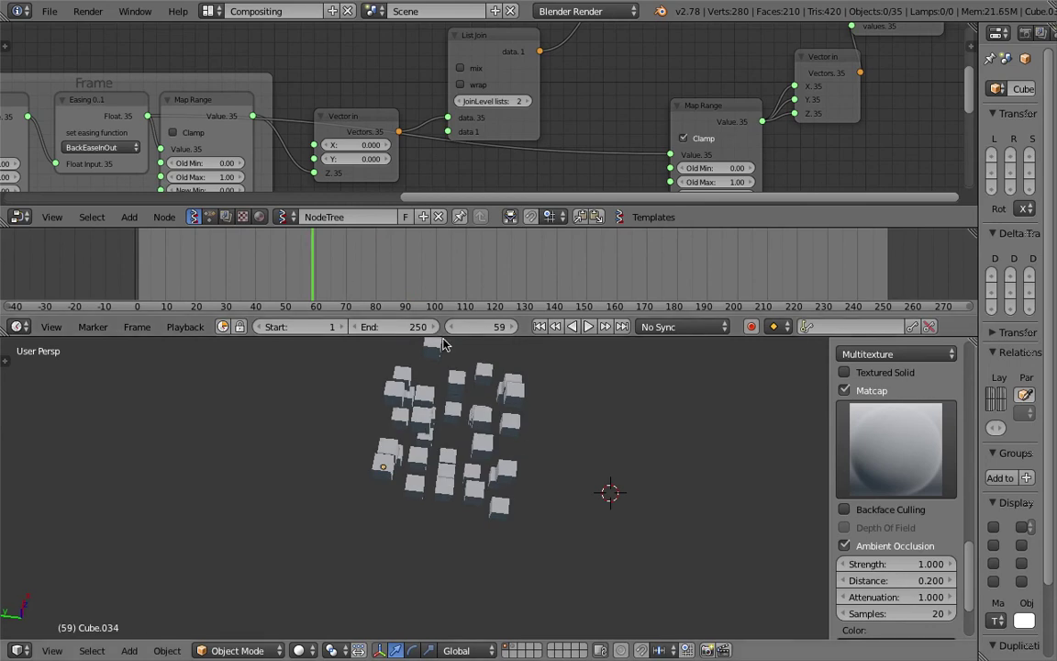
pyautogui.moveTo(442, 338); pyautogui.dragTo(442, 396)
pyautogui.moveTo(368, 255); pyautogui.dragTo(327, 276)
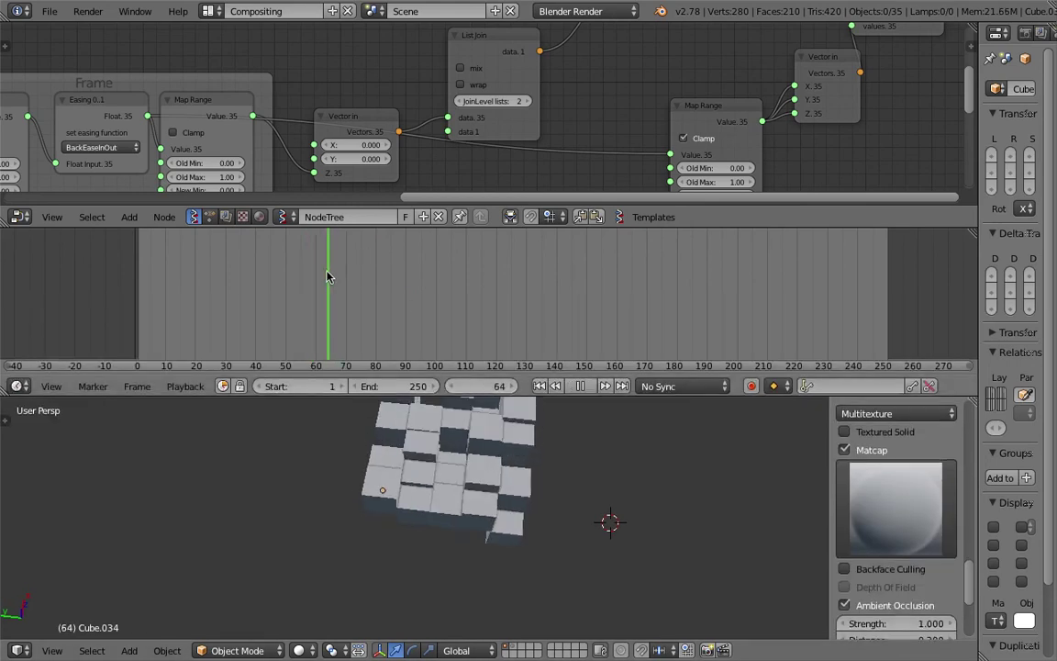
# - Adjust the values feeding the randomized timing upstream of the Map Range and easing nodes
pyautogui.moveTo(269, 170); pyautogui.dragTo(392, 99, button='middle')
pyautogui.moveTo(305, 116); pyautogui.dragTo(378, 103, button='middle')
pyautogui.scroll(1, 378, 102)
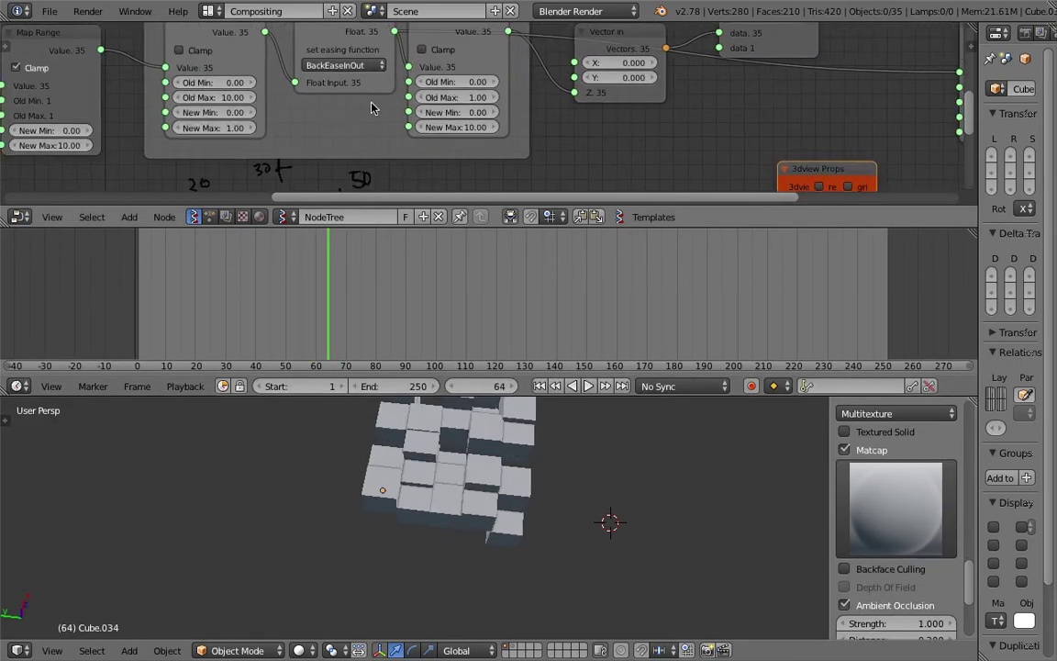
pyautogui.moveTo(165, 156); pyautogui.dragTo(250, 109, button='middle')
pyautogui.moveTo(111, 134); pyautogui.dragTo(375, 137, button='middle')
pyautogui.moveTo(276, 163); pyautogui.dragTo(342, 85, button='middle')
pyautogui.moveTo(278, 82); pyautogui.dragTo(296, 74, button='middle')
pyautogui.moveTo(295, 75); pyautogui.dragTo(400, 76)
pyautogui.moveTo(380, 102); pyautogui.dragTo(387, 79, button='middle')
pyautogui.moveTo(294, 171); pyautogui.dragTo(309, 107, button='middle')
pyautogui.moveTo(310, 126)
pyautogui.mouseDown()
pyautogui.moveTo(328, 122)
pyautogui.moveTo(289, 126)
pyautogui.moveTo(317, 128)
pyautogui.moveTo(300, 126)
pyautogui.mouseUp()
pyautogui.moveTo(632, 101); pyautogui.dragTo(551, 173, button='middle')
pyautogui.moveTo(693, 102); pyautogui.dragTo(516, 131, button='middle')
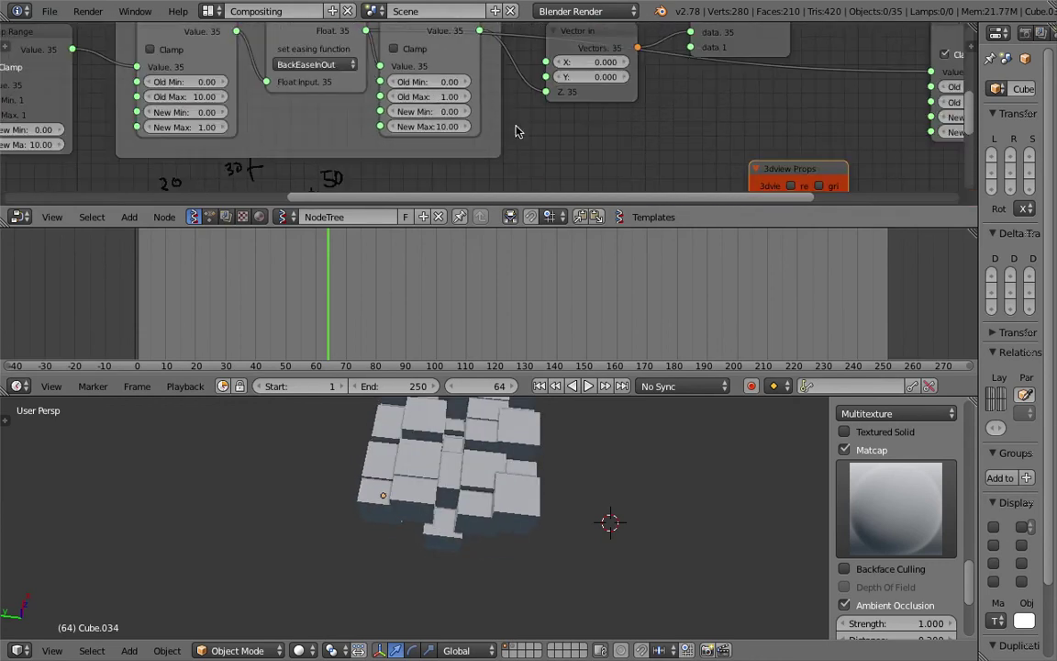
# - Set New Max to 1 on the Map Range node that drives the cubes' scale
pyautogui.moveTo(922, 116); pyautogui.dragTo(391, 189, button='middle')
pyautogui.moveTo(512, 159)
pyautogui.mouseDown(button='middle')
pyautogui.moveTo(498, 125)
pyautogui.moveTo(519, 149)
pyautogui.mouseUp(button='middle')
pyautogui.click(428, 154)
pyautogui.write('1')
pyautogui.press('Return')
# - Play and scrub the animation to examine how large the cubes become relative to the gaps between them
pyautogui.moveTo(290, 283); pyautogui.dragTo(293, 296)
pyautogui.hotkey('alt', 'a')
pyautogui.moveTo(476, 459)
pyautogui.keyDown('shift'); pyautogui.mouseDown(button='middle')
pyautogui.moveTo(471, 495)
pyautogui.moveTo(468, 473)
pyautogui.mouseUp(button='middle'); pyautogui.keyUp('shift')
pyautogui.hotkey('alt', 'a')
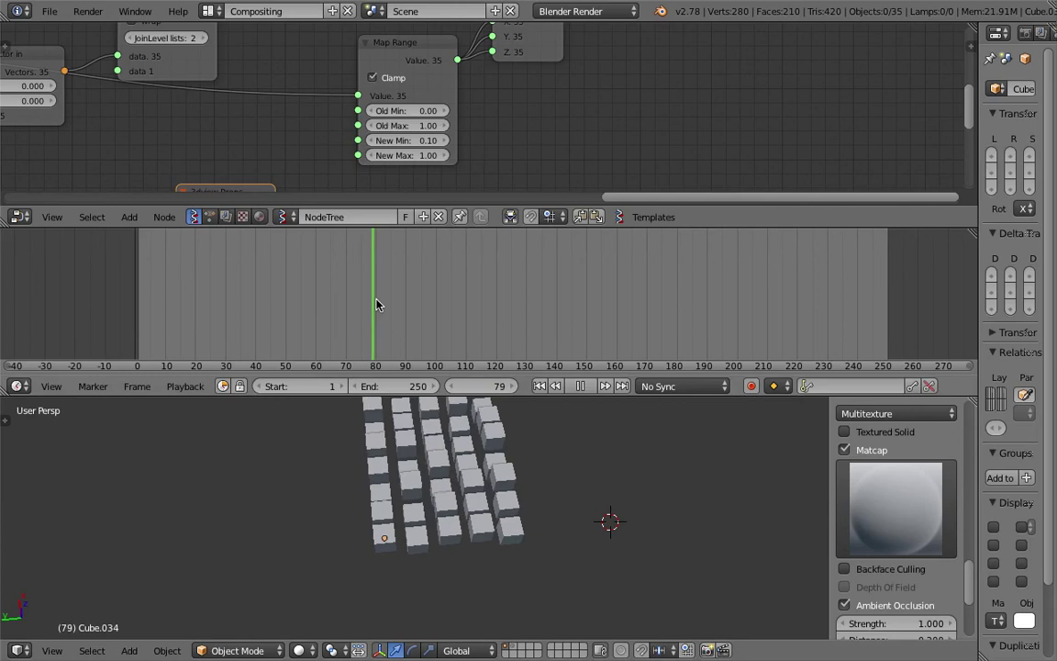
pyautogui.moveTo(385, 299); pyautogui.dragTo(534, 284)
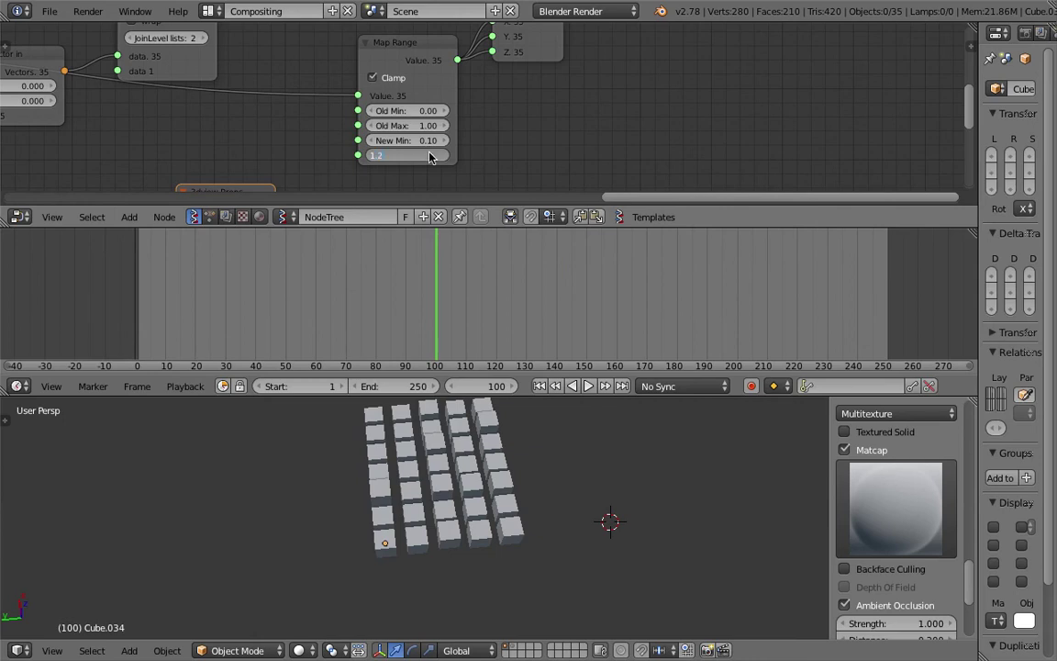
# - Set New Max to 1.23 on the scale's Map Range node and save over the existing file
pyautogui.press('BackSpace')
pyautogui.write('35')
pyautogui.press('Return')
pyautogui.moveTo(420, 156); pyautogui.dragTo(400, 156)
pyautogui.hotkey('ctrl', 's')
pyautogui.click(421, 156)
# - Play the animation while viewing the cubes from another angle, and save over the existing file
pyautogui.moveTo(382, 287); pyautogui.dragTo(383, 322)
pyautogui.hotkey('alt', 'a')
pyautogui.moveTo(467, 491); pyautogui.dragTo(498, 471, button='middle')
pyautogui.hotkey('ctrl', 's')
pyautogui.click(498, 472)
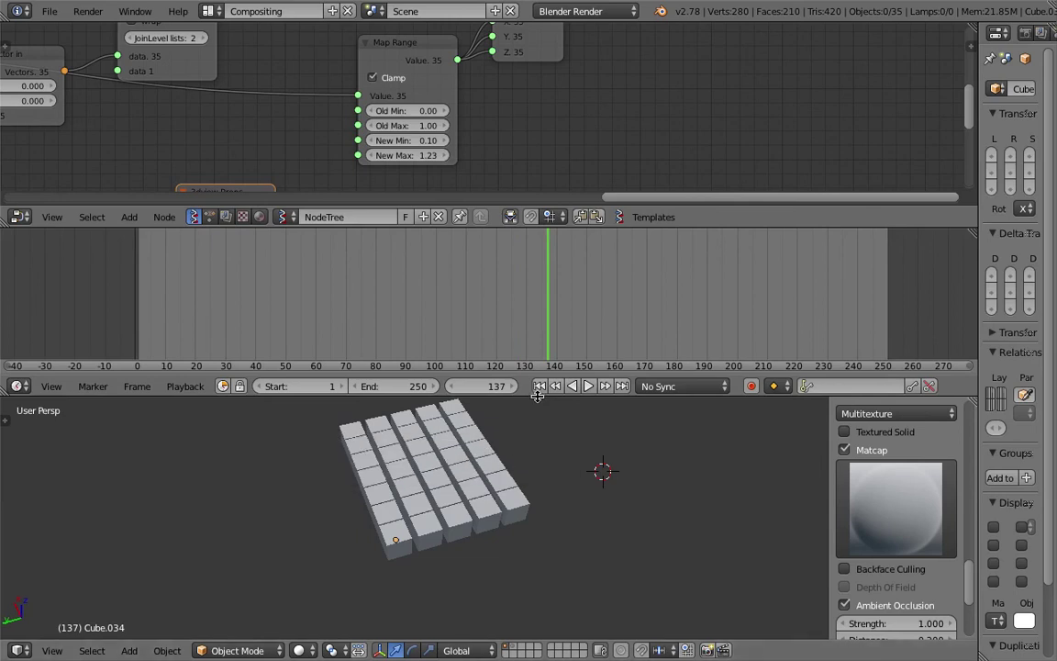
# - Enlarge the 3D viewport, set the animation's end frame to 150 and save over the existing file
pyautogui.moveTo(538, 396); pyautogui.dragTo(550, 365)
pyautogui.hotkey('alt', 'a')
pyautogui.hotkey('alt', 'a')
pyautogui.click(398, 352)
pyautogui.press('Return')
pyautogui.hotkey('ctrl', 's')
pyautogui.click(437, 420)
# - Select all 35 cubes in the 3D viewport and save over the existing file
pyautogui.press('a')
pyautogui.scroll(-1, 399, 477)
pyautogui.press('a')
pyautogui.press('a')
pyautogui.press('a')
pyautogui.moveTo(360, 462)
pyautogui.mouseDown(button='middle')
pyautogui.moveTo(364, 474)
pyautogui.moveTo(379, 466)
pyautogui.mouseUp(button='middle')
pyautogui.press('q')
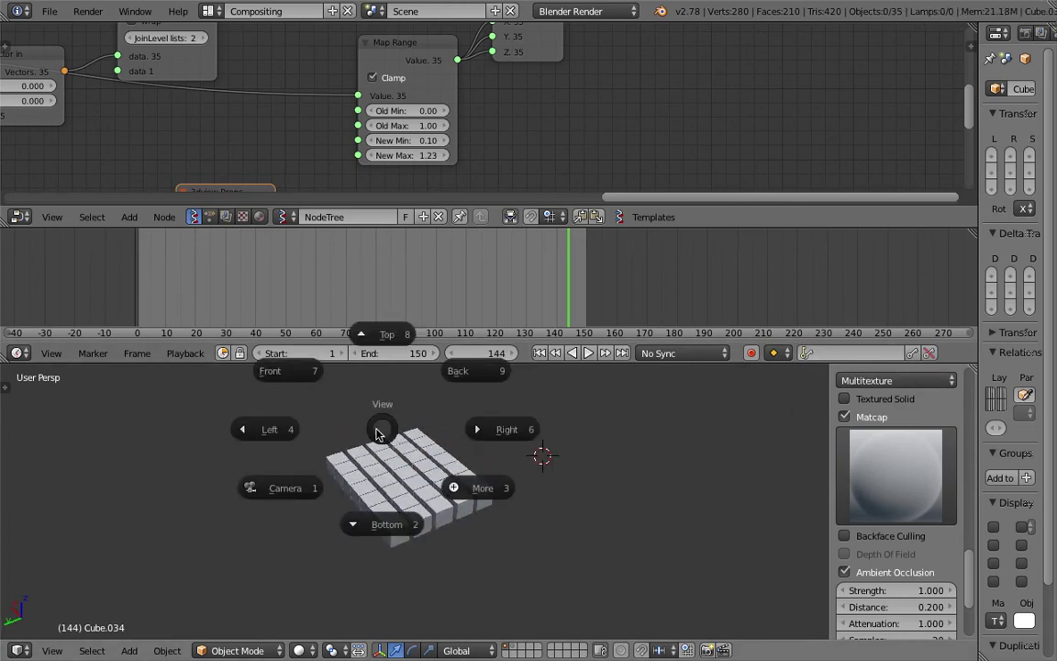
pyautogui.press('Escape')
pyautogui.moveTo(314, 417); pyautogui.dragTo(521, 559)
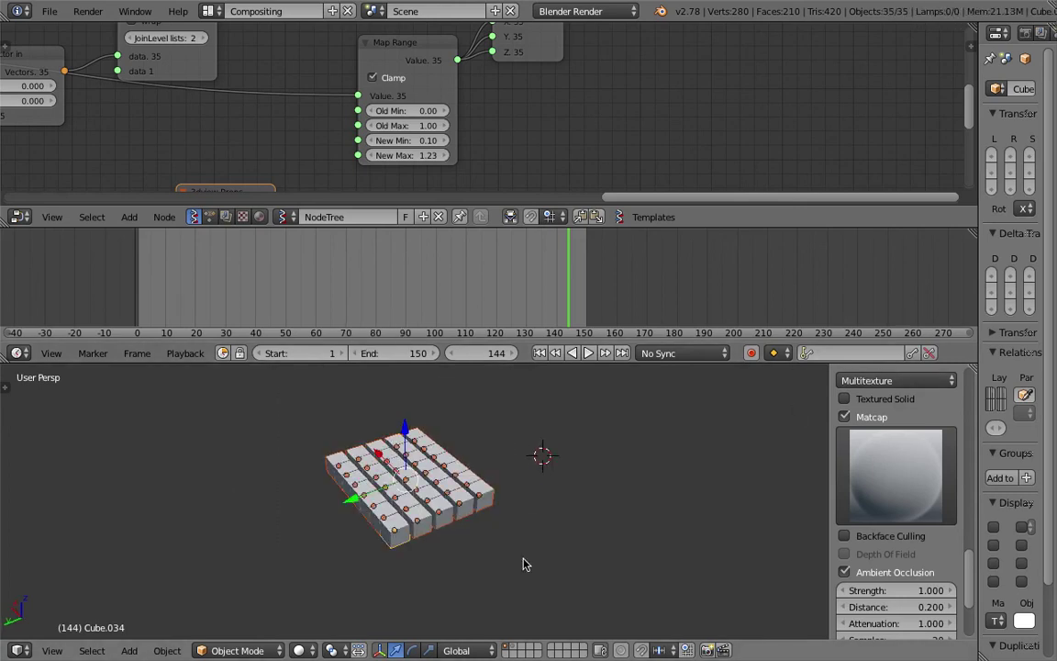
pyautogui.moveTo(524, 561); pyautogui.dragTo(528, 569, button='middle')
pyautogui.hotkey('ctrl', 's')
pyautogui.click(536, 529)
# - Turn on automatic keyframing and play the animation from its start to try recording the cubes' motion
pyautogui.scroll(-8, 569, 108)
pyautogui.scroll(-2, 578, 104)
pyautogui.moveTo(578, 105); pyautogui.dragTo(771, 144, button='middle')
pyautogui.scroll(-5, 633, 118)
pyautogui.moveTo(434, 109); pyautogui.dragTo(446, 84, button='middle')
pyautogui.scroll(2, 434, 123)
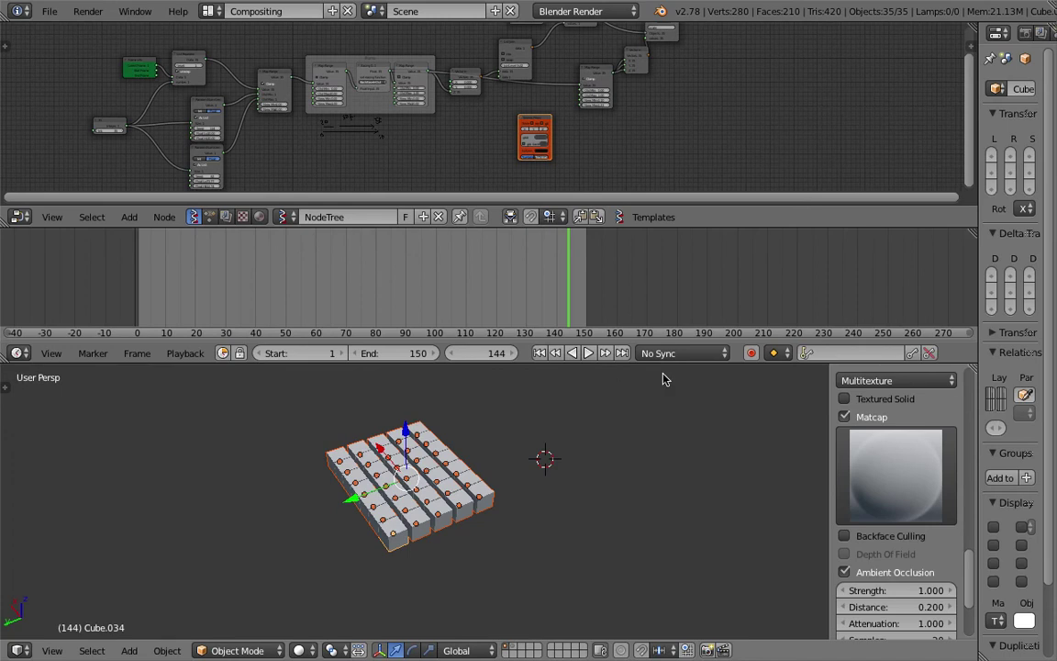
pyautogui.click(751, 354)
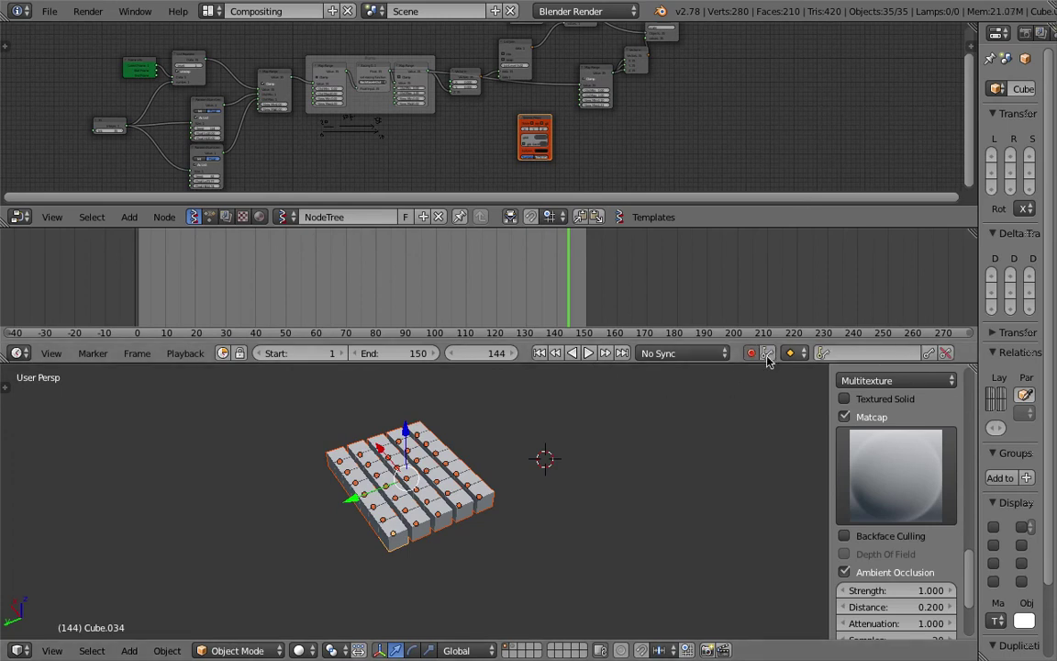
pyautogui.click(555, 355)
pyautogui.click(589, 353)
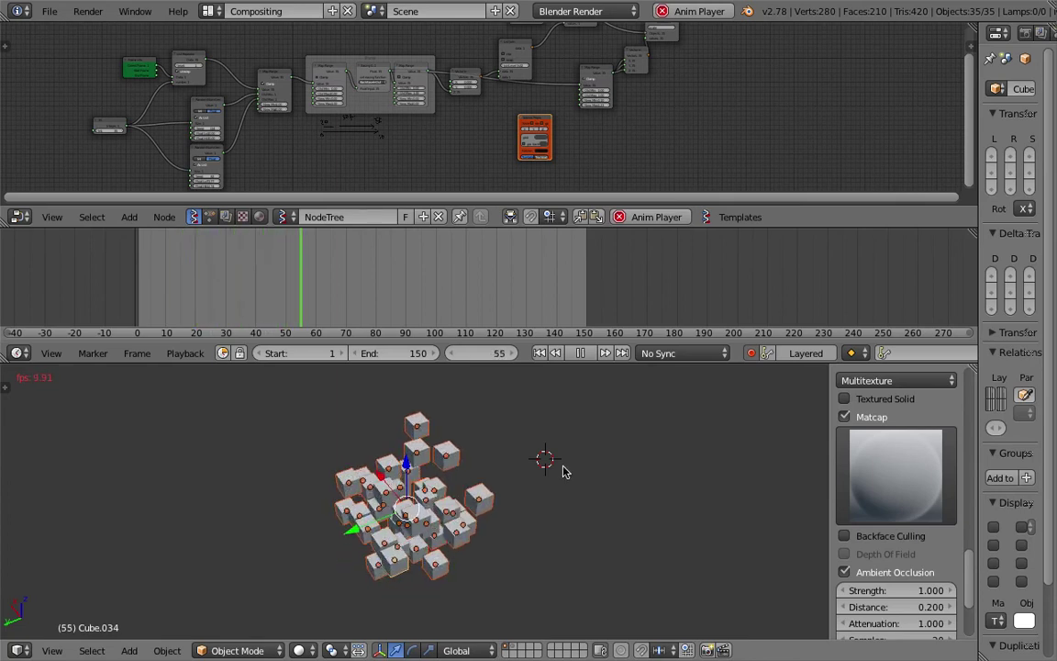
pyautogui.press('Escape')
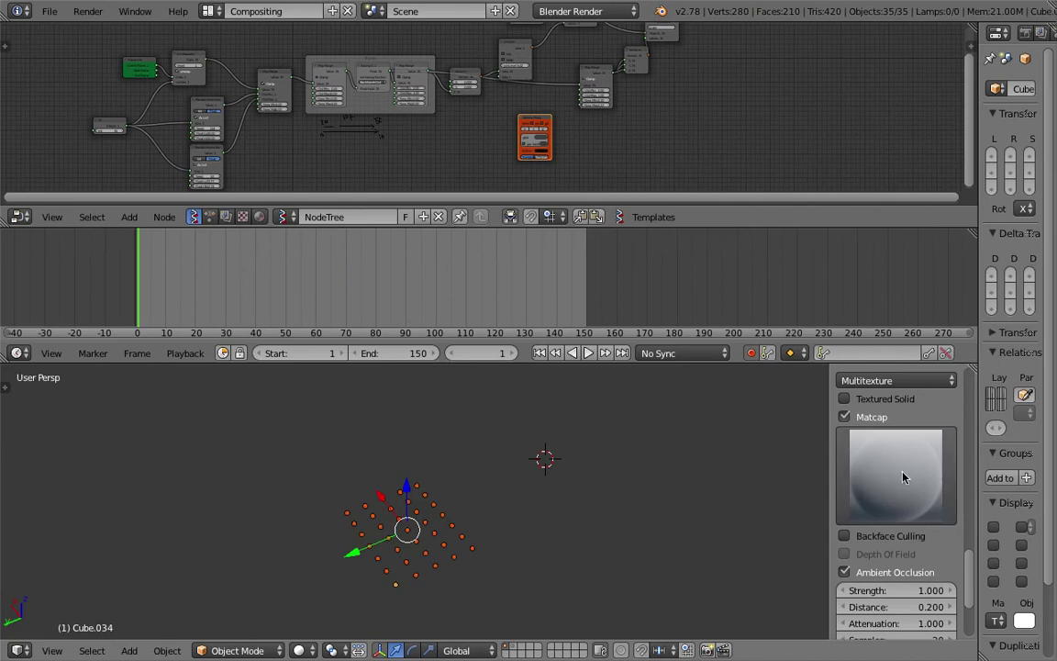
# - Insert LocRotScale keyframes on the selected cubes at frame 1 and play the animation with automatic keyframing on
pyautogui.scroll(-4, 899, 513)
pyautogui.scroll(15, 922, 550)
pyautogui.scroll(5, 919, 540)
pyautogui.scroll(2, 433, 550)
pyautogui.press('i')
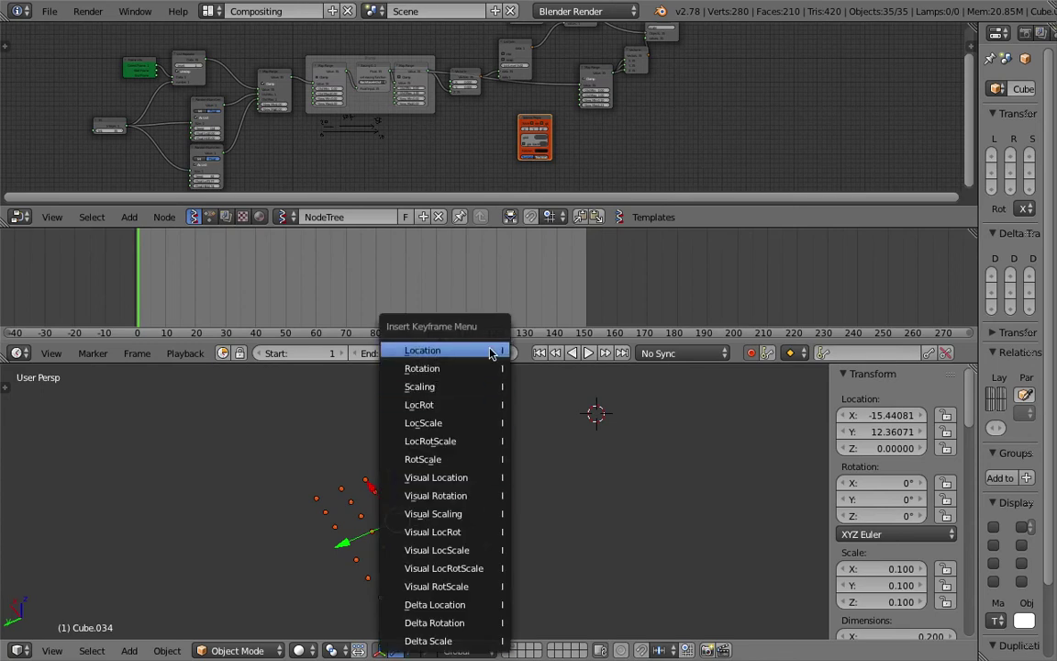
pyautogui.click(476, 444)
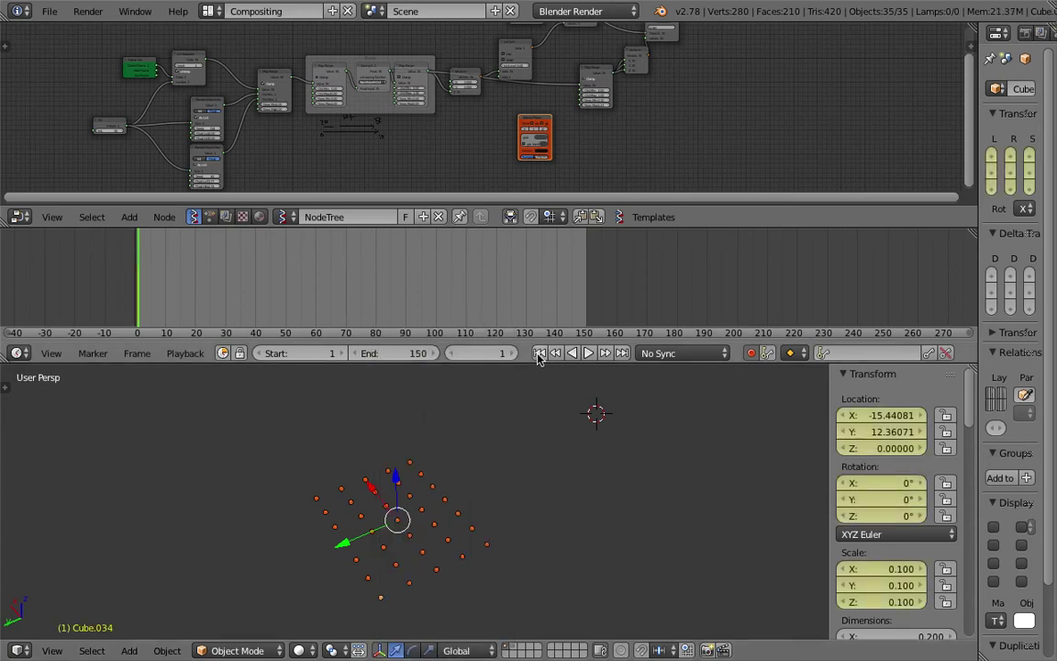
pyautogui.click(589, 353)
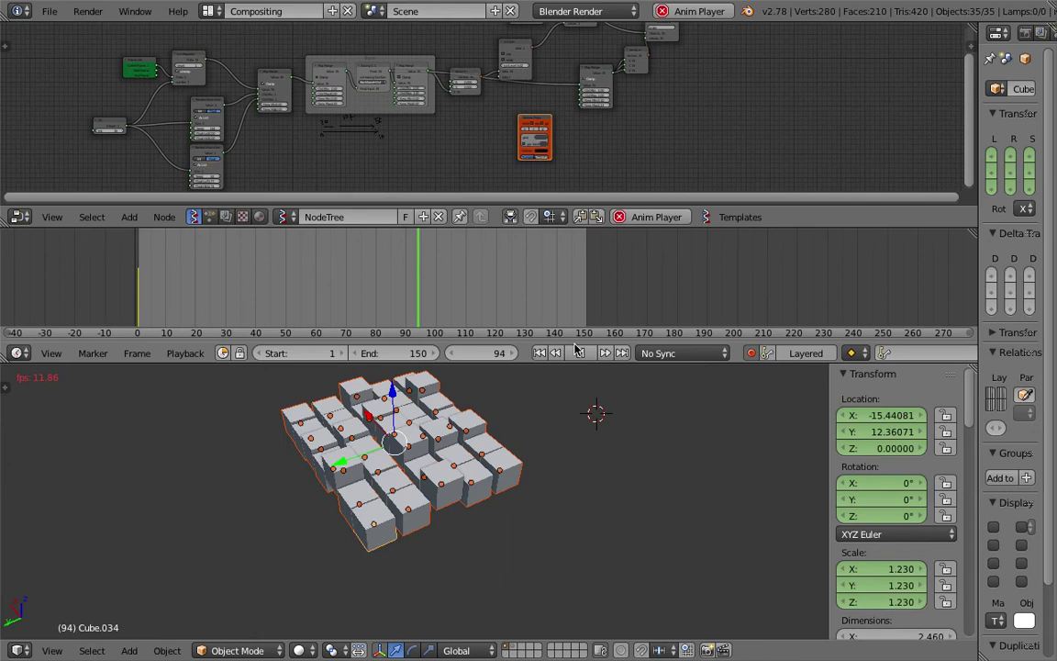
pyautogui.hotkey('alt', 'a')
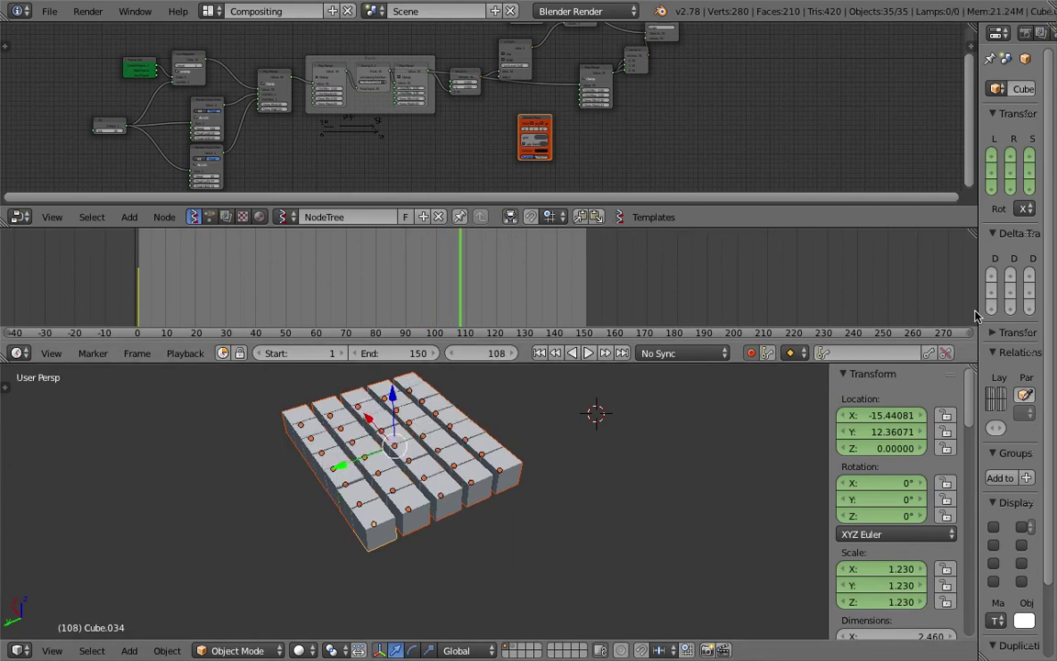
# - Widen the object properties and keyframe the Delta Location of Cube.034 at frame 1
pyautogui.moveTo(982, 305); pyautogui.dragTo(734, 306)
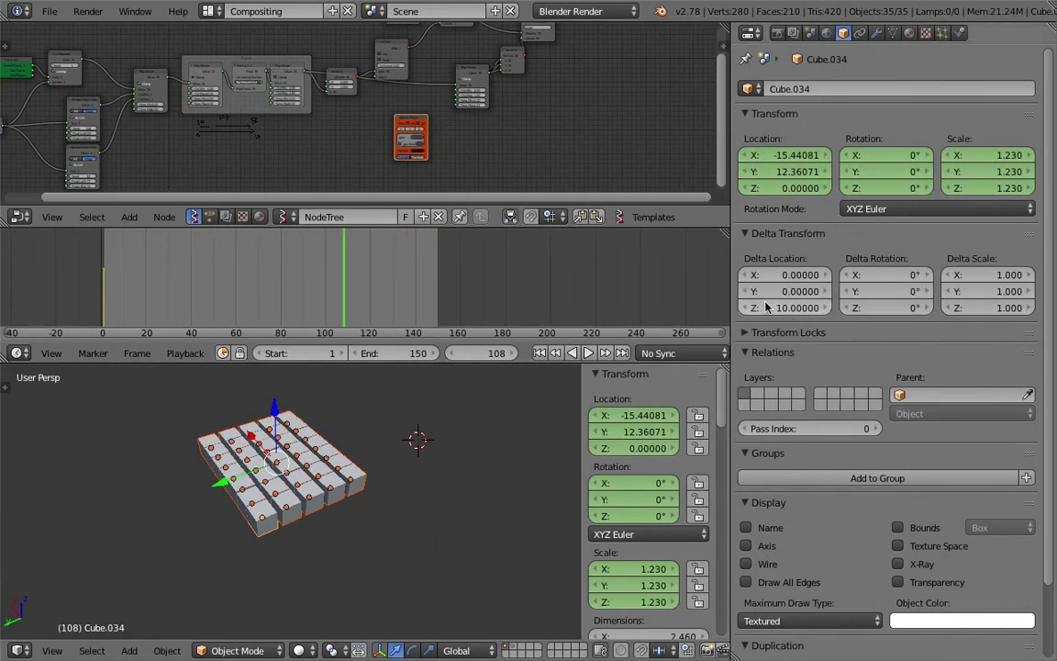
pyautogui.click(555, 353)
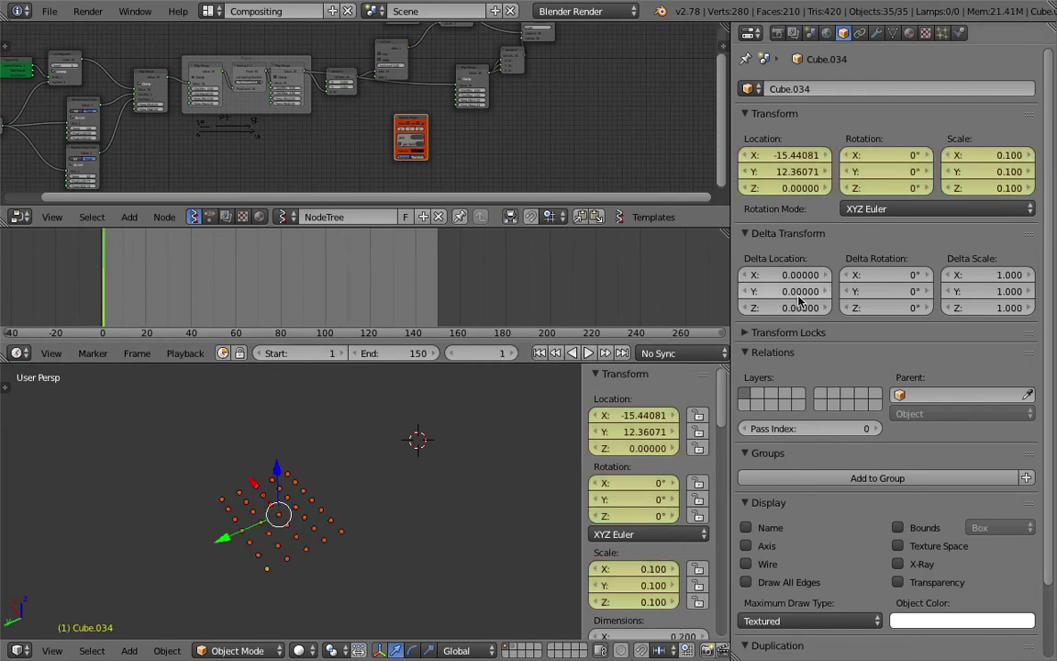
pyautogui.press('i')
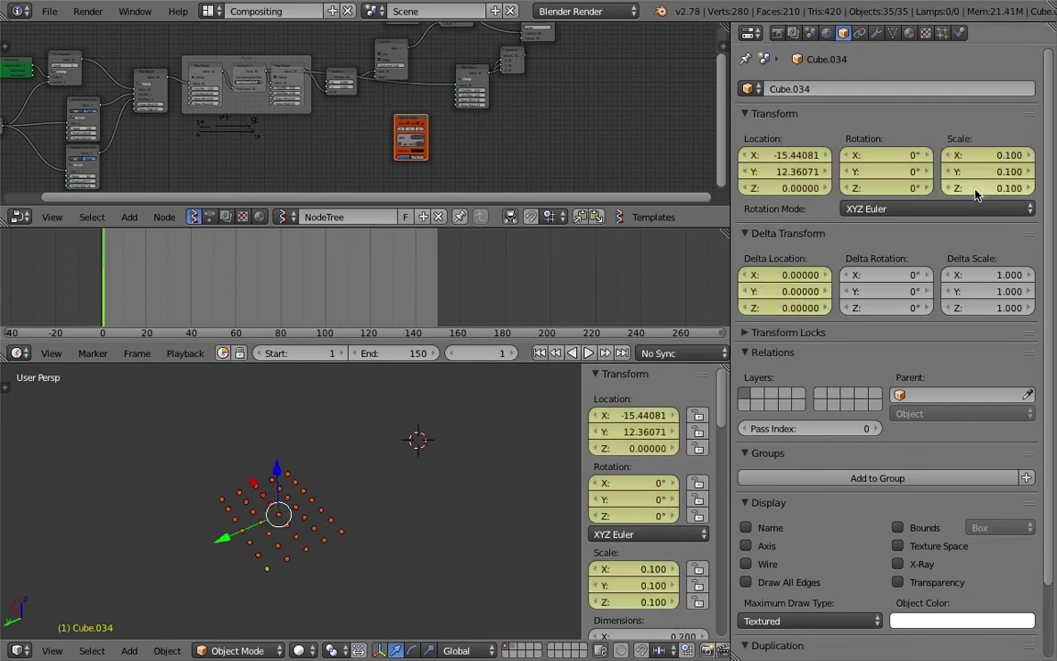
# - Play the animation with automatic keyframing on and examine the active cube's Delta Location and Scale values
pyautogui.click(588, 353)
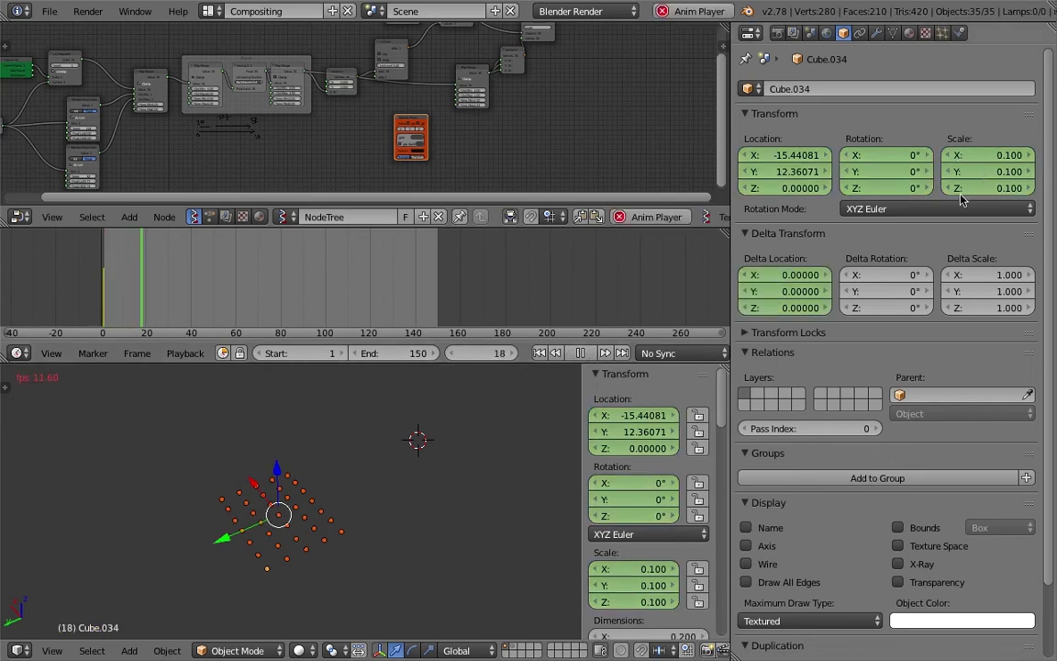
pyautogui.scroll(-2, 662, 369)
pyautogui.scroll(-4, 666, 355)
pyautogui.scroll(-2, 668, 356)
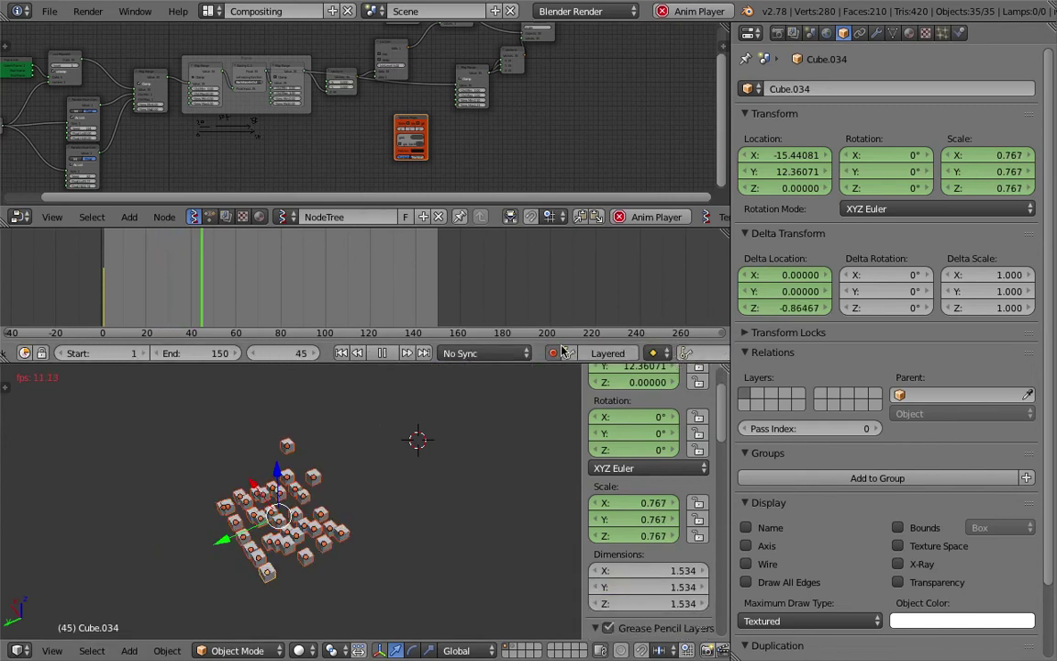
pyautogui.scroll(-1, 563, 352)
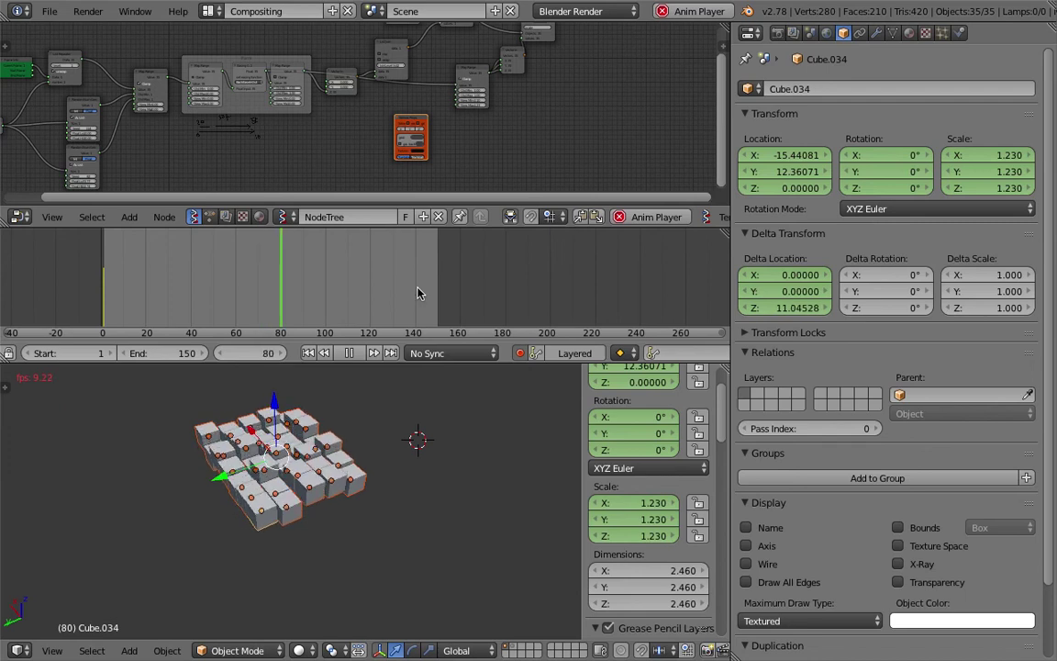
pyautogui.press('Escape')
pyautogui.click(459, 426)
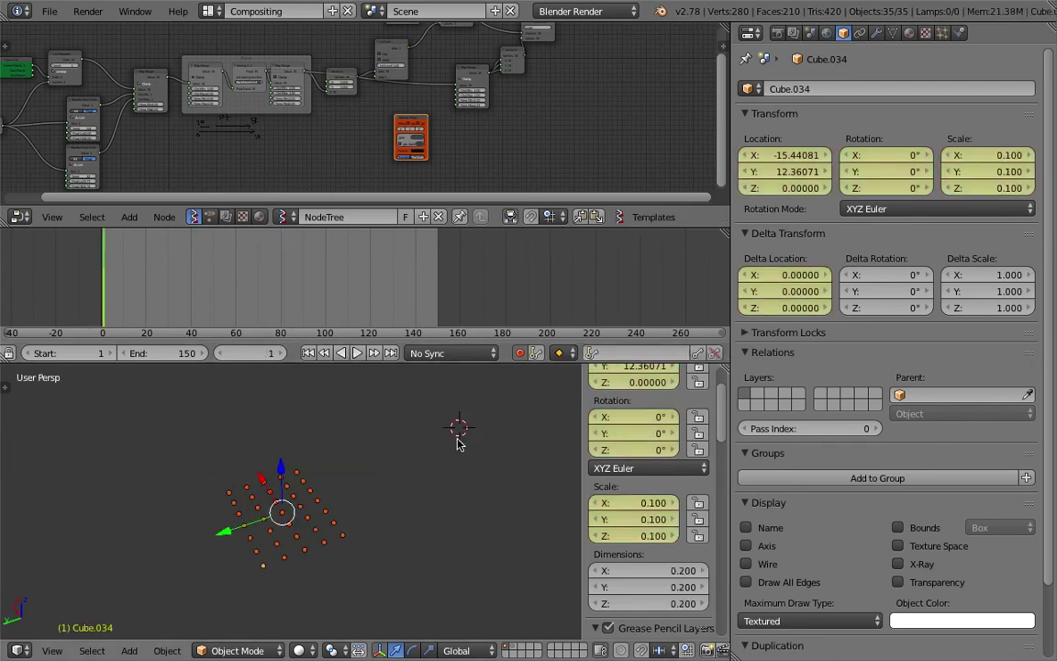
# - Scrub briefly through the timeline, return to frame 1 and save over sv_animating_many_objects_003.blend
pyautogui.moveTo(303, 301); pyautogui.dragTo(235, 276)
pyautogui.moveTo(235, 277); pyautogui.dragTo(266, 278, button='middle')
pyautogui.hotkey('ctrl', 's')
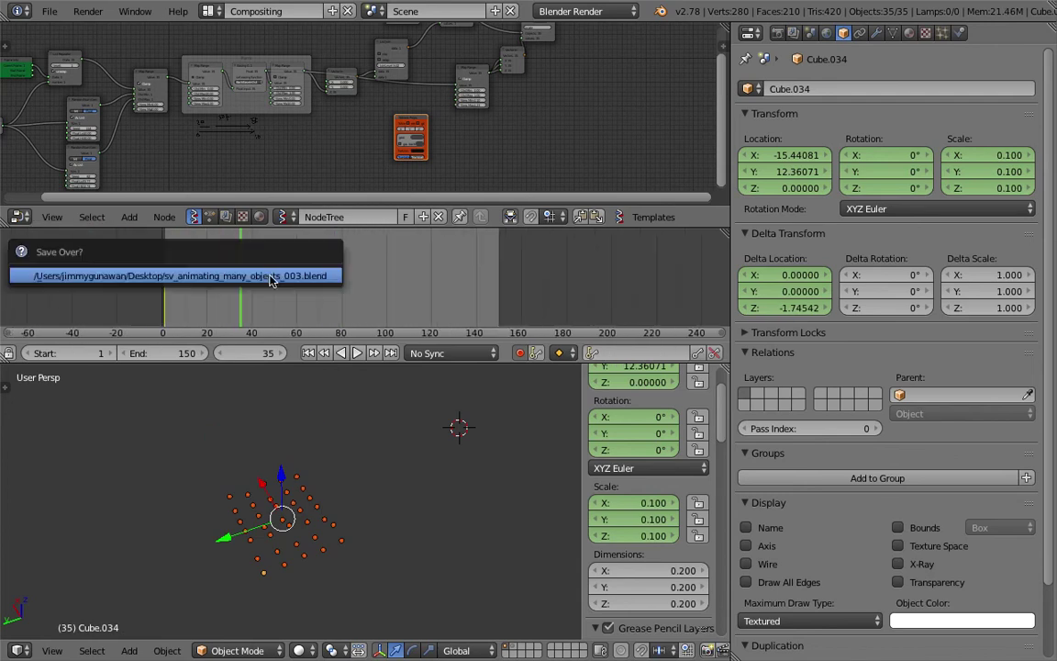
pyautogui.click(310, 354)
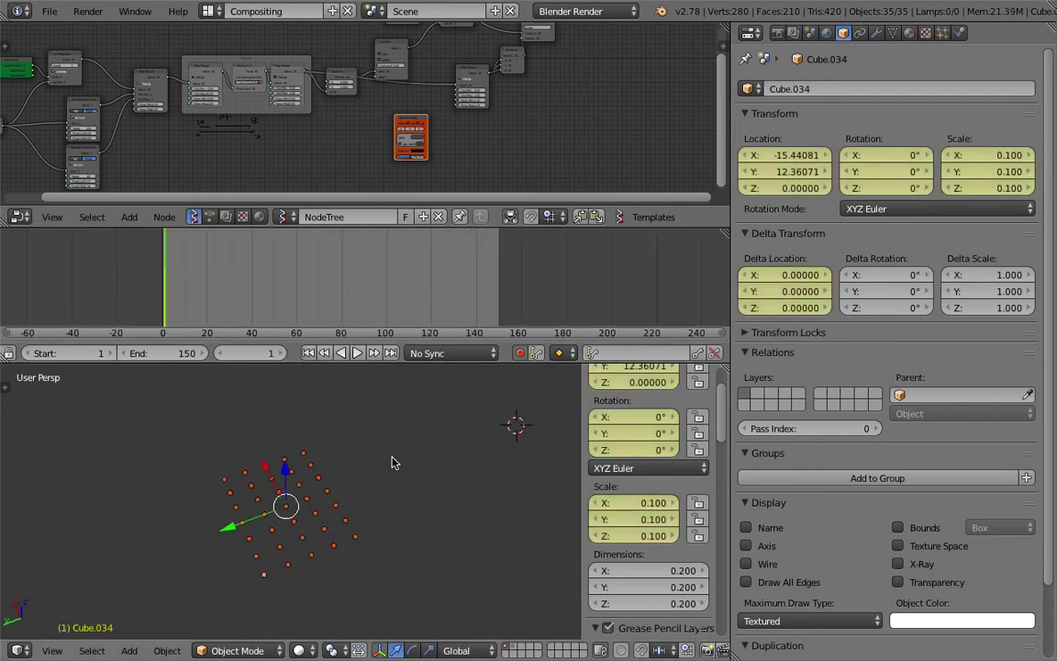
pyautogui.hotkey('ctrl', 's')
pyautogui.click(396, 460)
# - Deselect the cubes, play the animation up close and scrub to frame 90
pyautogui.press('a')
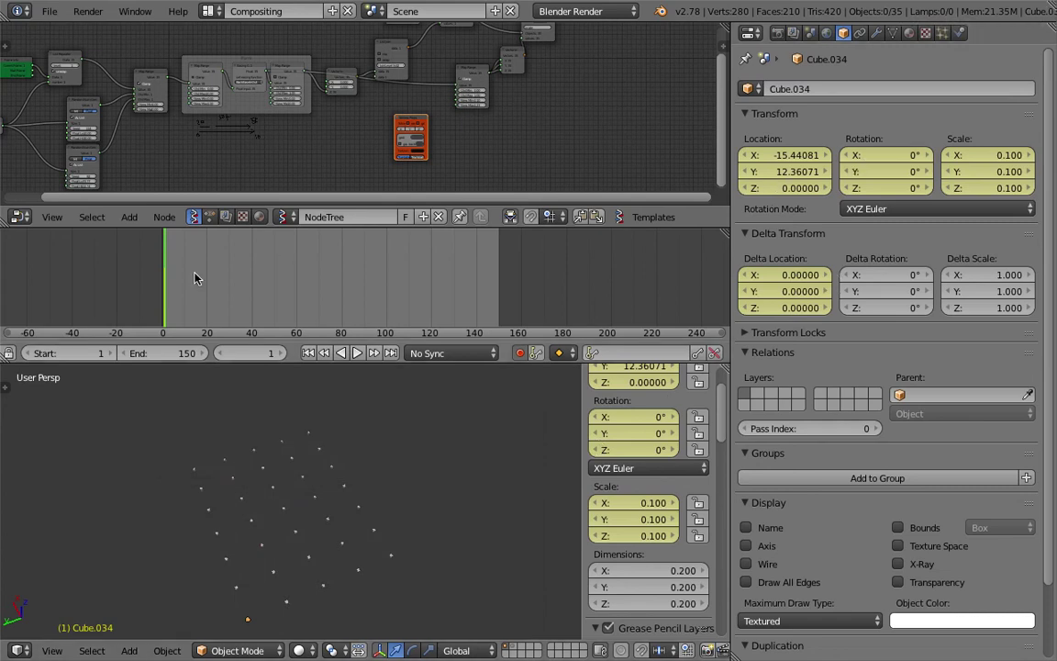
pyautogui.hotkey('alt', 'a')
pyautogui.hotkey('alt', 'a')
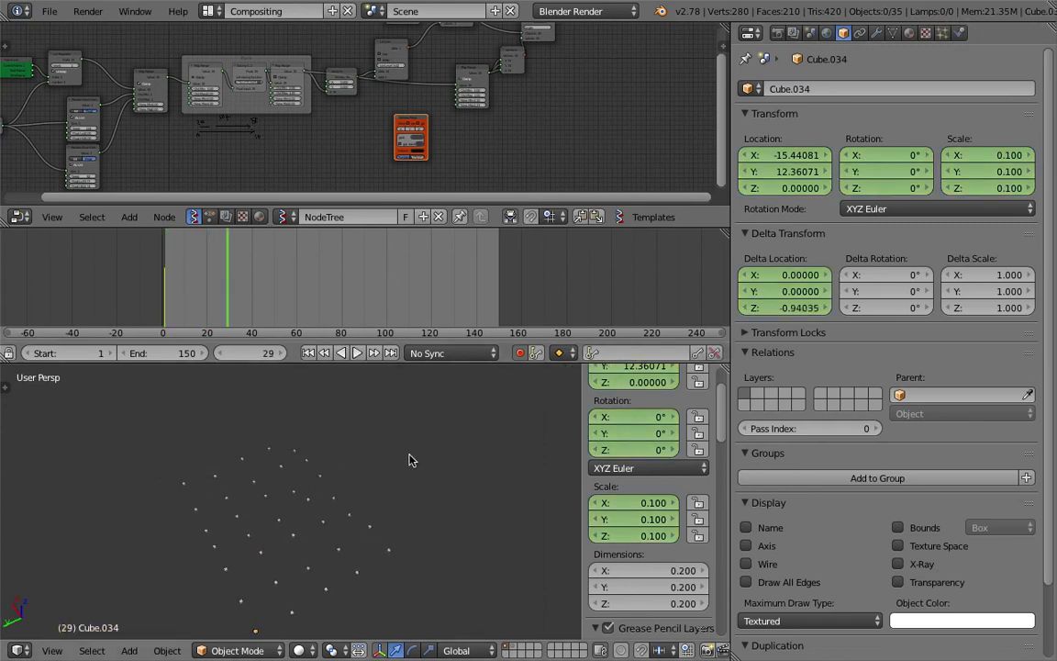
pyautogui.hotkey('alt', 'a')
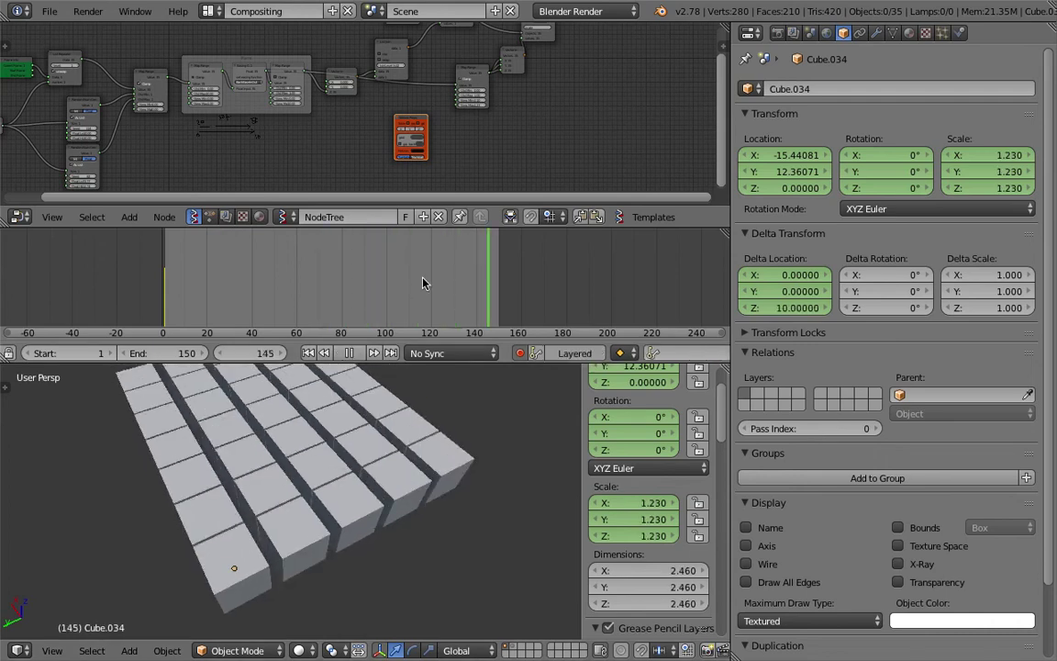
pyautogui.hotkey('alt', 'a')
pyautogui.moveTo(422, 282); pyautogui.dragTo(364, 292)
# - Select all the cubes and export only the selected objects as Alembic file sv_animating_many_objects_003.abc on the Desktop, with end frame 150
pyautogui.scroll(-6, 356, 467)
pyautogui.moveTo(322, 450); pyautogui.dragTo(308, 443, button='middle')
pyautogui.moveTo(166, 396); pyautogui.dragTo(361, 519)
pyautogui.click(50, 11)
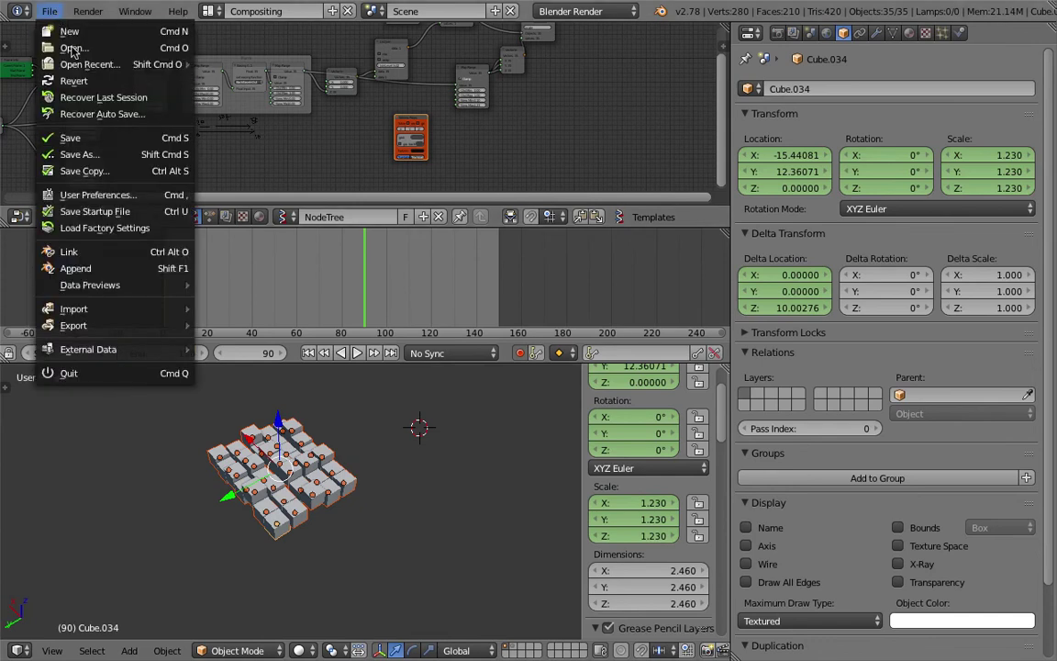
pyautogui.moveTo(140, 325)
pyautogui.click(289, 342)
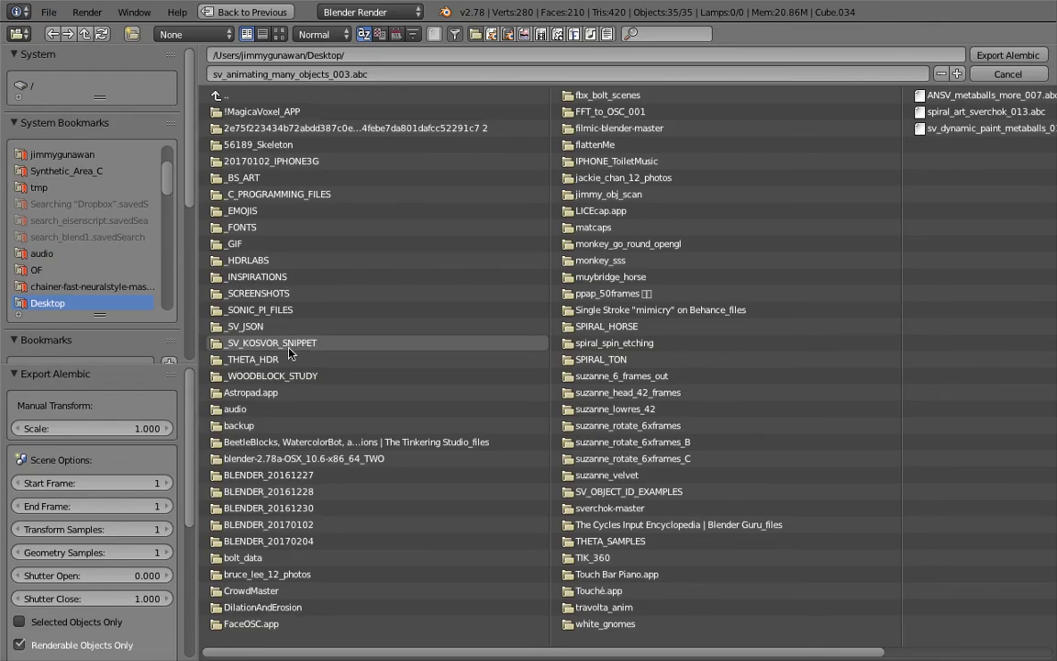
pyautogui.click(136, 505)
pyautogui.write('150')
pyautogui.press('Return')
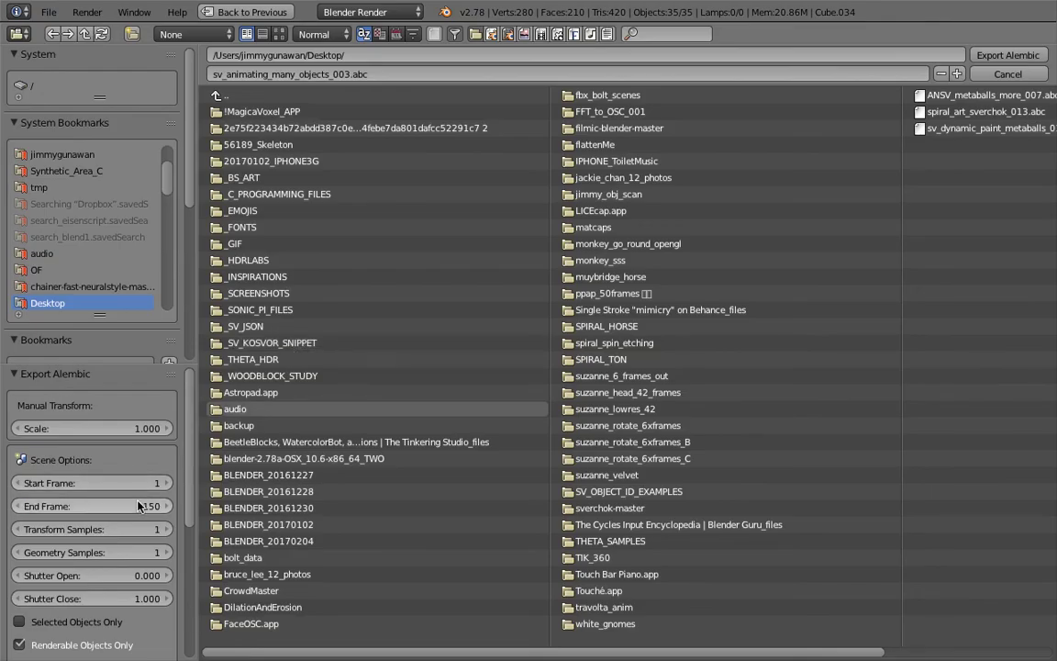
pyautogui.scroll(-2, 119, 568)
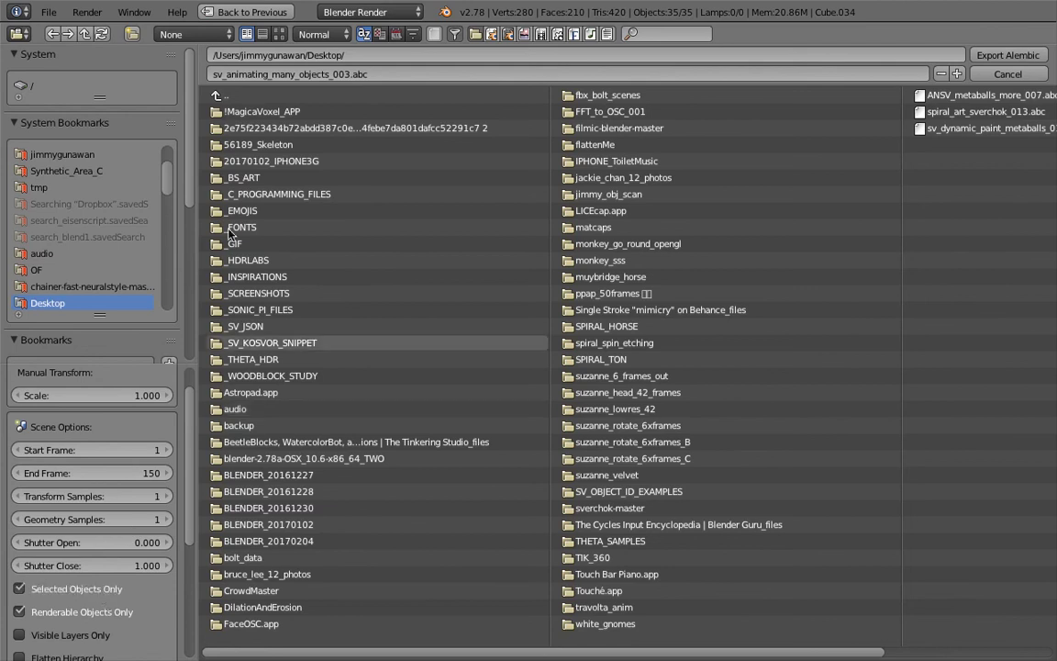
pyautogui.click(1007, 55)
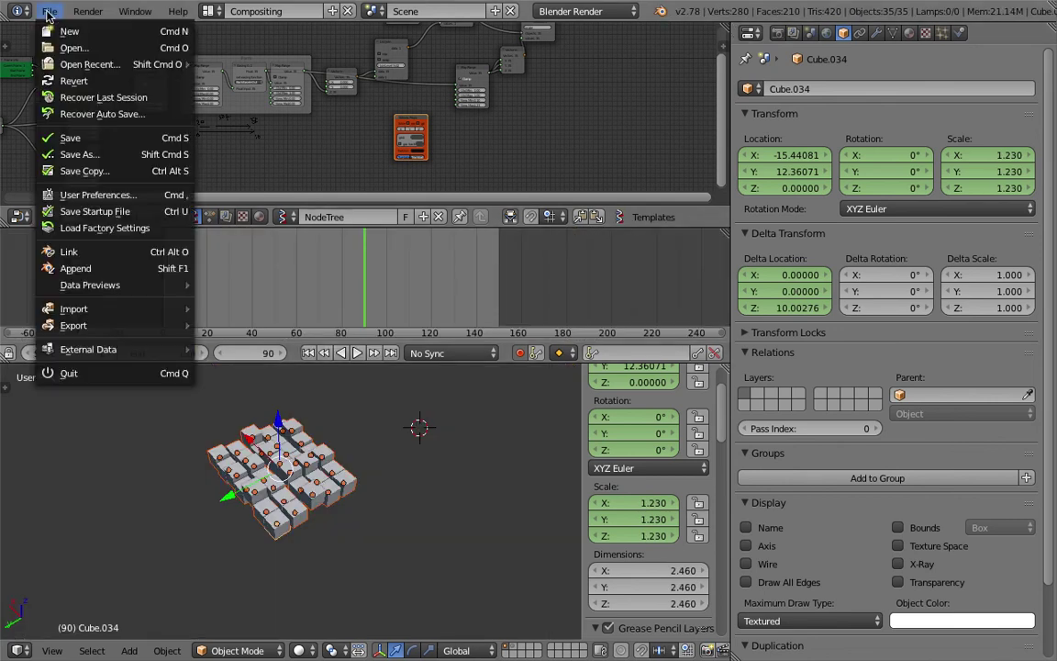
# - Start a new file from the start-up scene and delete its default camera, lamp and cube
pyautogui.click(64, 32)
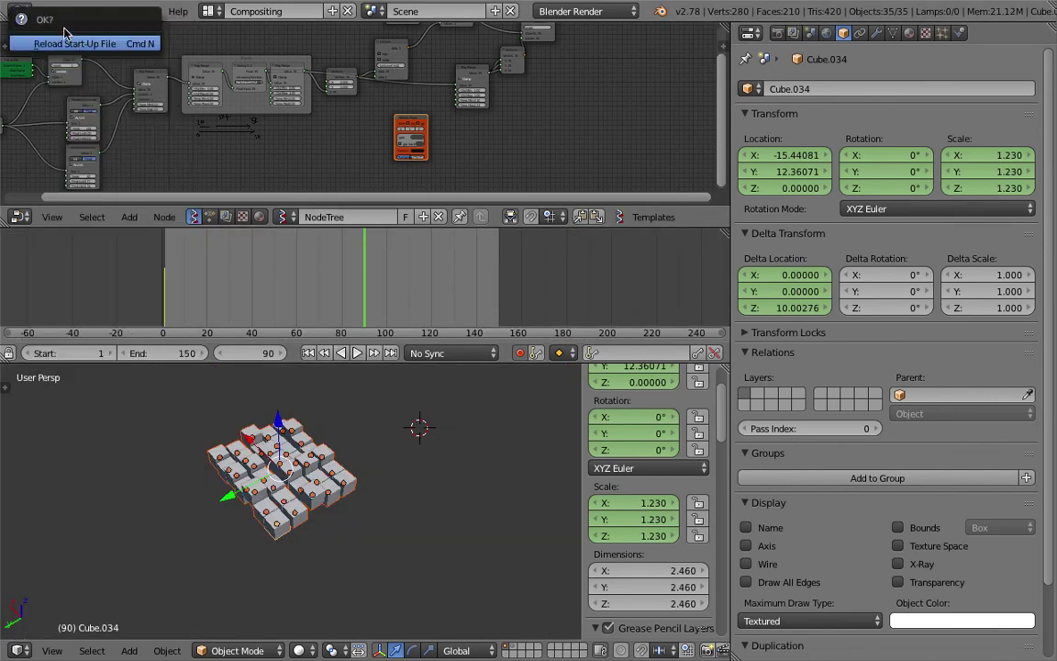
pyautogui.click(75, 42)
pyautogui.moveTo(495, 233); pyautogui.dragTo(587, 238, button='middle')
pyautogui.scroll(-4, 524, 225)
pyautogui.rightClick(608, 271)
pyautogui.keyDown('shift'); pyautogui.rightClick(601, 205); pyautogui.keyUp('shift')
pyautogui.press('x')
pyautogui.click(580, 236)
pyautogui.rightClick(532, 283)
pyautogui.press('x')
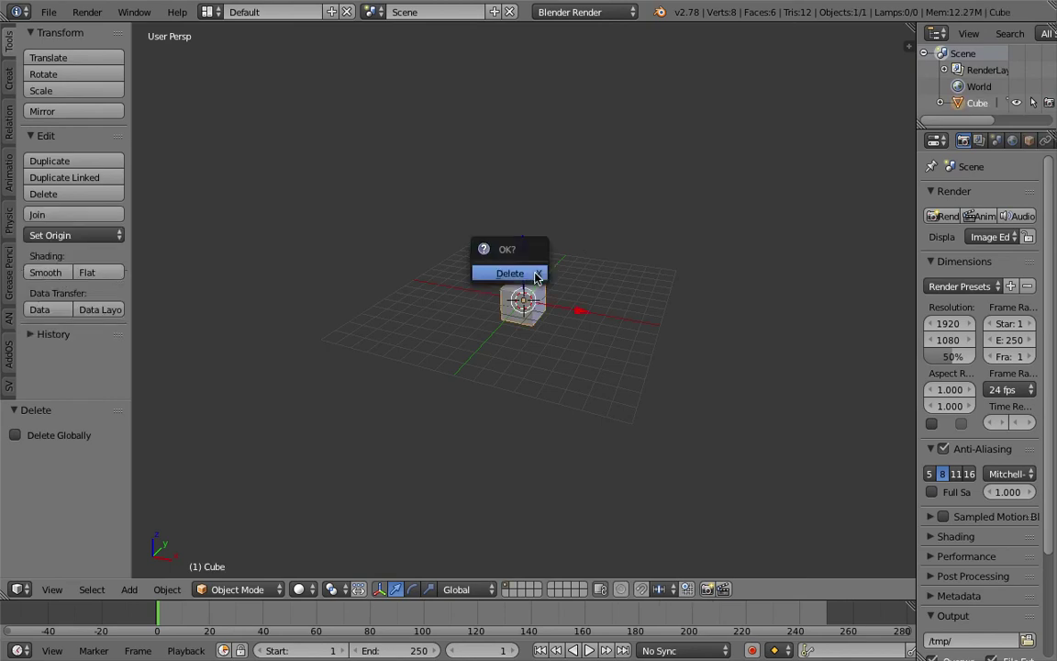
pyautogui.click(536, 274)
# - Import the Alembic file sv_animating_many_objects_003.abc from the Desktop into the empty scene
pyautogui.click(47, 17)
pyautogui.moveTo(147, 310)
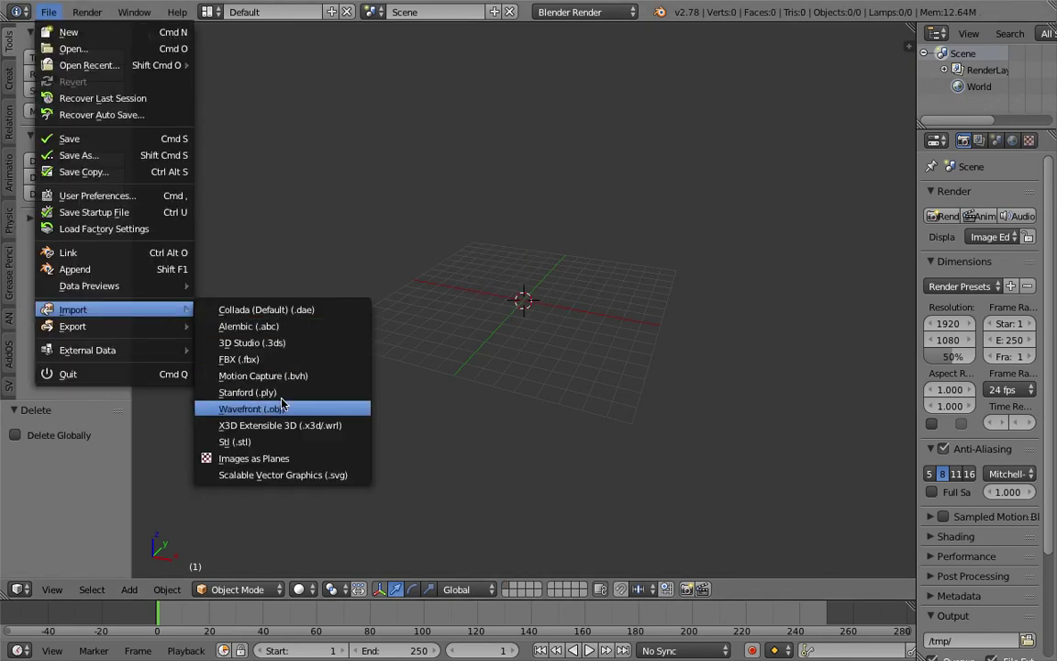
pyautogui.click(261, 325)
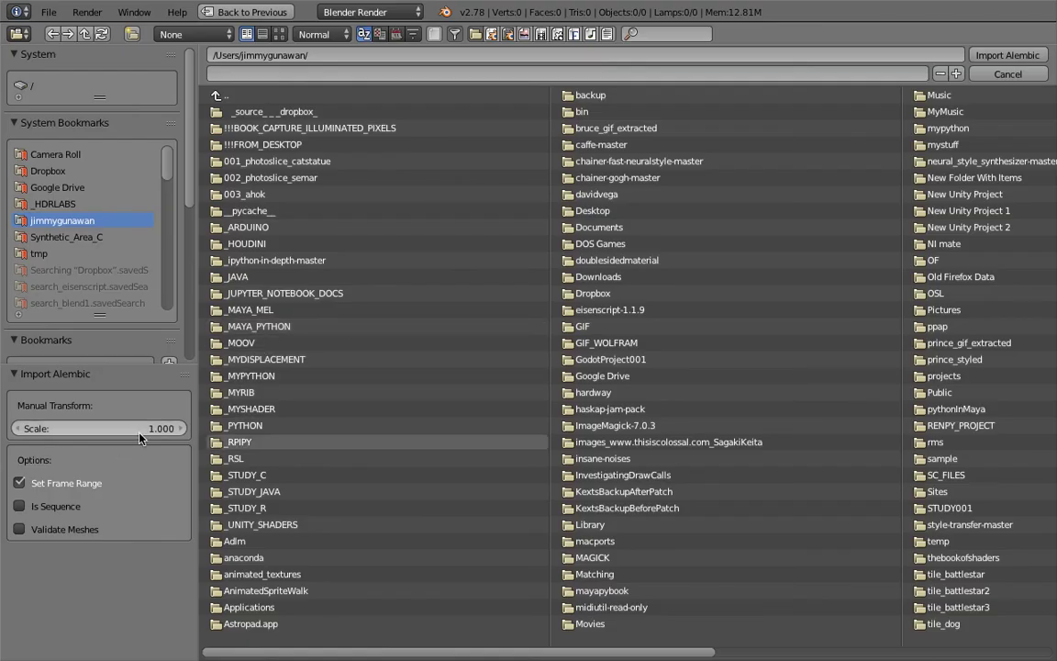
pyautogui.scroll(-2, 69, 234)
pyautogui.click(66, 302)
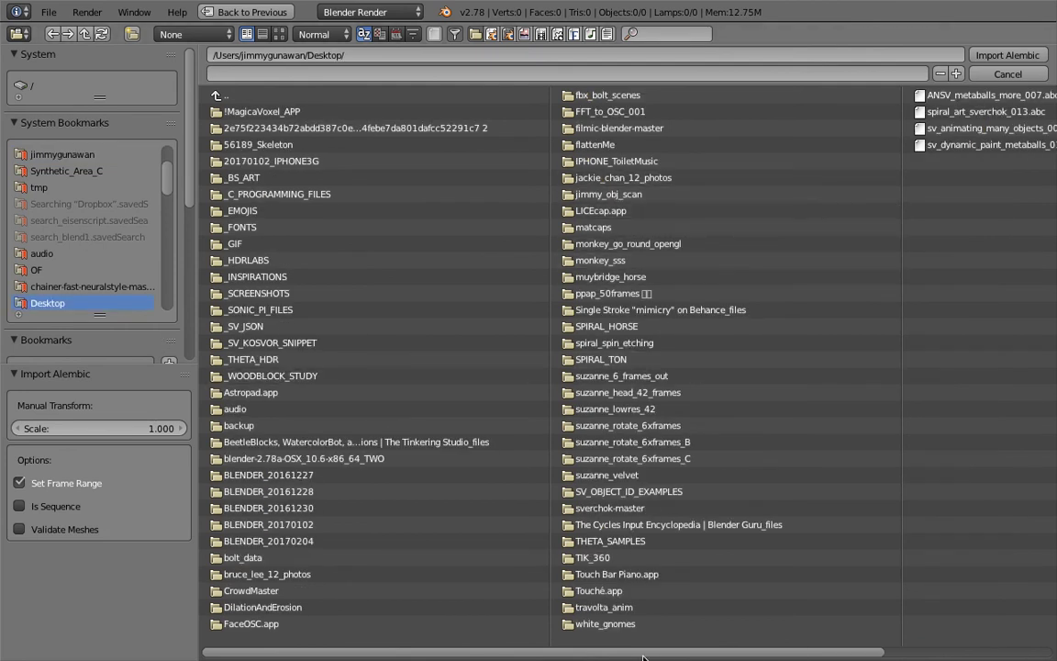
pyautogui.hscroll(3, 729, 653)
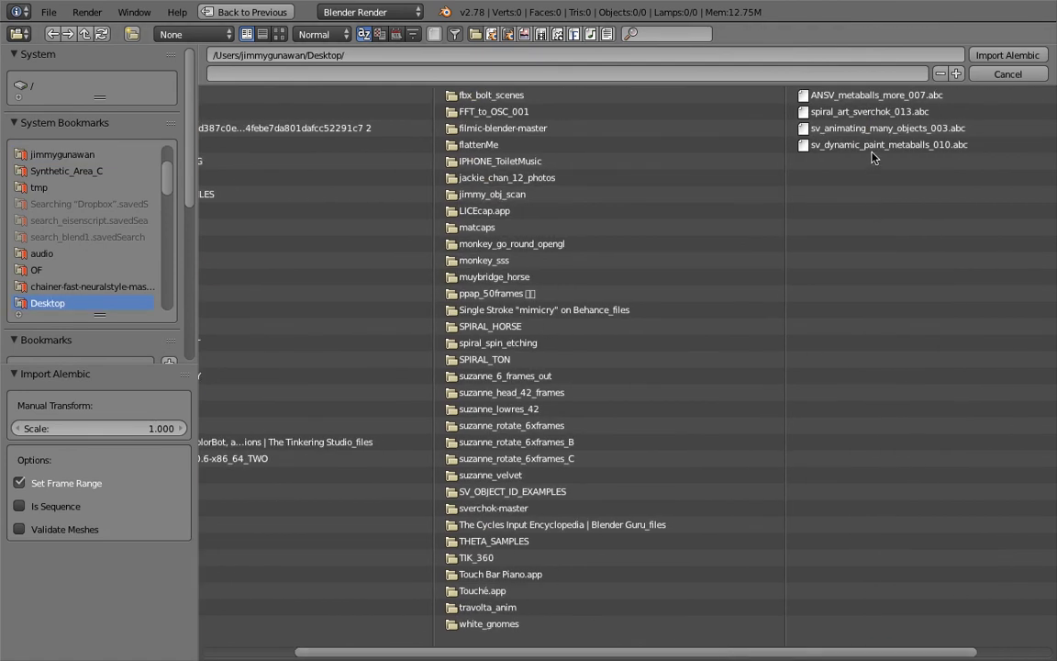
pyautogui.click(830, 129)
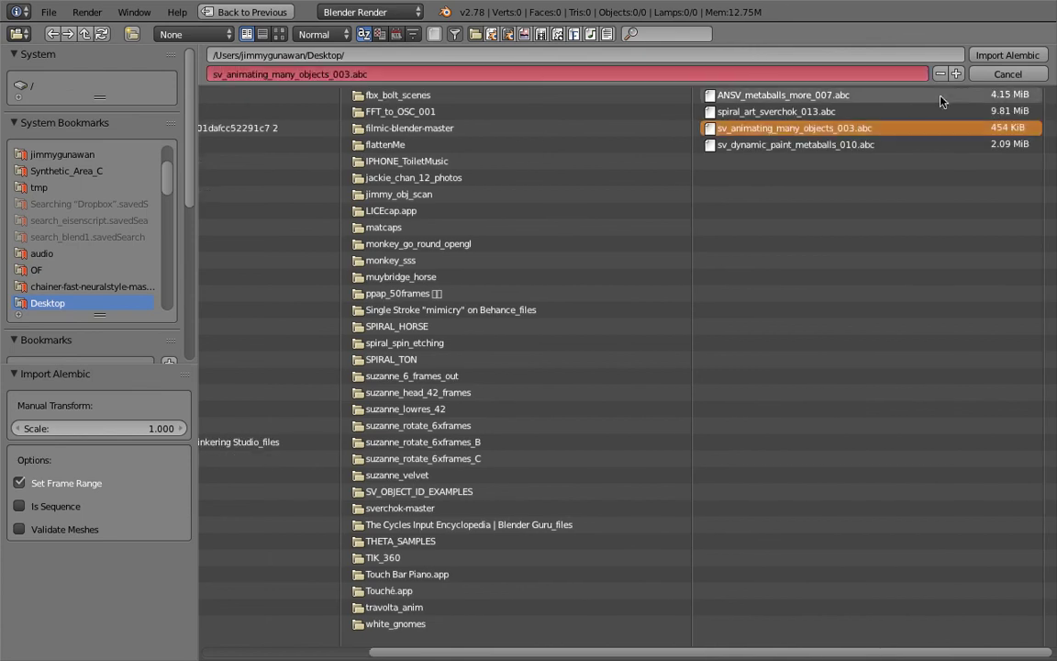
pyautogui.click(971, 59)
# - Scrub through the imported cube animation, return to frame 1 and play it
pyautogui.moveTo(221, 614); pyautogui.dragTo(308, 604)
pyautogui.moveTo(537, 262); pyautogui.dragTo(605, 271, button='middle')
pyautogui.moveTo(480, 336); pyautogui.dragTo(577, 369, button='middle')
pyautogui.hotkey('shift', 'Left')
pyautogui.hotkey('alt', 'a')
pyautogui.click(747, 319)
pyautogui.moveTo(747, 319); pyautogui.dragTo(659, 314, button='middle')
# - Enable Matcap shading for the 3D view and choose the glossy pink-red matcap with a white background
pyautogui.press('n')
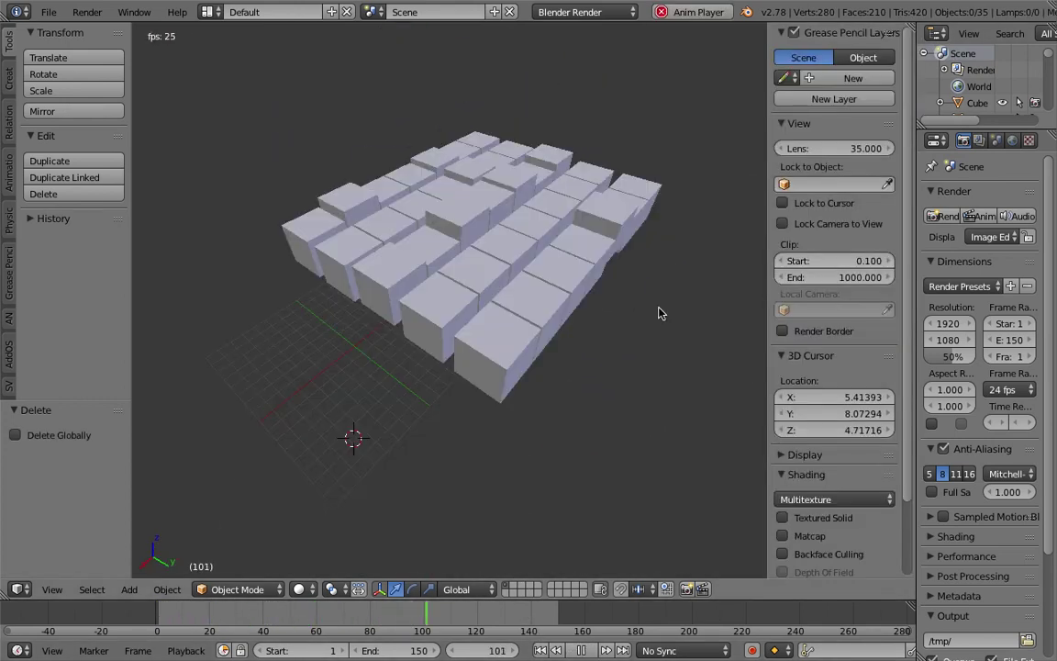
pyautogui.click(809, 534)
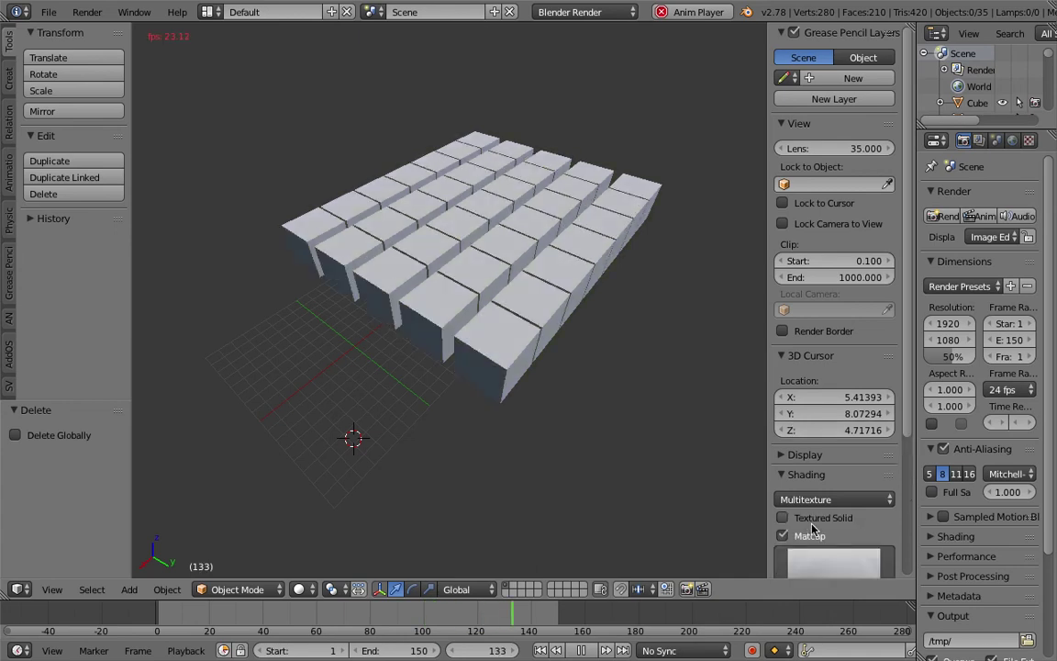
pyautogui.scroll(-3, 817, 534)
pyautogui.click(826, 476)
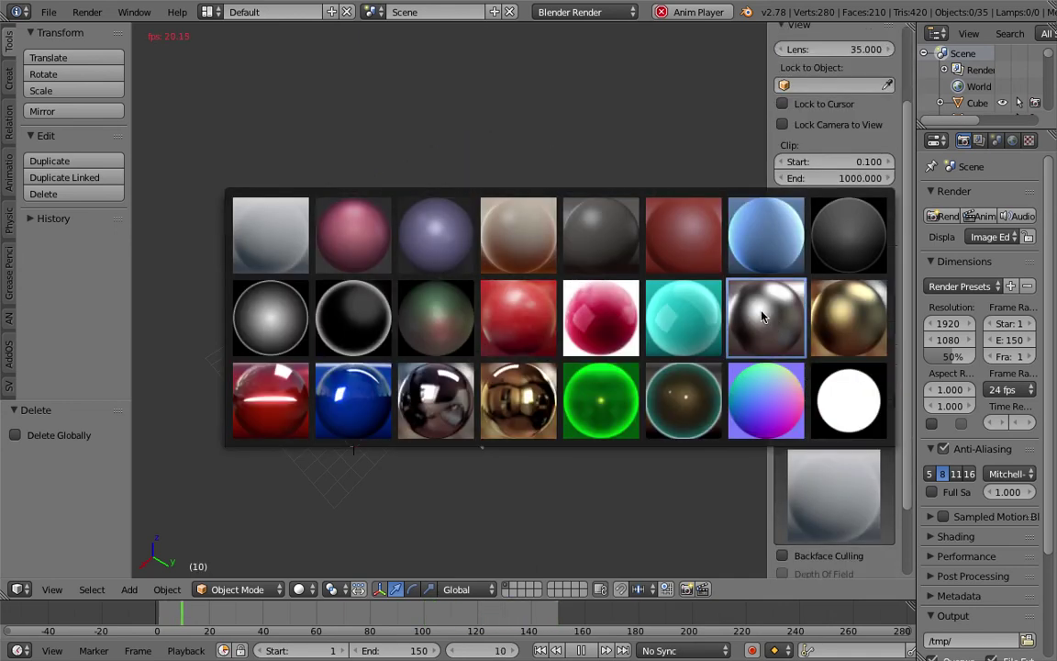
pyautogui.click(766, 316)
pyautogui.click(821, 487)
pyautogui.click(597, 323)
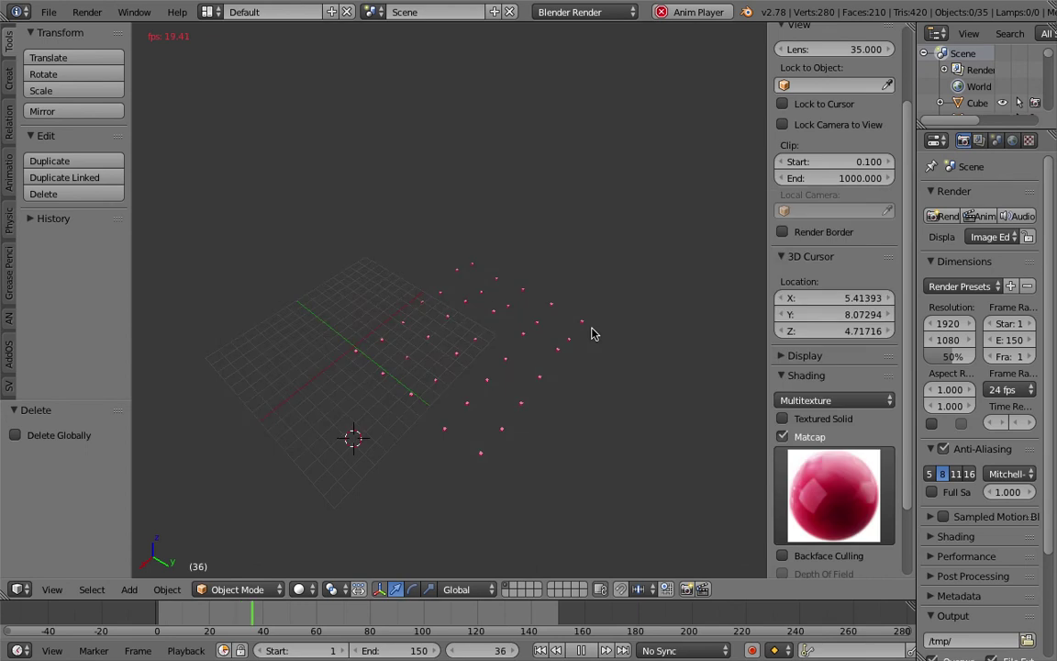
# - Watch the pink cubes animate from another angle and stop playback at frame 100
pyautogui.moveTo(498, 363); pyautogui.dragTo(537, 278, button='middle')
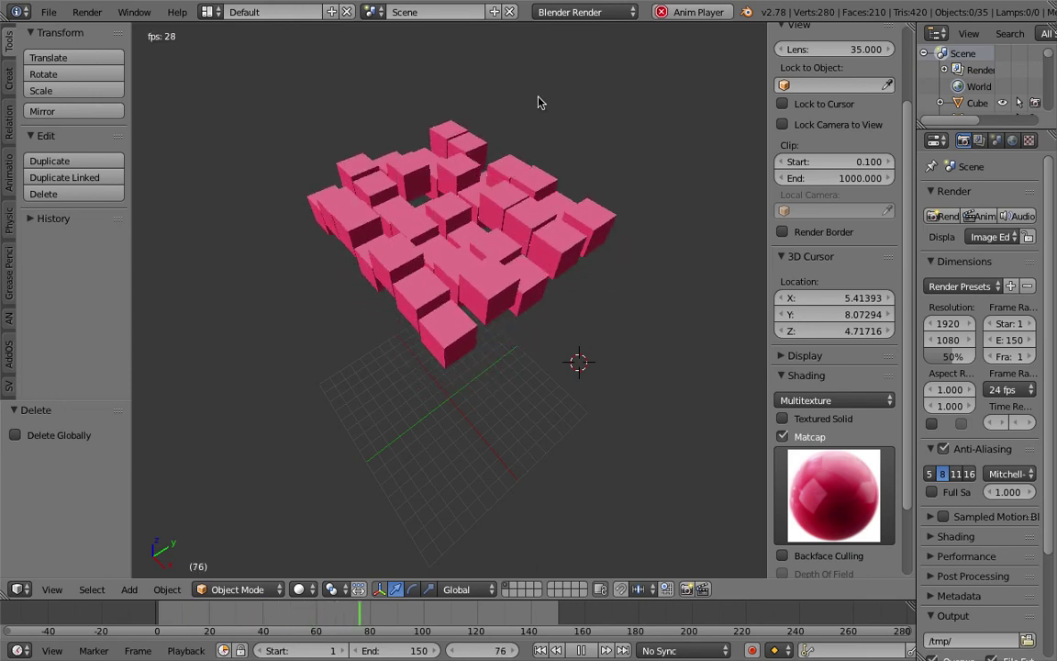
pyautogui.hotkey('alt', 'a')
pyautogui.scroll(-2, 497, 366)
# - With Grease Pencil, write the letters A and B above the cubes and draw a black curve stepping up beside A
pyautogui.moveTo(496, 366); pyautogui.dragTo(322, 338, button='middle')
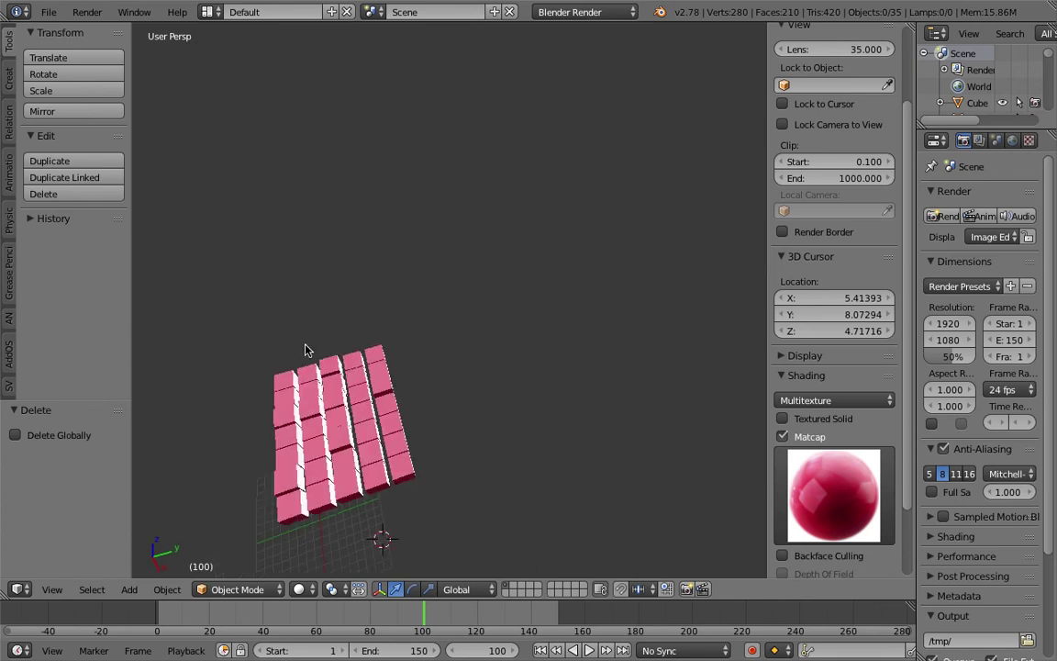
pyautogui.moveTo(283, 404); pyautogui.dragTo(254, 304, button='middle')
pyautogui.press('d')
pyautogui.moveTo(219, 273)
pyautogui.mouseDown()
pyautogui.moveTo(225, 251)
pyautogui.moveTo(237, 276)
pyautogui.moveTo(354, 261)
pyautogui.moveTo(399, 205)
pyautogui.moveTo(627, 202)
pyautogui.mouseUp()
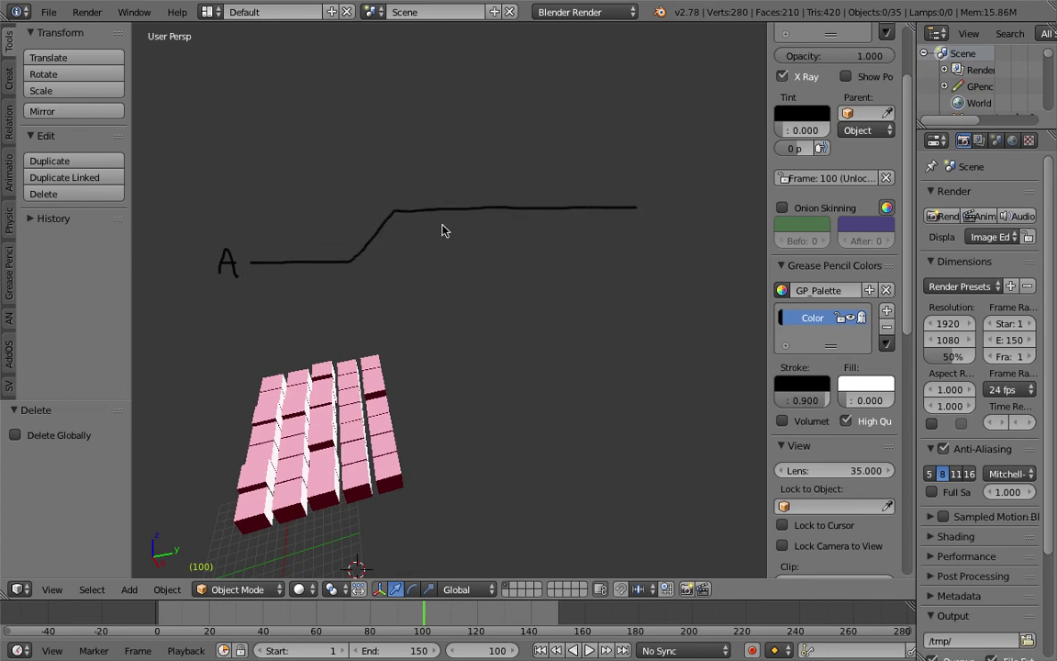
pyautogui.moveTo(193, 250)
pyautogui.mouseDown()
pyautogui.moveTo(192, 277)
pyautogui.moveTo(193, 263)
pyautogui.mouseUp()
# - Add a second Grease Pencil palette colour with a blue-violet stroke and draw a slightly delayed stepped curve
pyautogui.click(886, 310)
pyautogui.click(802, 454)
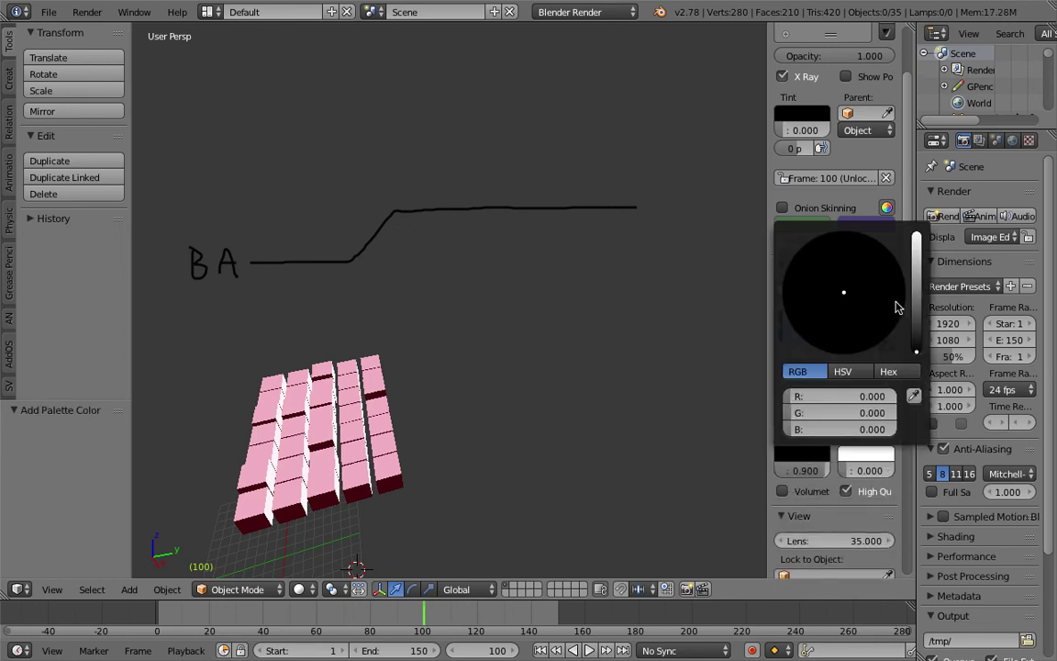
pyautogui.moveTo(872, 307); pyautogui.dragTo(892, 309)
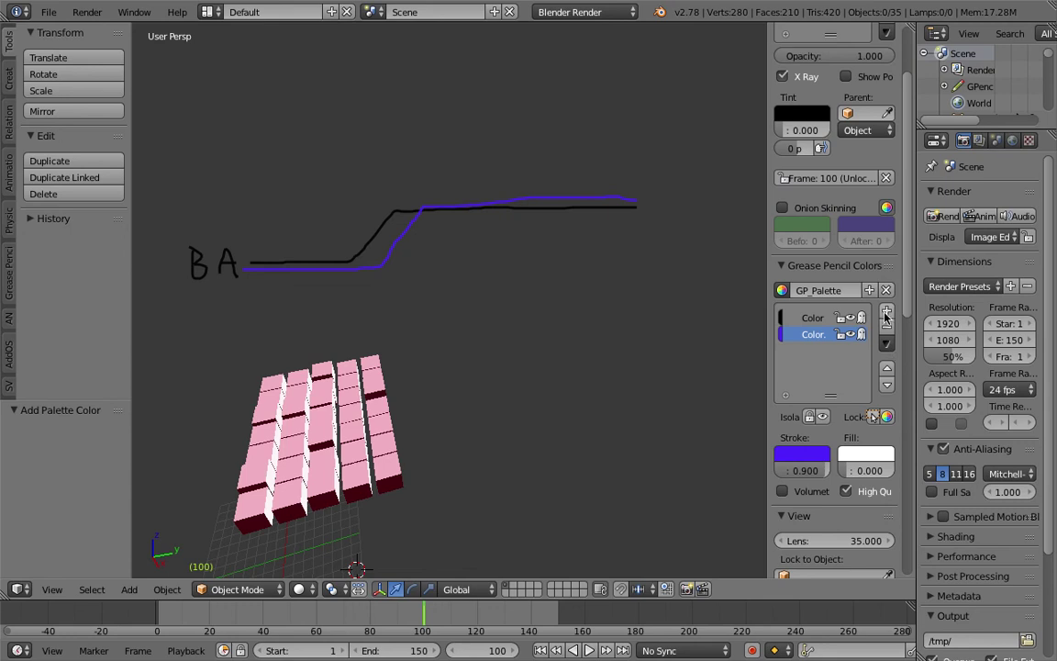
# - Add a red Grease Pencil colour and draw a third delayed curve, three arrows down to the cubes and braces beside the curves
pyautogui.click(886, 310)
pyautogui.click(802, 454)
pyautogui.moveTo(916, 315); pyautogui.dragTo(916, 231)
pyautogui.click(854, 352)
pyautogui.moveTo(260, 268); pyautogui.dragTo(318, 267)
pyautogui.moveTo(425, 254)
pyautogui.mouseDown()
pyautogui.moveTo(483, 205)
pyautogui.moveTo(633, 207)
pyautogui.mouseUp()
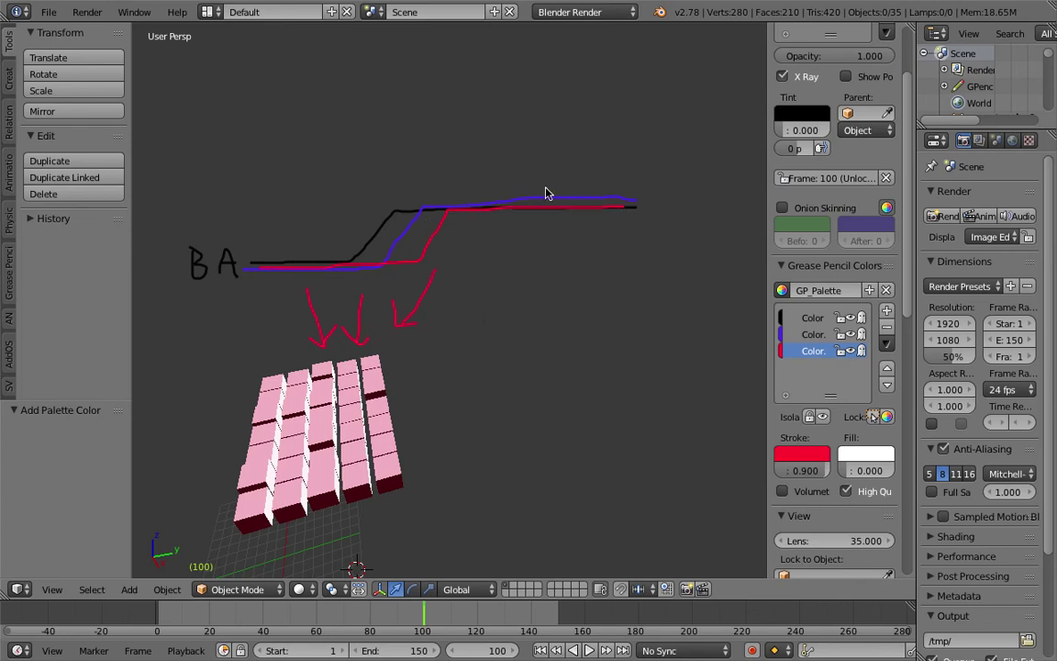
pyautogui.moveTo(703, 213); pyautogui.dragTo(698, 248)
# - Play the animation beneath the curve sketch and stop it at frame 48
pyautogui.moveTo(509, 316)
pyautogui.mouseDown(button='middle')
pyautogui.moveTo(487, 326)
pyautogui.moveTo(486, 367)
pyautogui.moveTo(404, 337)
pyautogui.mouseUp(button='middle')
pyautogui.hotkey('alt', 'a')
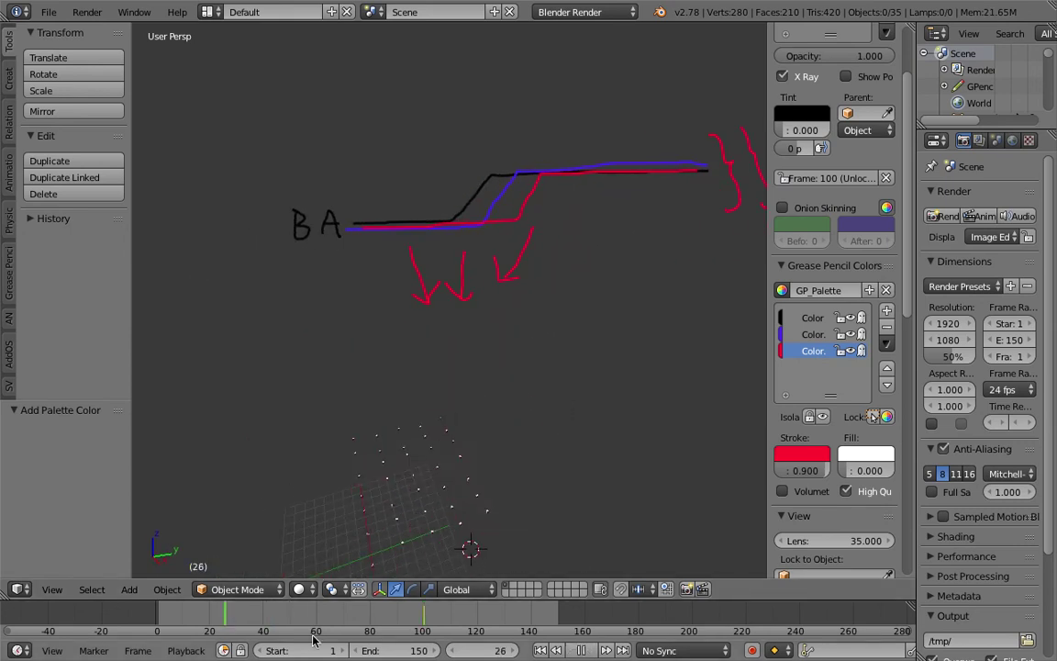
pyautogui.press('Escape')
# - On frame 48, draw a red arrow pointing at a cube and an upward arrow with a dot at each end
pyautogui.moveTo(404, 459)
pyautogui.mouseDown(button='middle')
pyautogui.moveTo(344, 431)
pyautogui.moveTo(448, 408)
pyautogui.moveTo(453, 366)
pyautogui.moveTo(519, 310)
pyautogui.moveTo(559, 293)
pyautogui.moveTo(500, 305)
pyautogui.moveTo(539, 299)
pyautogui.mouseUp(button='middle')
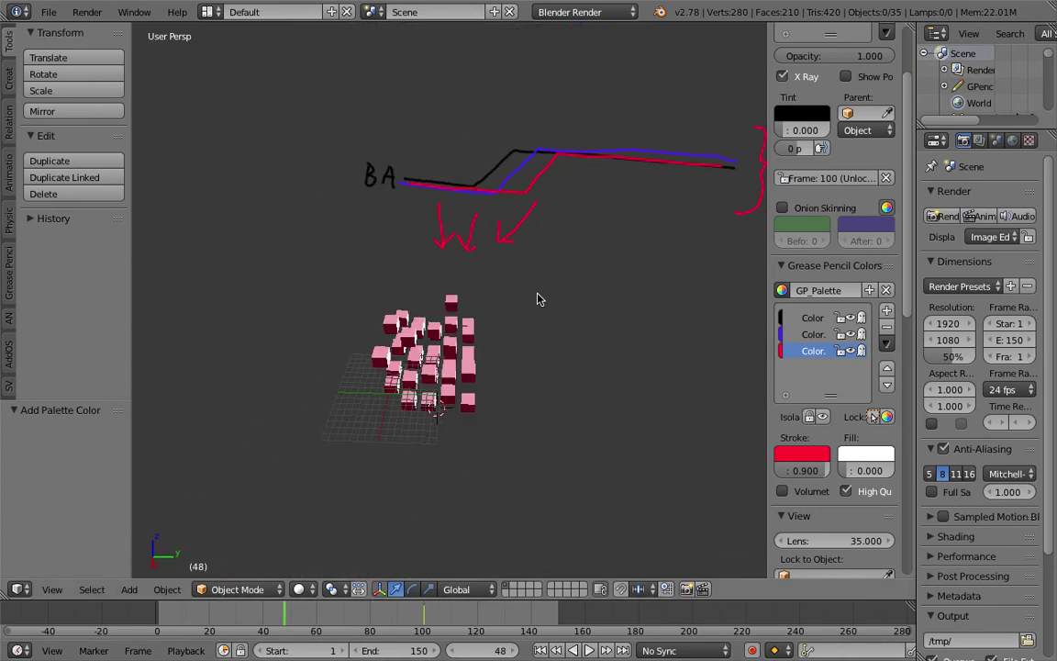
pyautogui.moveTo(500, 290)
pyautogui.mouseDown(button='middle')
pyautogui.moveTo(428, 360)
pyautogui.moveTo(464, 335)
pyautogui.moveTo(419, 305)
pyautogui.mouseUp(button='middle')
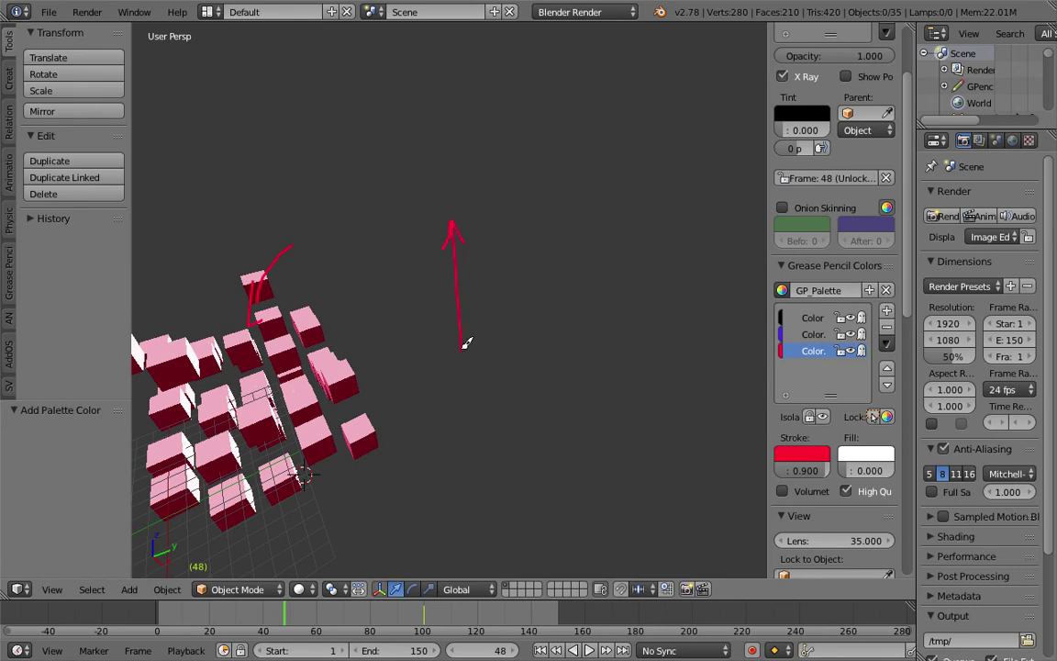
pyautogui.moveTo(460, 195)
pyautogui.mouseDown(button='middle')
pyautogui.moveTo(454, 295)
pyautogui.moveTo(424, 337)
pyautogui.mouseUp(button='middle')
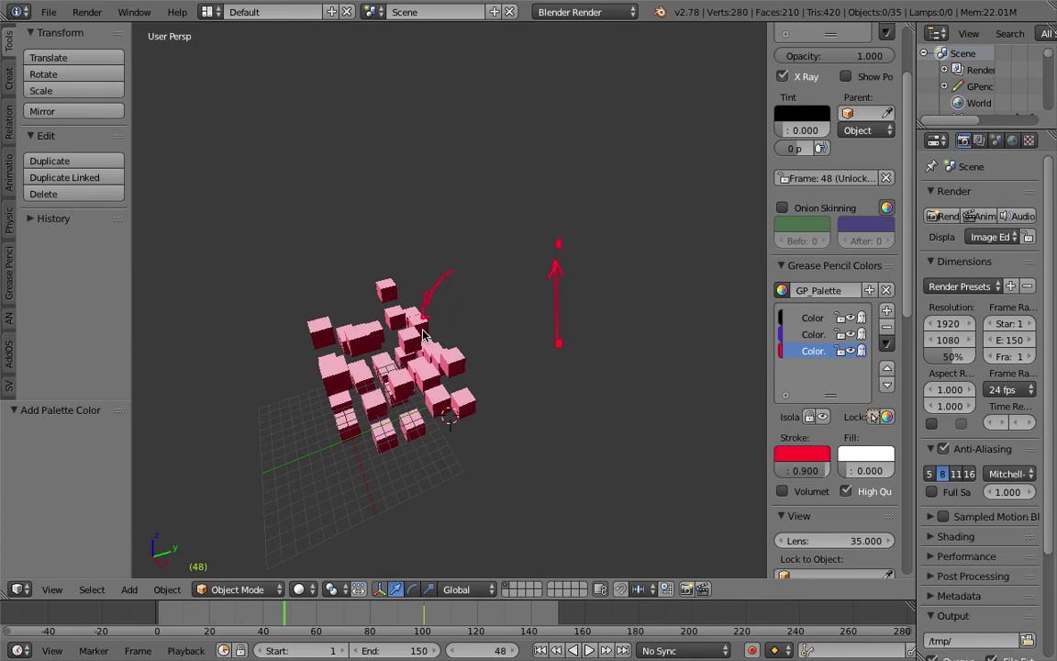
# - Sketch a red stick figure above the cubes with a wavy arrow, a handwritten word, a jump arc and a second small figure
pyautogui.moveTo(424, 337); pyautogui.dragTo(239, 204, button='middle')
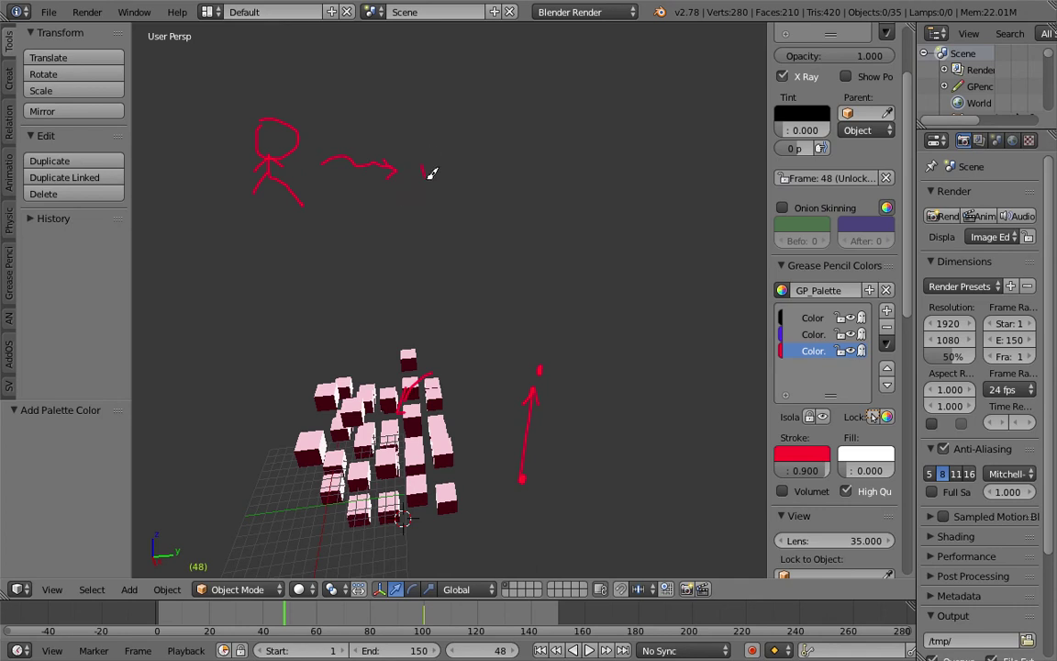
pyautogui.moveTo(523, 184); pyautogui.dragTo(493, 196, button='middle')
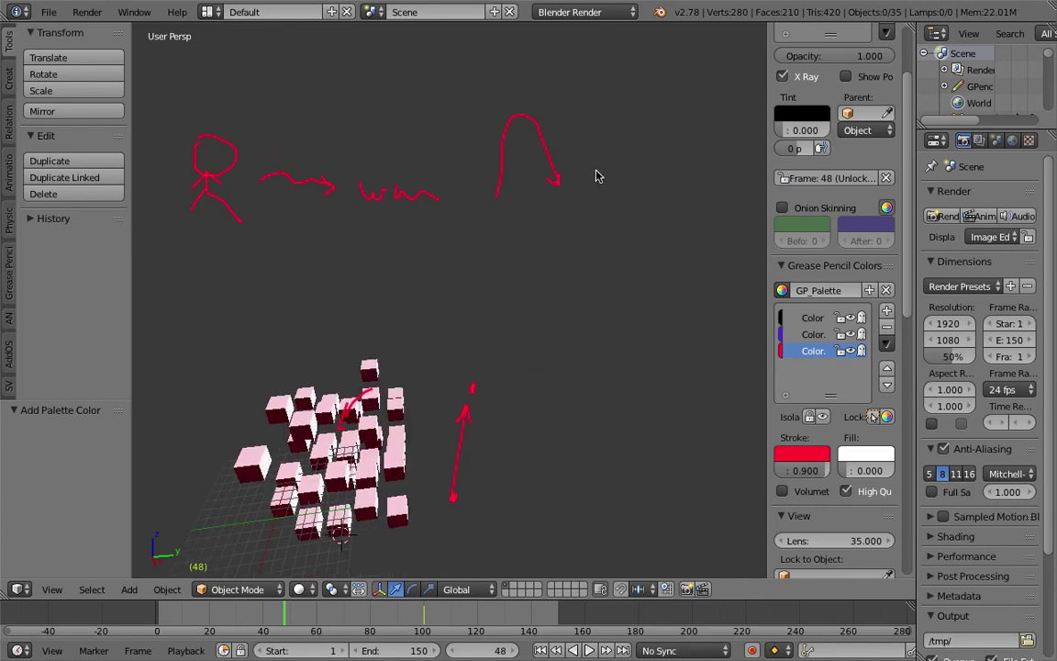
pyautogui.moveTo(610, 155)
pyautogui.mouseDown()
pyautogui.moveTo(619, 201)
pyautogui.moveTo(617, 177)
pyautogui.mouseUp()
# - Write "100 X" with another stick figure and arrow, and box the motion sketches with an extra line and arc
pyautogui.moveTo(554, 205)
pyautogui.mouseDown(button='middle')
pyautogui.moveTo(377, 251)
pyautogui.moveTo(295, 239)
pyautogui.mouseUp(button='middle')
pyautogui.moveTo(266, 261); pyautogui.dragTo(262, 252)
pyautogui.moveTo(293, 249); pyautogui.dragTo(347, 268)
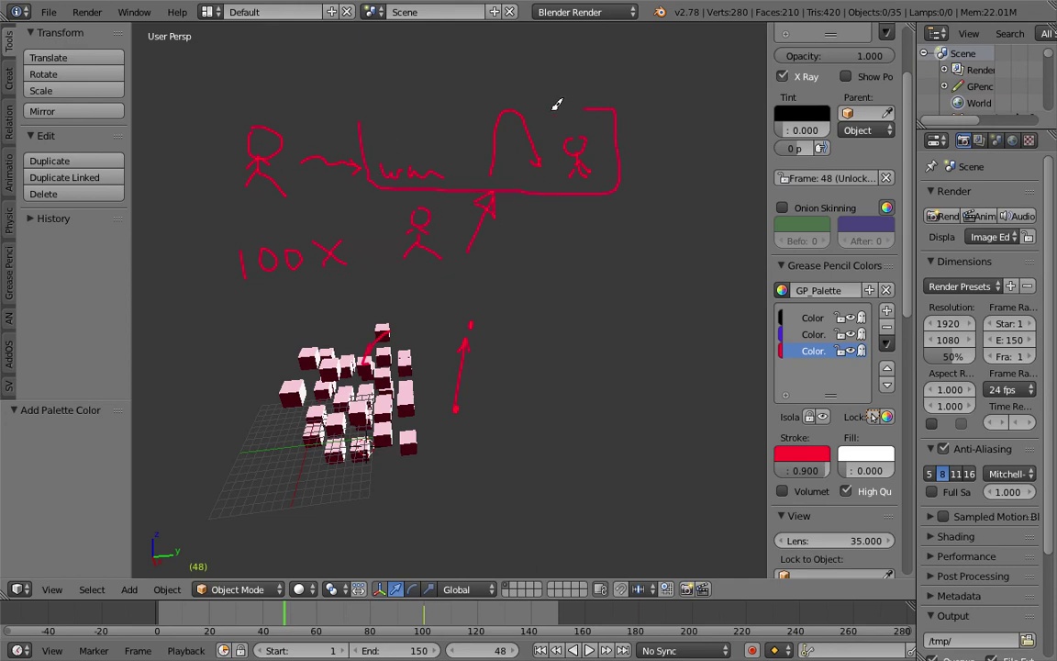
pyautogui.moveTo(472, 134); pyautogui.dragTo(482, 108)
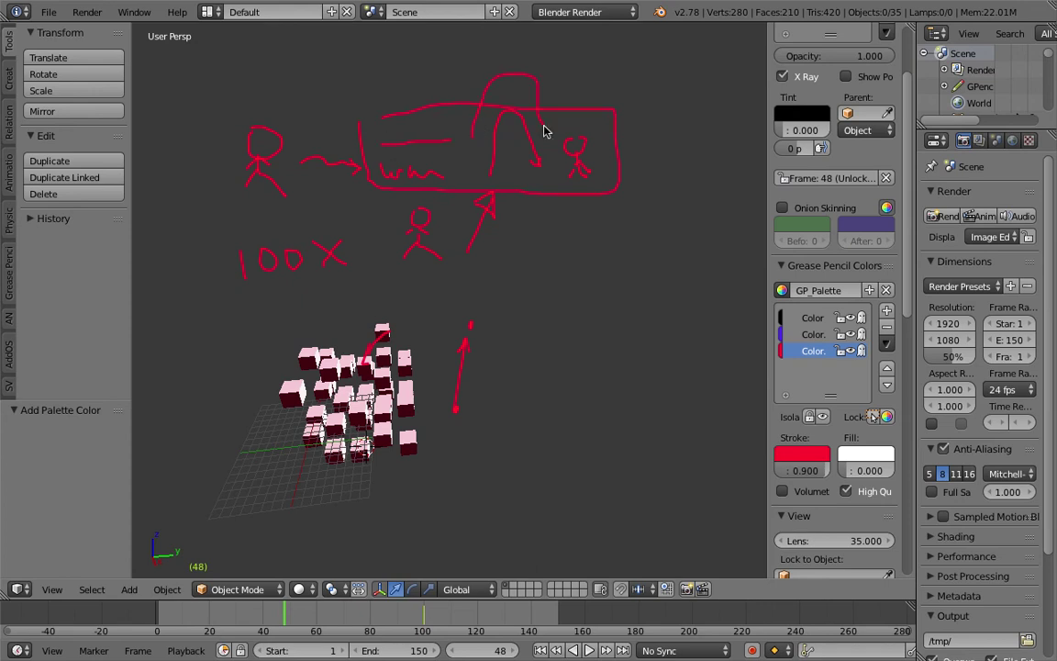
# - Underline "100 X" twice and draw a large red brace beside the whole character sketch
pyautogui.moveTo(245, 285); pyautogui.dragTo(495, 257)
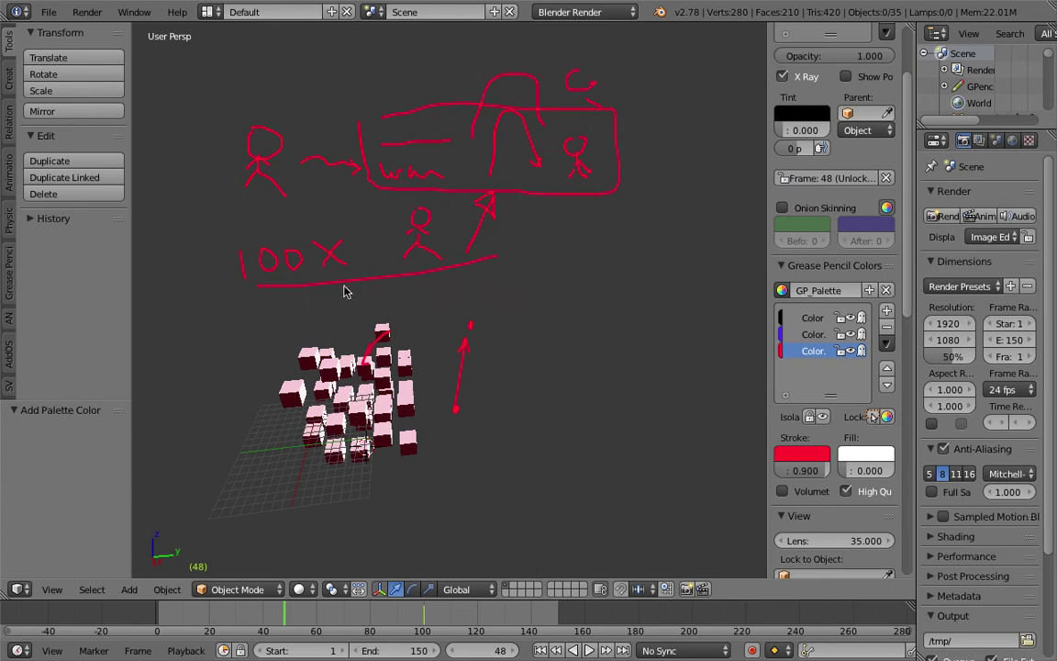
pyautogui.moveTo(461, 284)
pyautogui.mouseDown(button='middle')
pyautogui.moveTo(591, 198)
pyautogui.moveTo(604, 203)
pyautogui.moveTo(562, 184)
pyautogui.mouseUp(button='middle')
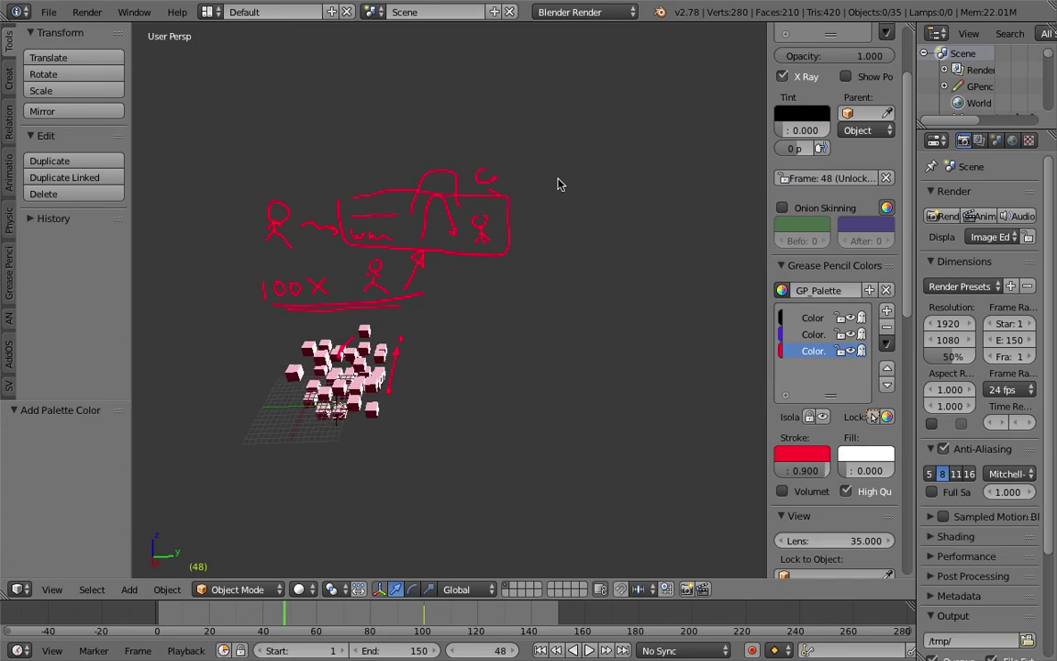
pyautogui.scroll(2, 486, 287)
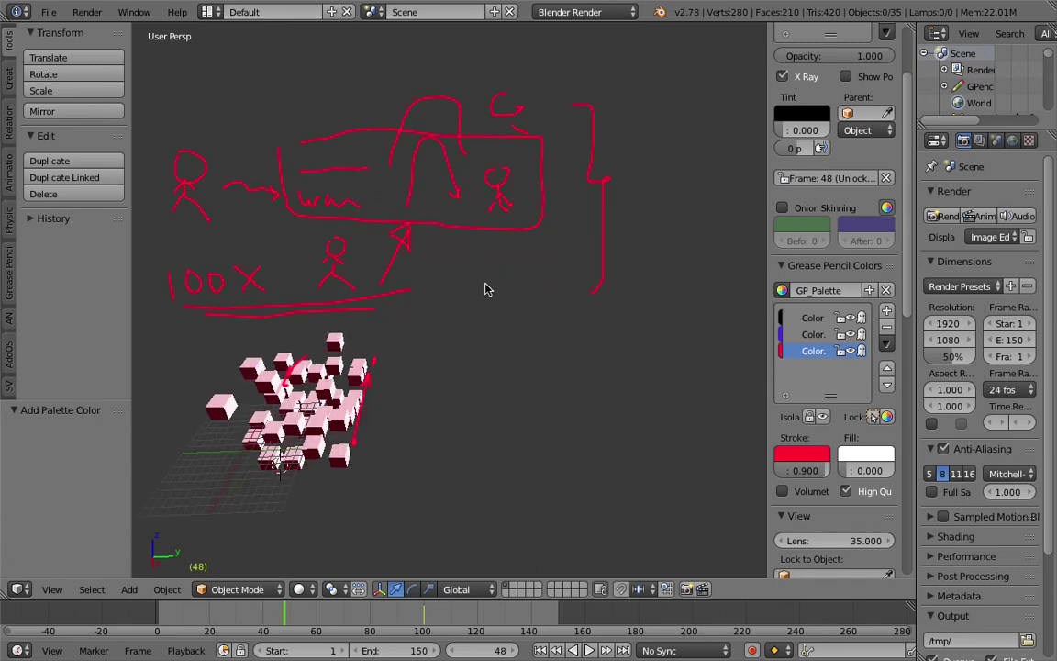
# - Write "NLA" in red above the character sketch and circle it
pyautogui.scroll(-2, 392, 278)
pyautogui.keyDown('shift'); pyautogui.moveTo(397, 219); pyautogui.dragTo(429, 228, button='middle'); pyautogui.keyUp('shift')
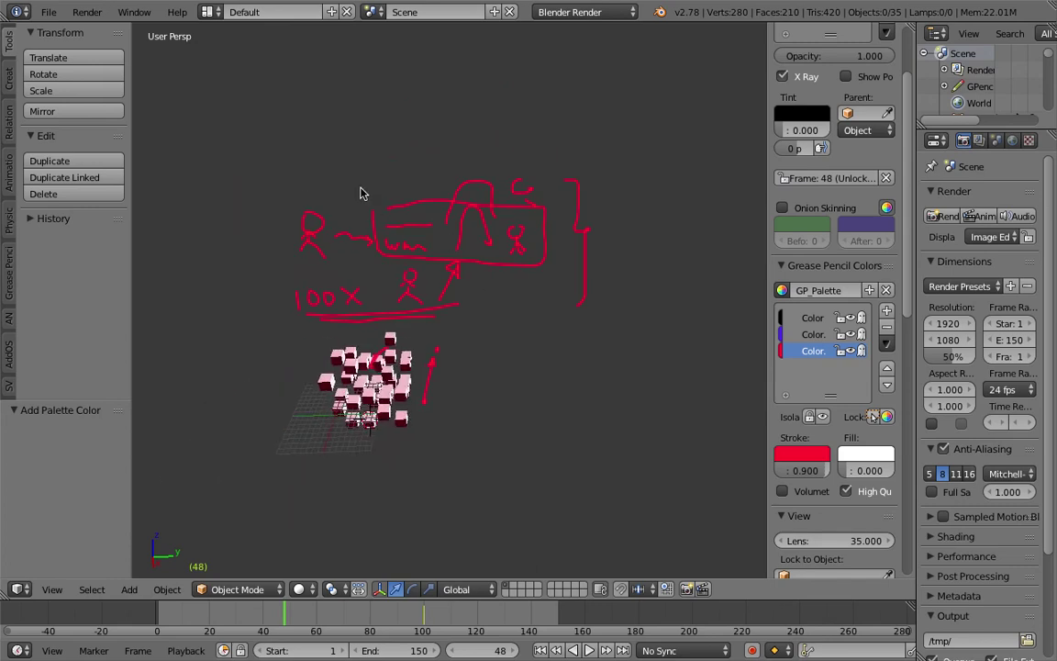
pyautogui.moveTo(362, 190); pyautogui.dragTo(413, 219, button='middle')
pyautogui.scroll(1, 279, 162)
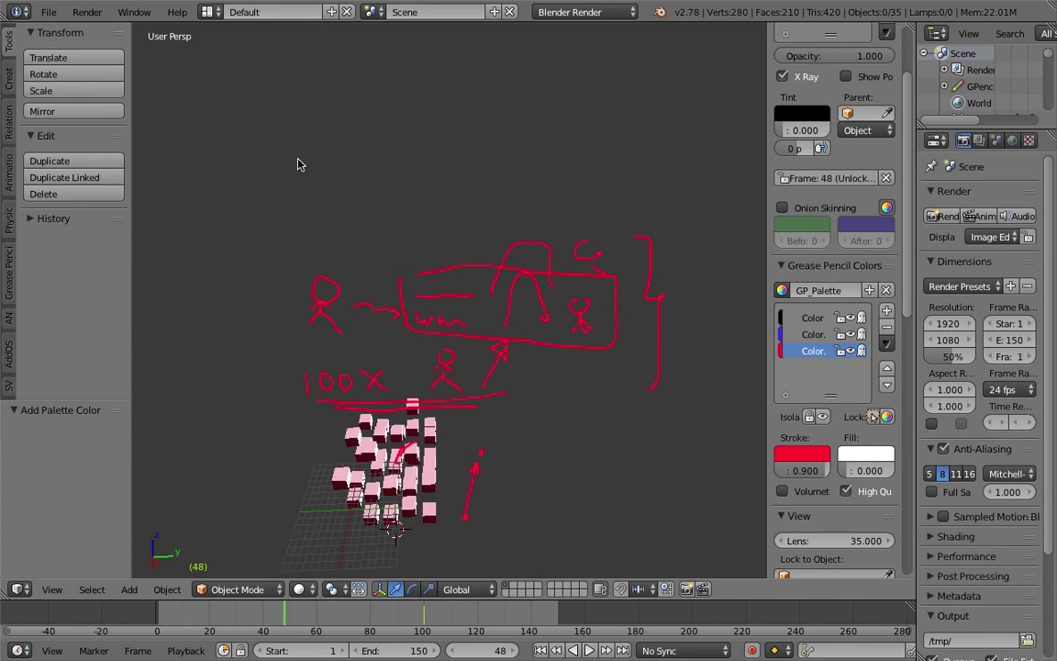
pyautogui.moveTo(290, 142); pyautogui.dragTo(330, 174)
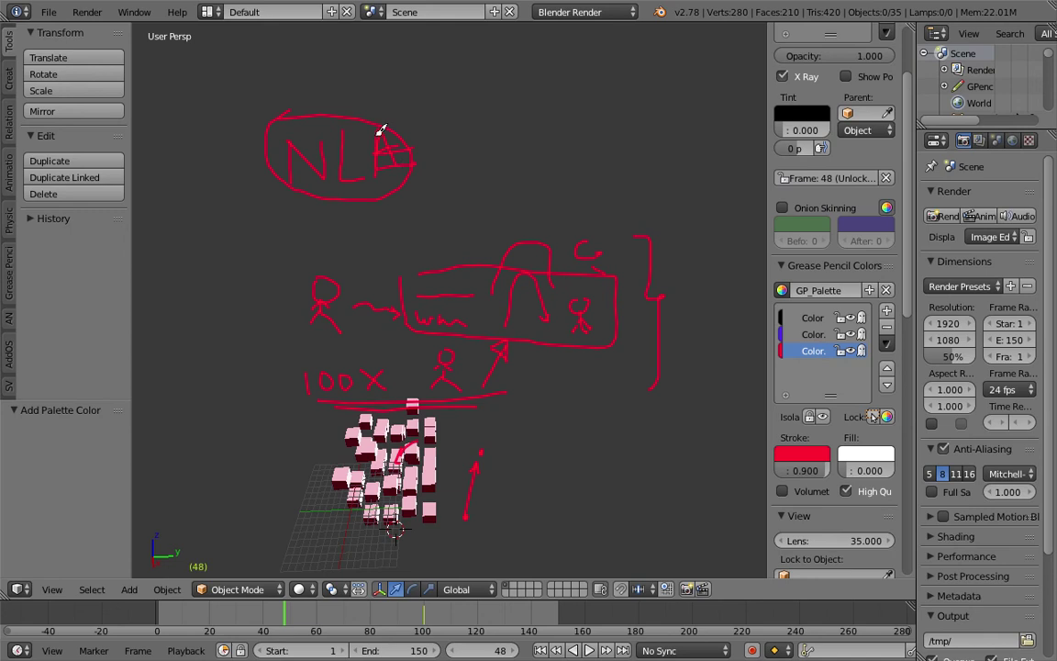
# - Switch to the Animation screen layout, turn the Graph Editor into an NLA Editor and enlarge that area upward
pyautogui.click(207, 12)
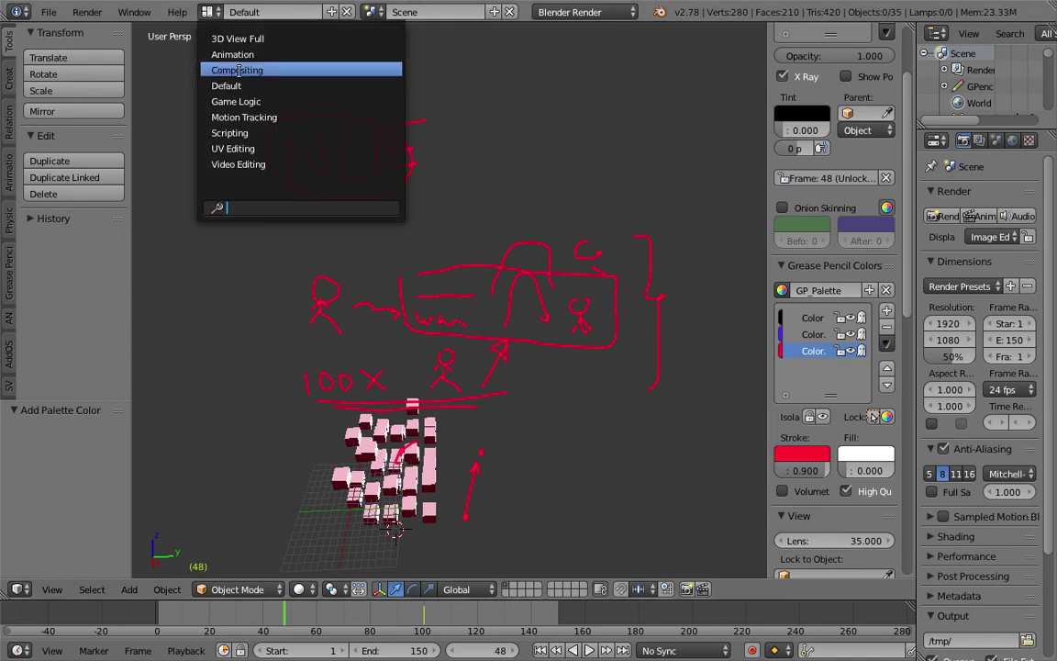
pyautogui.click(215, 52)
pyautogui.click(278, 564)
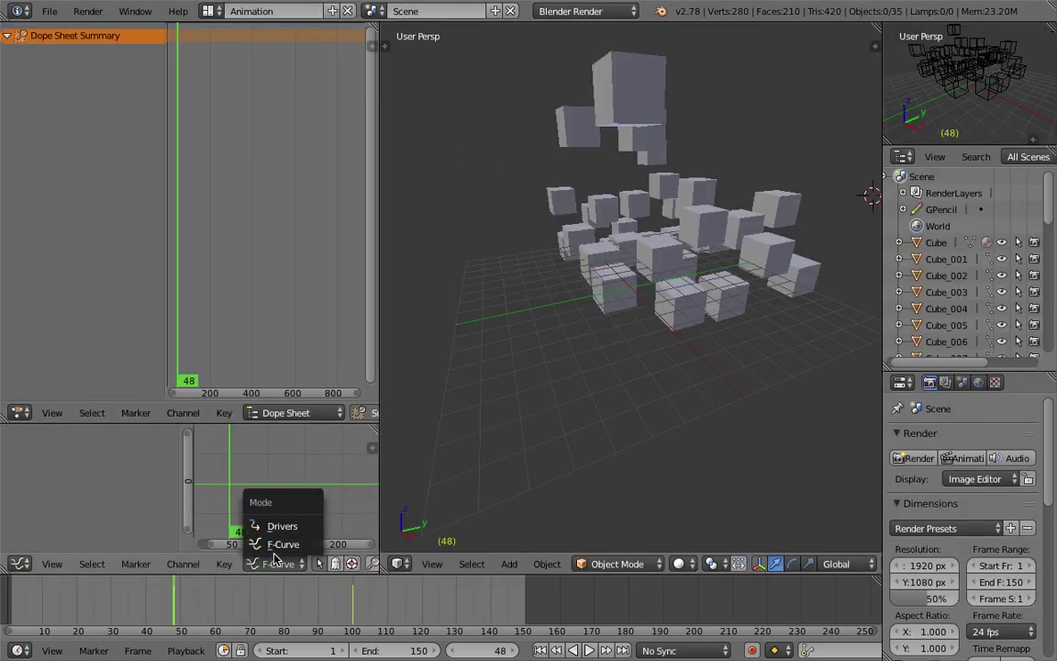
pyautogui.click(20, 564)
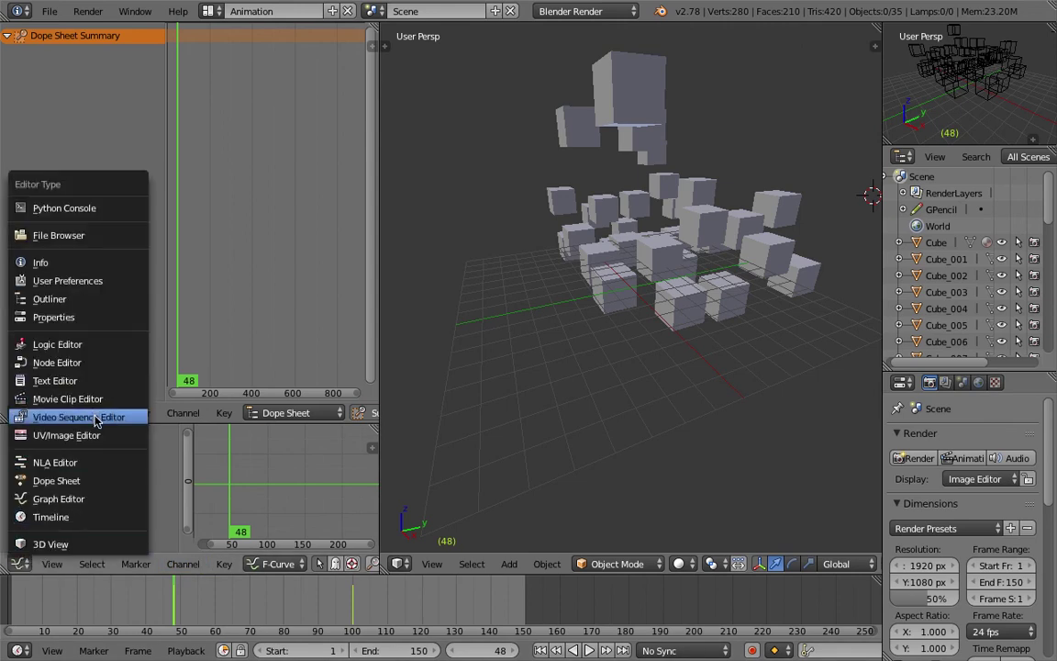
pyautogui.click(66, 470)
pyautogui.moveTo(222, 419); pyautogui.dragTo(267, 321)
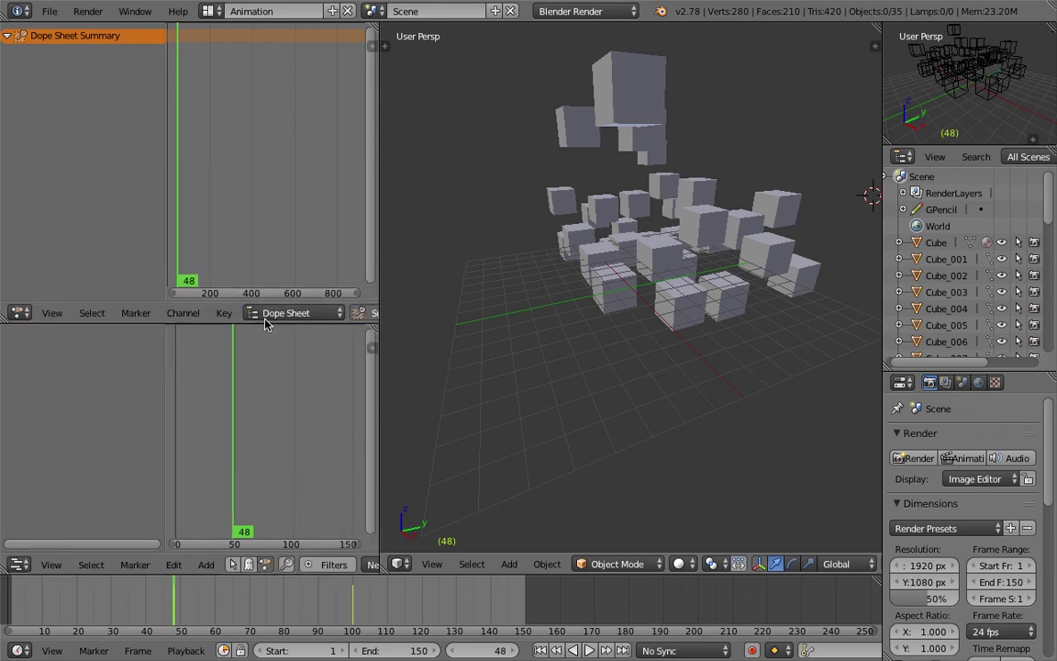
pyautogui.click(384, 406)
pyautogui.moveTo(486, 231); pyautogui.dragTo(293, 75, button='middle')
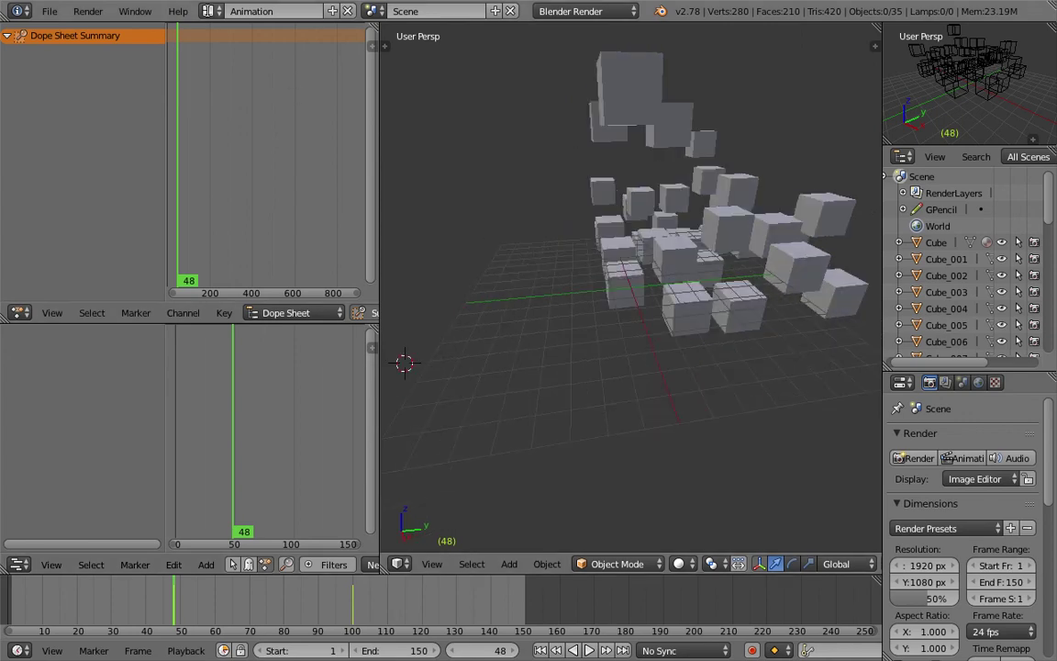
pyautogui.click(209, 11)
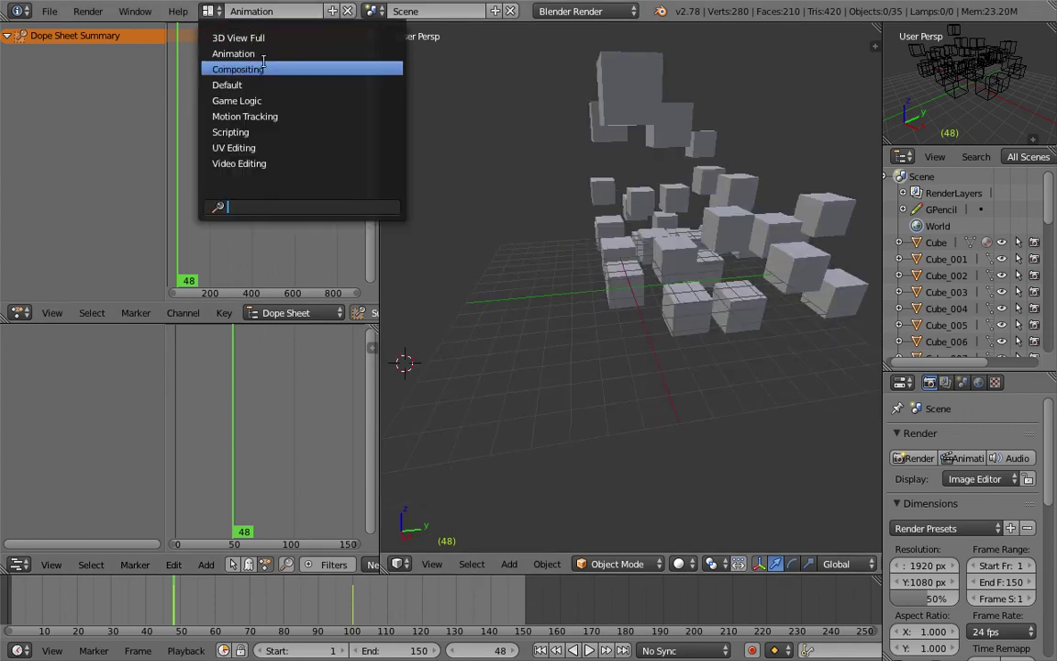
pyautogui.click(653, 208)
# - Play the cube animation forward and in reverse, and scrub through its frames to examine the cubes' offset motion
pyautogui.moveTo(652, 209); pyautogui.dragTo(715, 285, button='middle')
pyautogui.scroll(-2, 695, 297)
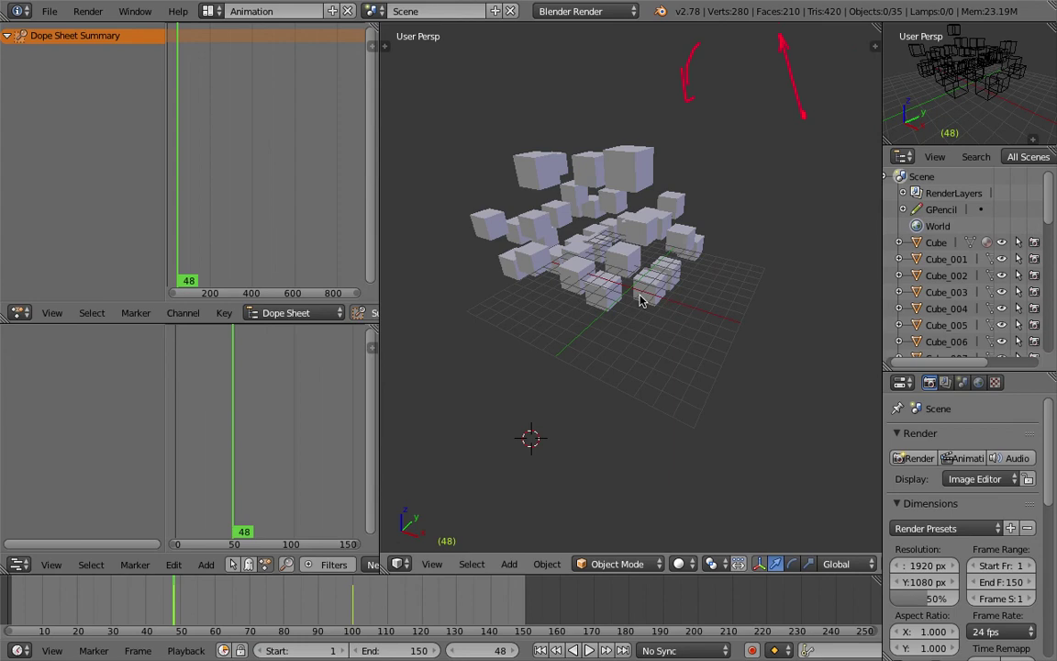
pyautogui.moveTo(616, 276); pyautogui.dragTo(640, 410, button='middle')
pyautogui.hotkey('alt', 'a')
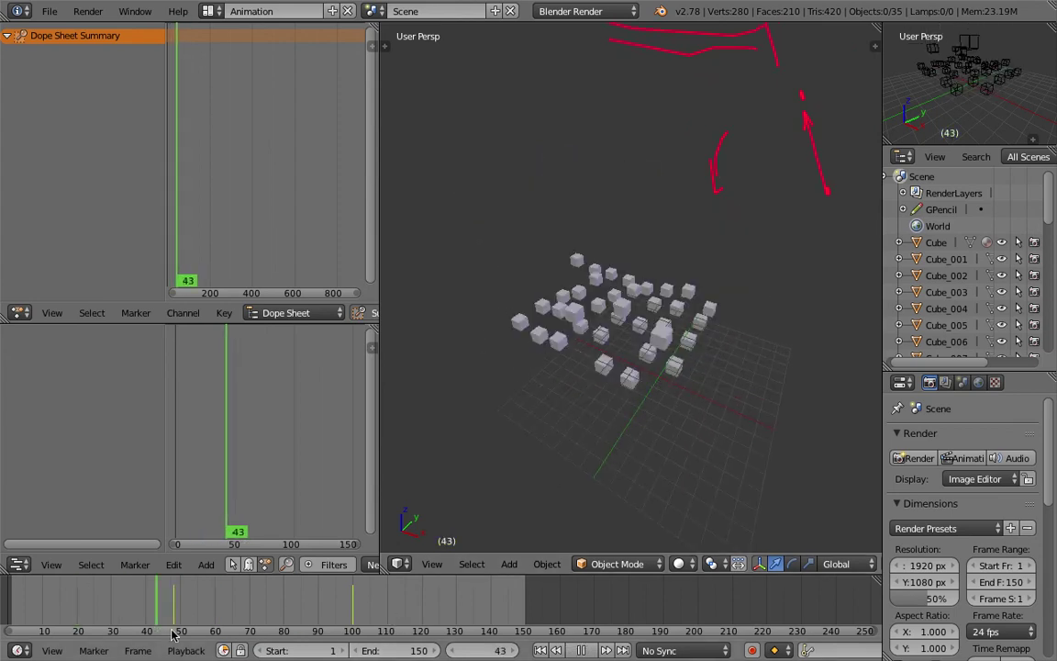
pyautogui.moveTo(402, 622); pyautogui.dragTo(317, 584)
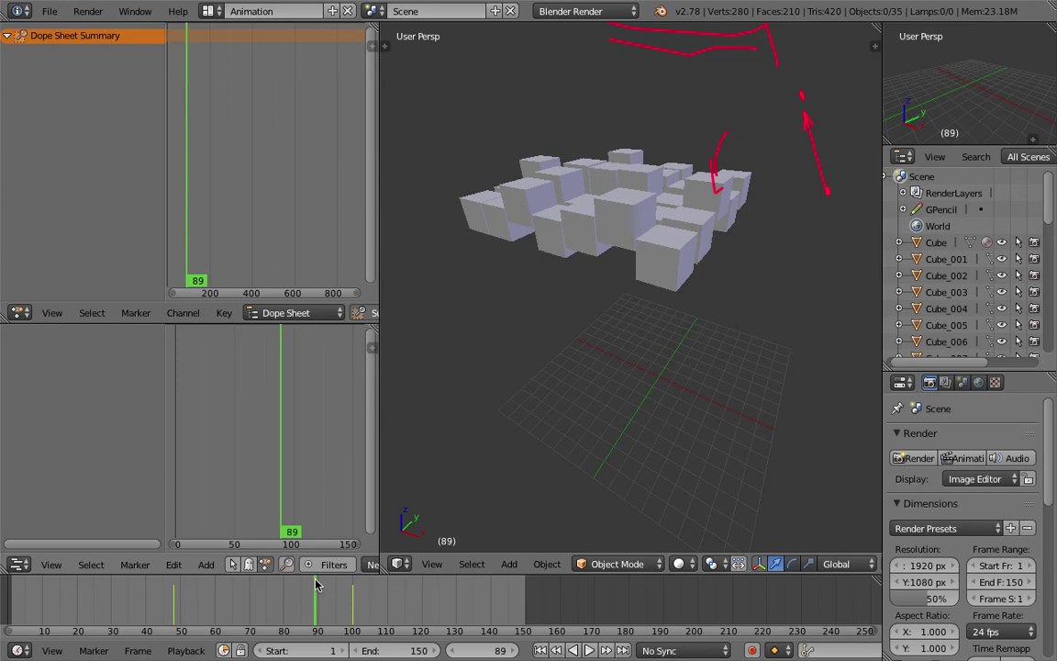
pyautogui.hotkey('shift', 'ctrl', 'alt', 'a')
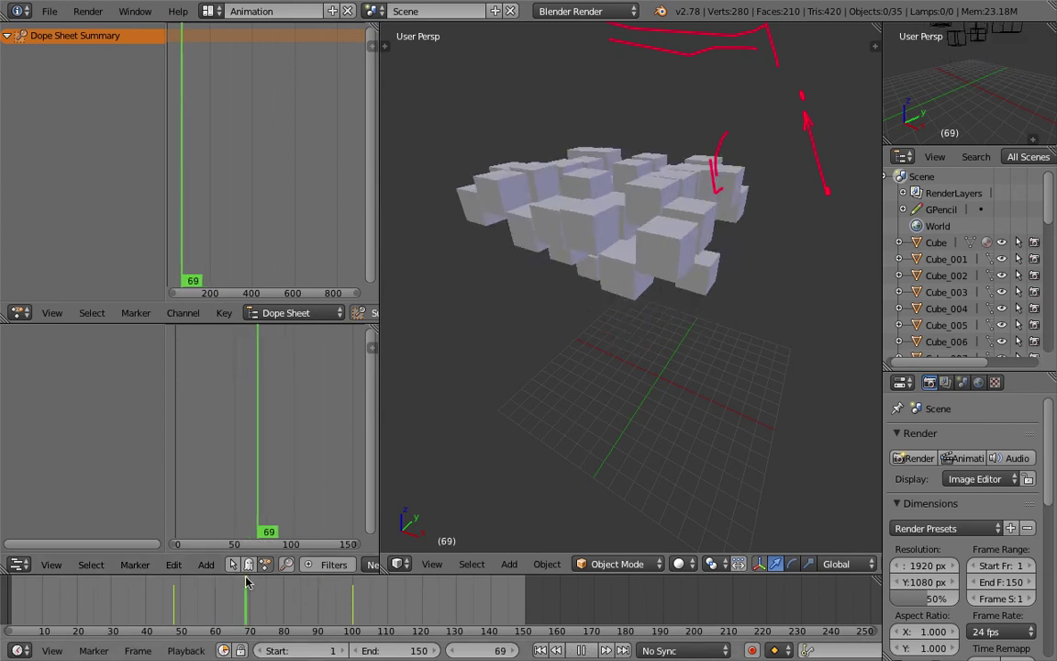
pyautogui.moveTo(306, 578); pyautogui.dragTo(373, 601)
# - Scrub the animation to frame 129 and examine the cube arrangement from several angles
pyautogui.moveTo(622, 276); pyautogui.dragTo(605, 349, button='middle')
pyautogui.moveTo(354, 612); pyautogui.dragTo(454, 617)
pyautogui.moveTo(569, 377); pyautogui.dragTo(651, 293, button='middle')
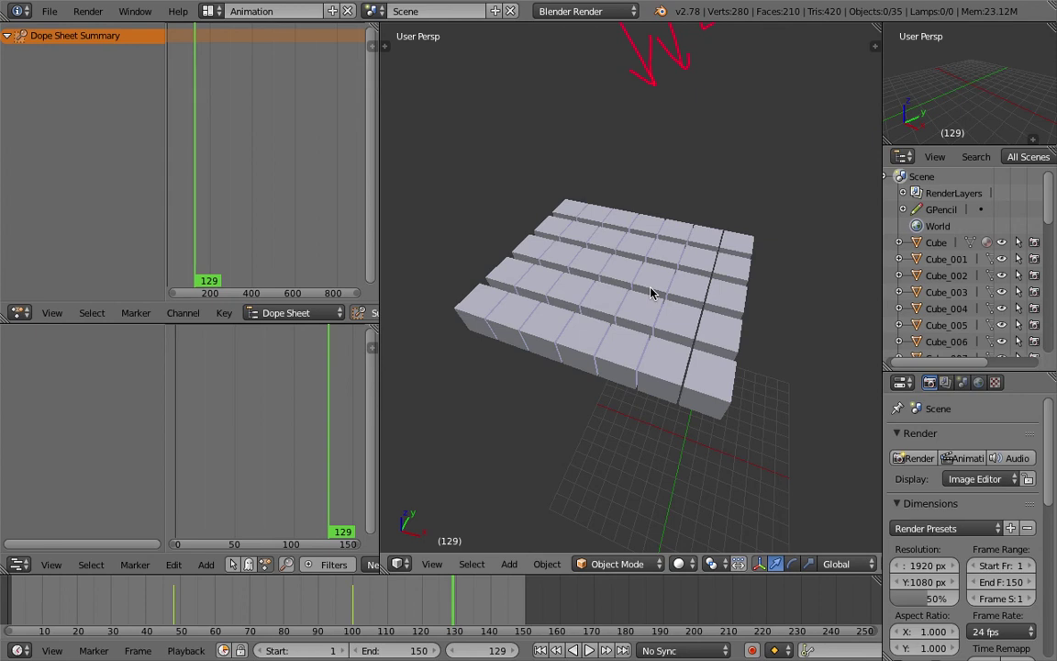
pyautogui.moveTo(650, 293)
pyautogui.mouseDown(button='middle')
pyautogui.moveTo(785, 280)
pyautogui.moveTo(616, 269)
pyautogui.moveTo(559, 252)
pyautogui.moveTo(564, 208)
pyautogui.moveTo(554, 236)
pyautogui.moveTo(662, 196)
pyautogui.moveTo(657, 202)
pyautogui.mouseUp(button='middle')
pyautogui.scroll(-3, 563, 209)
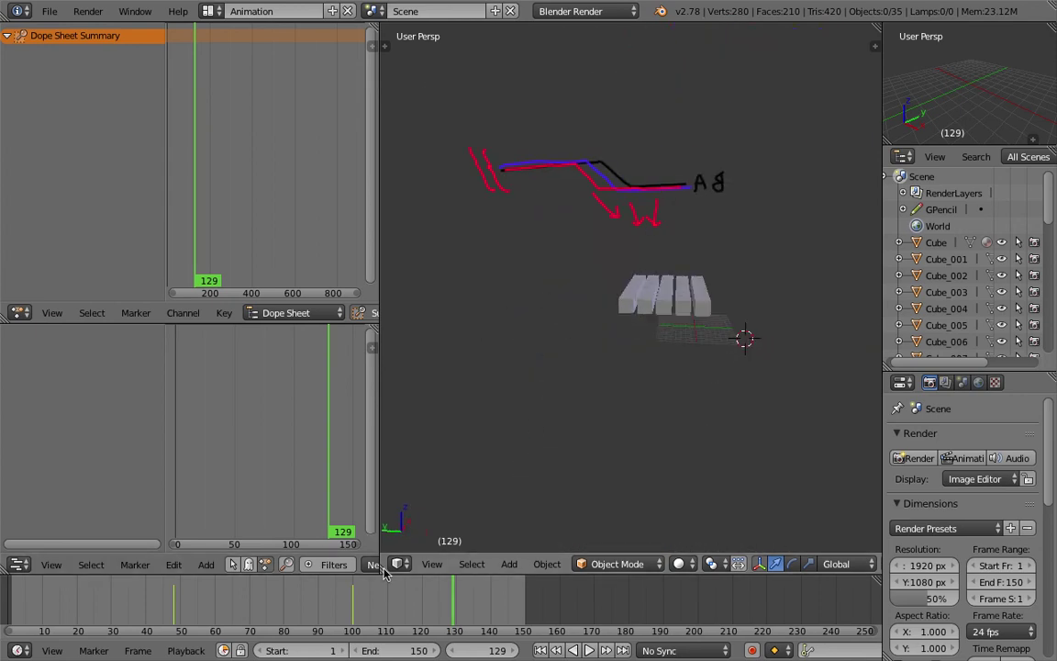
# - Replay the cube animation from an earlier frame, stop at frame 51 and review the NLA sketches around the cubes
pyautogui.click(237, 601)
pyautogui.hotkey('alt', 'a')
pyautogui.press('Escape')
pyautogui.moveTo(413, 422); pyautogui.dragTo(872, 322, button='middle')
pyautogui.moveTo(927, 321); pyautogui.dragTo(883, 318, button='middle')
pyautogui.moveTo(698, 290); pyautogui.dragTo(691, 315, button='middle')
pyautogui.moveTo(666, 310)
pyautogui.mouseDown(button='middle')
pyautogui.moveTo(658, 300)
pyautogui.moveTo(657, 352)
pyautogui.moveTo(678, 343)
pyautogui.moveTo(668, 362)
pyautogui.moveTo(677, 317)
pyautogui.mouseUp(button='middle')
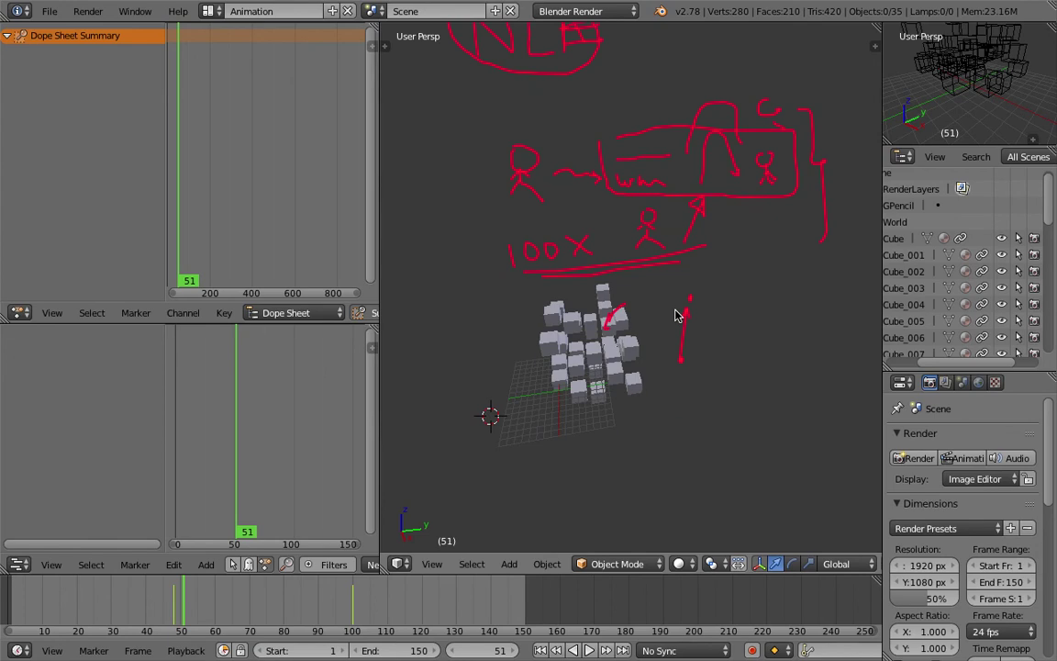
# - Scrub the animation to frame 110 and frame the cubes with empty space below them for sketching
pyautogui.scroll(3, 672, 347)
pyautogui.keyDown('shift'); pyautogui.moveTo(530, 322); pyautogui.dragTo(701, 338, button='middle'); pyautogui.keyUp('shift')
pyautogui.moveTo(313, 586); pyautogui.dragTo(374, 620)
pyautogui.moveTo(688, 312); pyautogui.dragTo(771, 306, button='middle')
pyautogui.moveTo(353, 608)
pyautogui.mouseDown()
pyautogui.moveTo(138, 606)
pyautogui.moveTo(367, 603)
pyautogui.moveTo(164, 596)
pyautogui.moveTo(387, 601)
pyautogui.mouseUp()
pyautogui.keyDown('shift'); pyautogui.moveTo(695, 334); pyautogui.dragTo(703, 191, button='middle'); pyautogui.keyUp('shift')
# - Draw a stack of five red horizontal strokes with arrowheads below the cubes, closed off by a tall bracket
pyautogui.moveTo(456, 296); pyautogui.dragTo(613, 291)
pyautogui.moveTo(468, 321); pyautogui.dragTo(590, 324)
pyautogui.moveTo(469, 361); pyautogui.dragTo(597, 353)
pyautogui.moveTo(459, 397); pyautogui.dragTo(567, 397)
pyautogui.moveTo(443, 455)
pyautogui.mouseDown()
pyautogui.moveTo(551, 458)
pyautogui.moveTo(519, 480)
pyautogui.mouseUp()
pyautogui.moveTo(601, 264)
pyautogui.mouseDown()
pyautogui.moveTo(609, 450)
pyautogui.moveTo(592, 458)
pyautogui.mouseUp()
pyautogui.keyDown('shift'); pyautogui.moveTo(653, 426); pyautogui.dragTo(522, 418, button='middle'); pyautogui.keyUp('shift')
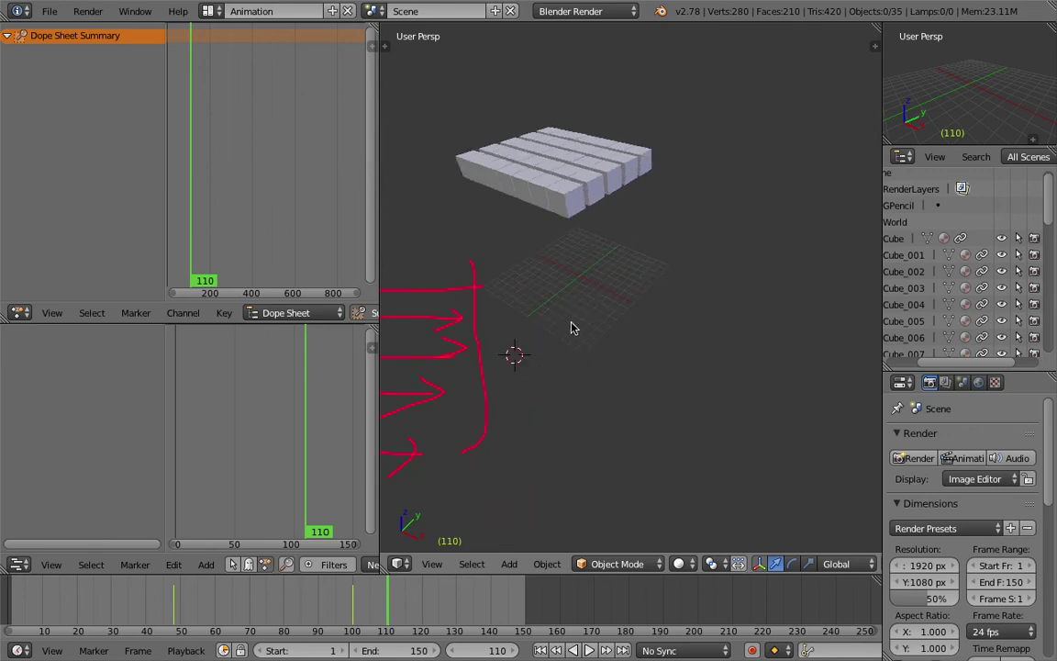
# - Sketch several red stepped motion curves beside the bracketed arrows, with a slanted line, a short dash and a tall curved stroke
pyautogui.moveTo(727, 251)
pyautogui.mouseDown()
pyautogui.moveTo(702, 316)
pyautogui.moveTo(630, 345)
pyautogui.mouseUp()
pyautogui.moveTo(613, 421)
pyautogui.mouseDown()
pyautogui.moveTo(760, 377)
pyautogui.moveTo(845, 379)
pyautogui.mouseUp()
pyautogui.keyDown('shift'); pyautogui.moveTo(694, 459); pyautogui.dragTo(673, 430, button='middle'); pyautogui.keyUp('shift')
pyautogui.moveTo(592, 460)
pyautogui.mouseDown()
pyautogui.moveTo(670, 455)
pyautogui.moveTo(752, 421)
pyautogui.mouseUp()
pyautogui.moveTo(727, 465); pyautogui.dragTo(842, 418)
pyautogui.keyDown('shift'); pyautogui.moveTo(821, 430); pyautogui.dragTo(693, 438, button='middle'); pyautogui.keyUp('shift')
pyautogui.moveTo(720, 301); pyautogui.dragTo(761, 364)
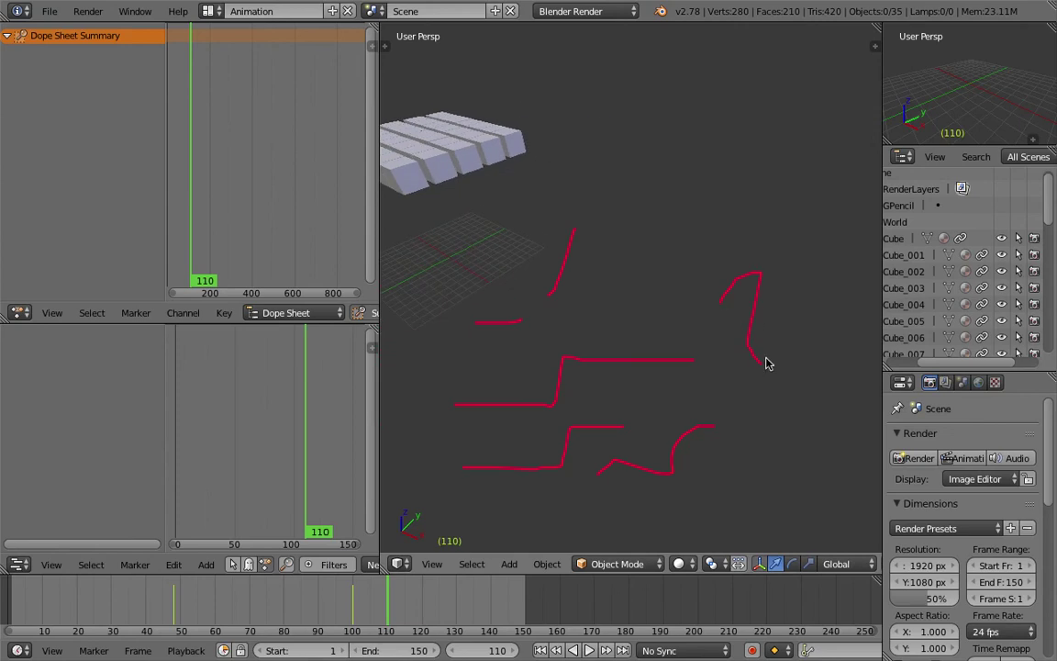